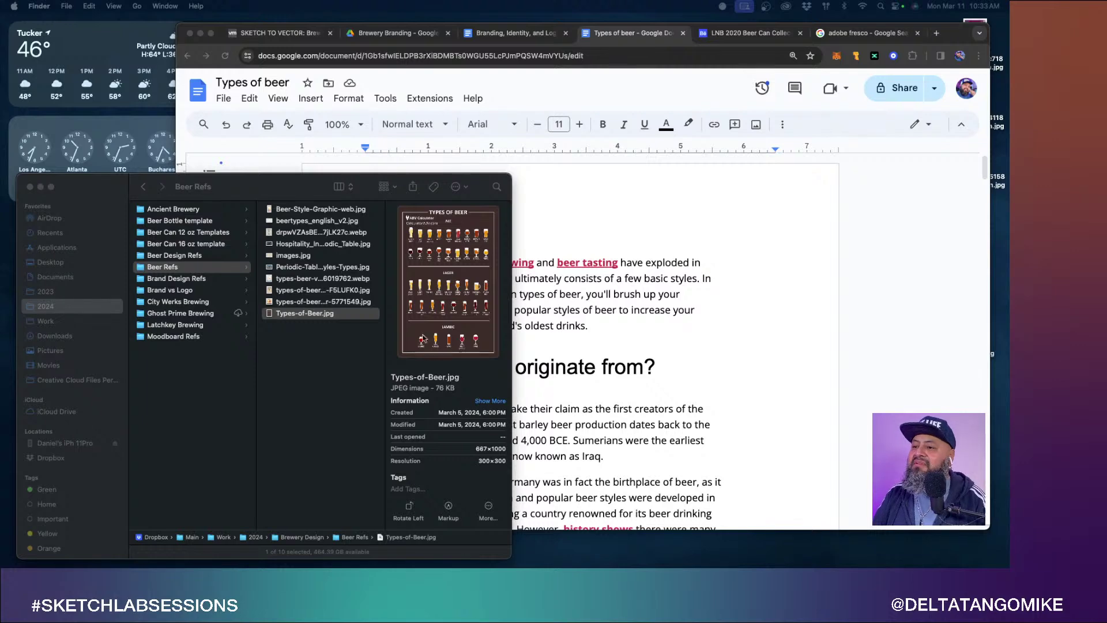
Read through the "Types of beer" document from the 2023 beer market section to the Ale section, and close the document.
{"action": "left_click", "coordinate": [286, 414]}
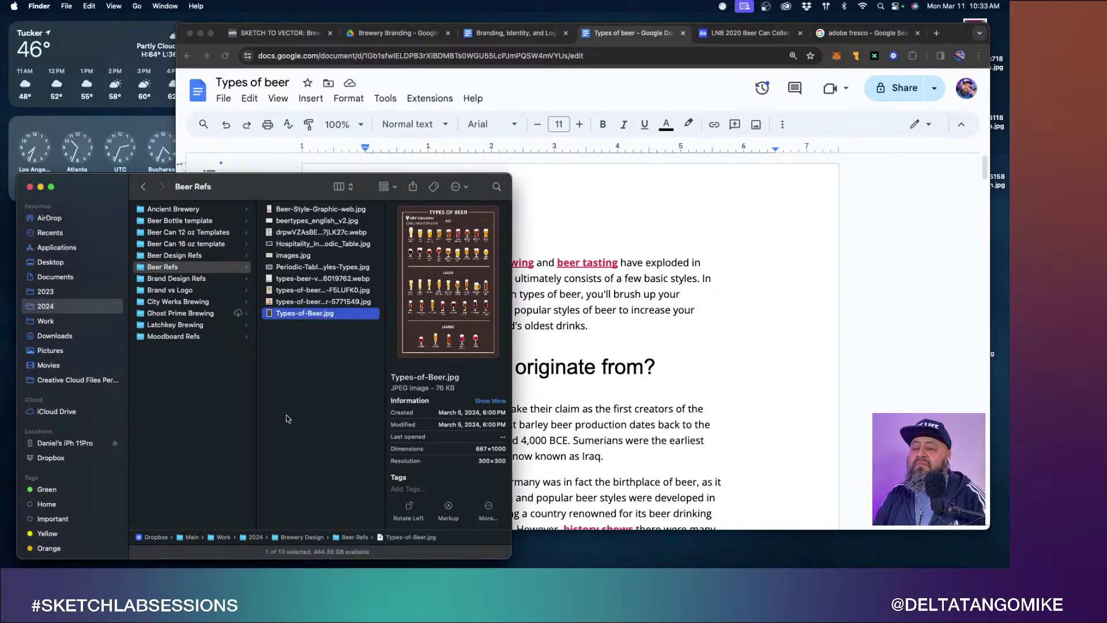
{"action": "left_click", "coordinate": [637, 330]}
{"action": "scroll", "coordinate": [657, 311], "scroll_direction": "down", "scroll_amount": 5}
{"action": "scroll", "coordinate": [671, 293], "scroll_direction": "down", "scroll_amount": 10}
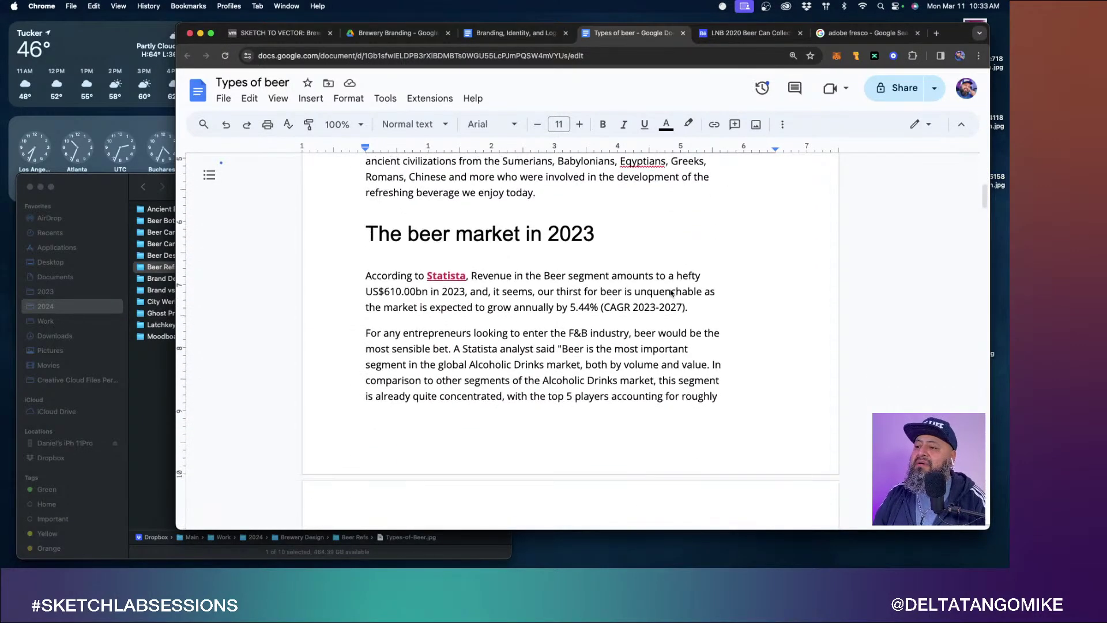
{"action": "scroll", "coordinate": [670, 293], "scroll_direction": "down", "scroll_amount": 2}
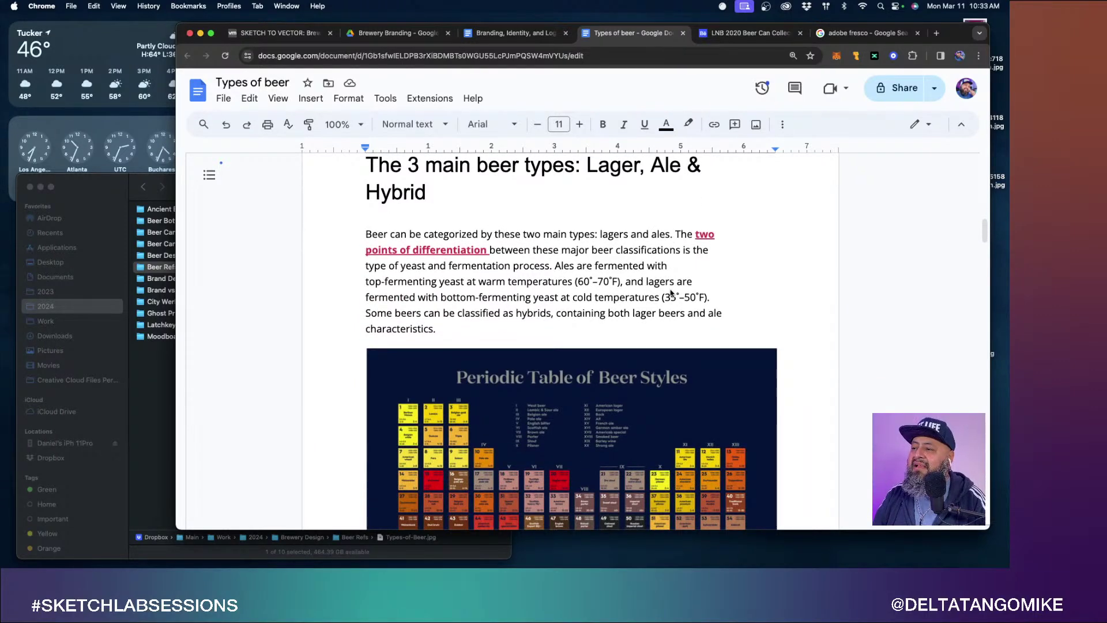
{"action": "scroll", "coordinate": [670, 293], "scroll_direction": "down", "scroll_amount": 2}
{"action": "scroll", "coordinate": [671, 293], "scroll_direction": "up", "scroll_amount": 2}
{"action": "scroll", "coordinate": [671, 293], "scroll_direction": "down", "scroll_amount": 9}
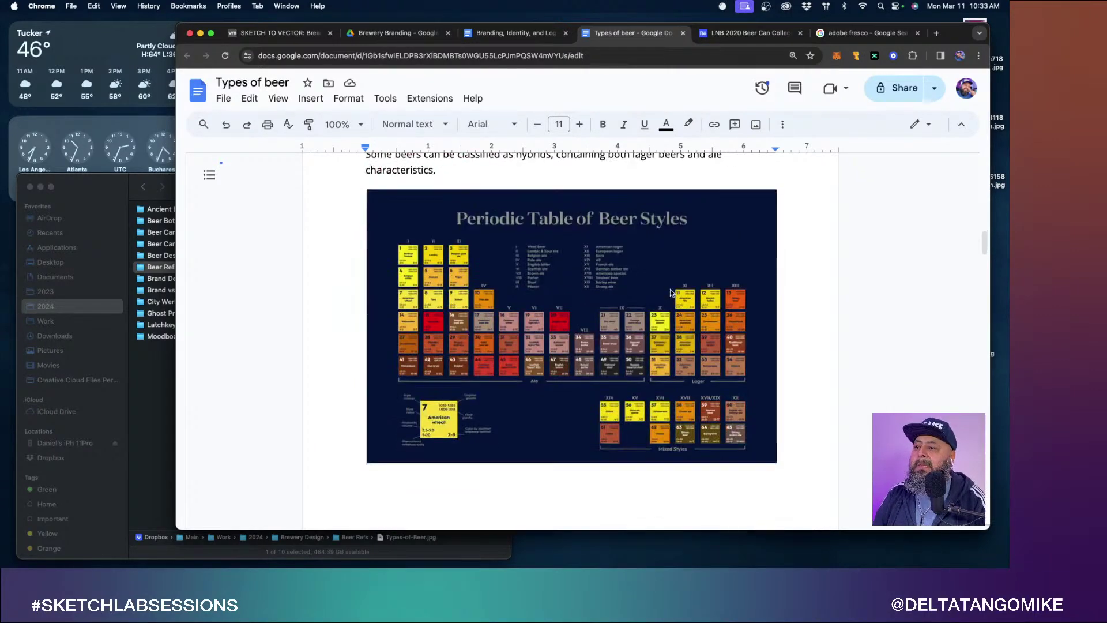
{"action": "scroll", "coordinate": [671, 293], "scroll_direction": "down", "scroll_amount": 10}
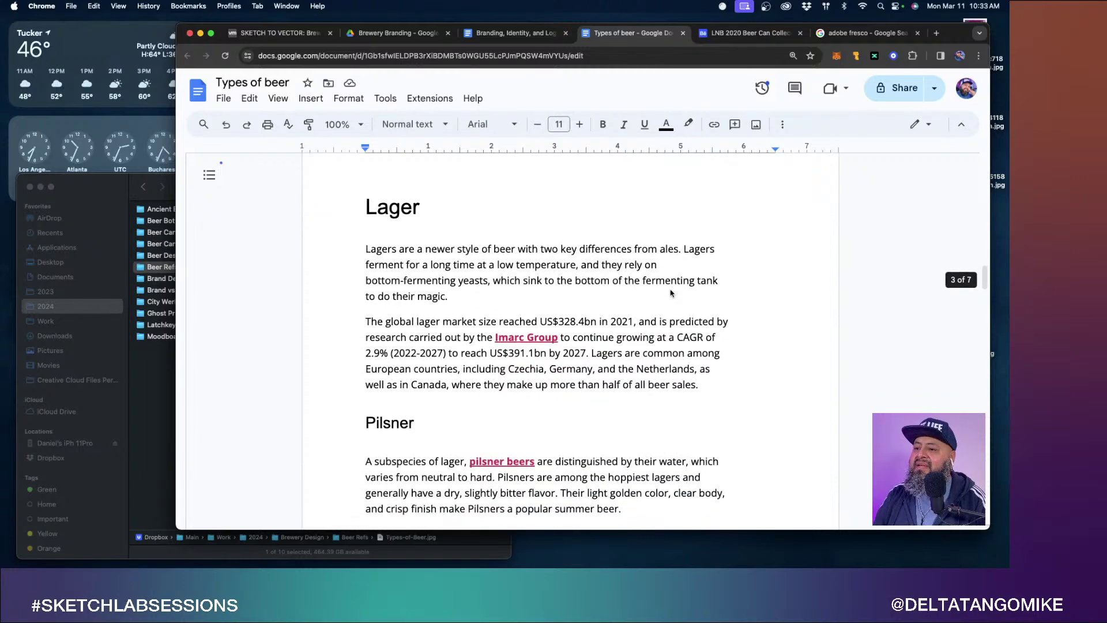
{"action": "scroll", "coordinate": [671, 293], "scroll_direction": "down", "scroll_amount": 5}
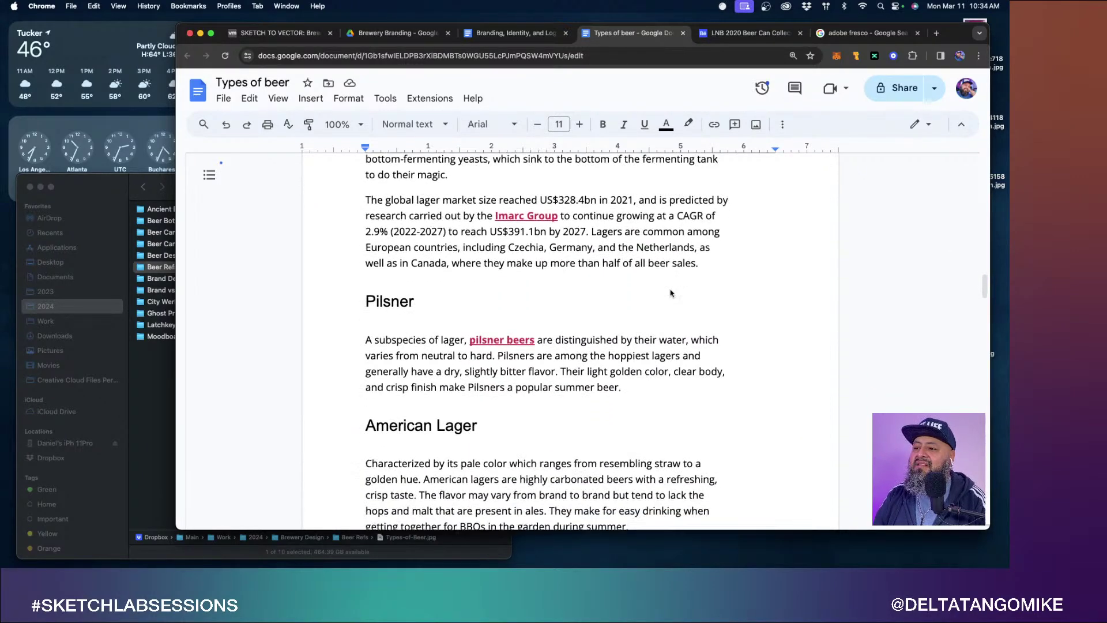
{"action": "scroll", "coordinate": [671, 293], "scroll_direction": "down", "scroll_amount": 5}
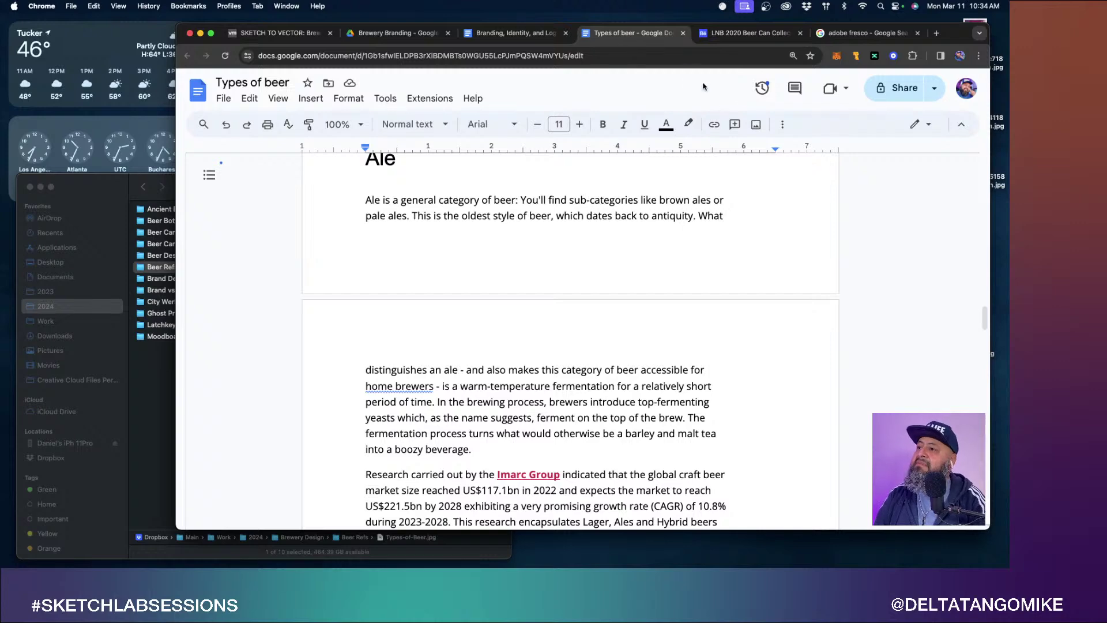
{"action": "left_click", "coordinate": [683, 33]}
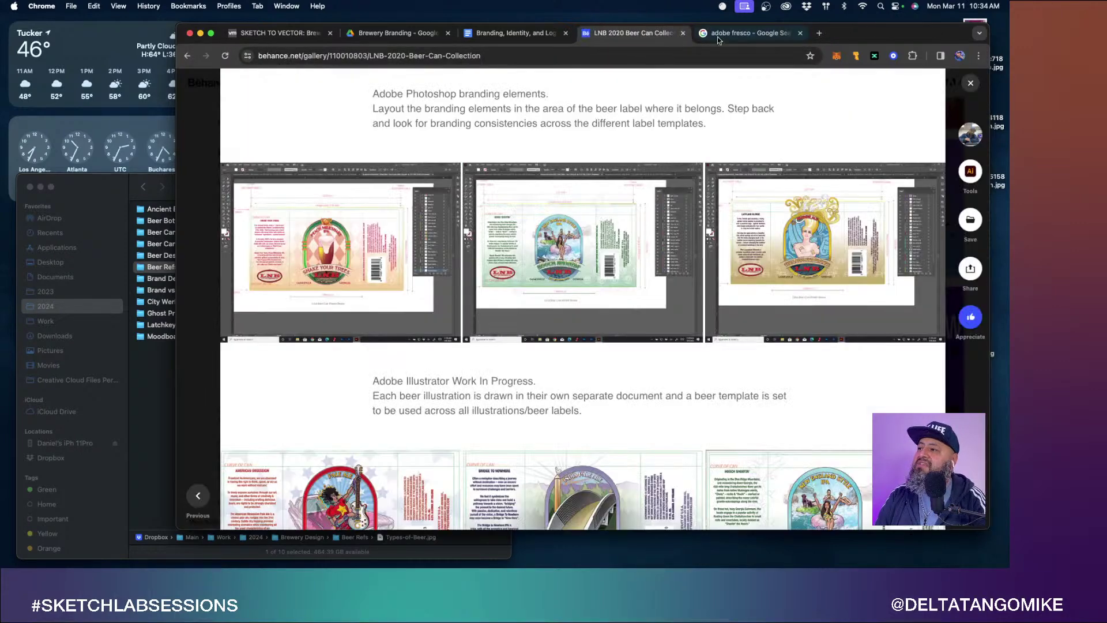
Review the "Branding, Identity, and Logos" document from the brand definitions graphic to its end, and return to the Nike Instagram image.
{"action": "left_click", "coordinate": [531, 34]}
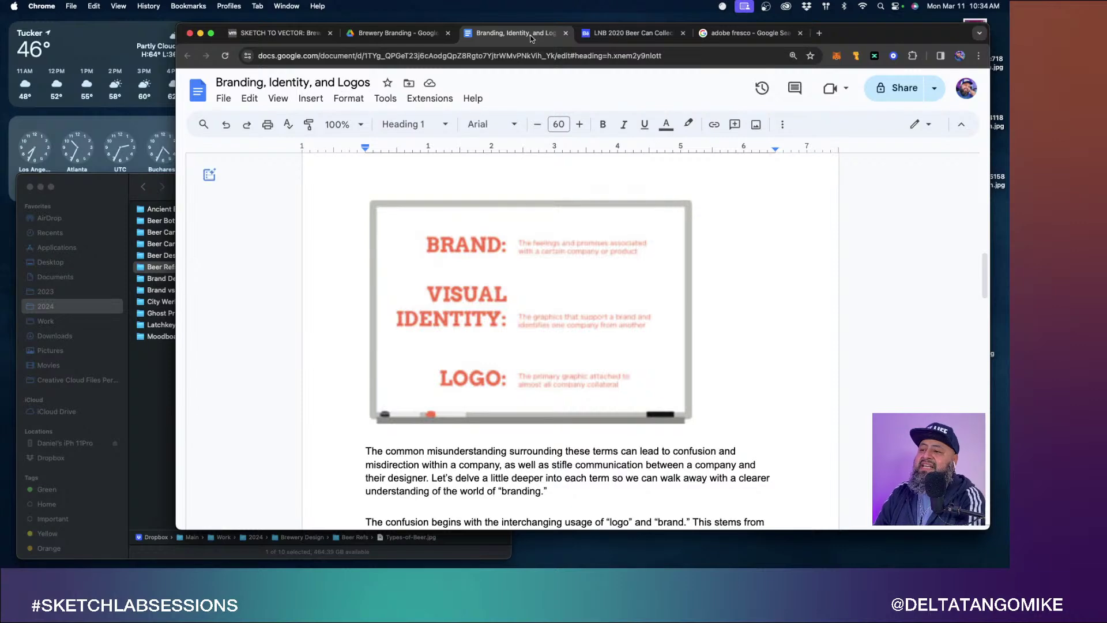
{"action": "scroll", "coordinate": [641, 305], "scroll_direction": "down", "scroll_amount": 3}
{"action": "scroll", "coordinate": [638, 318], "scroll_direction": "down", "scroll_amount": 12}
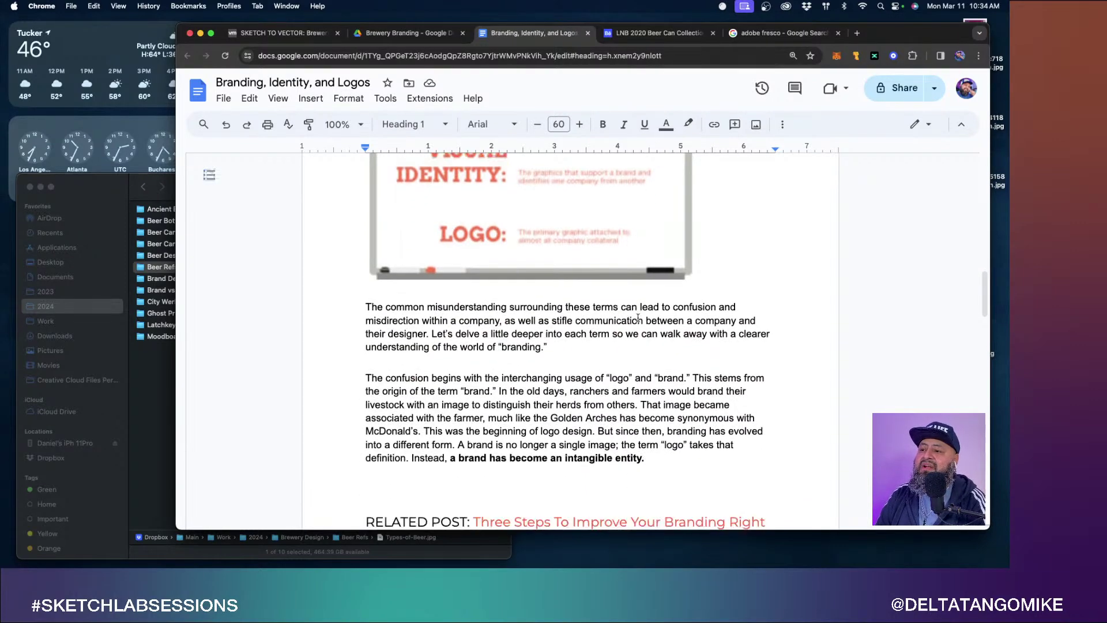
{"action": "scroll", "coordinate": [639, 318], "scroll_direction": "down", "scroll_amount": 10}
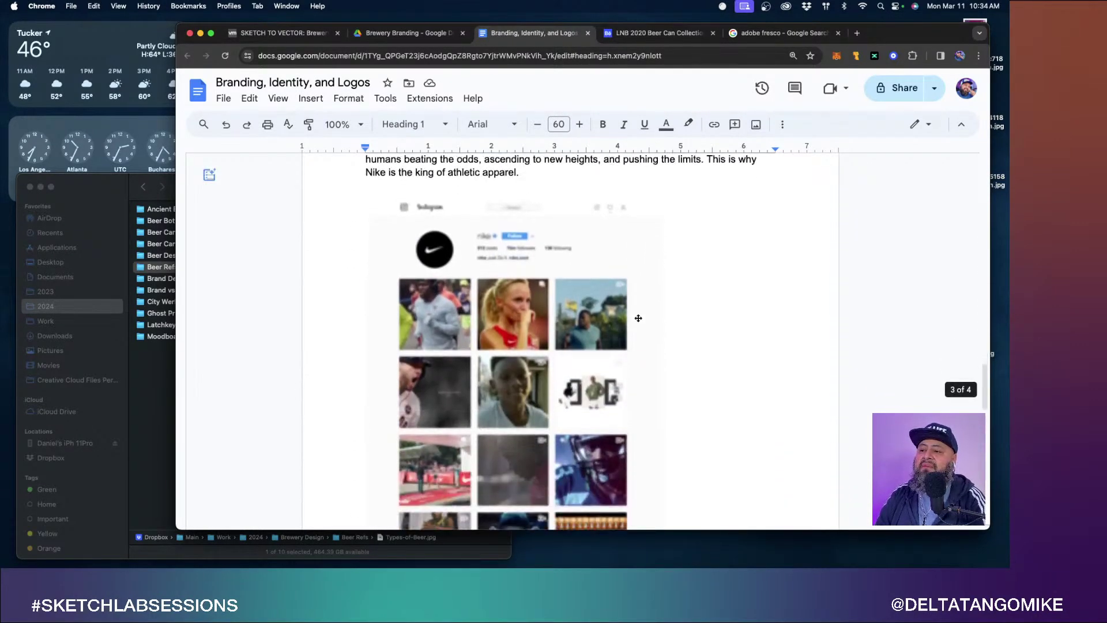
{"action": "scroll", "coordinate": [638, 318], "scroll_direction": "down", "scroll_amount": 5}
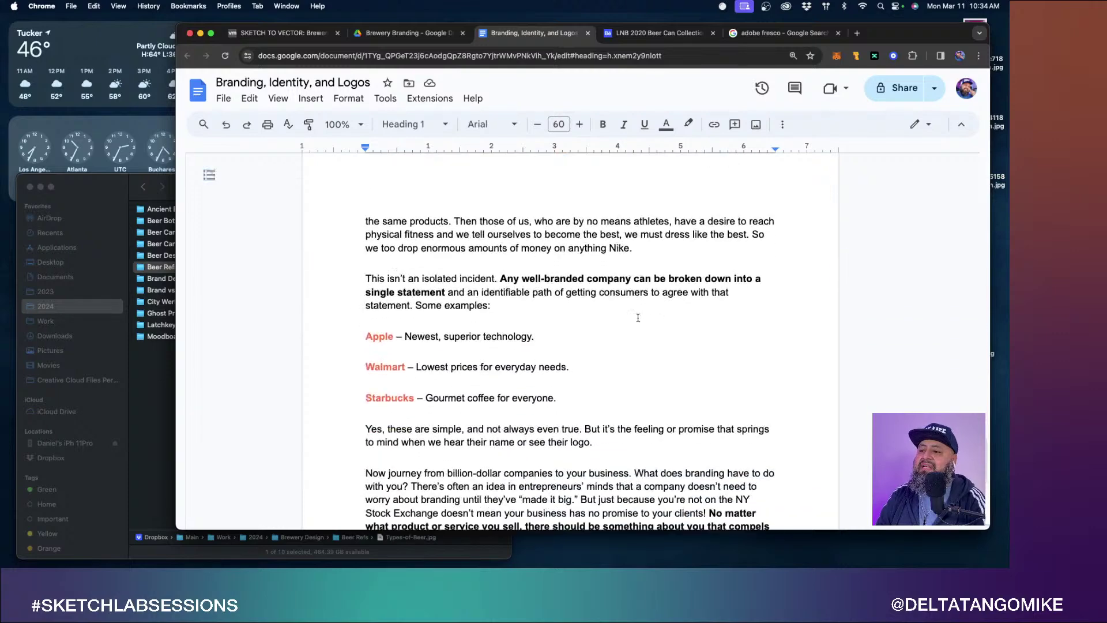
{"action": "scroll", "coordinate": [638, 317], "scroll_direction": "down", "scroll_amount": 4}
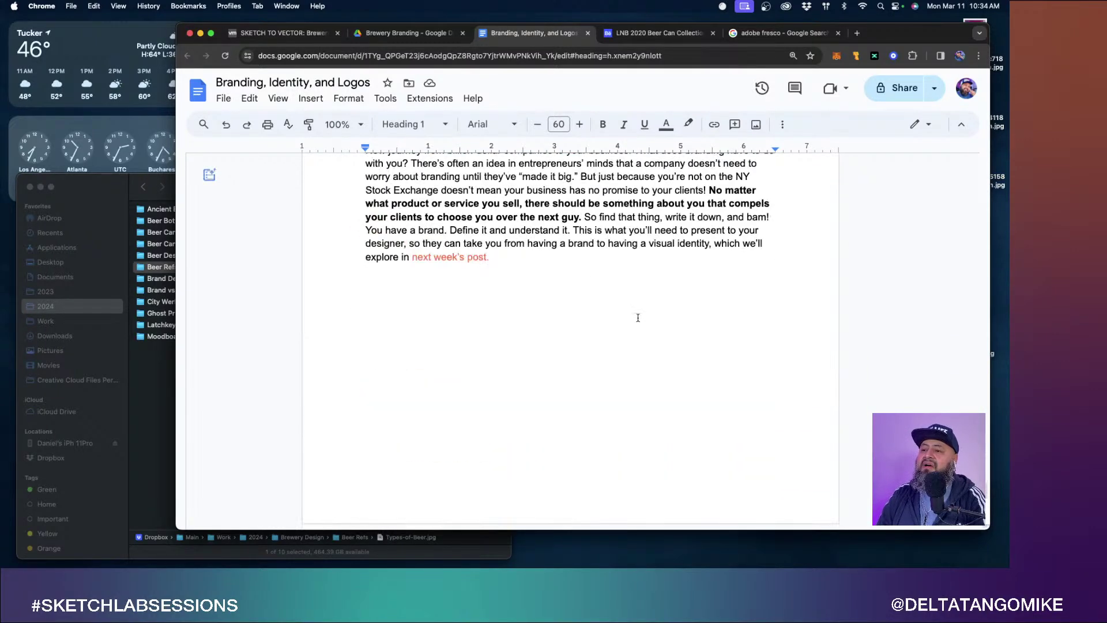
{"action": "scroll", "coordinate": [638, 315], "scroll_direction": "up", "scroll_amount": 10}
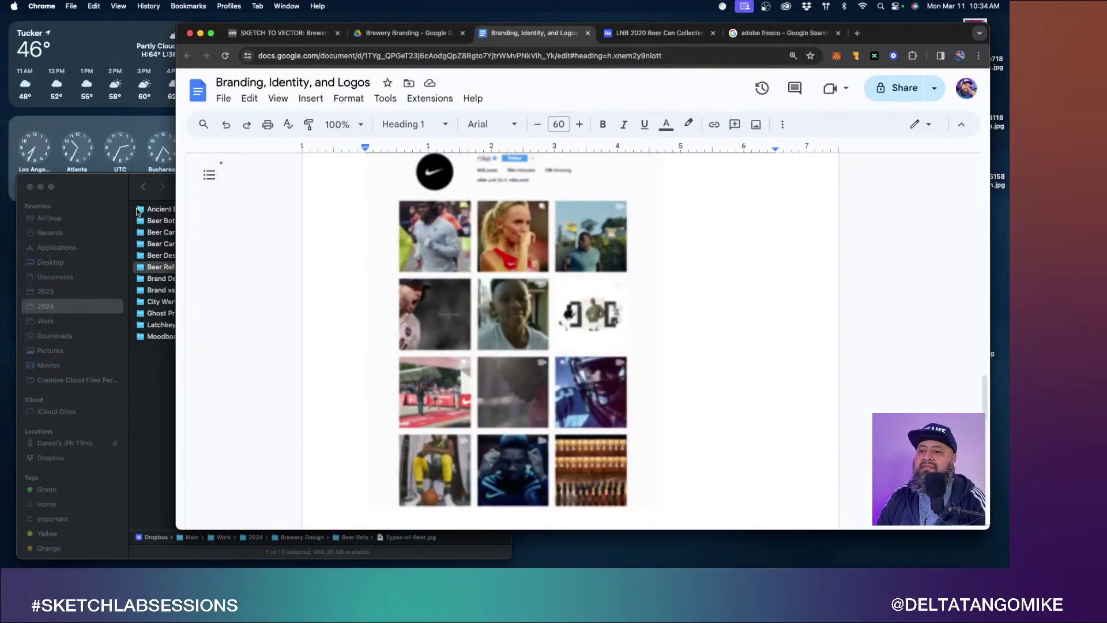
Switch to Finder, open the "Brand vs Logo" folder and preview its first image.
{"action": "left_click", "coordinate": [111, 180]}
{"action": "key", "text": "Left"}
{"action": "key", "text": "Up"}
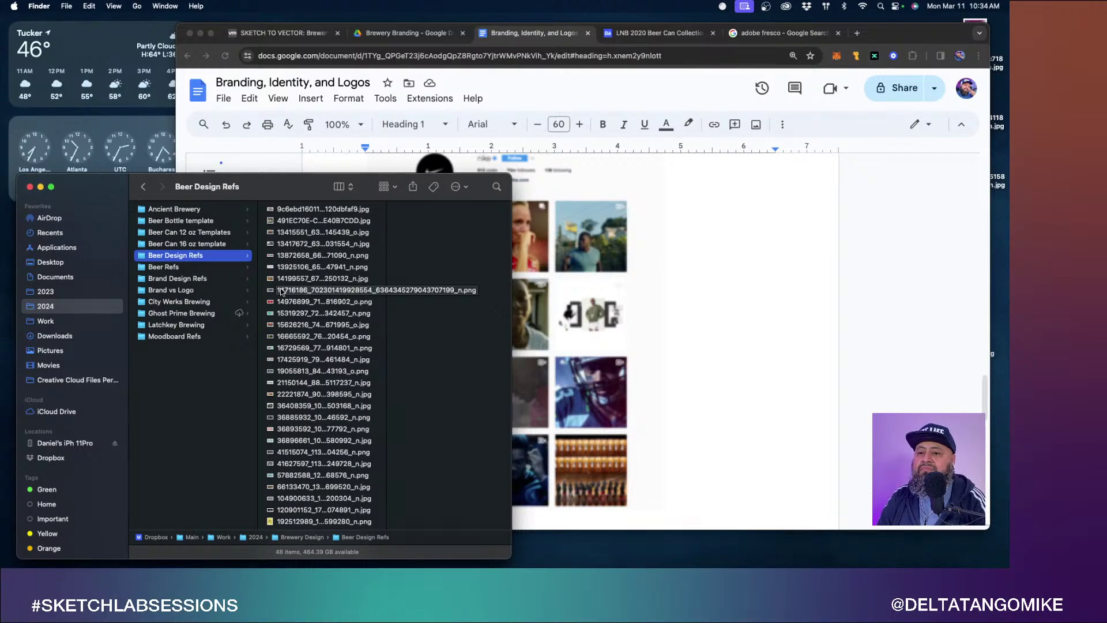
{"action": "key", "text": "Down"}
{"action": "key", "text": "Down"}
{"action": "key", "text": "Down"}
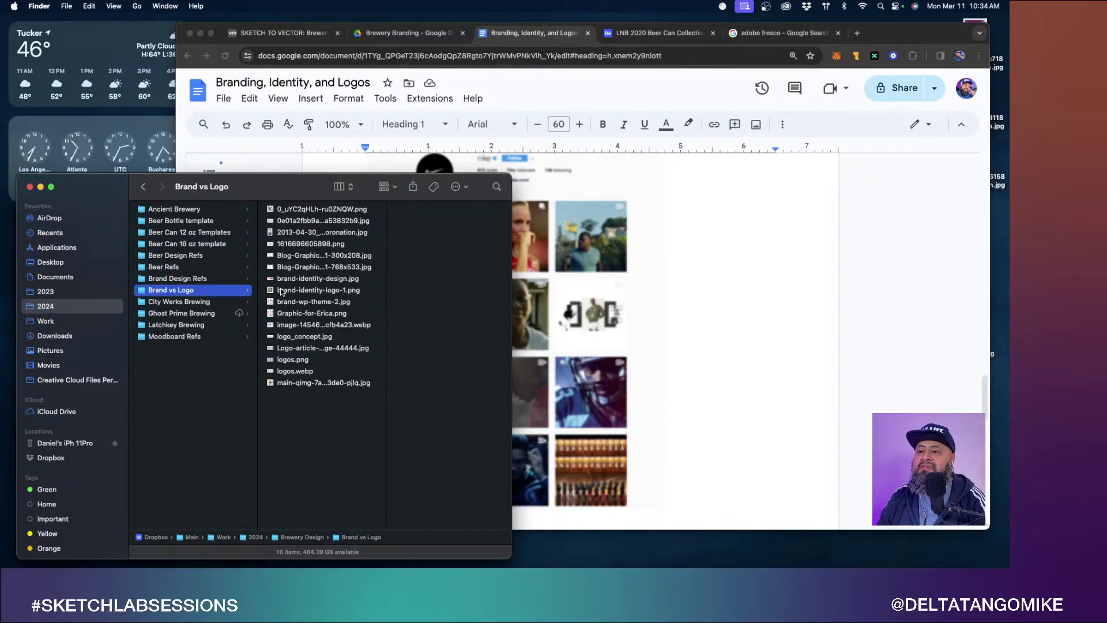
{"action": "key", "text": "Right"}
{"action": "key", "text": "space"}
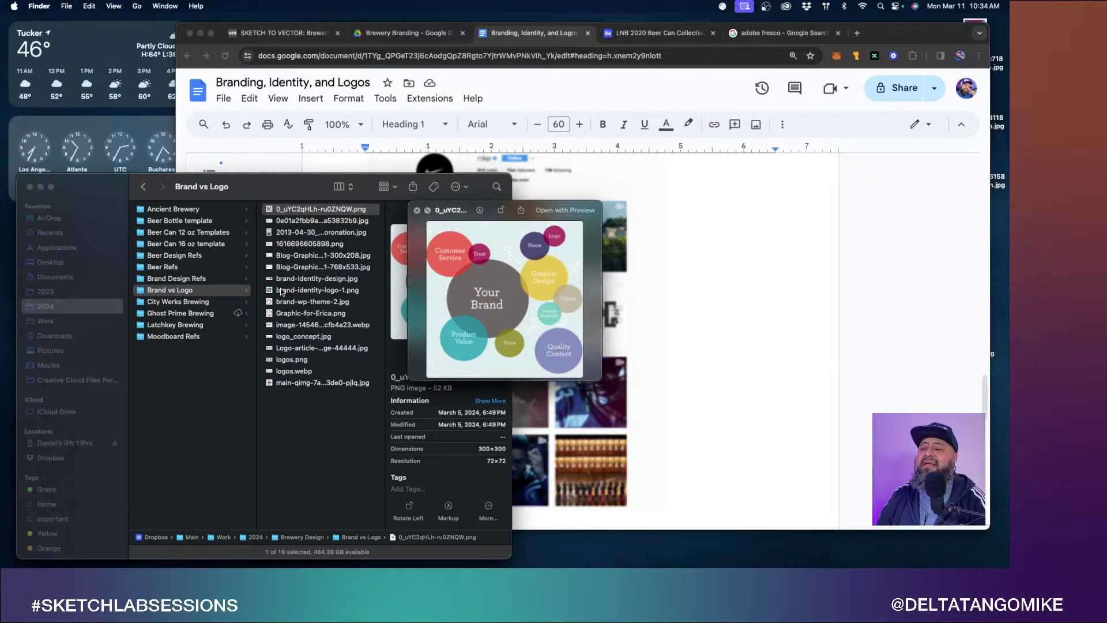
Preview the folder's following images up to Blog-Graphic-A-11.8.17-01-768x533.jpg, and close the preview.
{"action": "key", "text": "Down"}
{"action": "key", "text": "Down"}
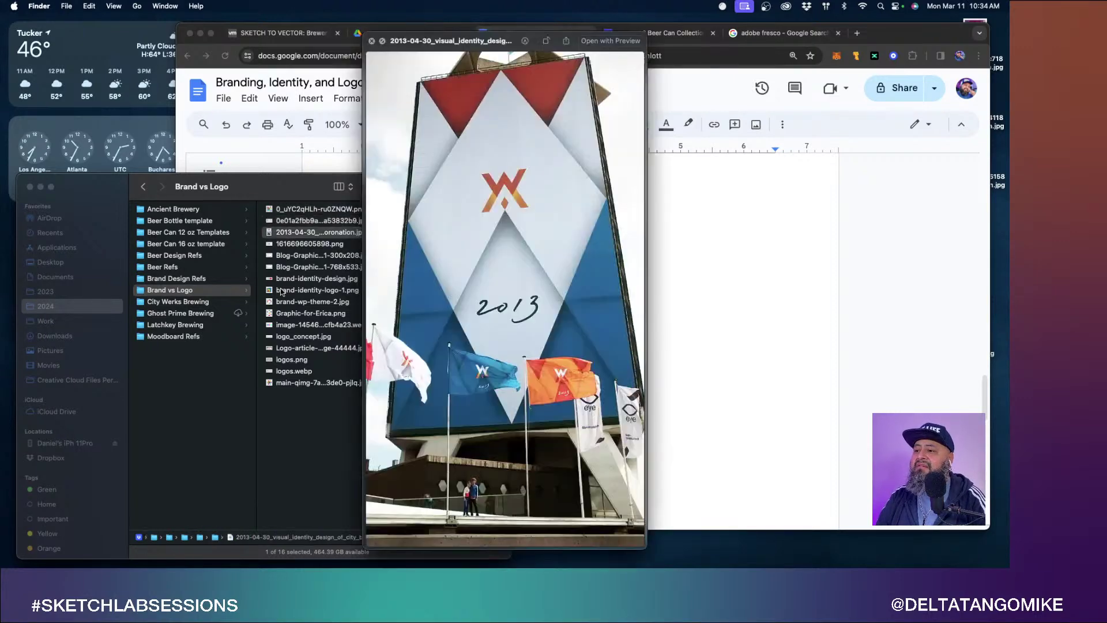
{"action": "key", "text": "Down"}
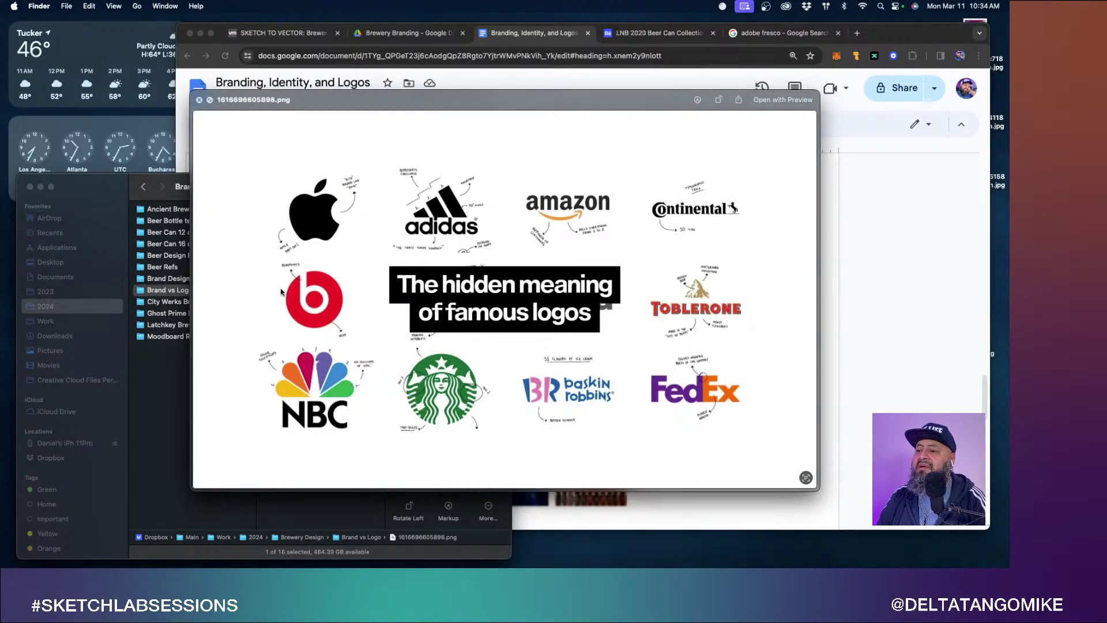
{"action": "key", "text": "Down"}
{"action": "key", "text": "Down"}
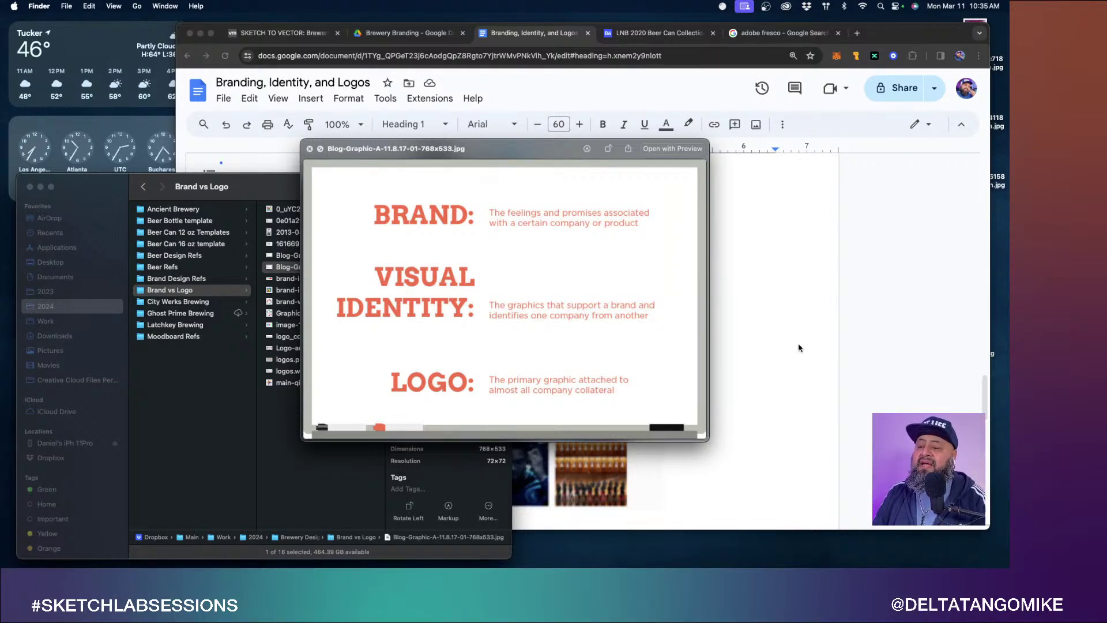
{"action": "key", "text": "space"}
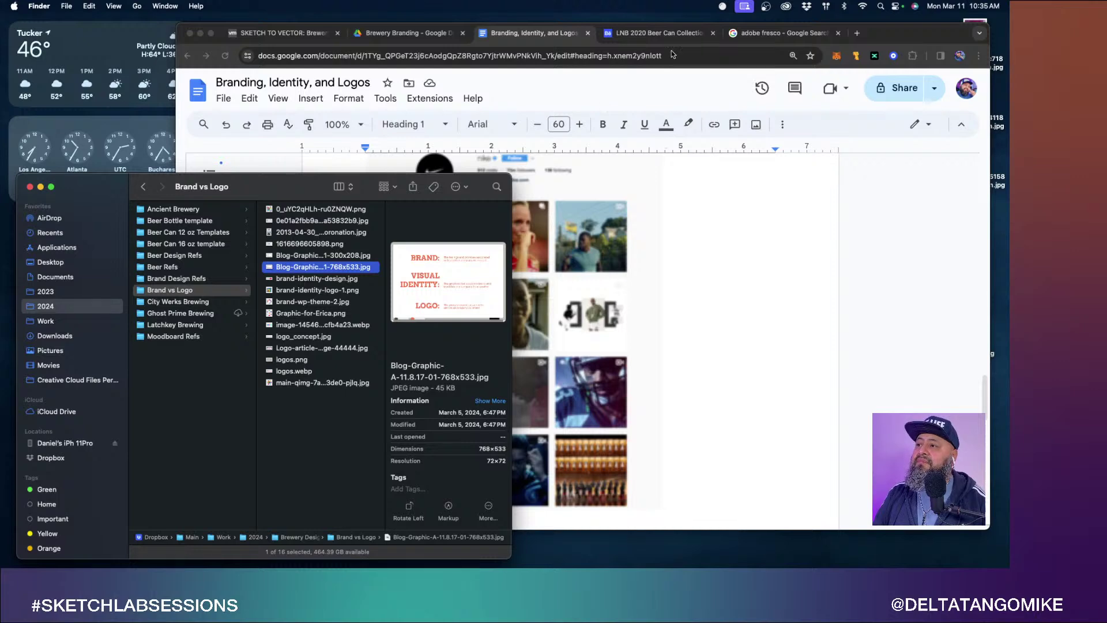
Switch to the LNB 2020 Beer Can Collection page in Chrome and enlarge the Bridge to Nowhere label.
{"action": "left_click", "coordinate": [655, 36]}
{"action": "scroll", "coordinate": [522, 317], "scroll_direction": "down", "scroll_amount": 3}
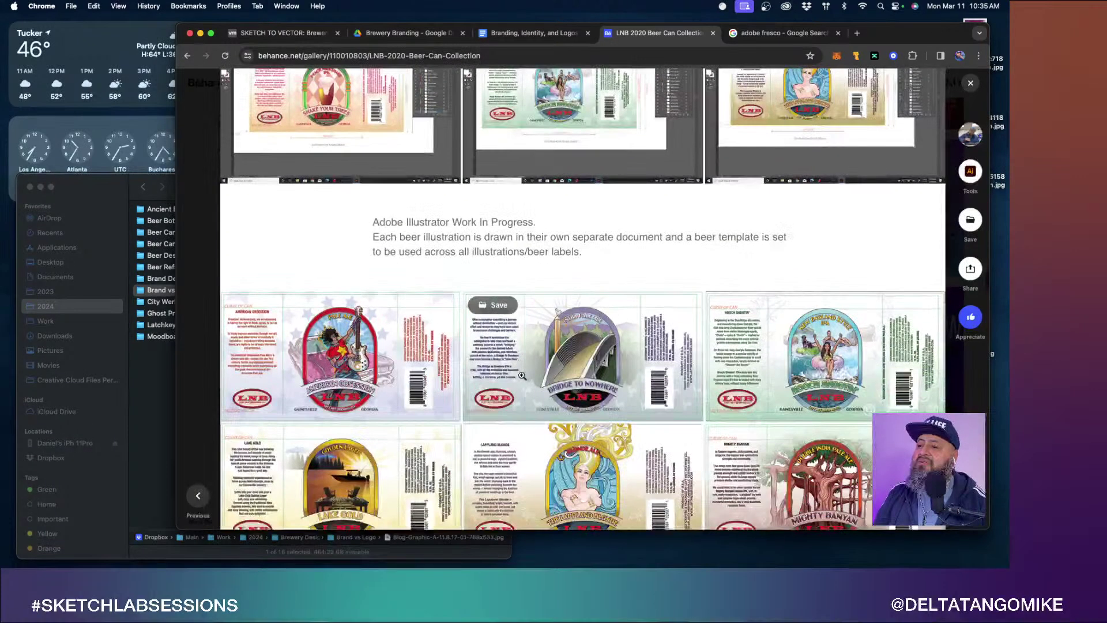
{"action": "left_click", "coordinate": [522, 378]}
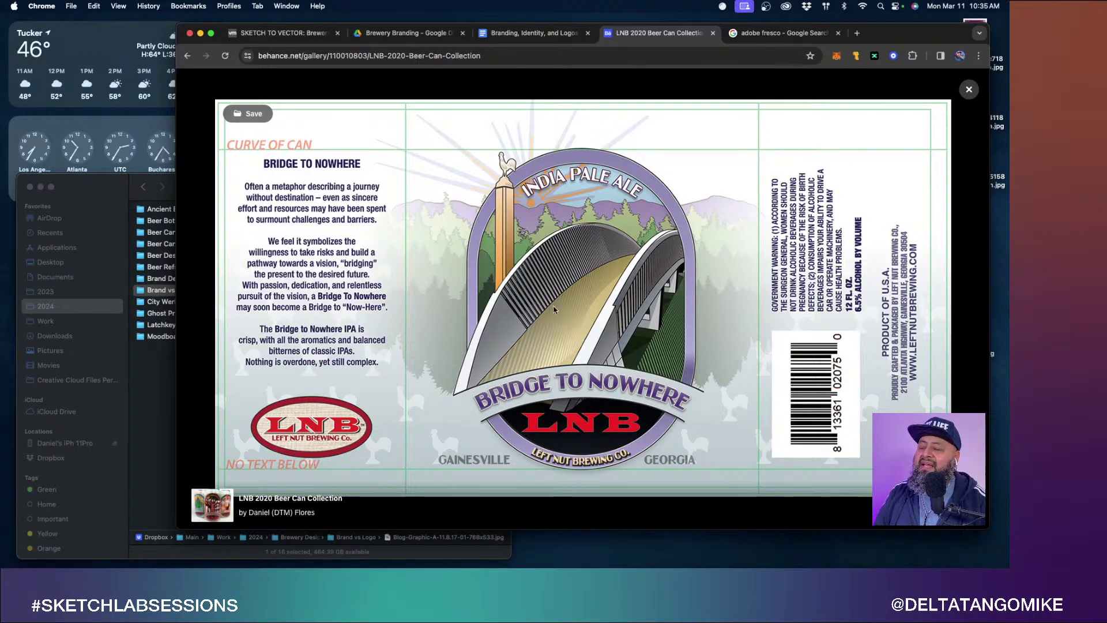
Browse the enlarged beer can labels, including Lappland Blonde and Lake Gold, and stop at Hooch Shootin'.
{"action": "key", "text": "Left"}
{"action": "key", "text": "Left"}
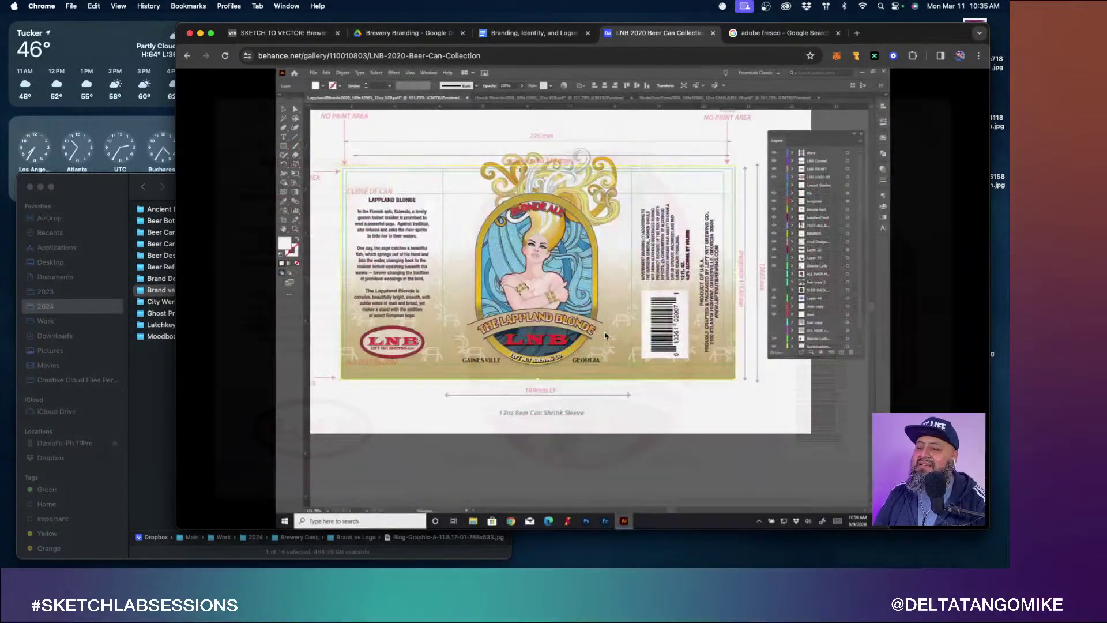
{"action": "key", "text": "Right"}
{"action": "key", "text": "Right"}
{"action": "key", "text": "Right"}
{"action": "key", "text": "Right"}
{"action": "key", "text": "Right"}
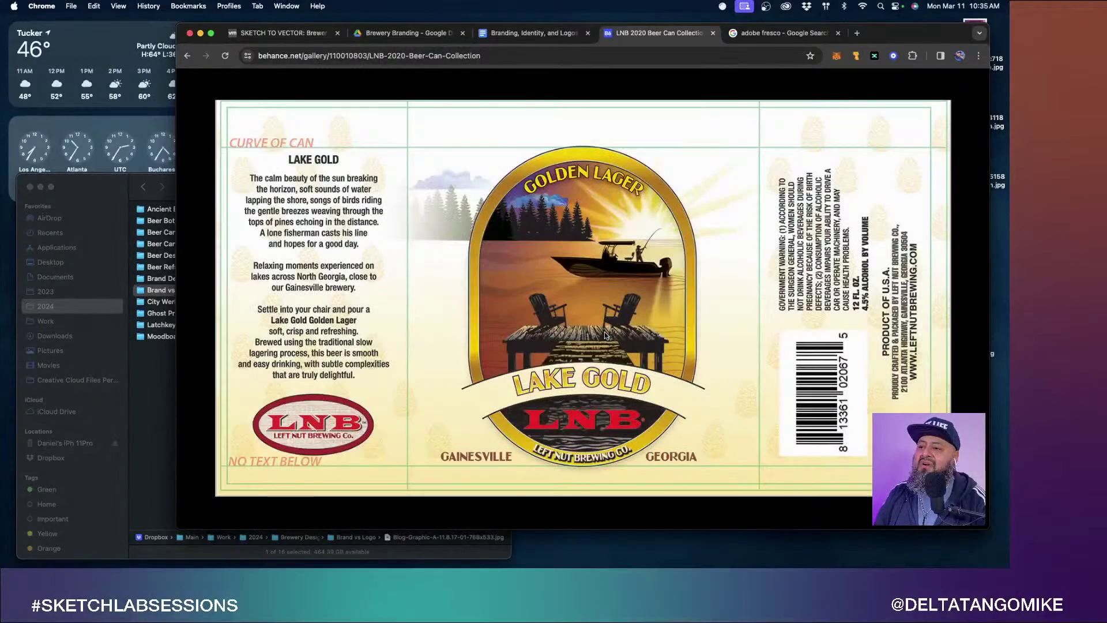
{"action": "key", "text": "Left"}
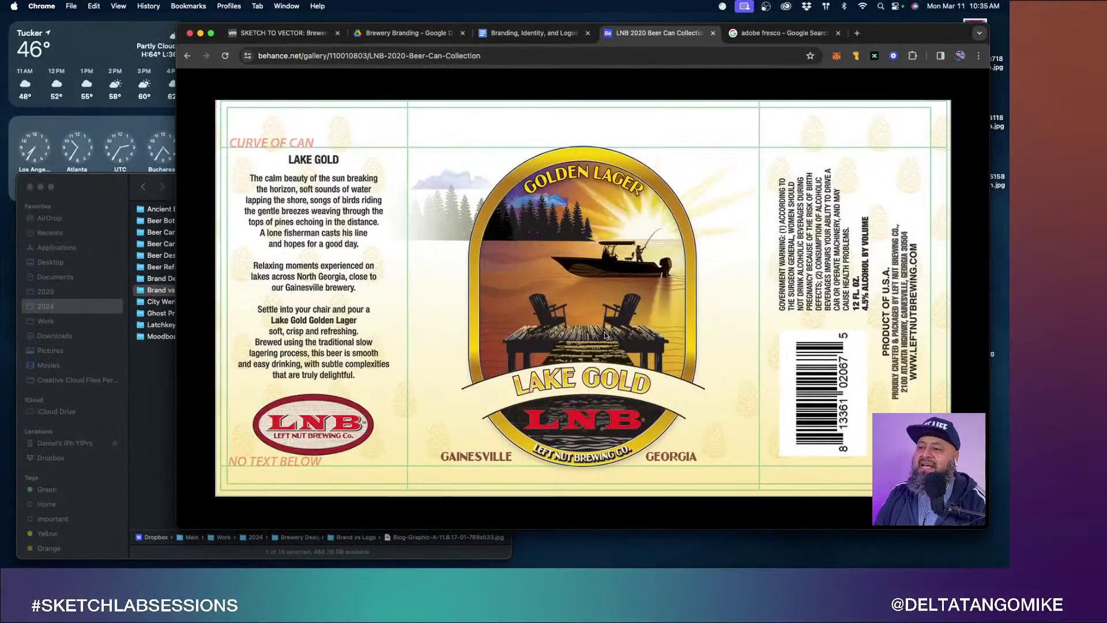
{"action": "key", "text": "Left"}
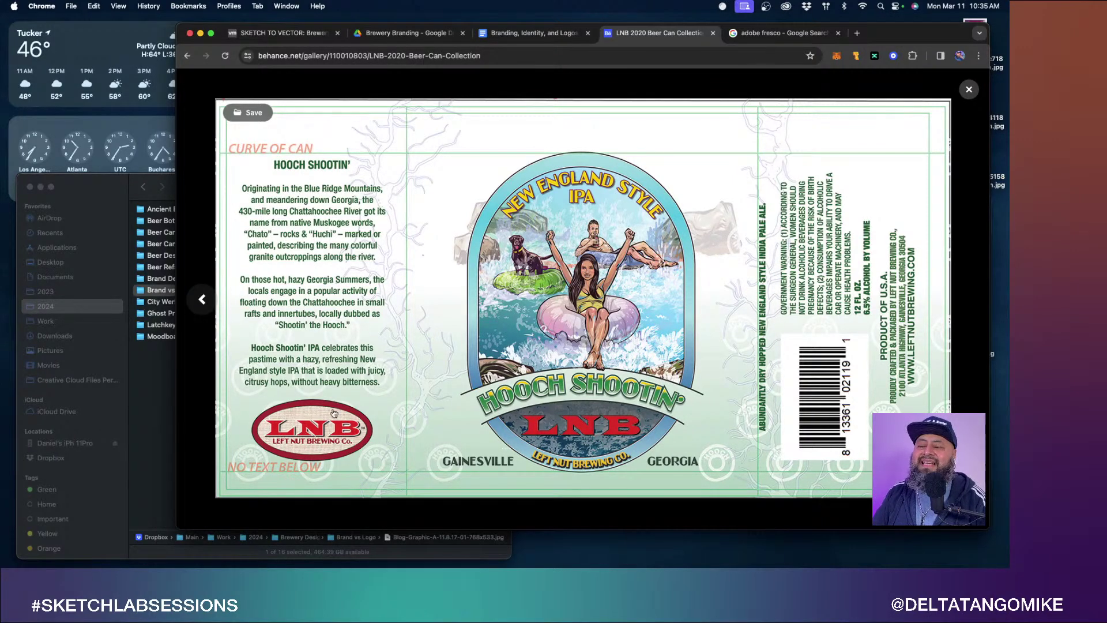
Switch to Finder, preview Blog-Graphic-A-11.8.17-01-768x533.jpg again and move the preview window toward the upper left.
{"action": "left_click", "coordinate": [113, 190]}
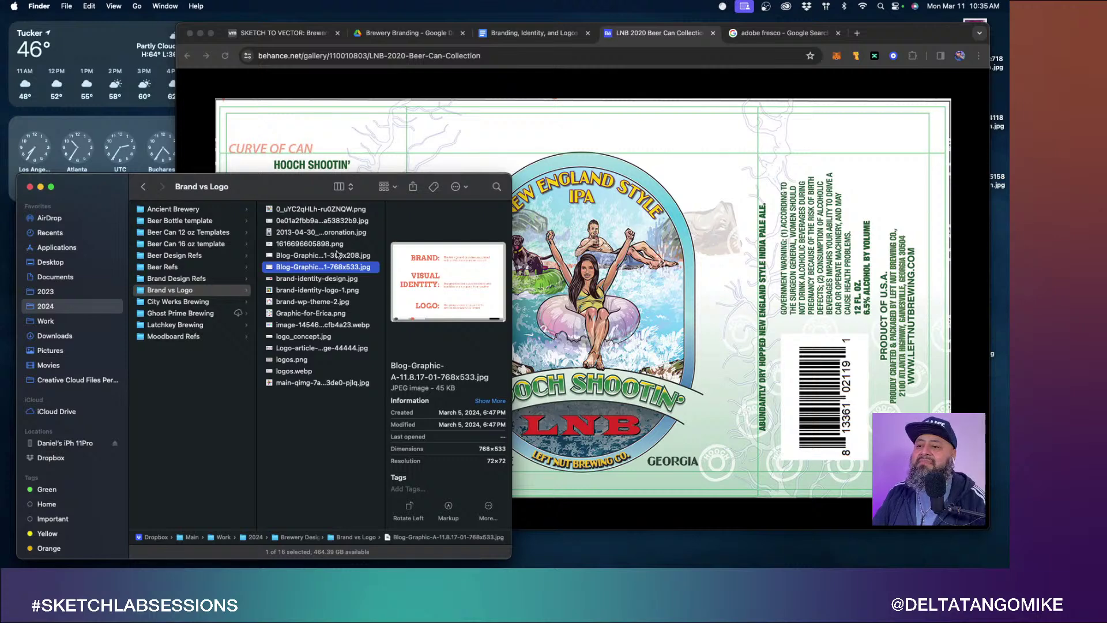
{"action": "key", "text": "space"}
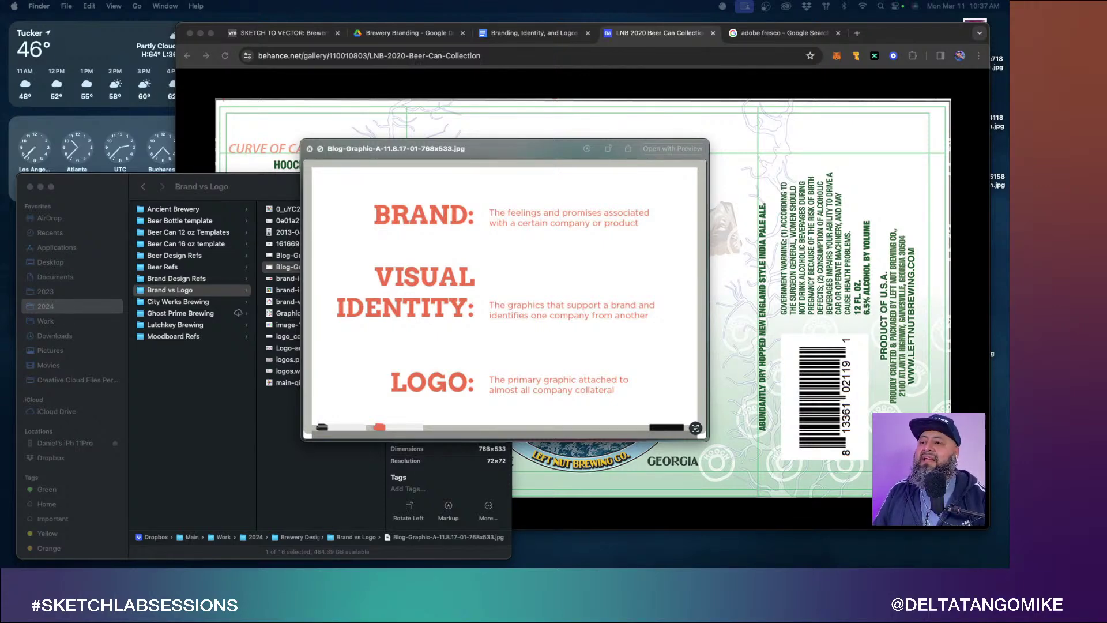
{"action": "left_click_drag", "start_coordinate": [549, 153], "coordinate": [393, 140]}
Return to the enlarged beer can labels in Chrome and compare Hooch Shootin' with its neighbours, ending on Lake Gold.
{"action": "left_click", "coordinate": [687, 239]}
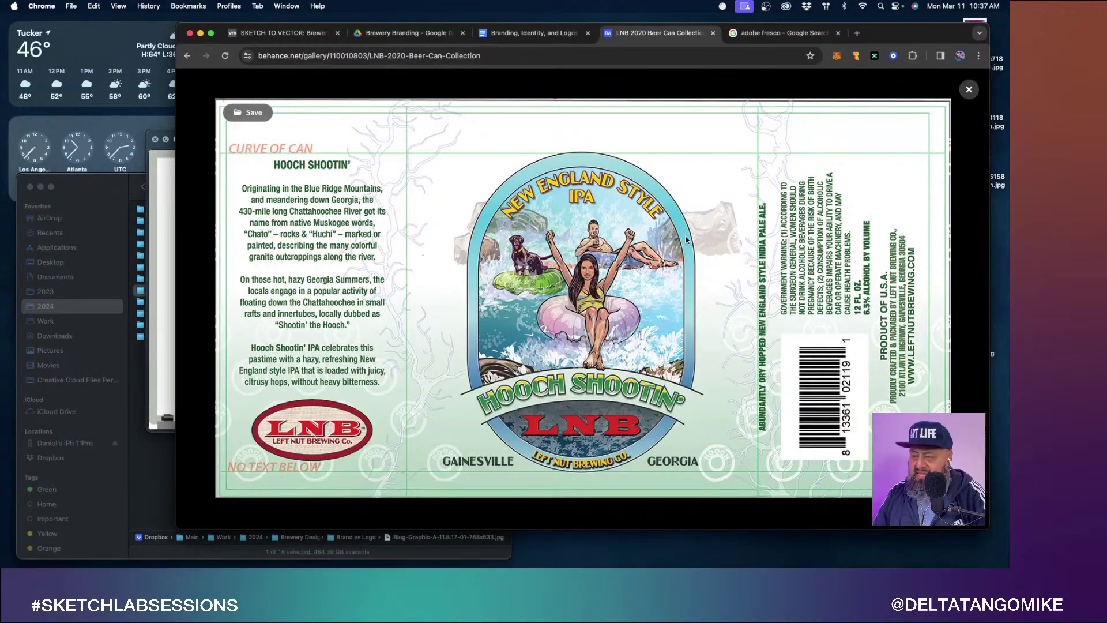
{"action": "key", "text": "Left"}
{"action": "key", "text": "Right"}
{"action": "key", "text": "Right"}
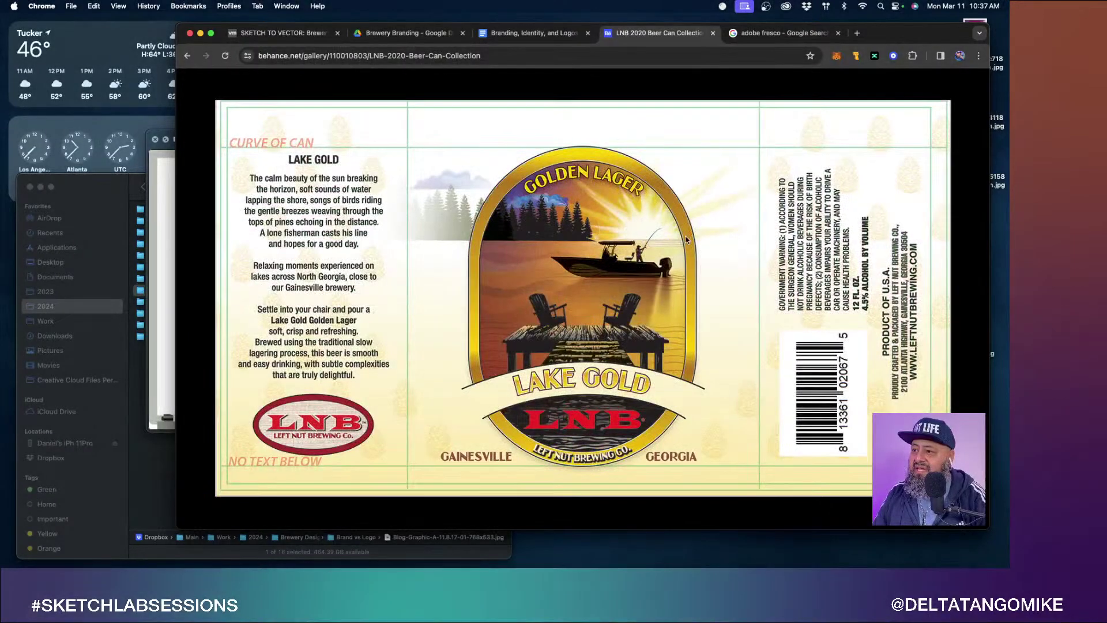
{"action": "key", "text": "Right"}
{"action": "key", "text": "Left"}
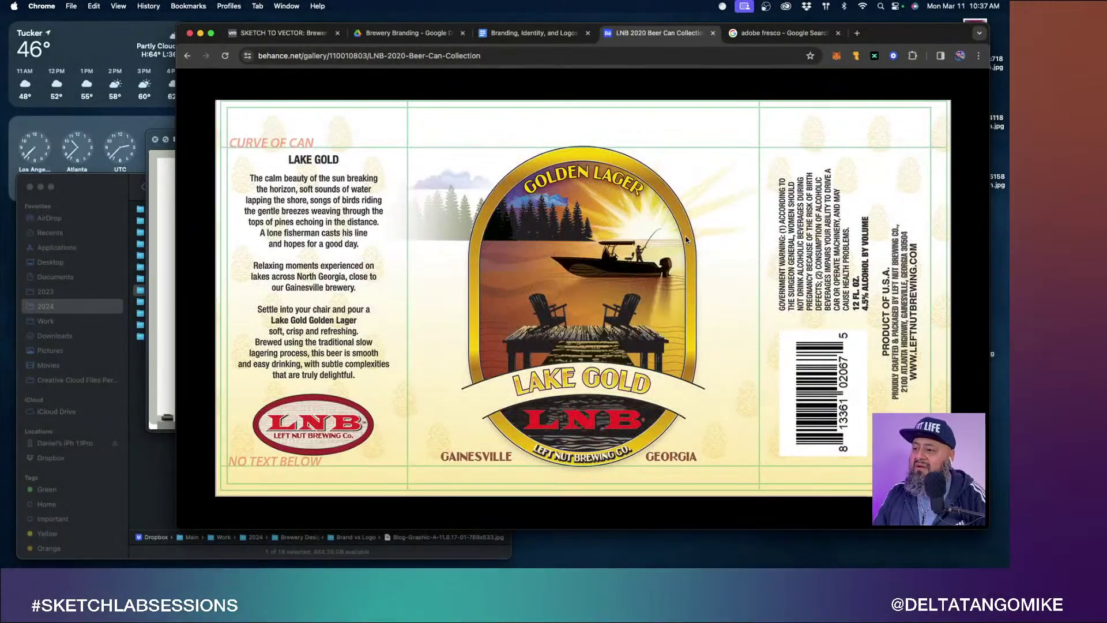
{"action": "key", "text": "Right"}
{"action": "key", "text": "Left"}
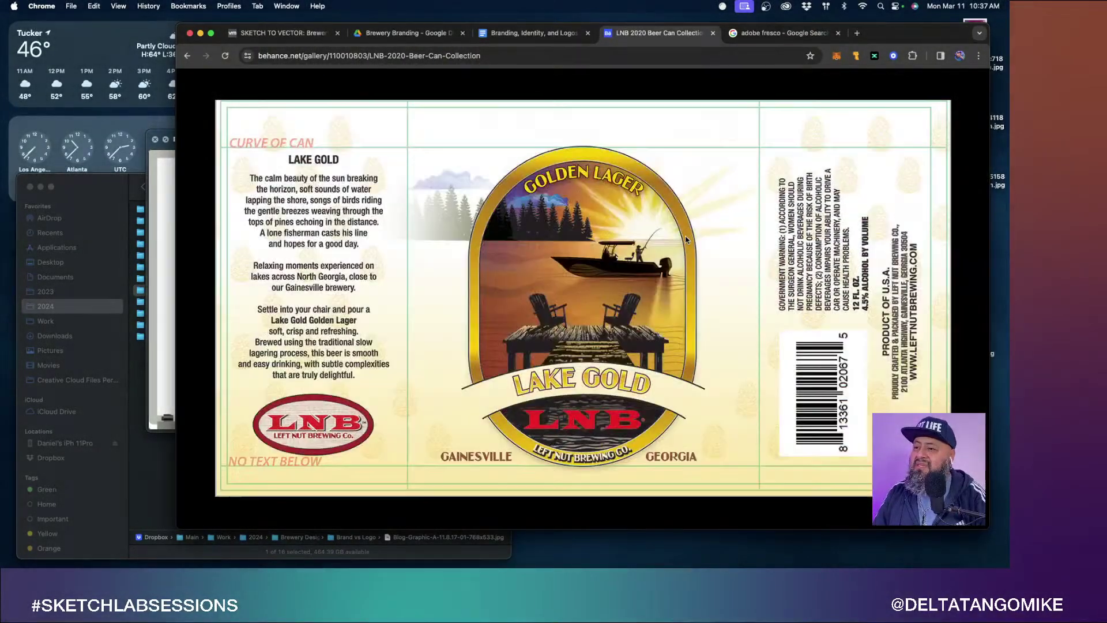
Bring the brand, visual identity and logo definitions preview back to the front and place it over the Lake Gold label.
{"action": "key", "text": "super+Tab"}
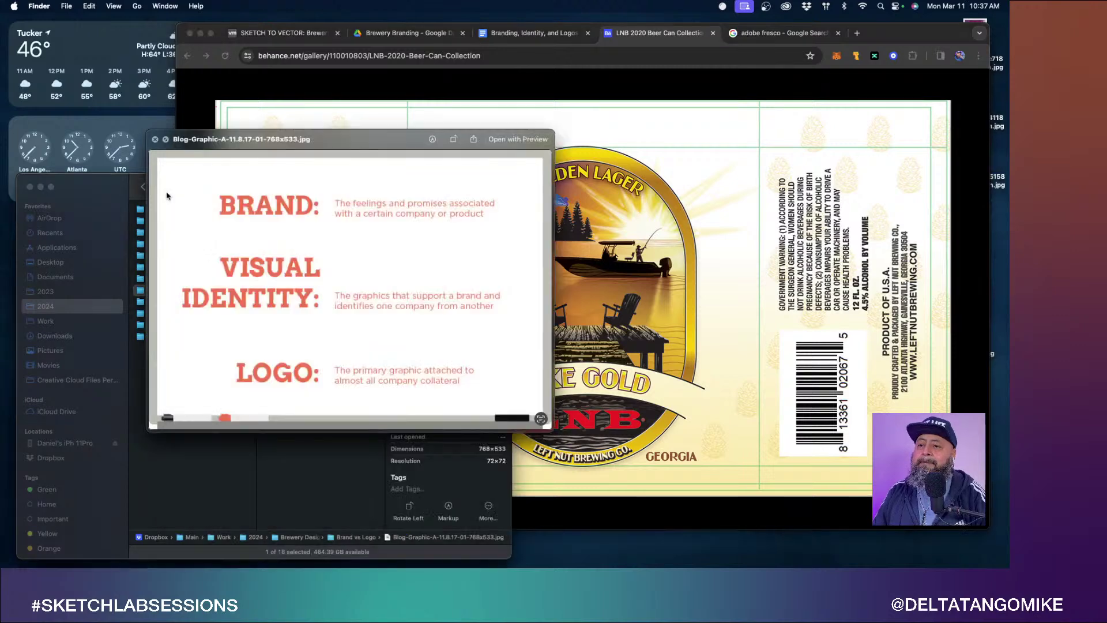
{"action": "left_click_drag", "start_coordinate": [376, 139], "coordinate": [514, 95]}
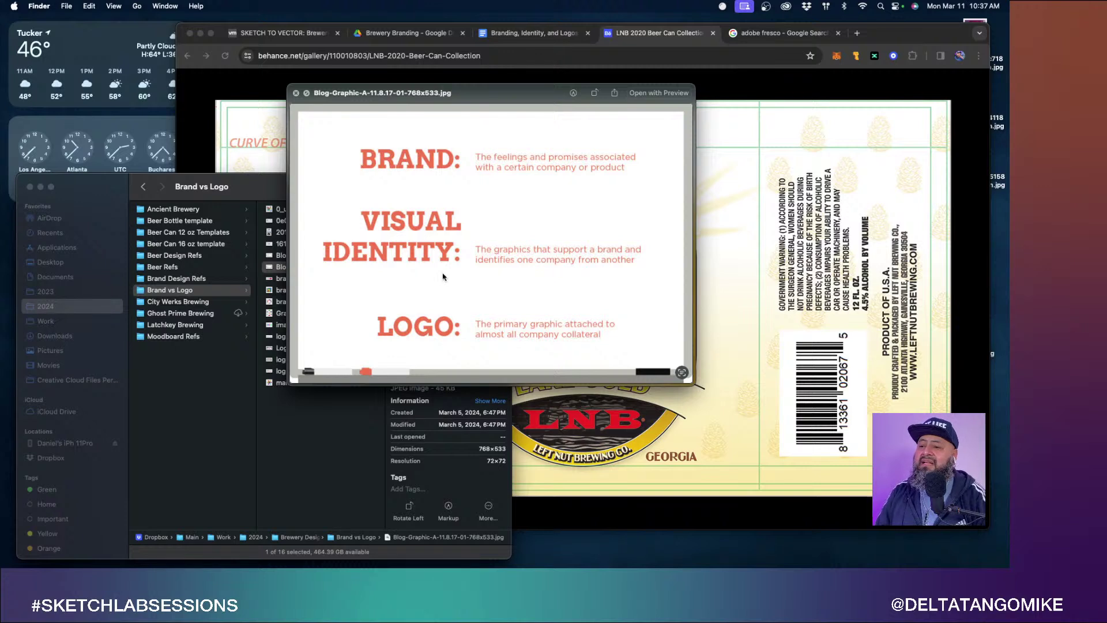
Browse the brand diagrams in the Brand vs Logo folder, from brand-identity-design.jpg through the personality color chart to the "your brand" elements wheel.
{"action": "key", "text": "Down"}
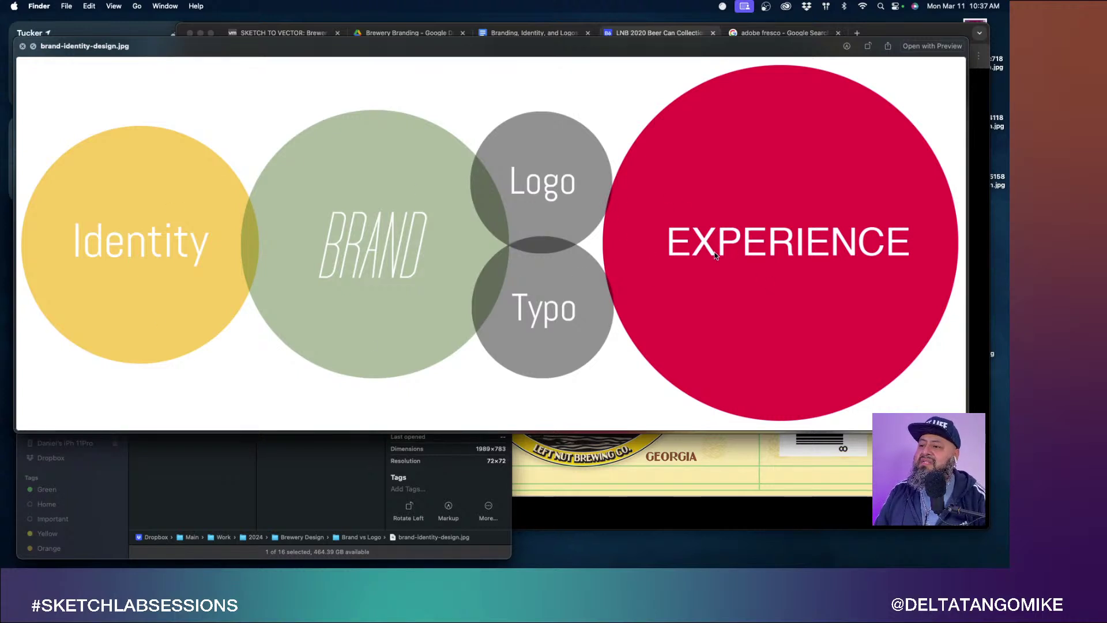
{"action": "key", "text": "Down"}
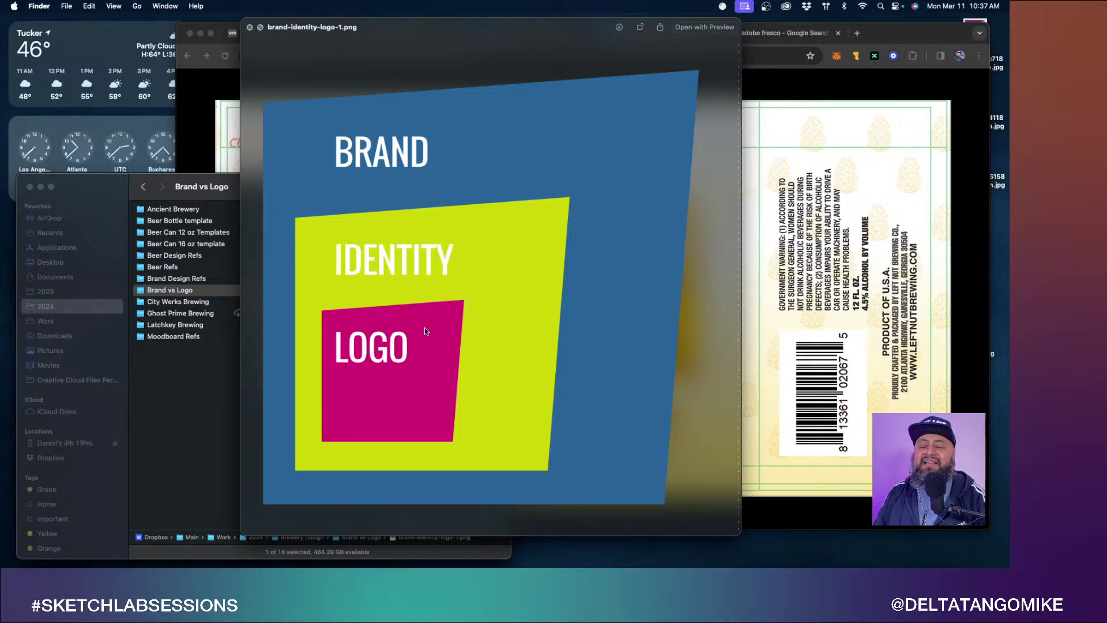
{"action": "key", "text": "Down"}
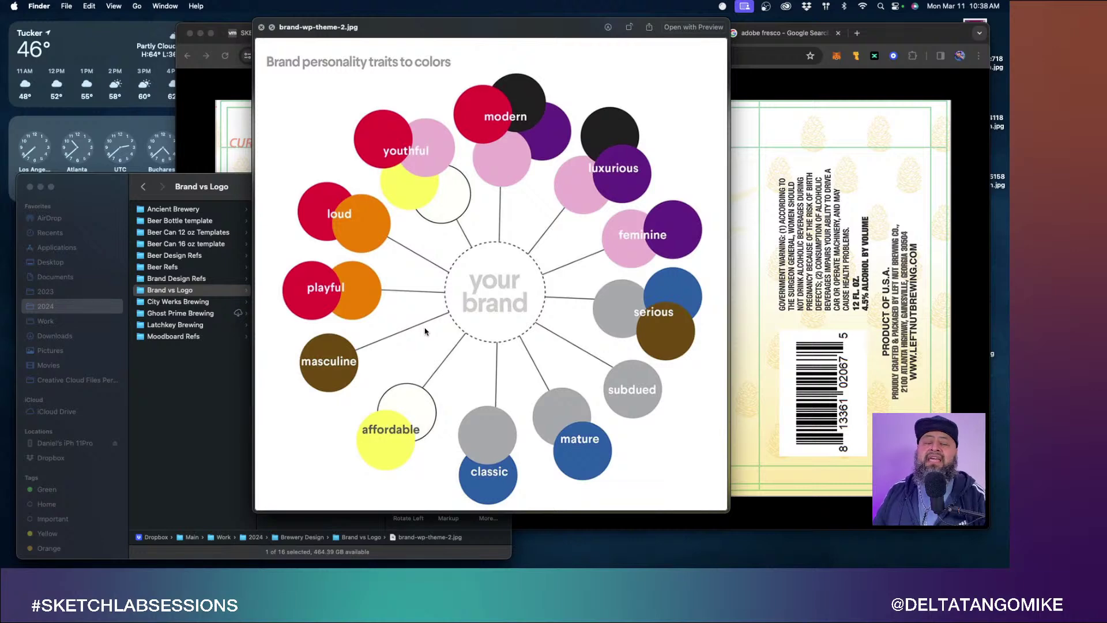
{"action": "key", "text": "Down"}
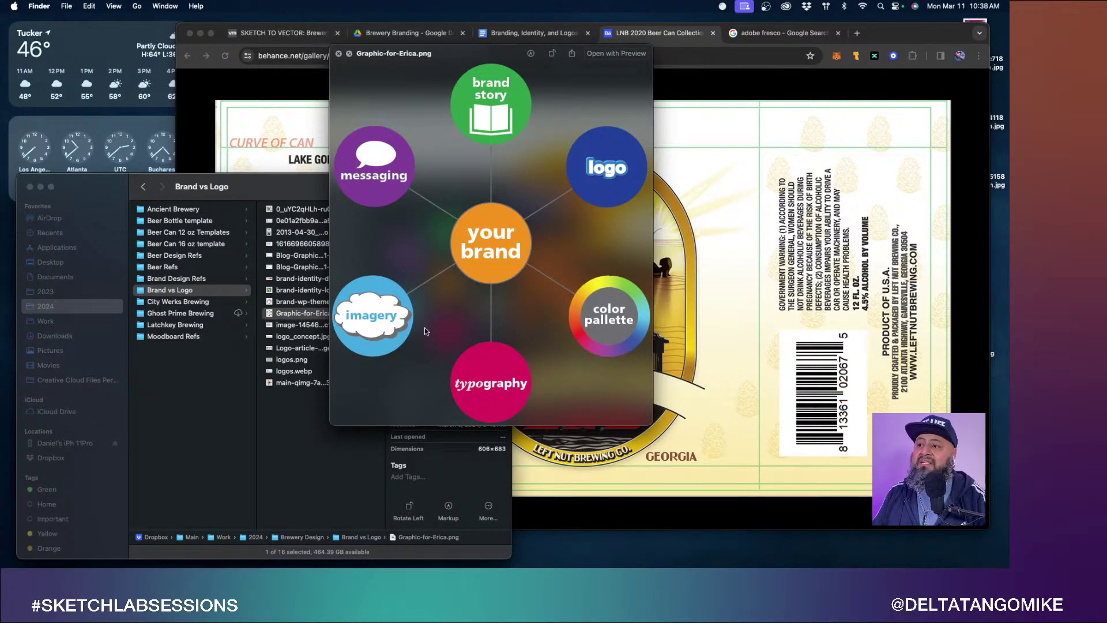
Preview the remaining Brand vs Logo images, including logo_concept.jpg and logos.webp, through the last file and close the preview.
{"action": "key", "text": "Down"}
{"action": "key", "text": "Down"}
{"action": "key", "text": "Down"}
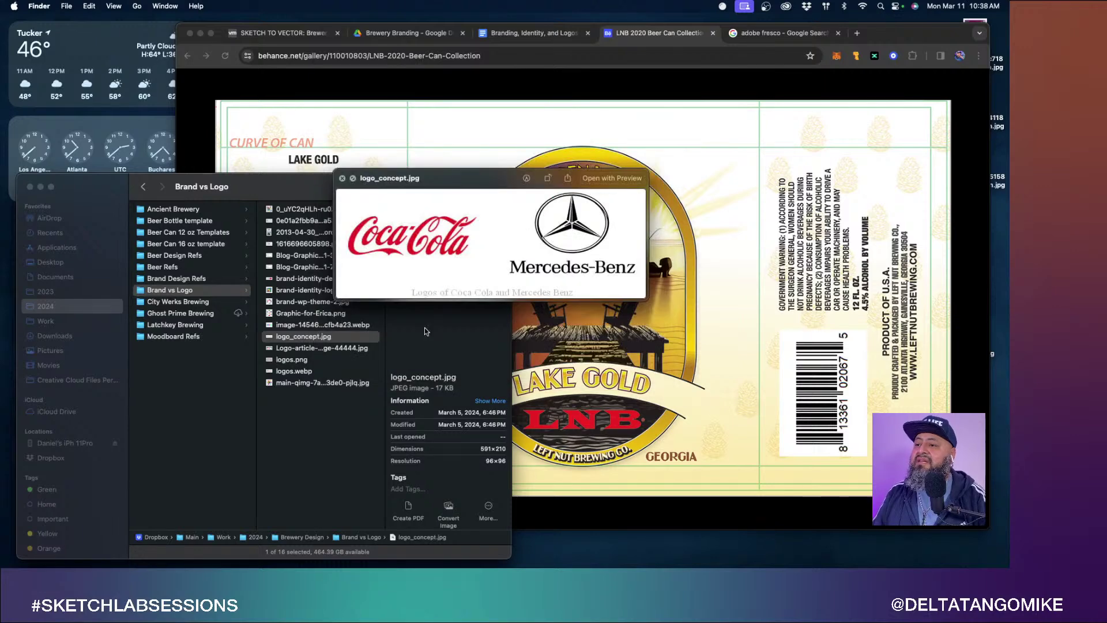
{"action": "key", "text": "Down"}
{"action": "key", "text": "Down"}
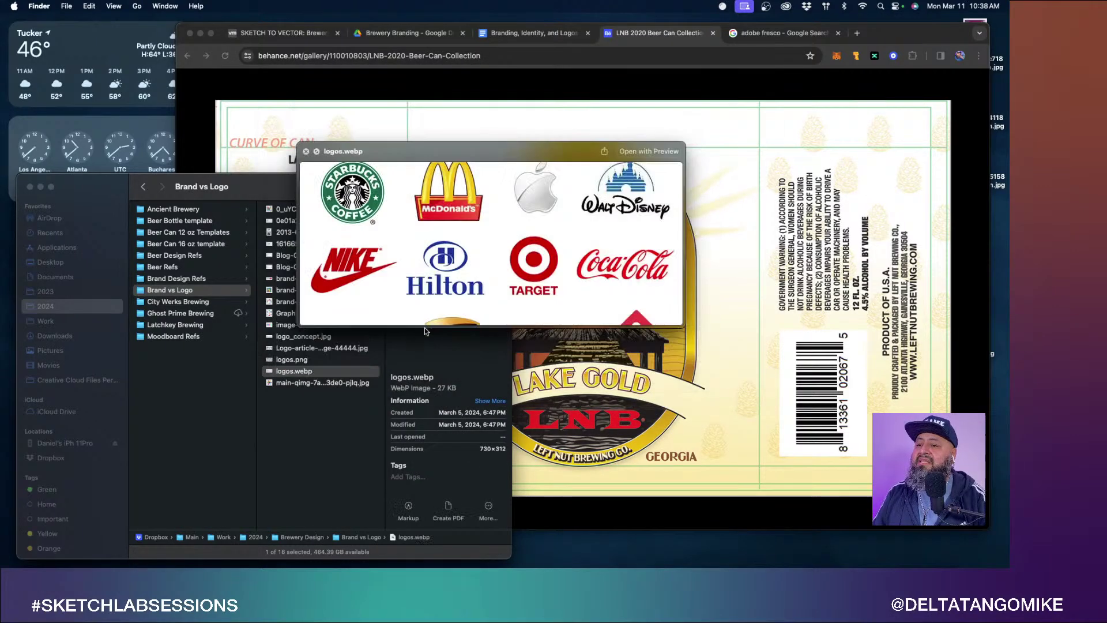
{"action": "key", "text": "Down"}
{"action": "key", "text": "space"}
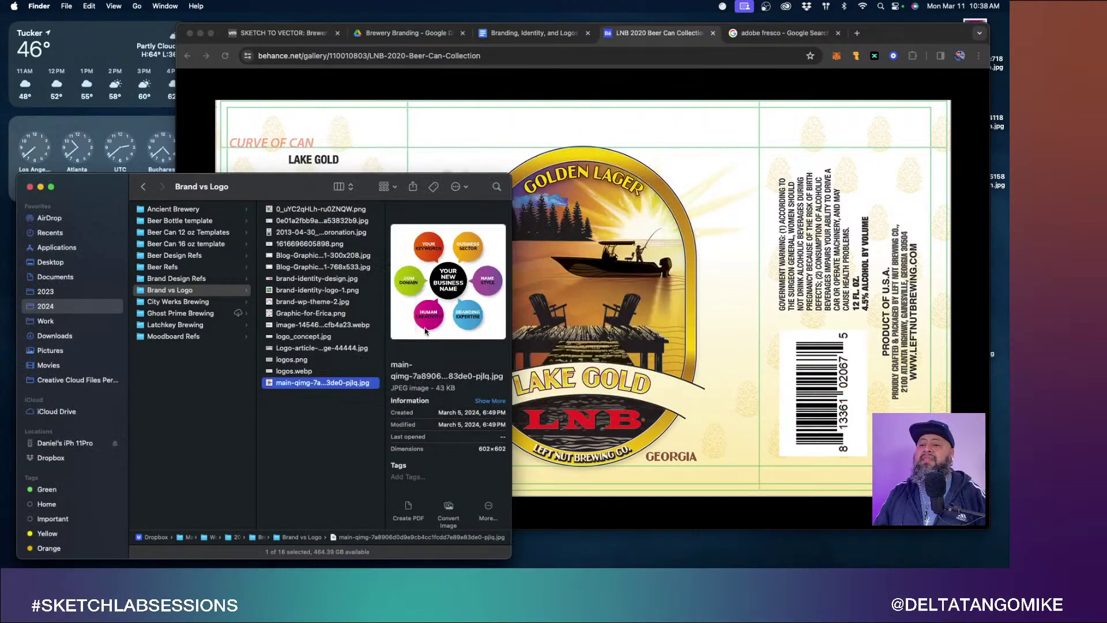
Switch to the Brewery Brand Design blog post in Chrome, review its stream schedule and THE BREWERIES section, and return to the header image.
{"action": "left_click", "coordinate": [285, 33]}
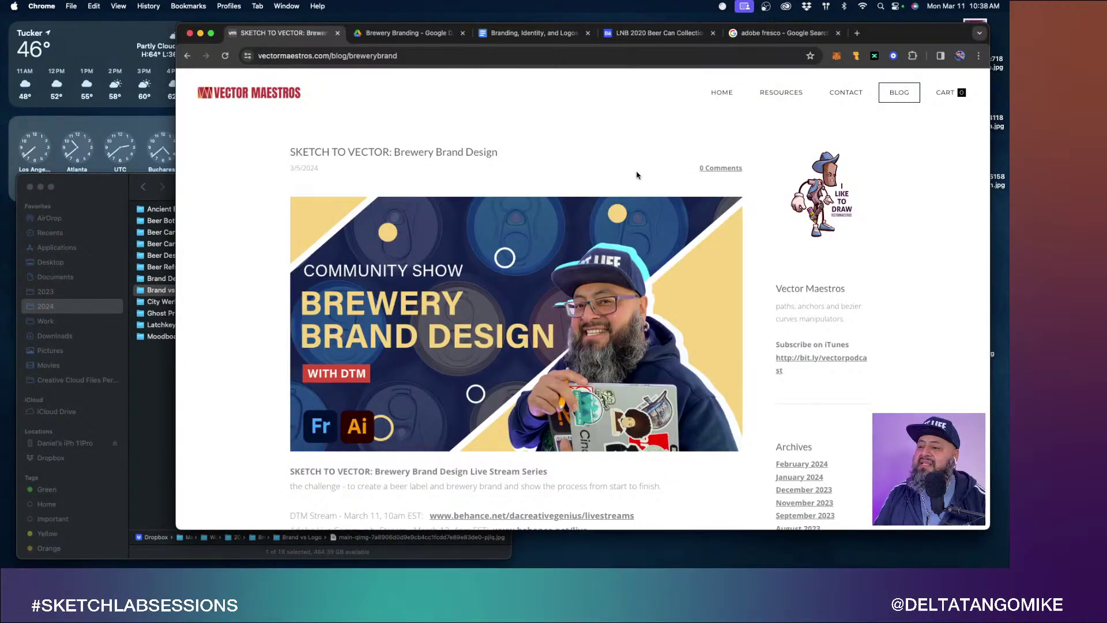
{"action": "scroll", "coordinate": [636, 175], "scroll_direction": "down", "scroll_amount": 7}
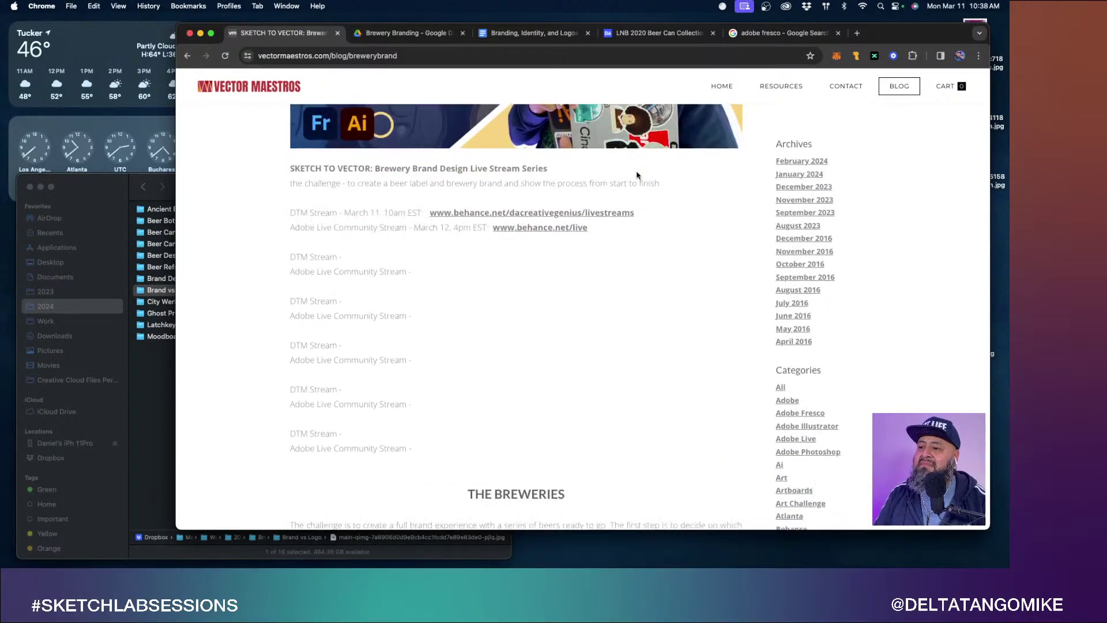
{"action": "scroll", "coordinate": [637, 172], "scroll_direction": "down", "scroll_amount": 5}
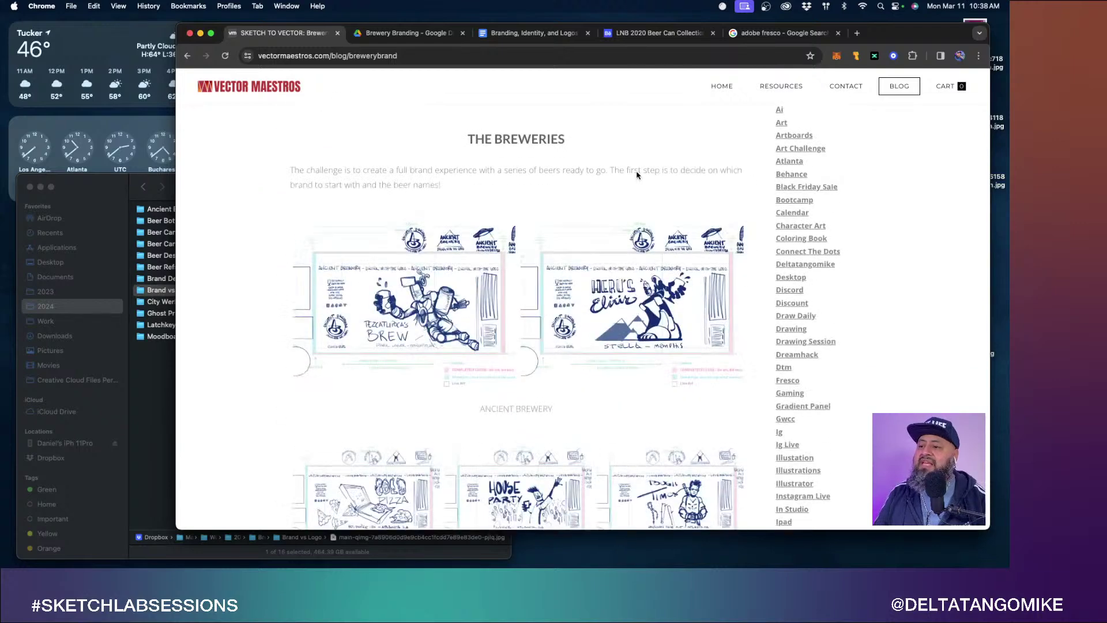
{"action": "scroll", "coordinate": [636, 175], "scroll_direction": "up", "scroll_amount": 6}
{"action": "scroll", "coordinate": [637, 175], "scroll_direction": "up", "scroll_amount": 4}
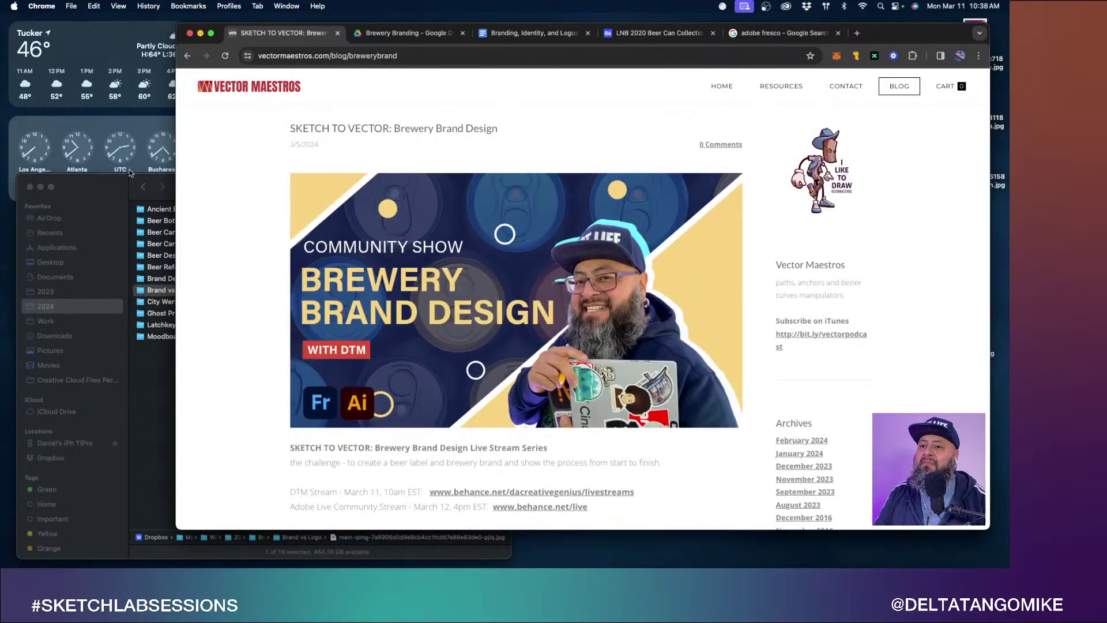
Switch to Finder and go through the Brewery Design folders from Ancient Brewery to Beer Design Refs.
{"action": "left_click", "coordinate": [101, 186]}
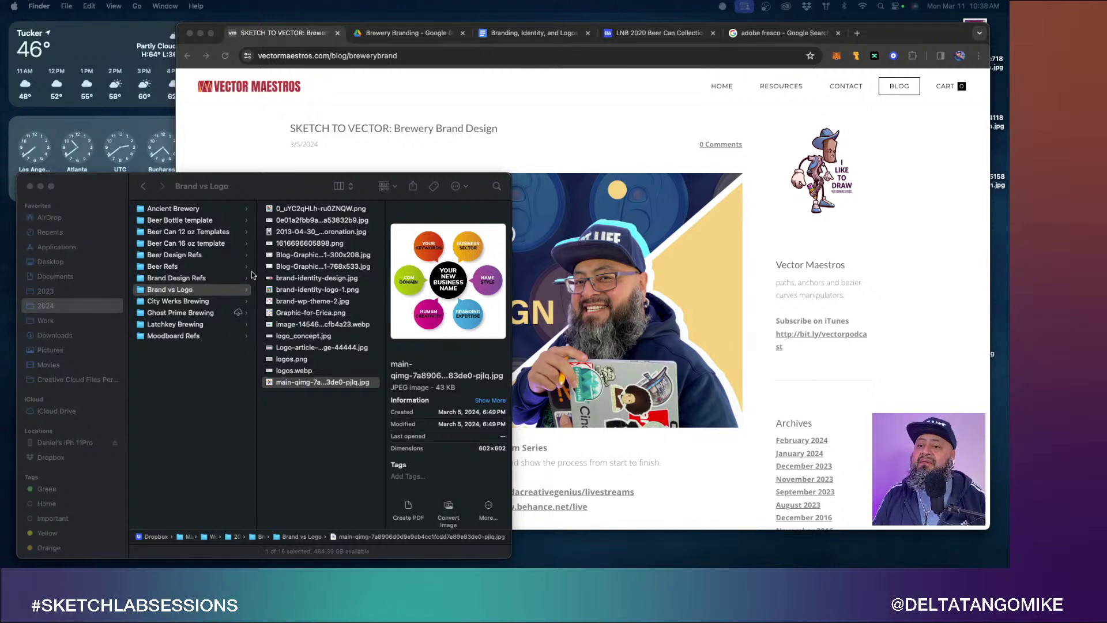
{"action": "left_click", "coordinate": [201, 376]}
{"action": "left_click", "coordinate": [196, 209]}
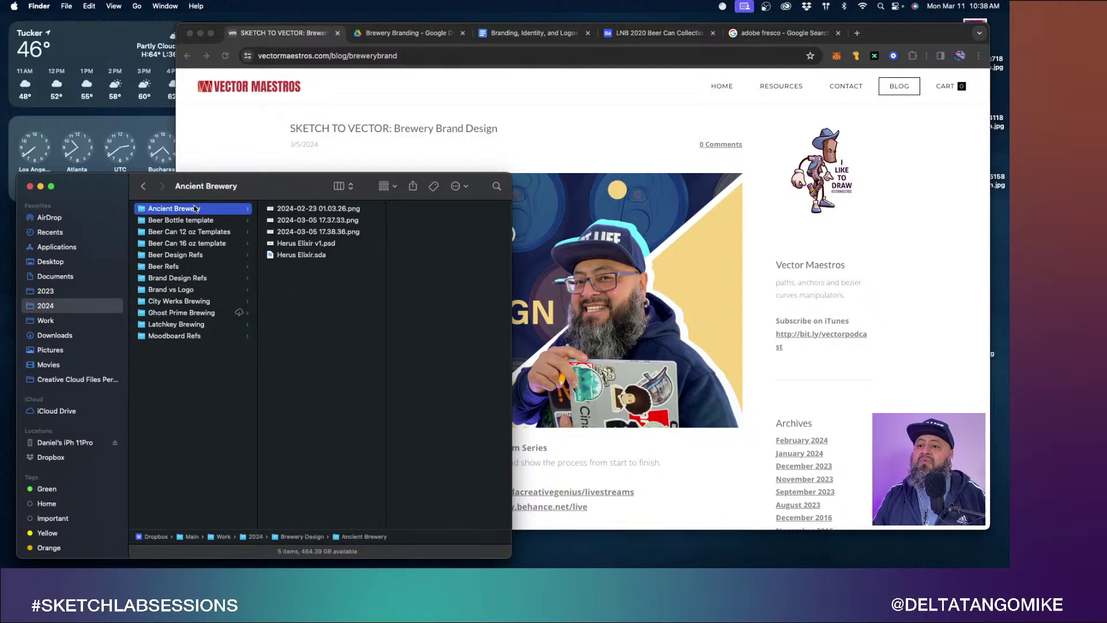
{"action": "key", "text": "Down"}
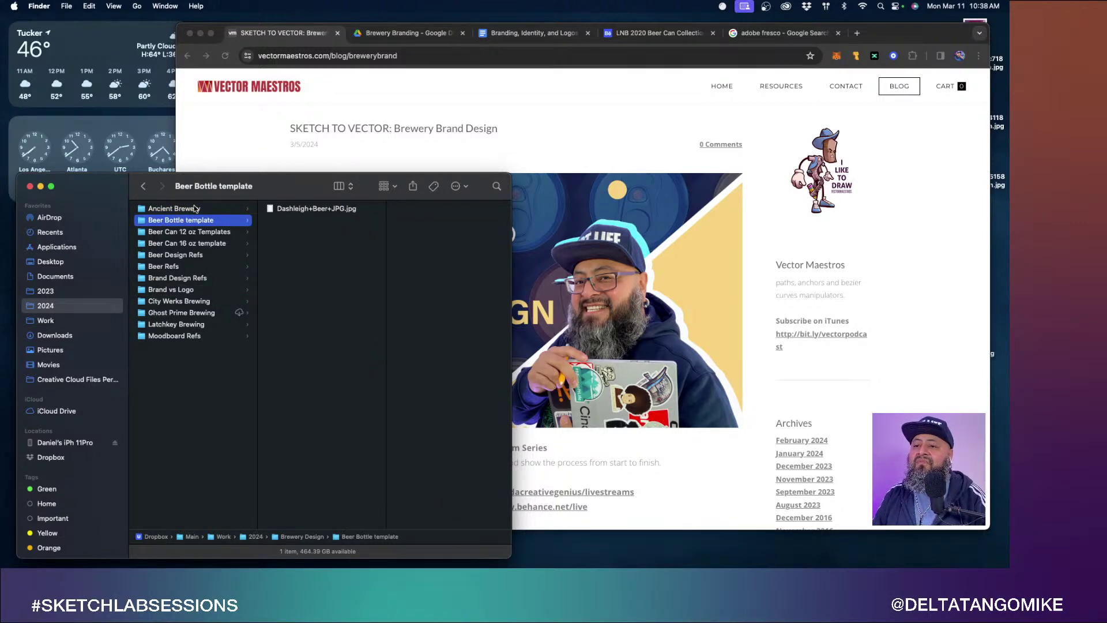
{"action": "key", "text": "Down"}
{"action": "key", "text": "Down"}
{"action": "key", "text": "Down"}
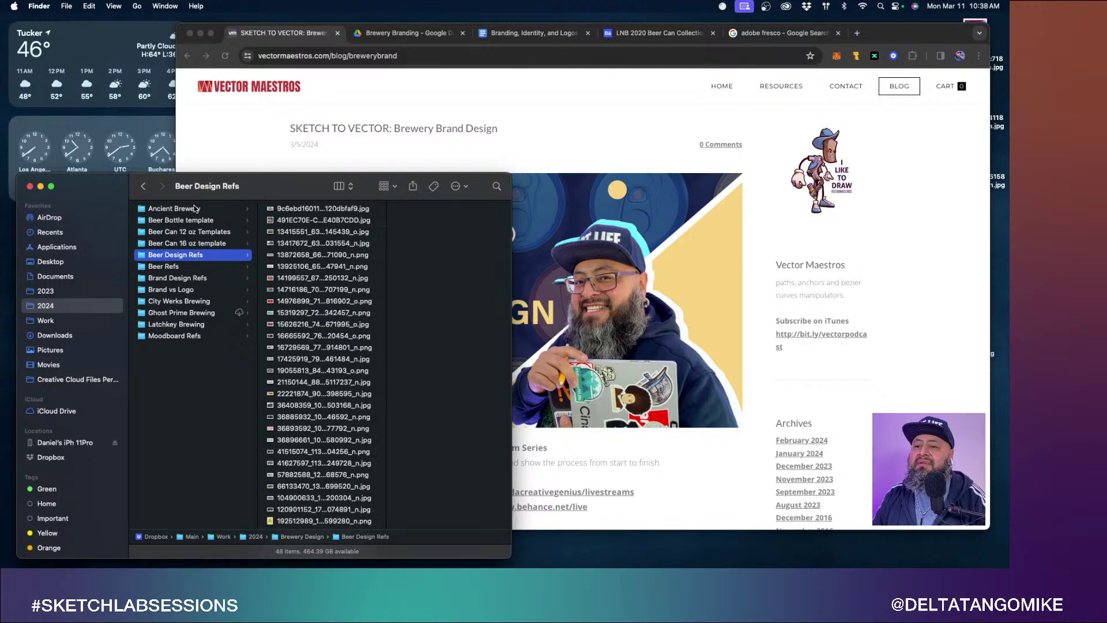
Preview the first image in Beer Design Refs, the "The future today - moodboards" collage.
{"action": "key", "text": "Right"}
{"action": "key", "text": "space"}
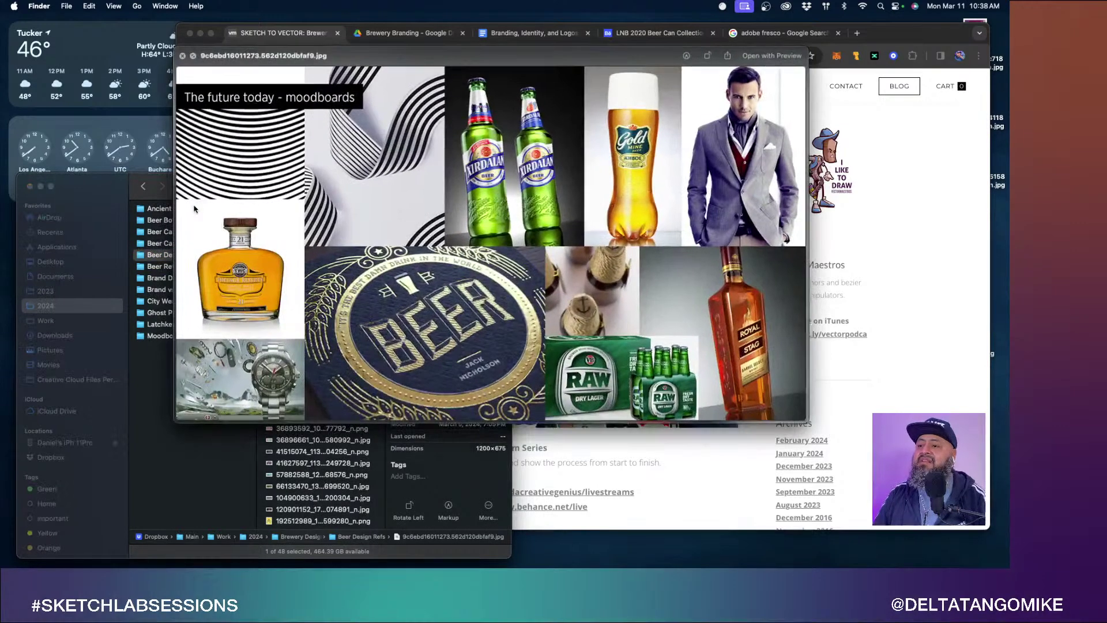
{"action": "key", "text": "space"}
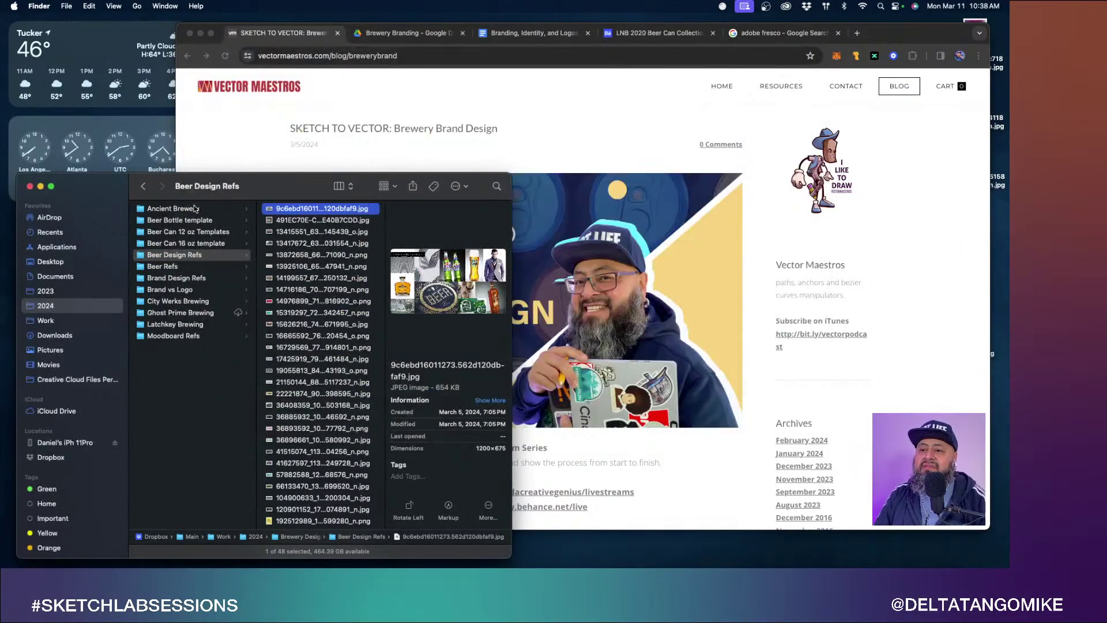
{"action": "key", "text": "space"}
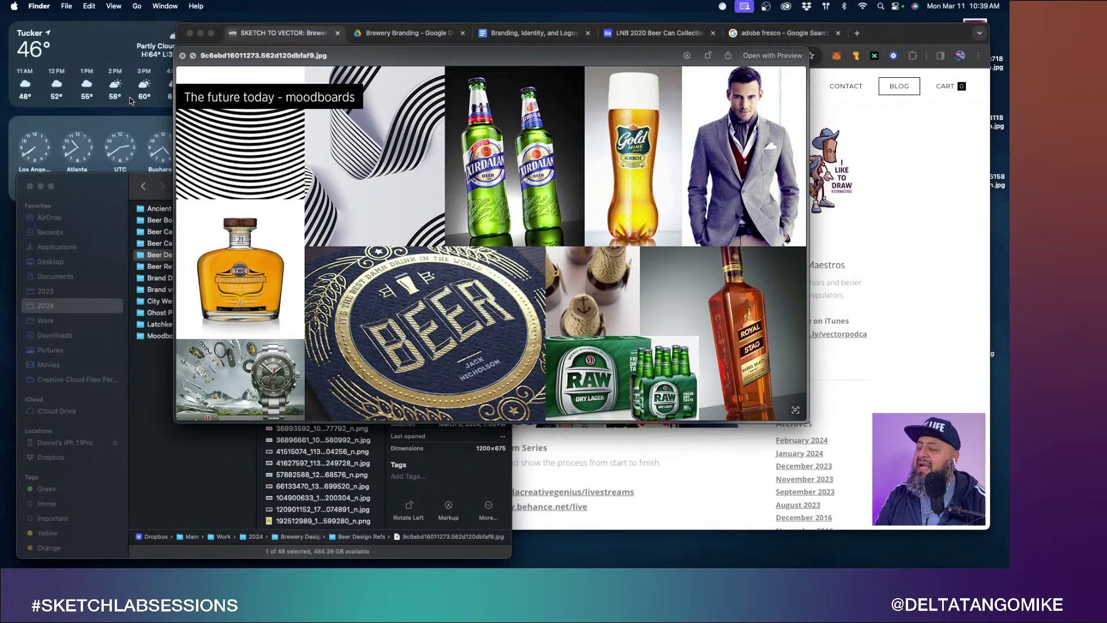
Examine the Monument KickflIPA Day can label, the five-can Collective Arts lineup and the Gose cans photo.
{"action": "key", "text": "Down"}
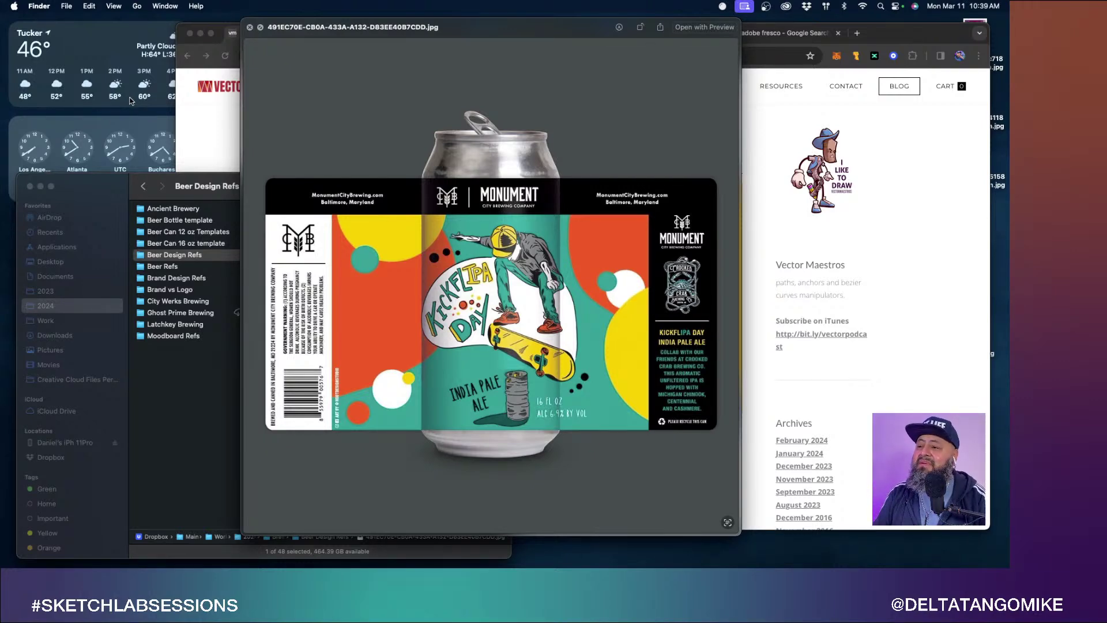
{"action": "key", "text": "Down"}
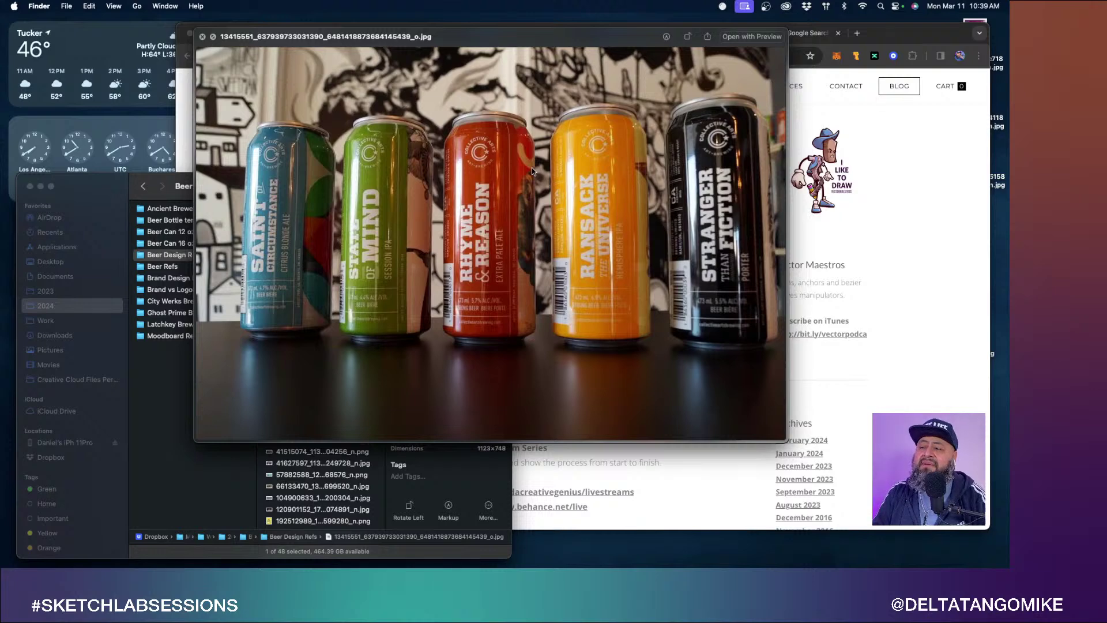
{"action": "key", "text": "Down"}
{"action": "key", "text": "Up"}
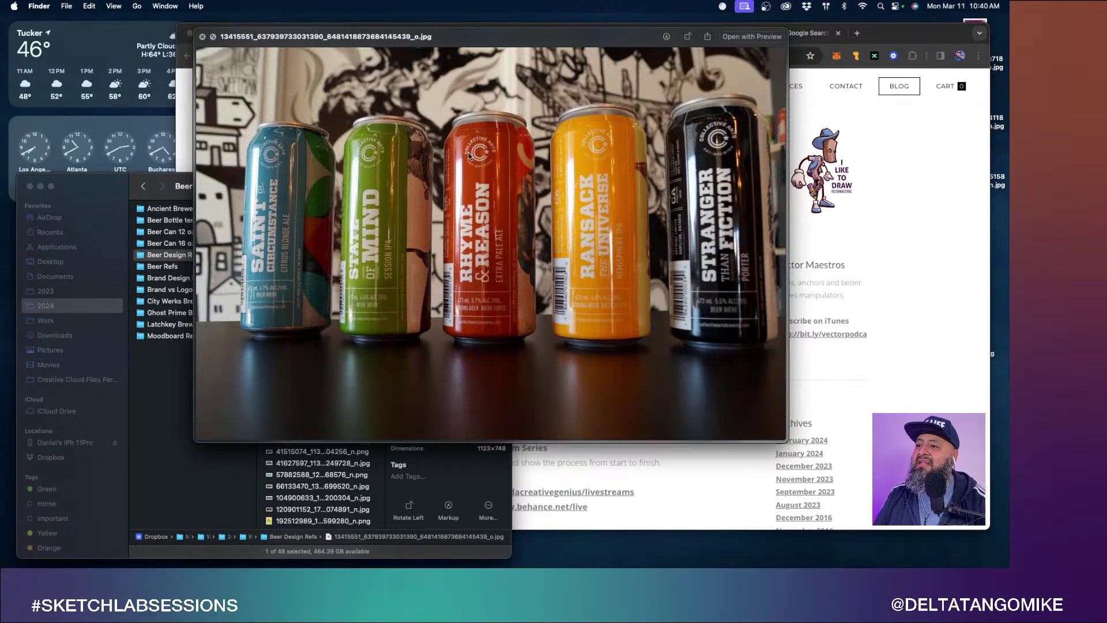
{"action": "key", "text": "Down"}
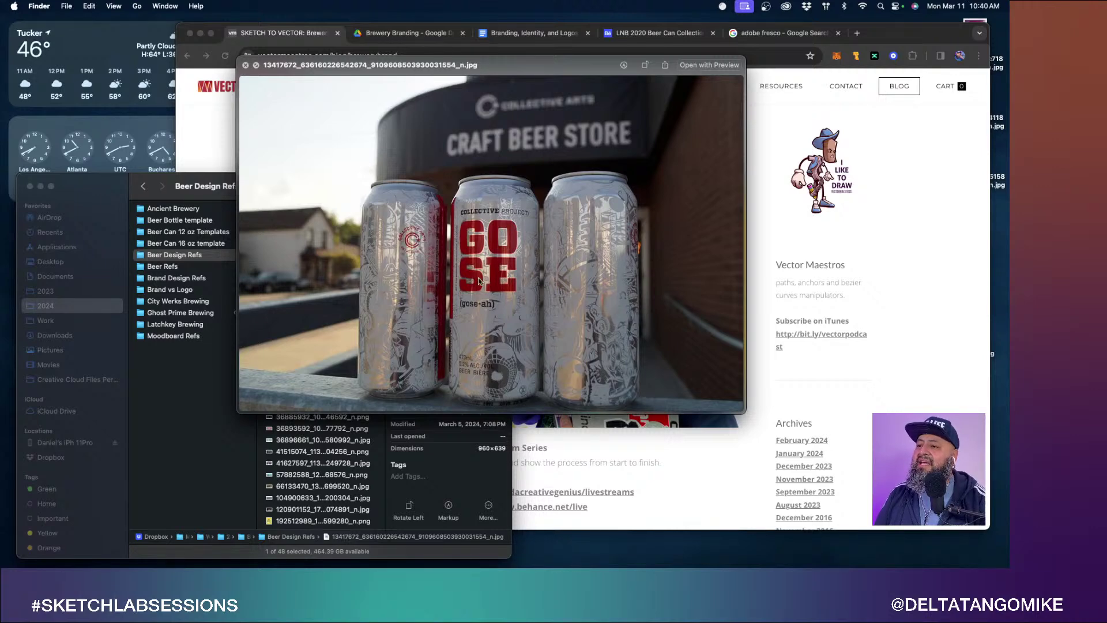
Browse the Collective Arts promotional graphics from Urban Pop through BOOM! and Imperial IPA to Pear Saison.
{"action": "key", "text": "Down"}
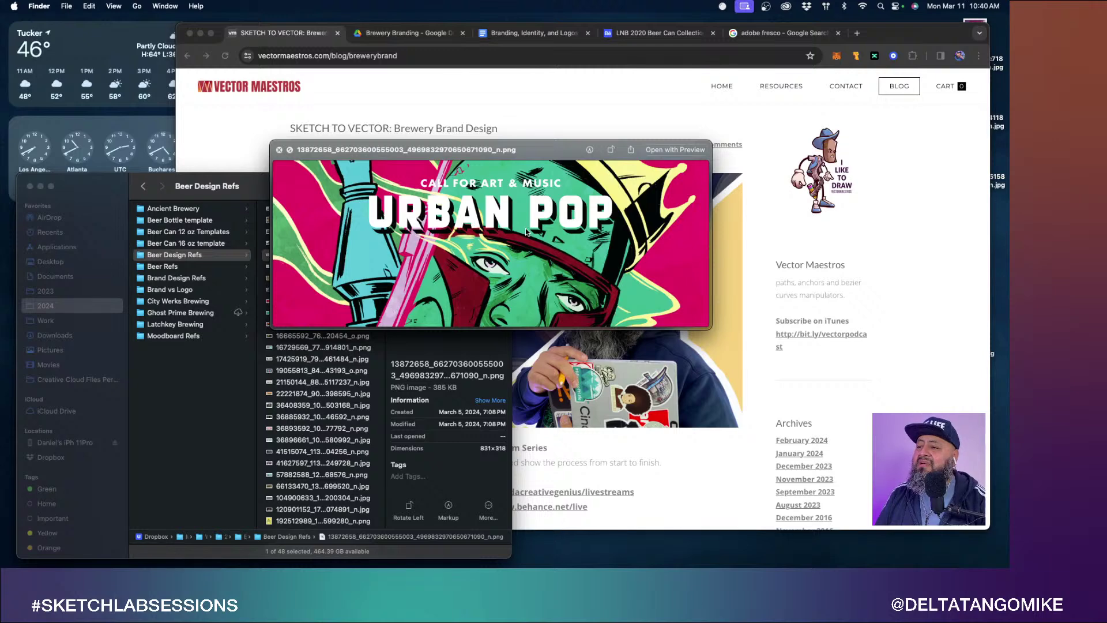
{"action": "key", "text": "Down"}
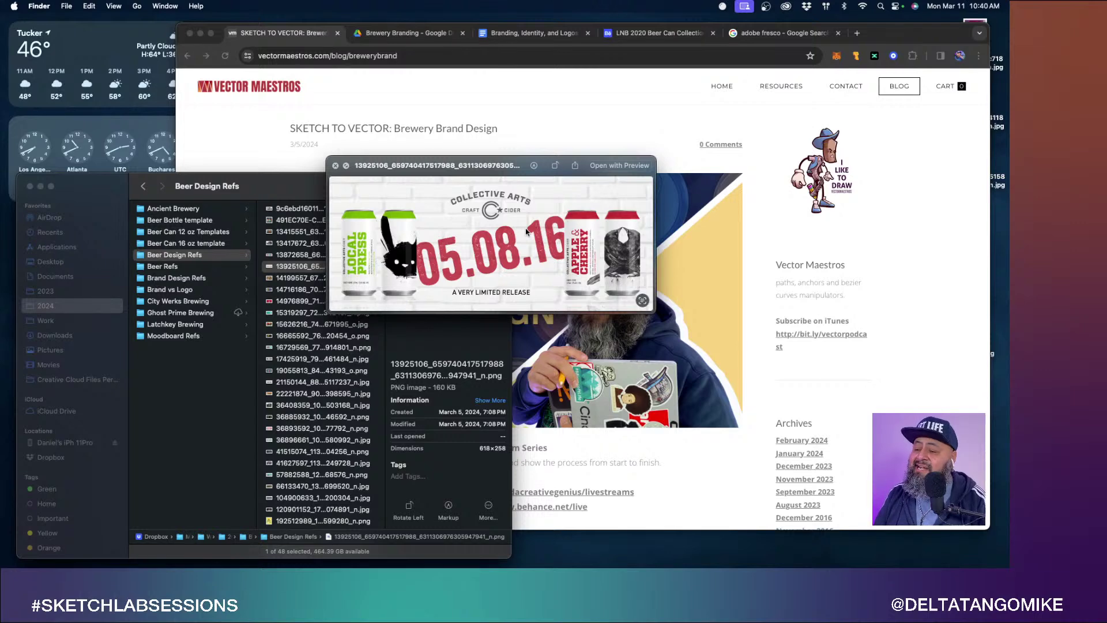
{"action": "key", "text": "Down"}
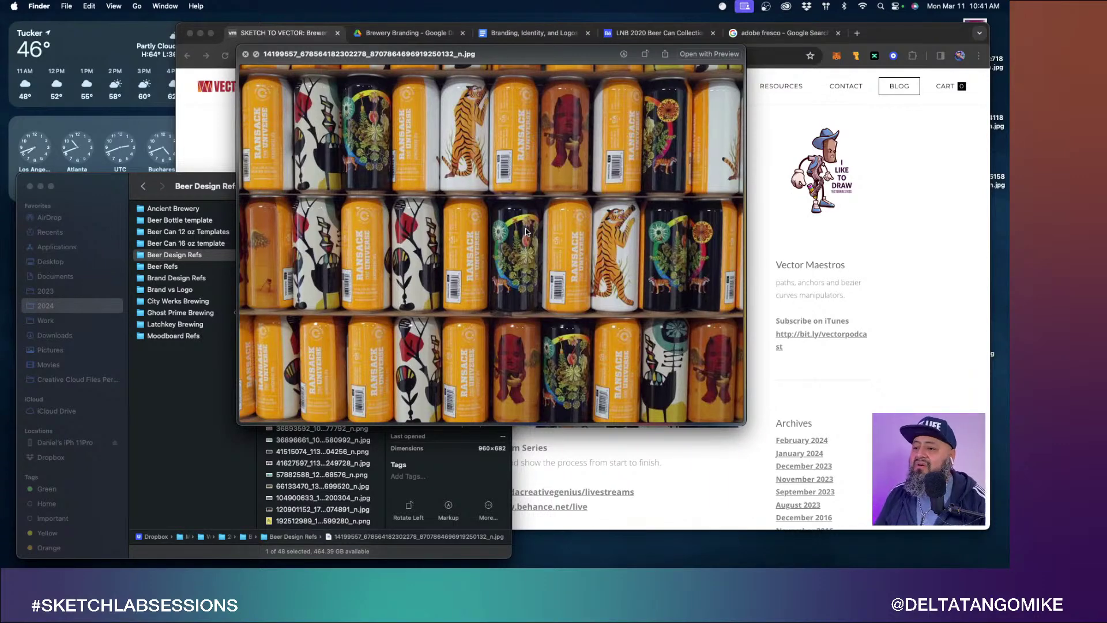
{"action": "key", "text": "Down"}
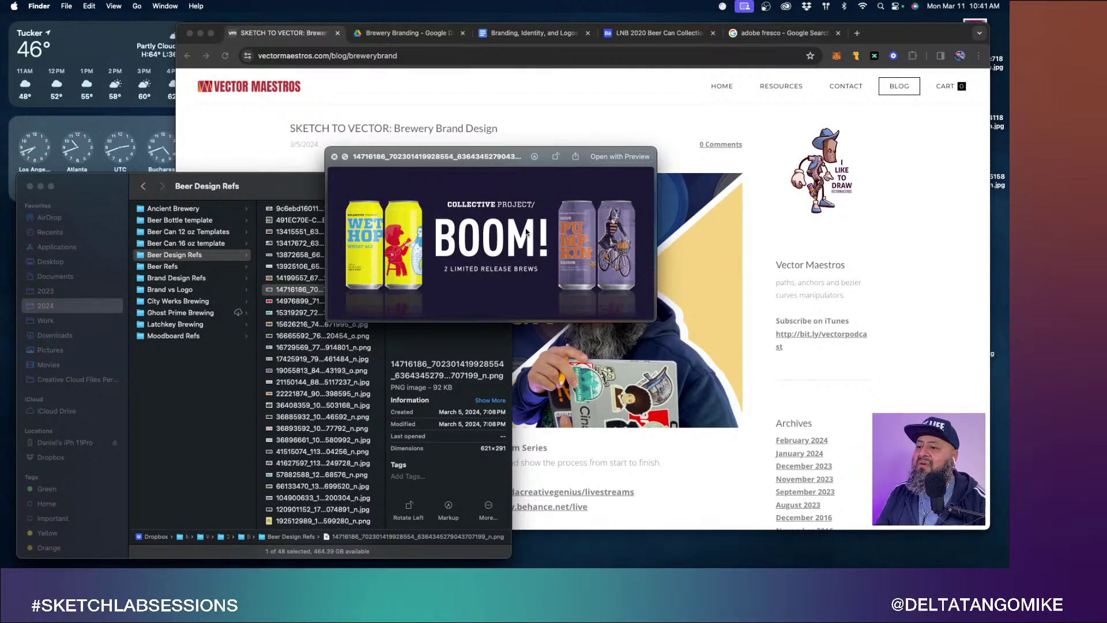
{"action": "key", "text": "Down"}
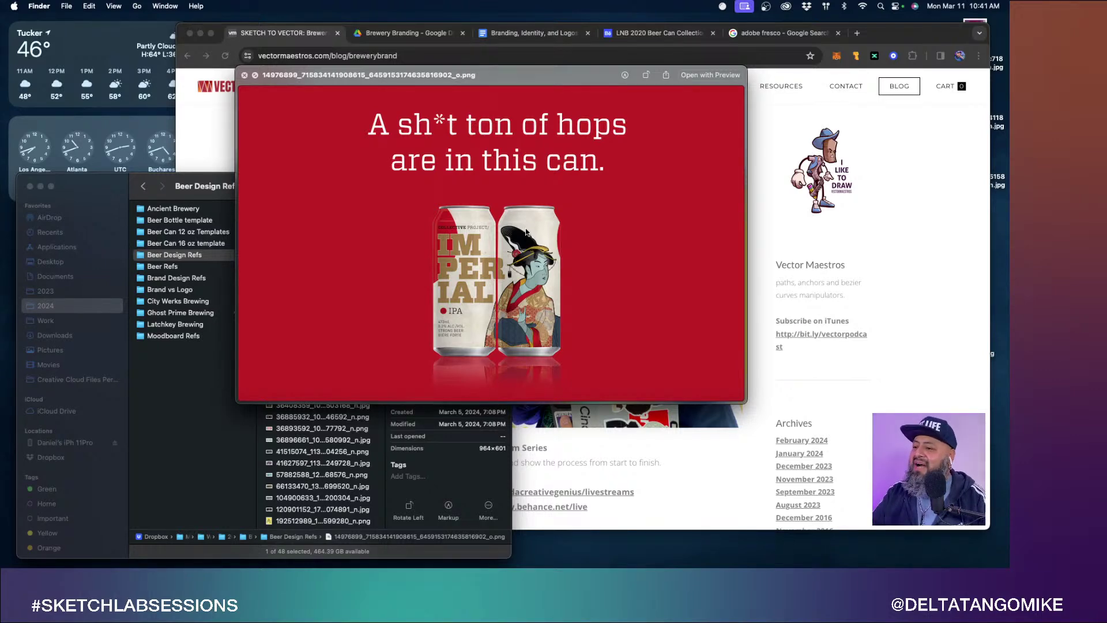
{"action": "key", "text": "Down"}
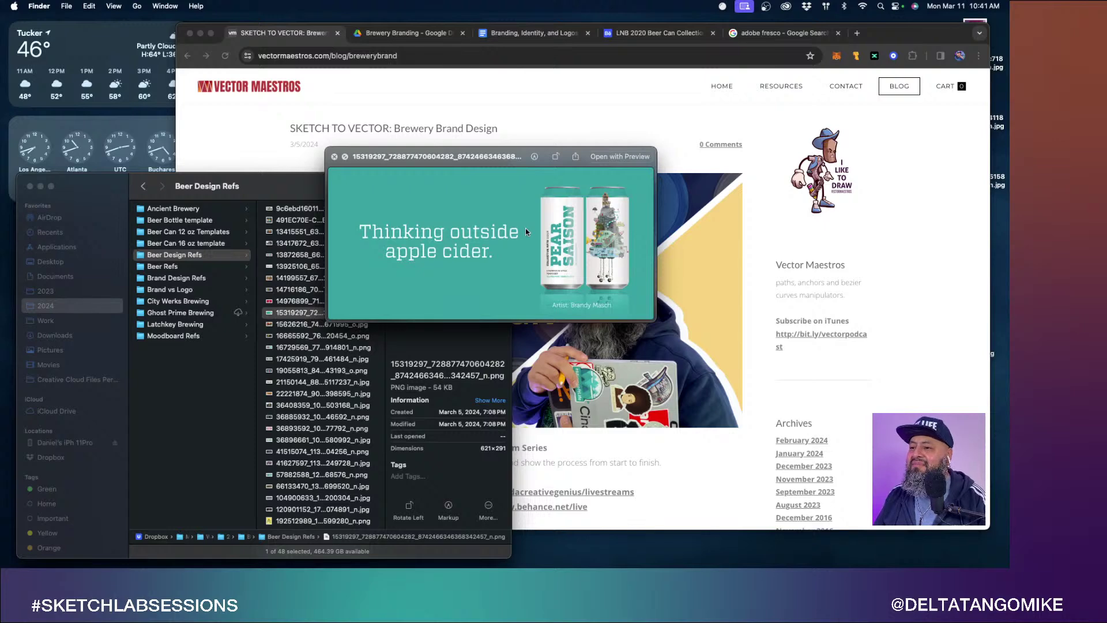
Continue through the beer design references from the brewery party photo and Nordic Söl Gose cans to the Autumn 2017 beer releases.
{"action": "key", "text": "Down"}
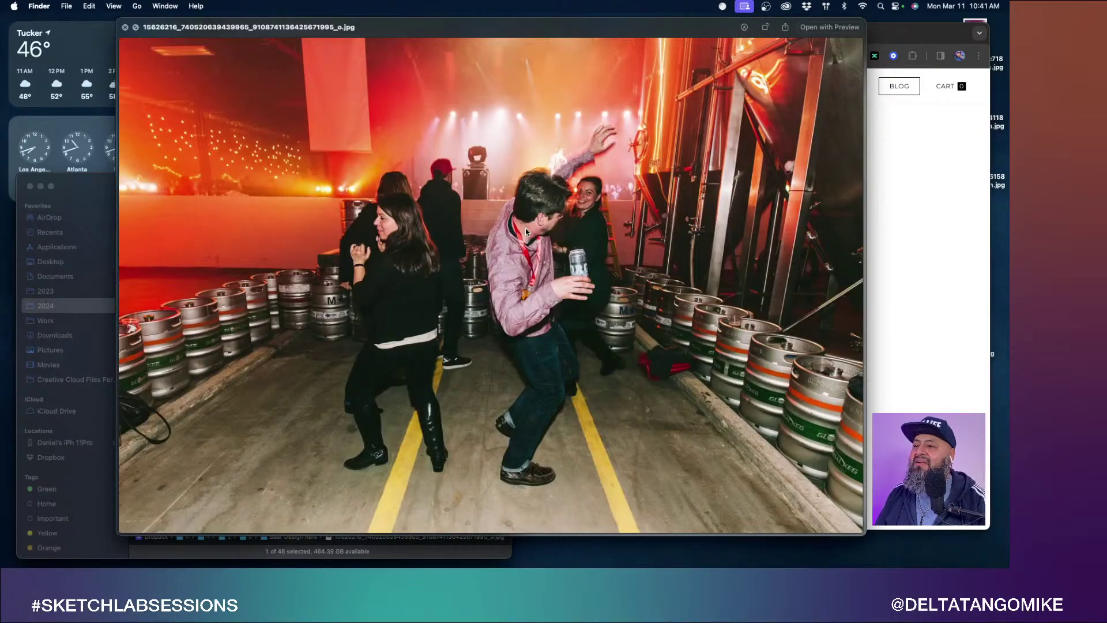
{"action": "key", "text": "Down"}
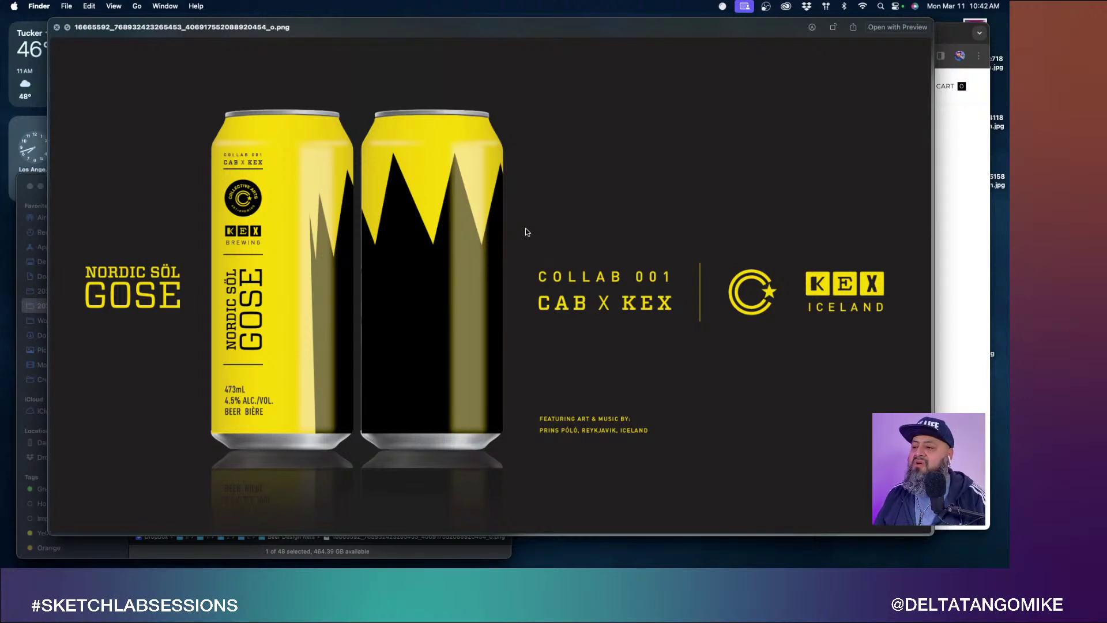
{"action": "key", "text": "Down"}
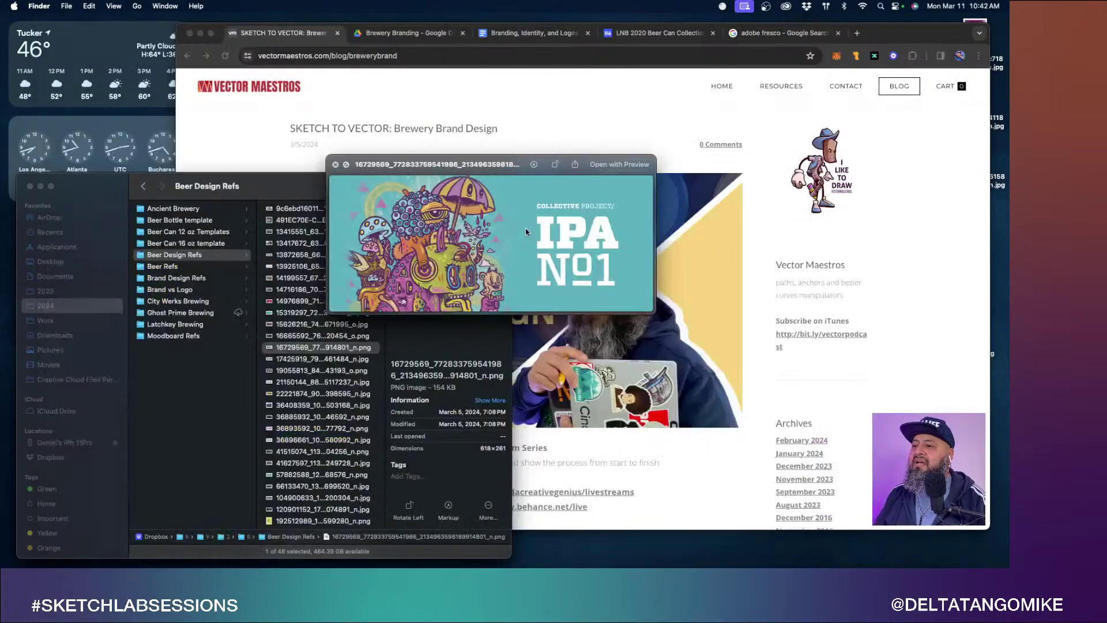
{"action": "key", "text": "Down"}
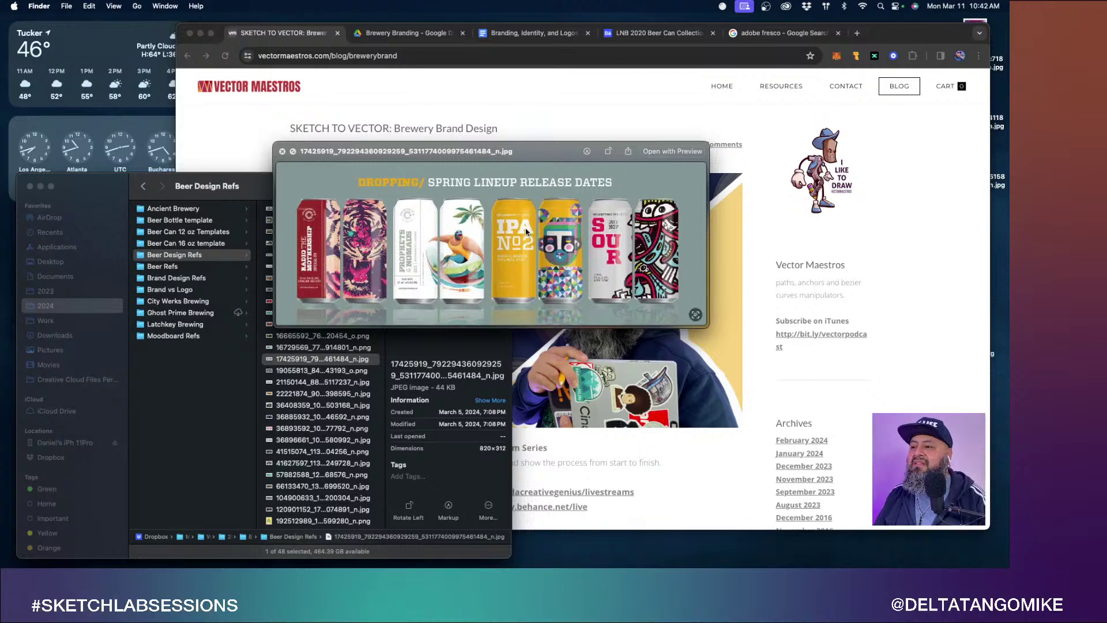
{"action": "key", "text": "Down"}
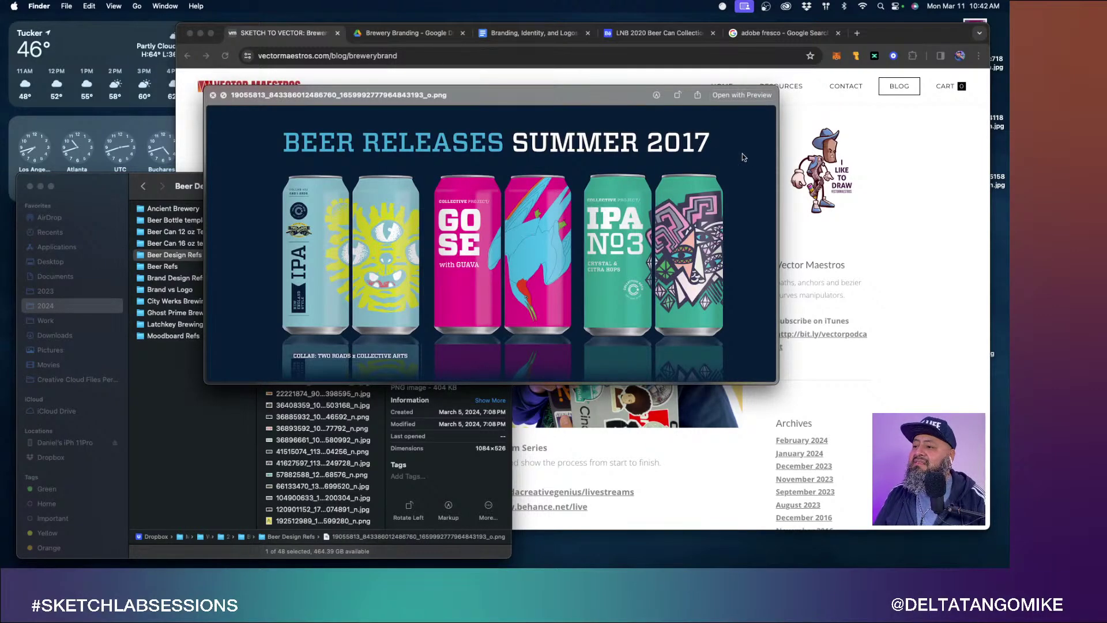
{"action": "key", "text": "Down"}
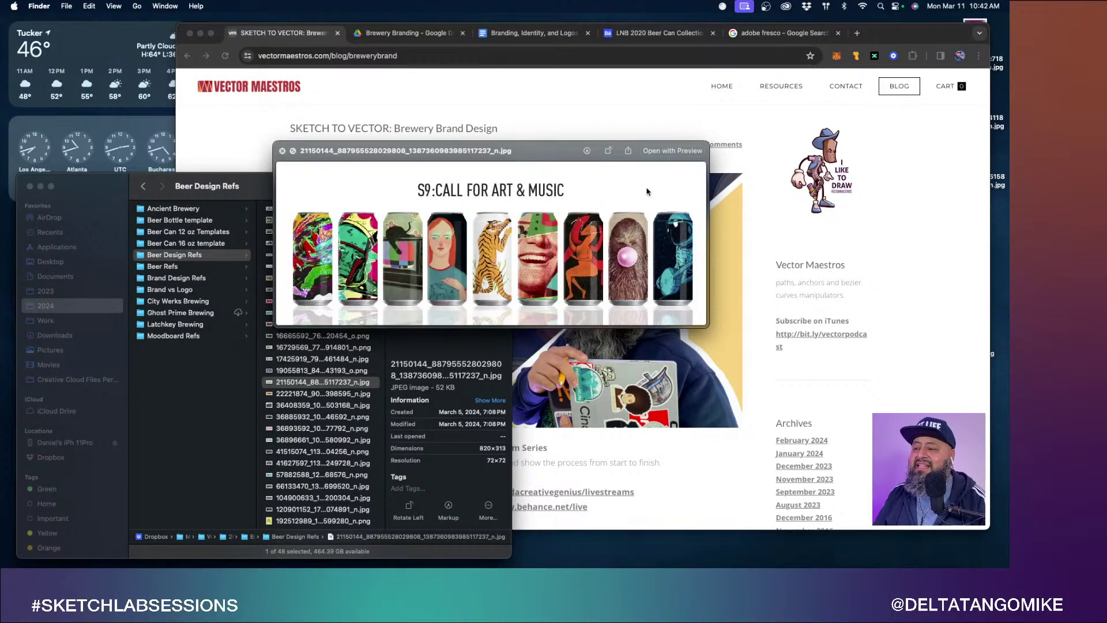
{"action": "key", "text": "Down"}
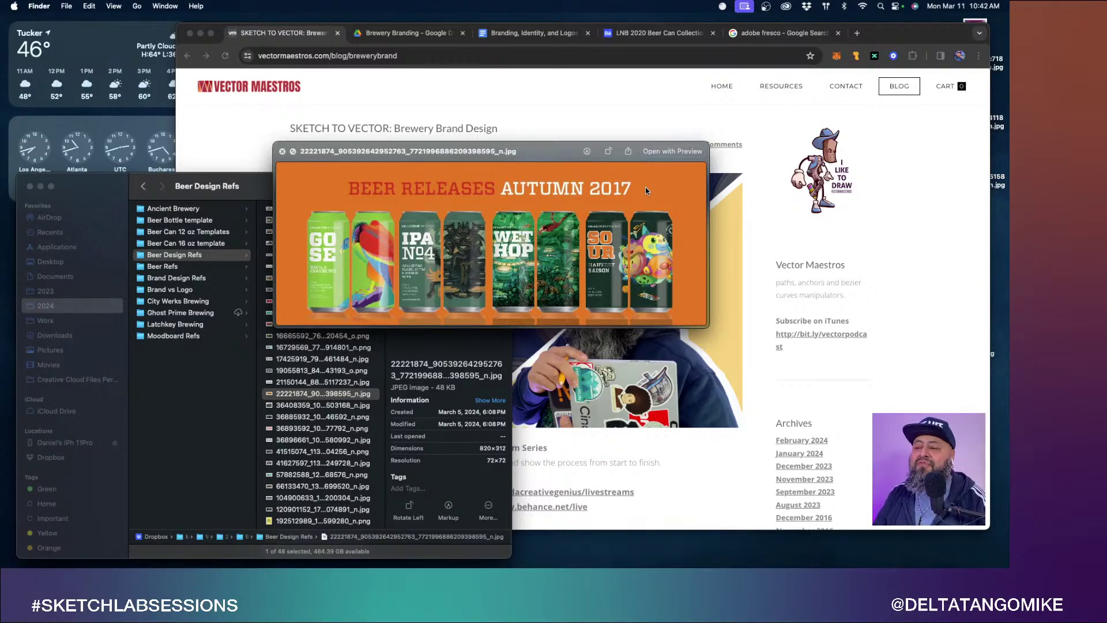
Browse the Collective Arts references from the Liquid Art Fest mural through the Summer and Fall 2018 lineups to the spray paint cans photo.
{"action": "key", "text": "Down"}
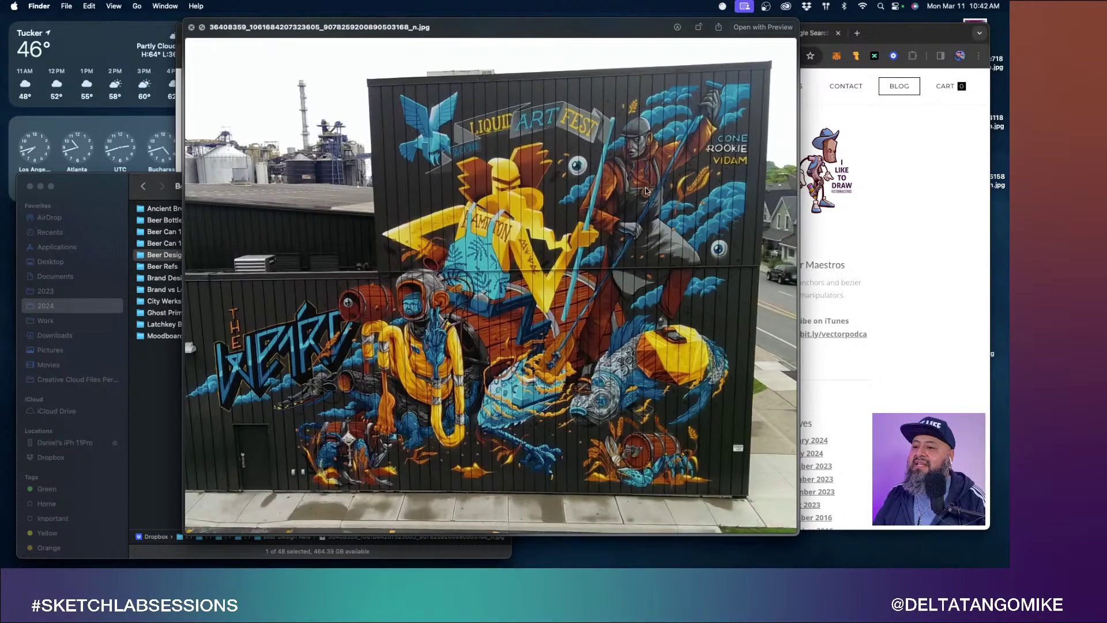
{"action": "key", "text": "Down"}
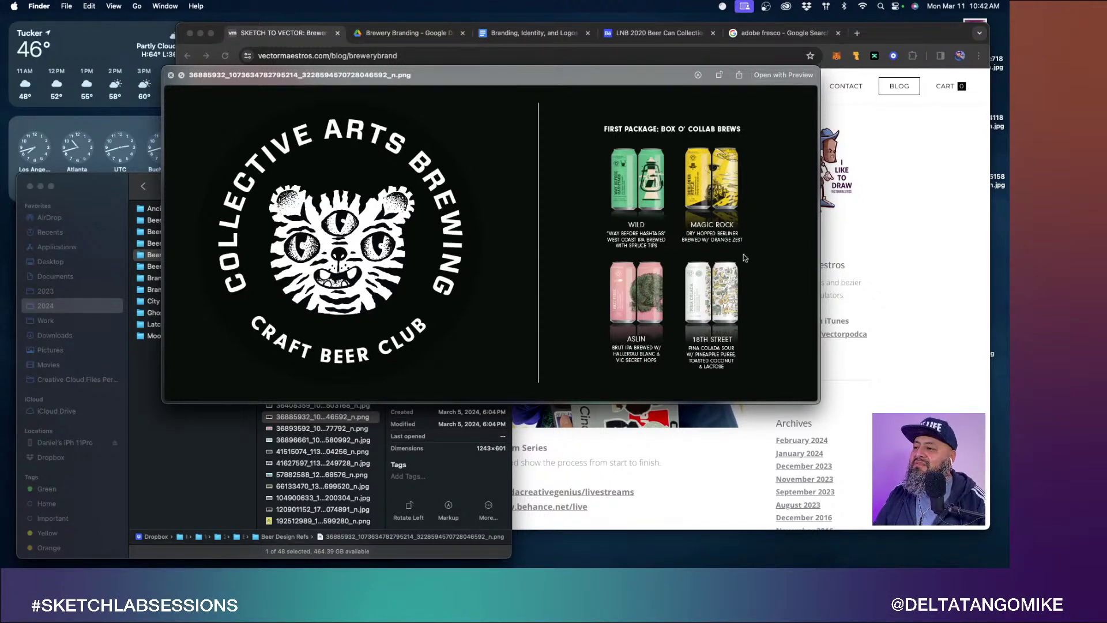
{"action": "key", "text": "Down"}
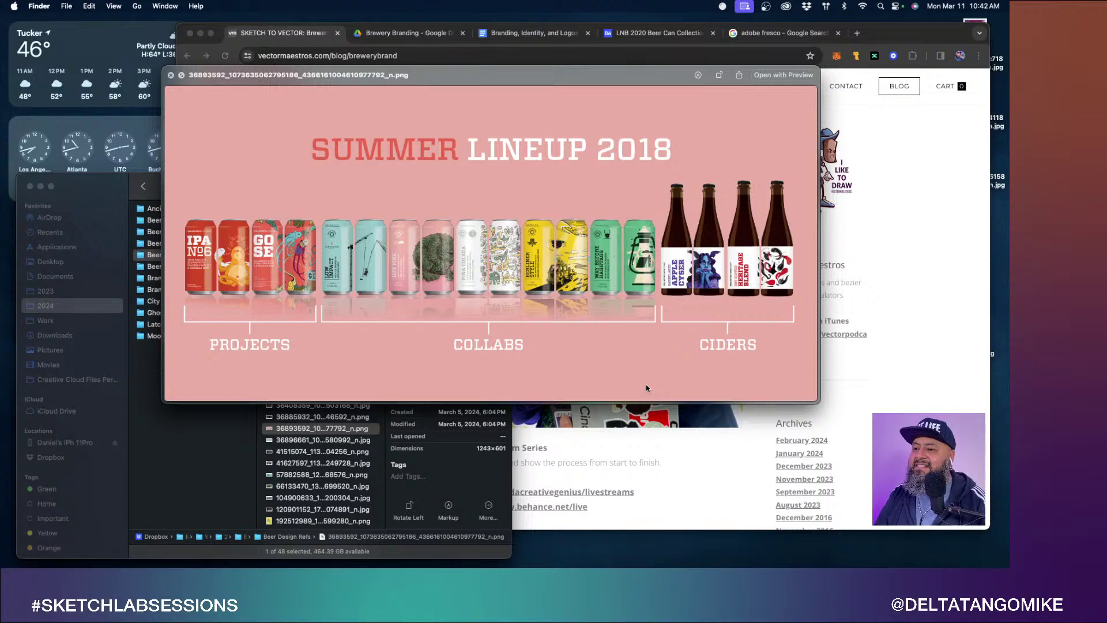
{"action": "key", "text": "Down"}
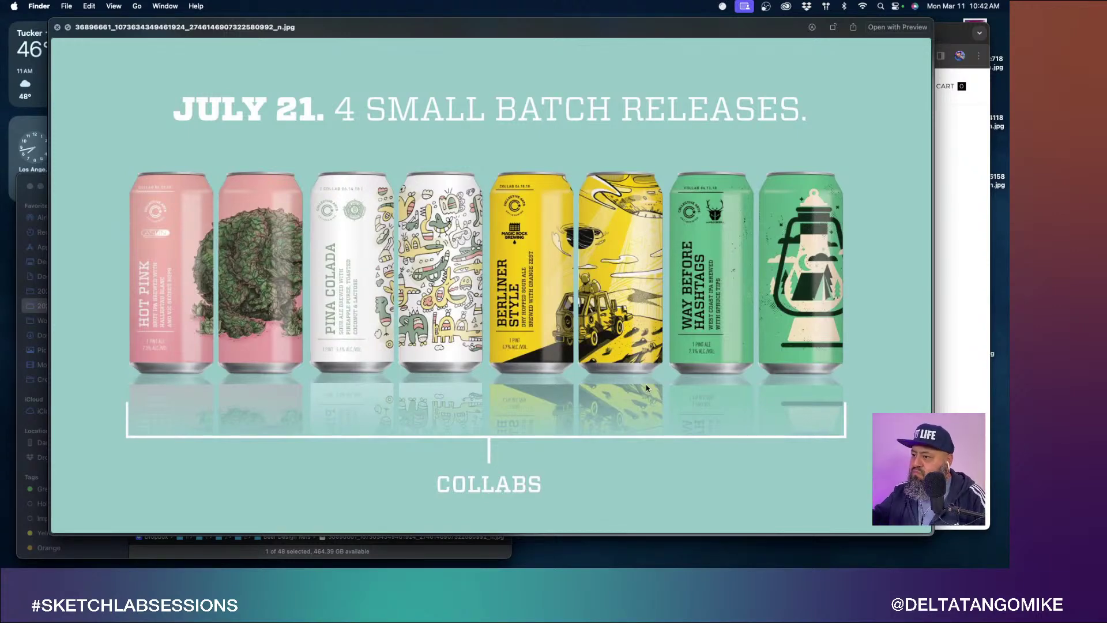
{"action": "key", "text": "Down"}
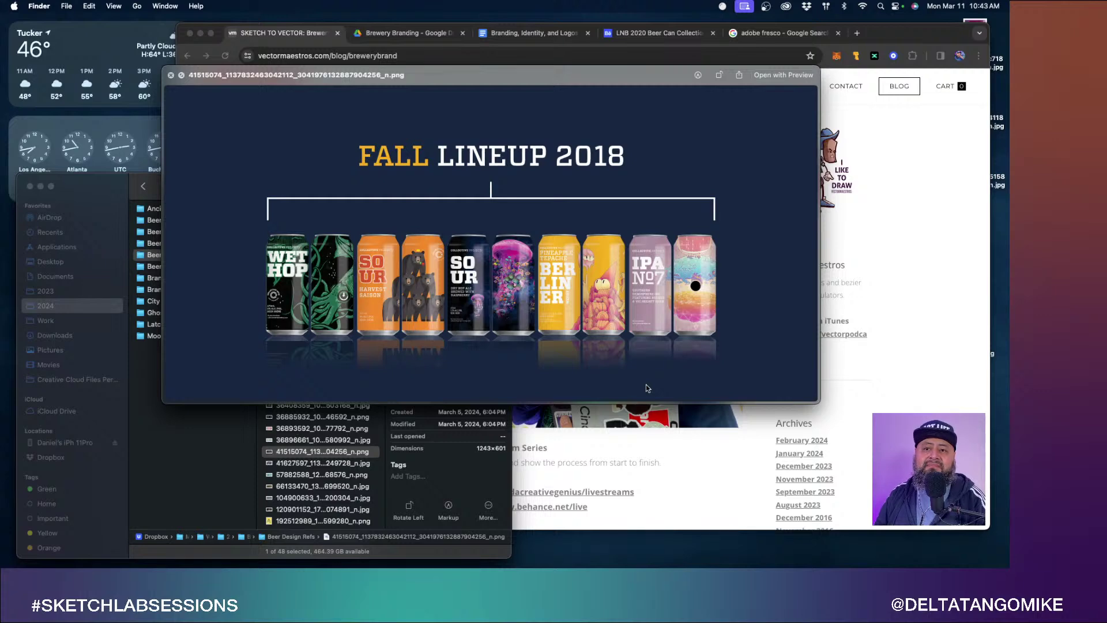
{"action": "key", "text": "Down"}
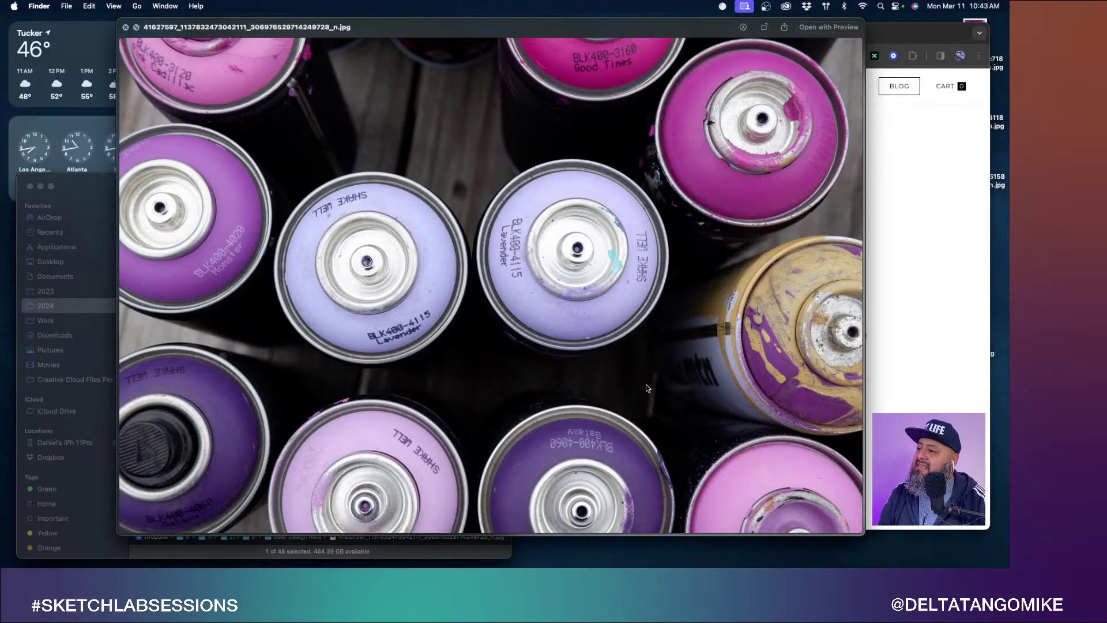
Continue through the Spring Lineup 2019, the colored pencils photo and the two Audio/Visual can graphics.
{"action": "left_click", "coordinate": [951, 354]}
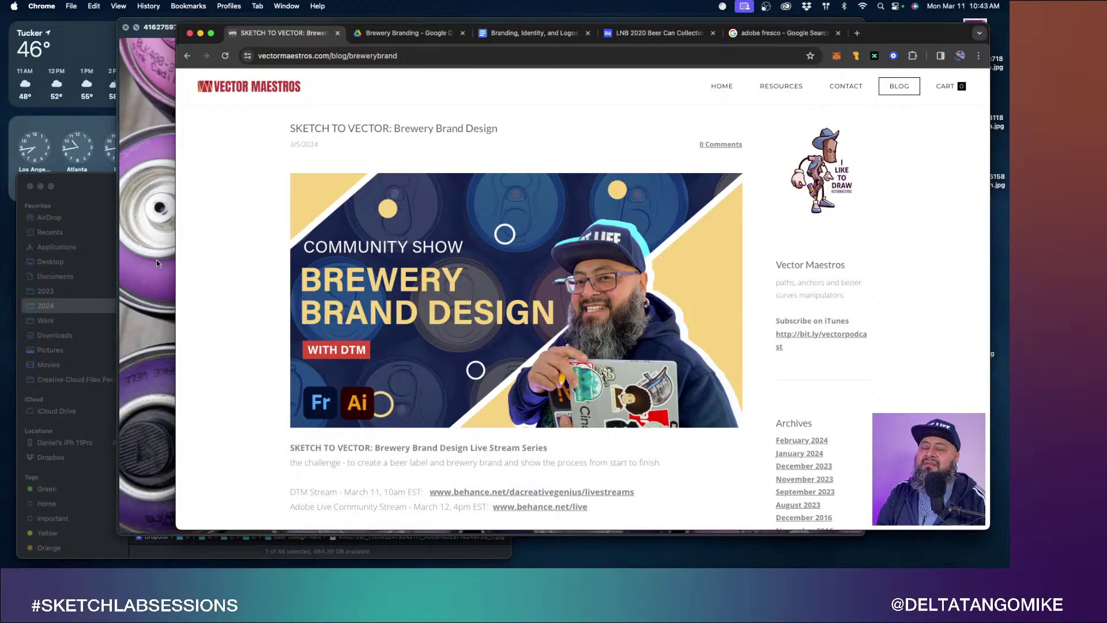
{"action": "left_click", "coordinate": [154, 316]}
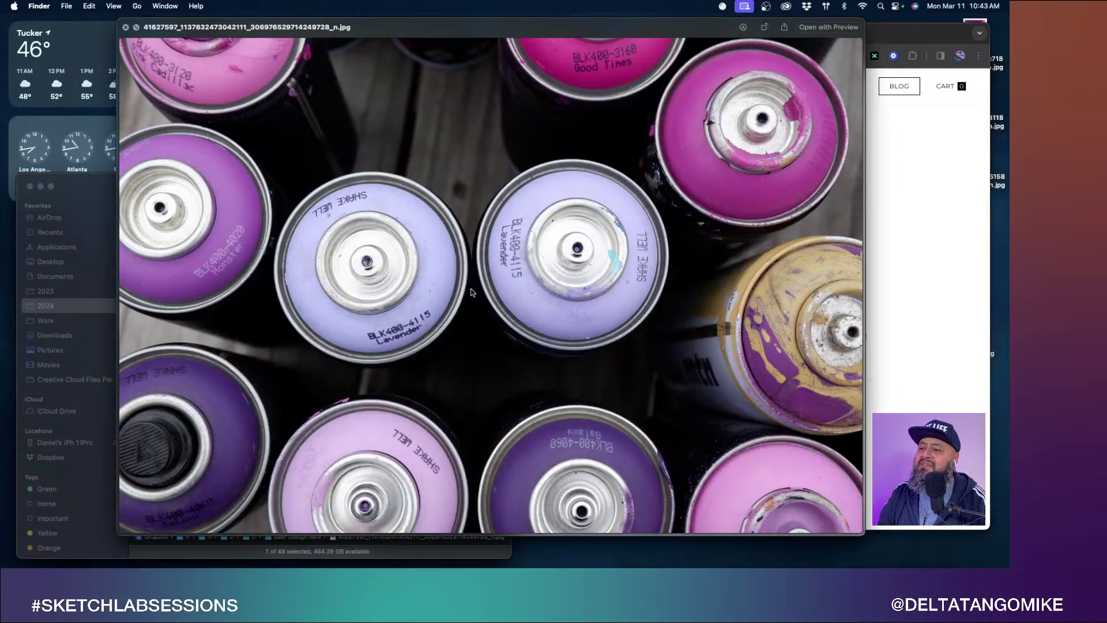
{"action": "key", "text": "Down"}
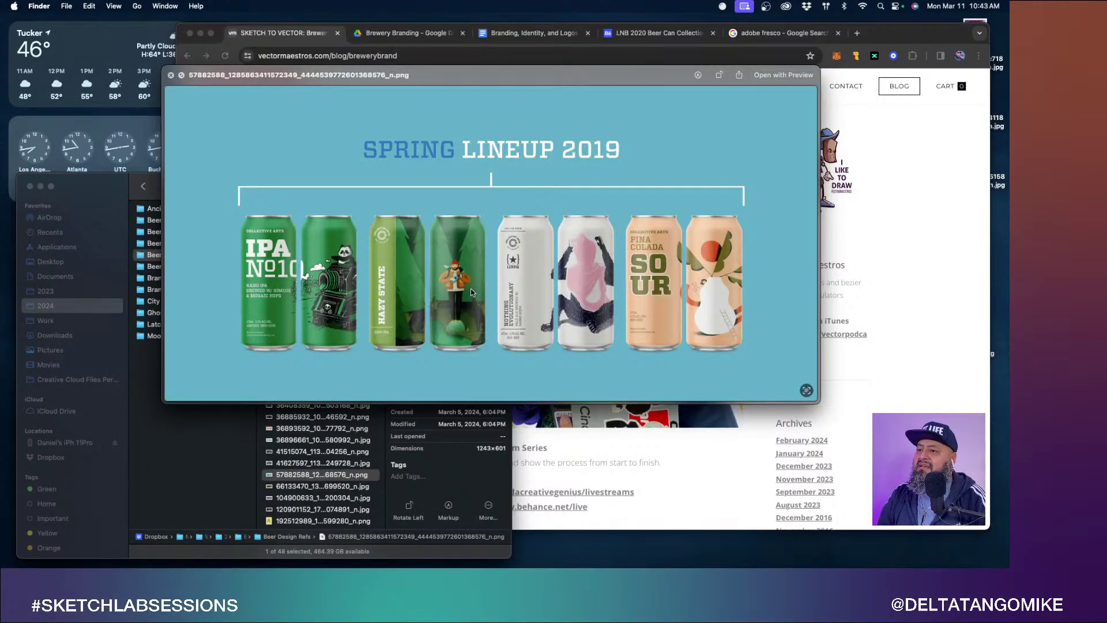
{"action": "key", "text": "Down"}
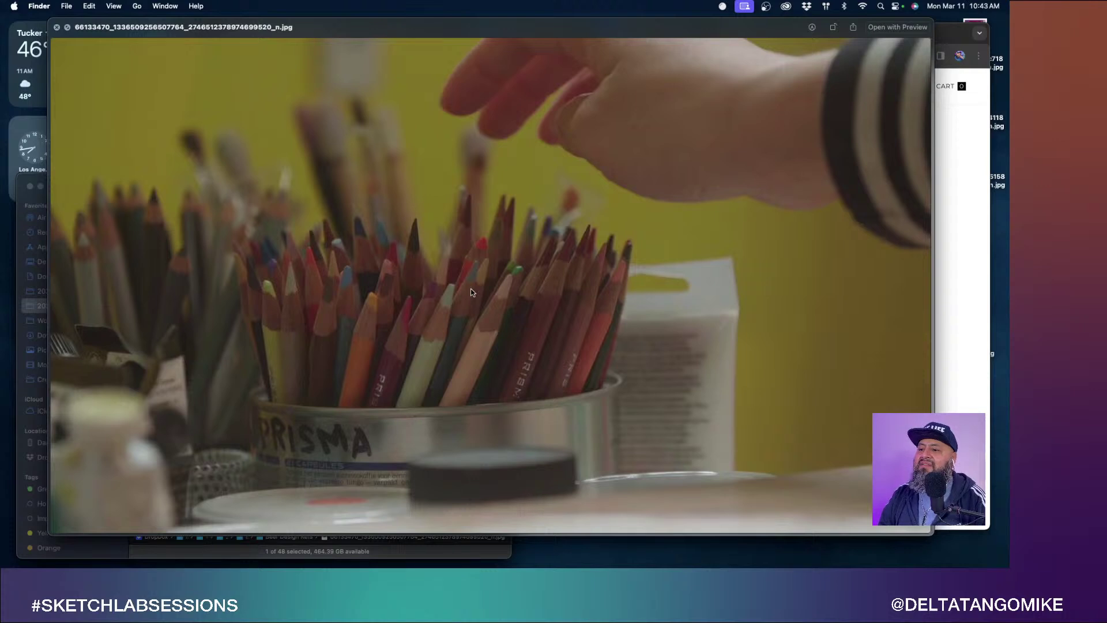
{"action": "key", "text": "Down"}
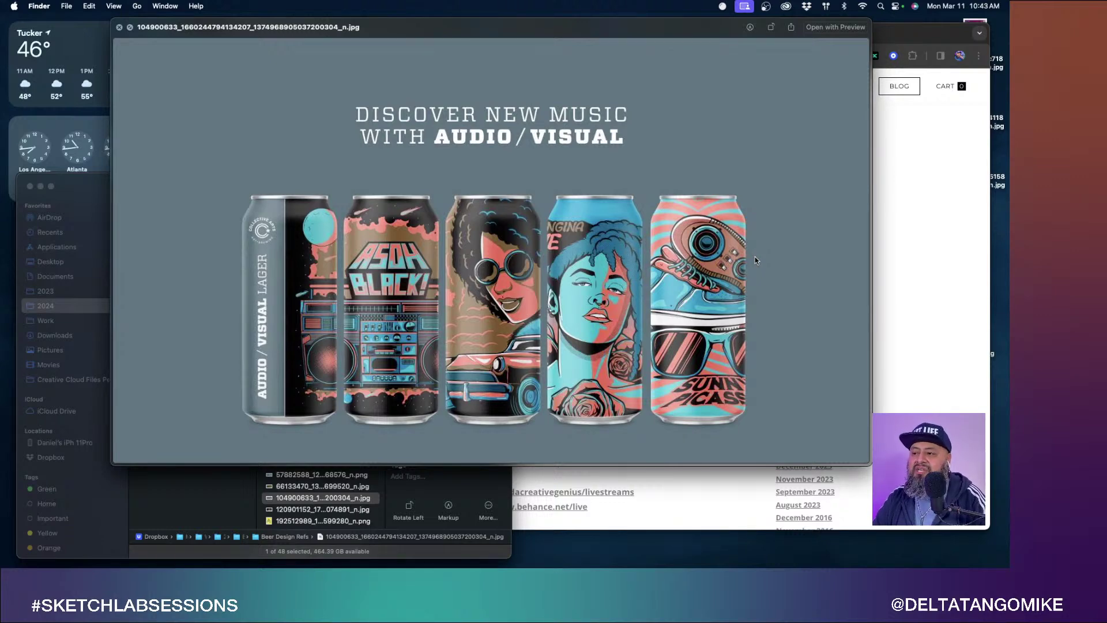
{"action": "key", "text": "Down"}
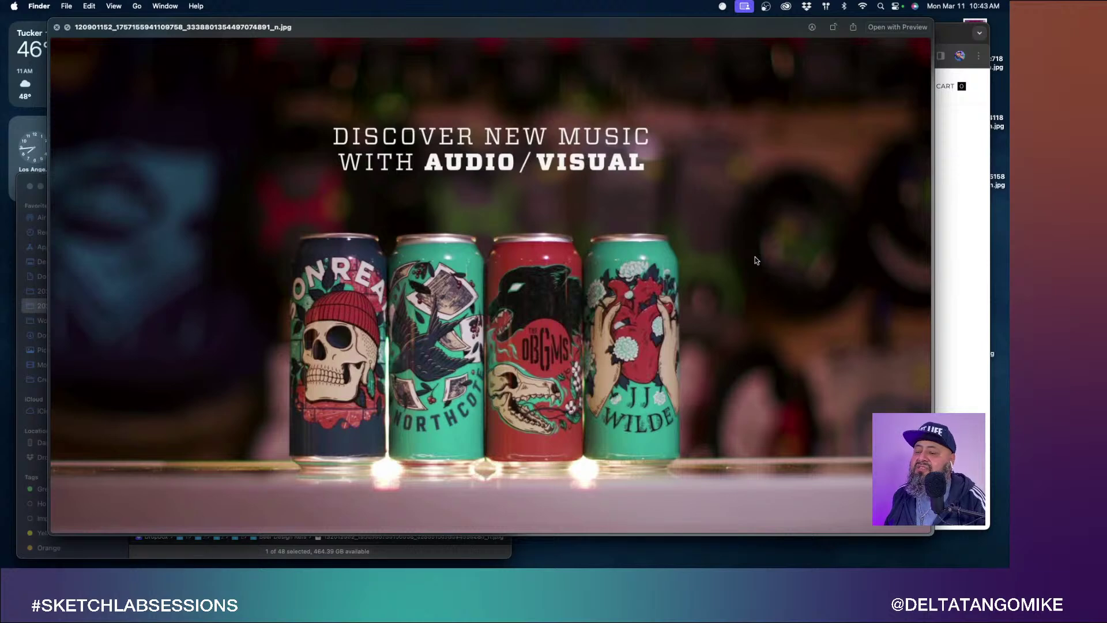
View the can pattern graphic, the Canadian Connection and Hazy State cans, the lime-green can and the leafy camera-design can.
{"action": "key", "text": "Down"}
{"action": "key", "text": "Down"}
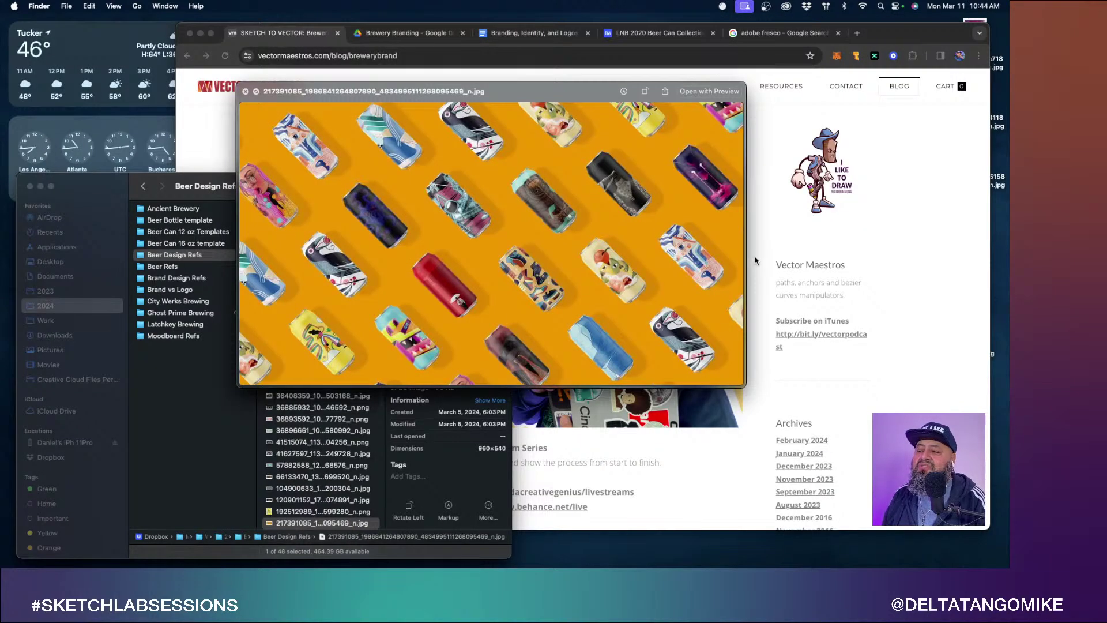
{"action": "key", "text": "Down"}
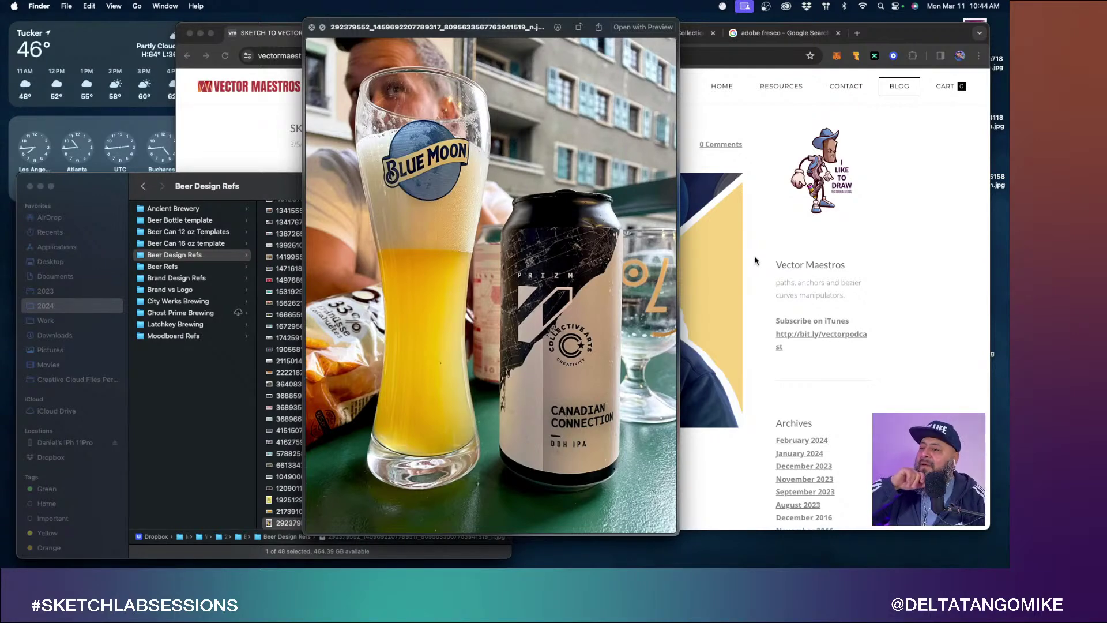
{"action": "key", "text": "Down"}
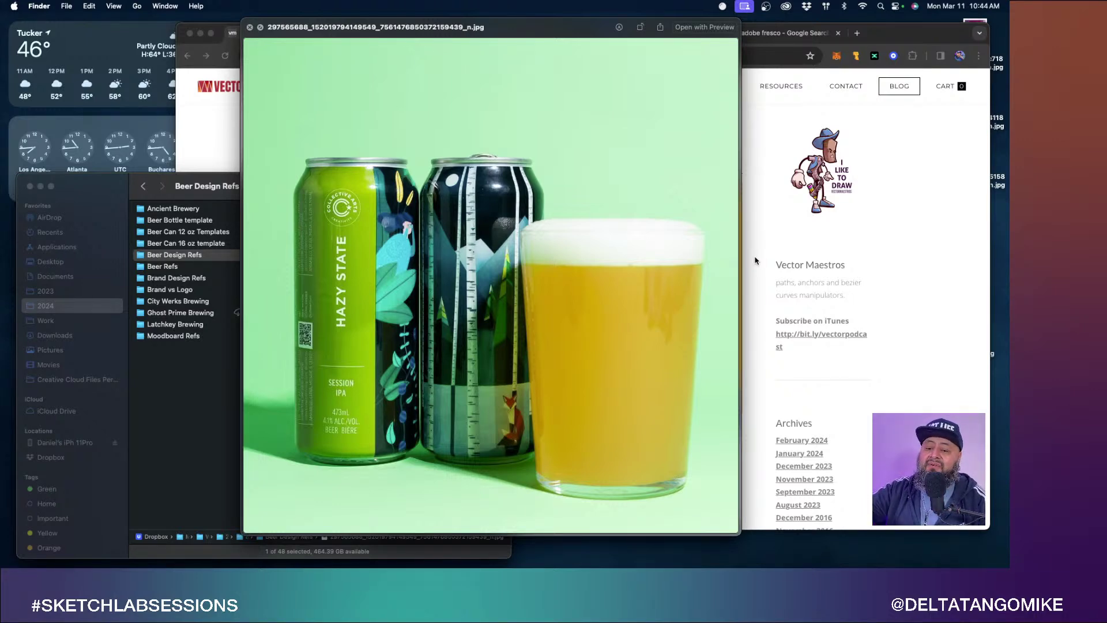
{"action": "key", "text": "Down"}
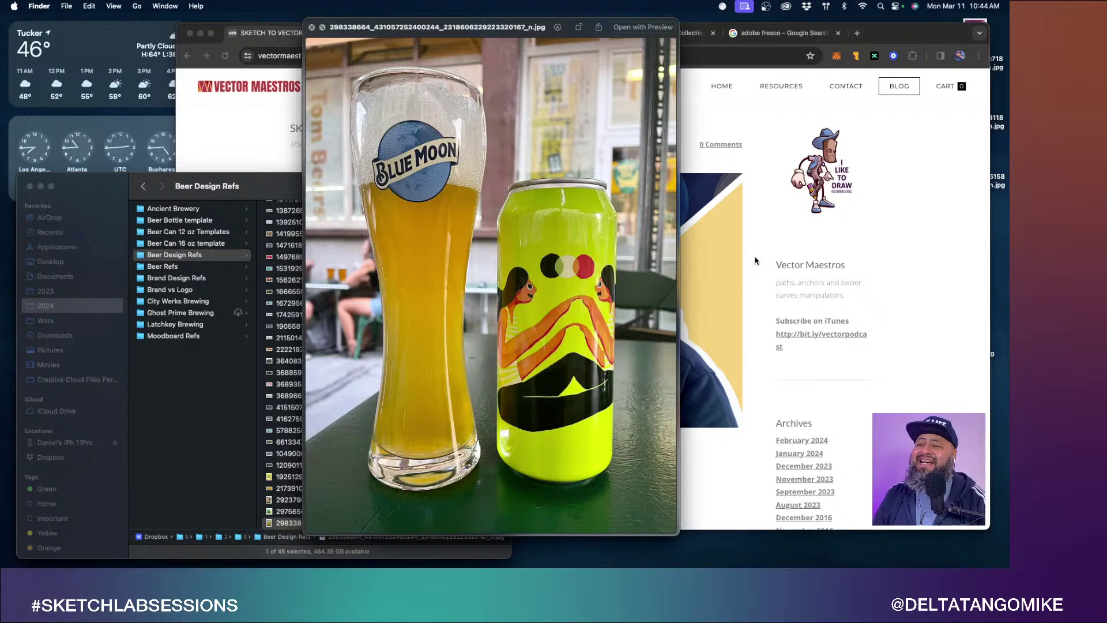
{"action": "key", "text": "Down"}
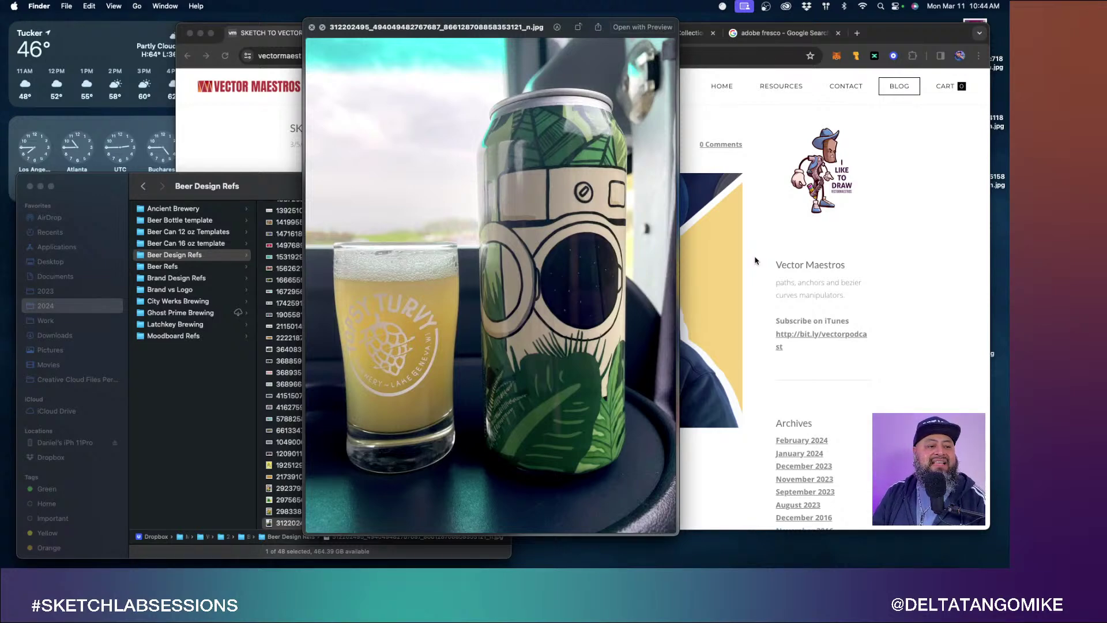
Go back to the Hazy State cans photo, and advance to the Aerial Root can lineup.
{"action": "key", "text": "Up"}
{"action": "key", "text": "Up"}
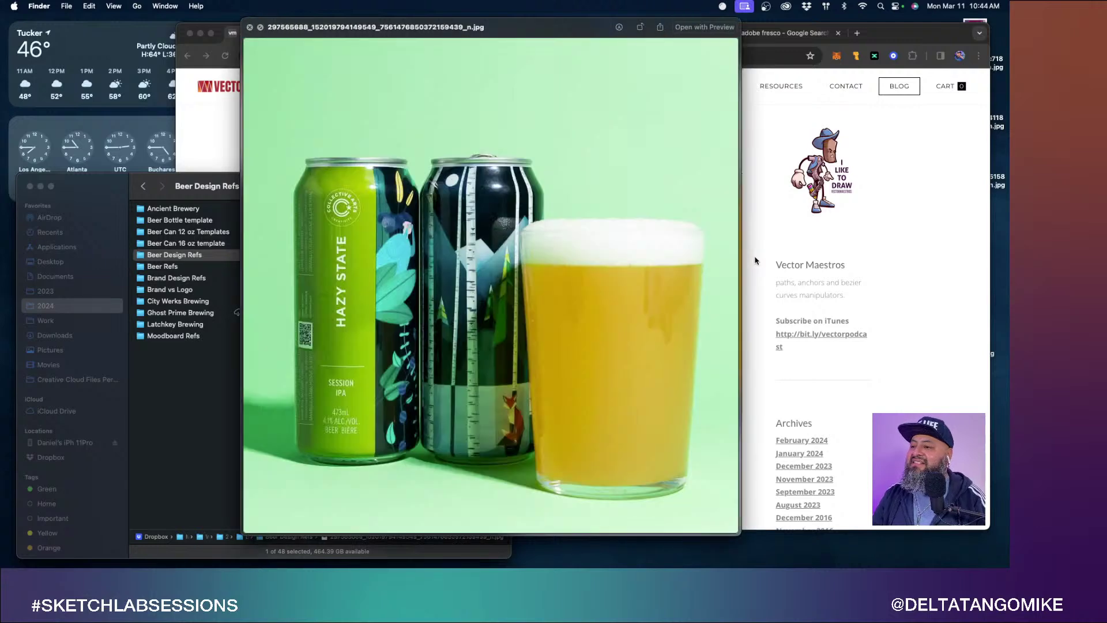
{"action": "key", "text": "Down"}
{"action": "key", "text": "Down"}
{"action": "key", "text": "Down"}
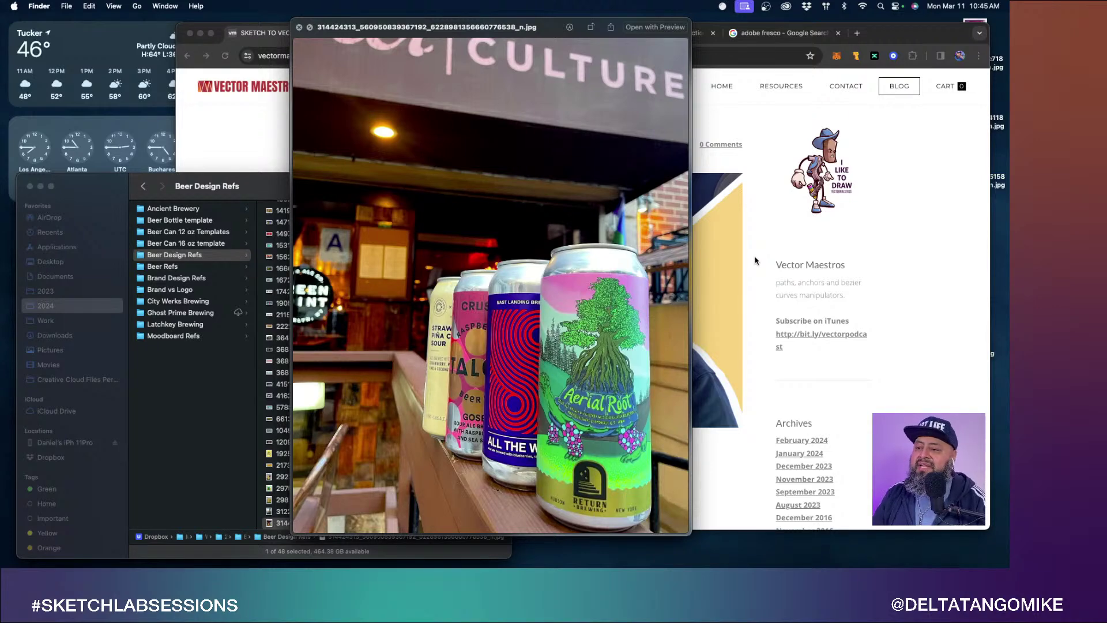
Examine the can photos from Jam Up the Mash and Ransack the Universe through the Vocation lineup to Lemon Squeezy.
{"action": "key", "text": "Down"}
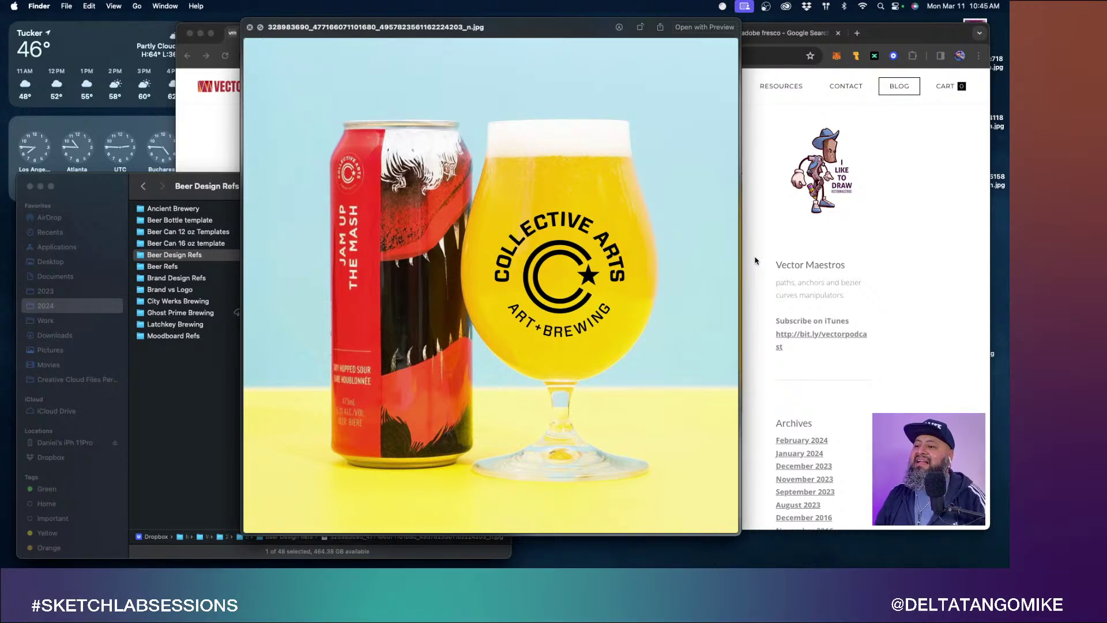
{"action": "key", "text": "Down"}
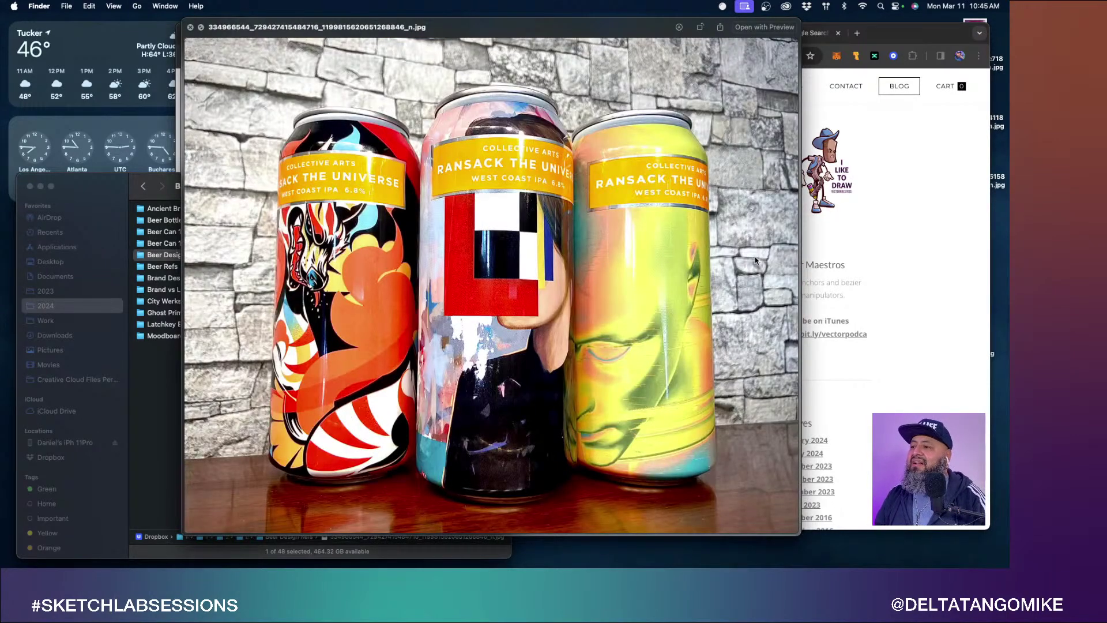
{"action": "key", "text": "Down"}
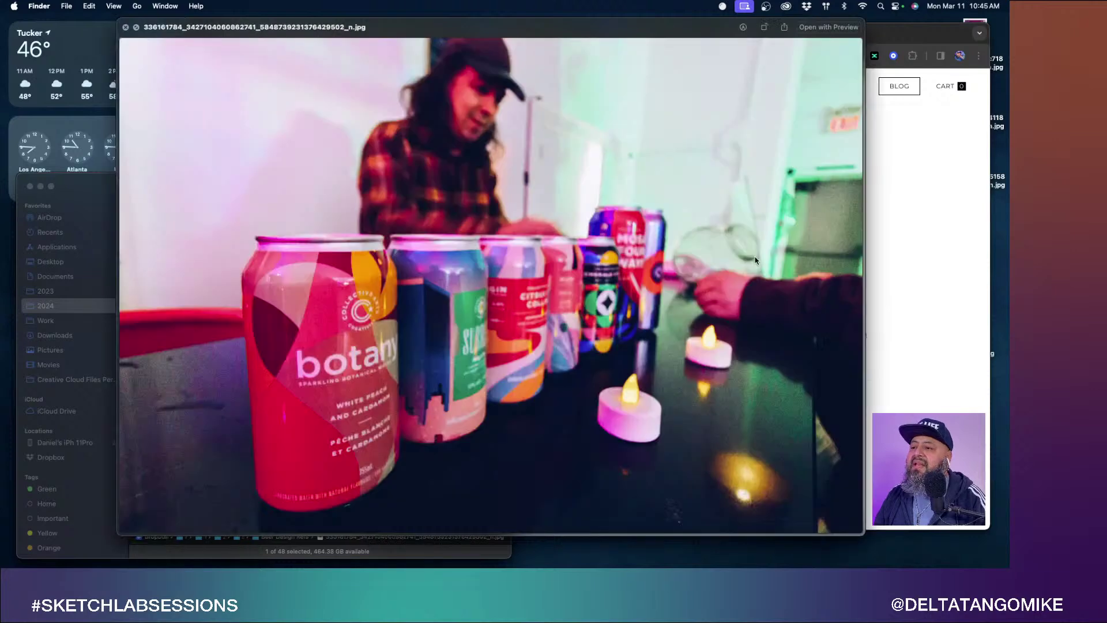
{"action": "key", "text": "Down"}
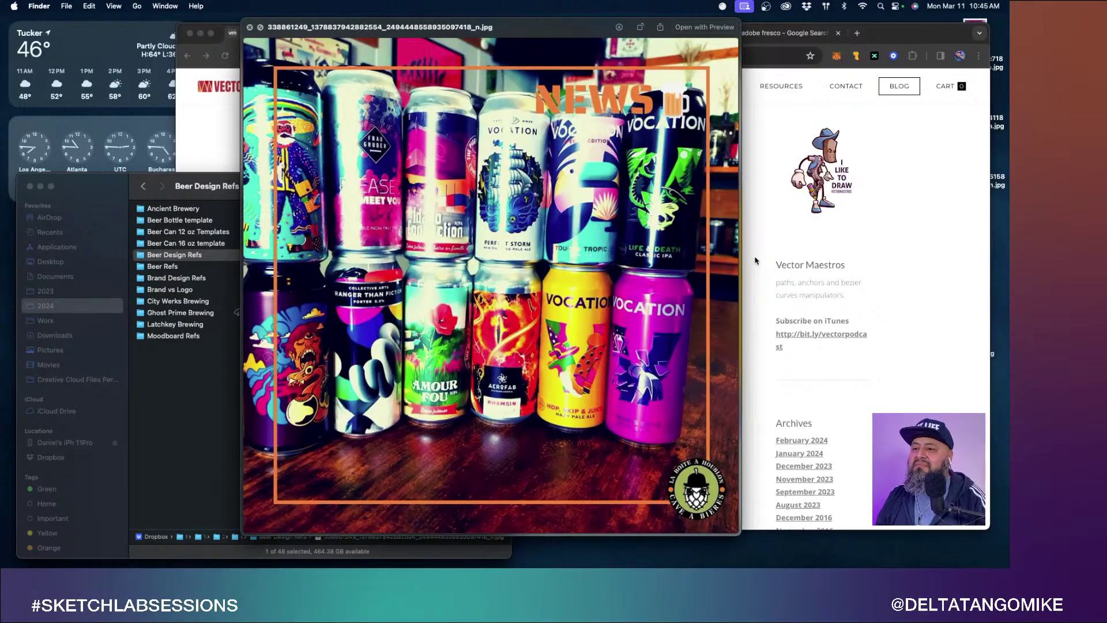
{"action": "key", "text": "Down"}
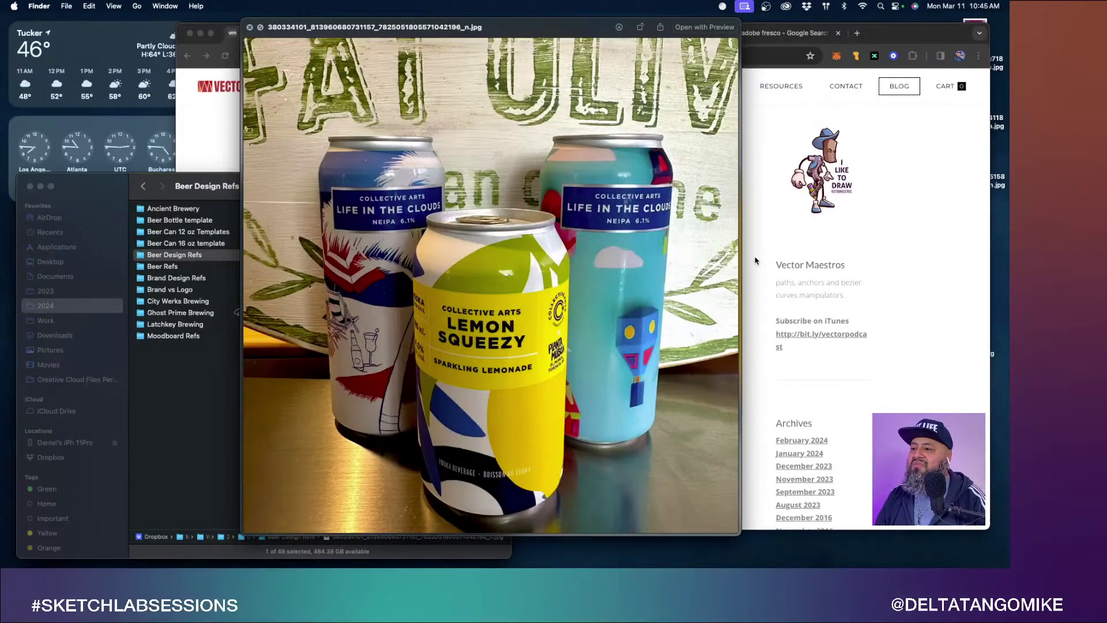
{"action": "key", "text": "Down"}
{"action": "key", "text": "Up"}
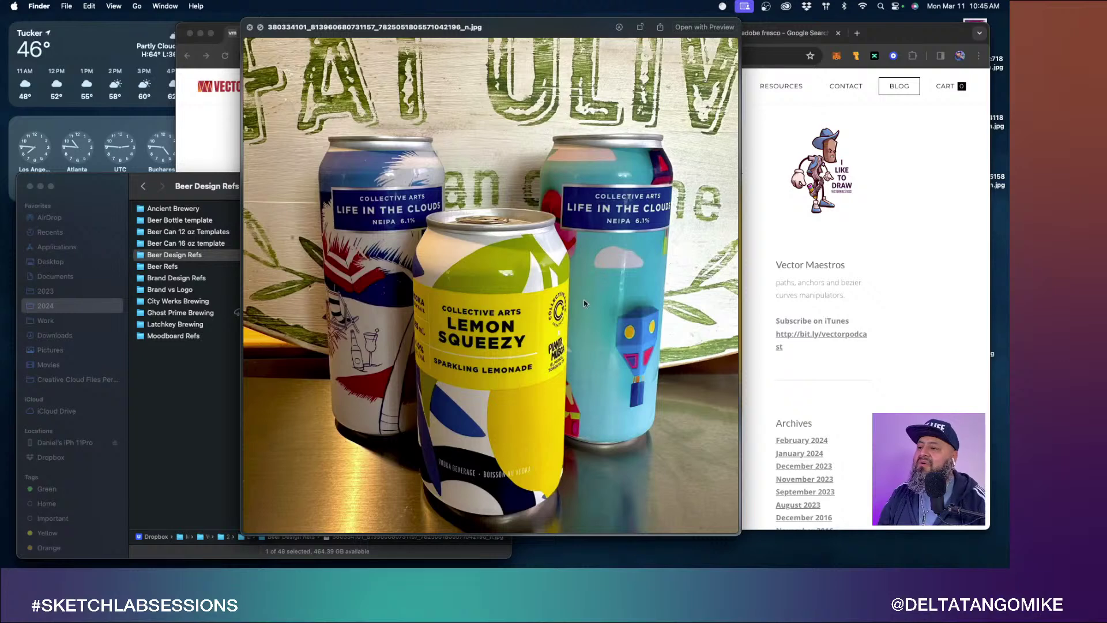
Review the BrewDog Punk IPA bottles, the Article-Beer-Can-Design photo, the BrewDog moodboard and the craft beer circle banner.
{"action": "key", "text": "Down"}
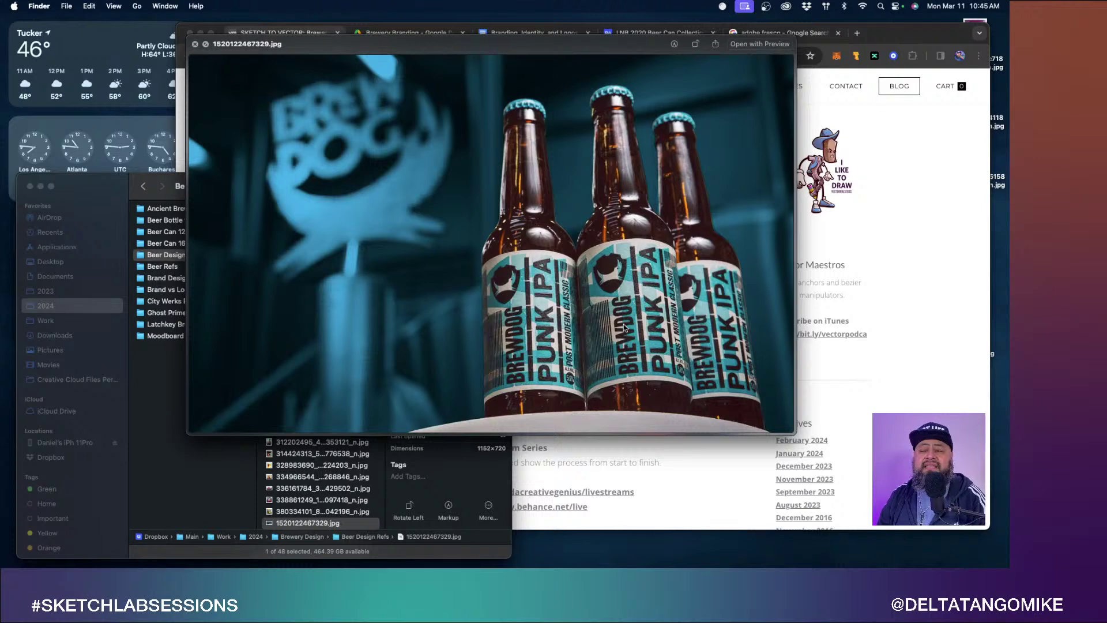
{"action": "key", "text": "Down"}
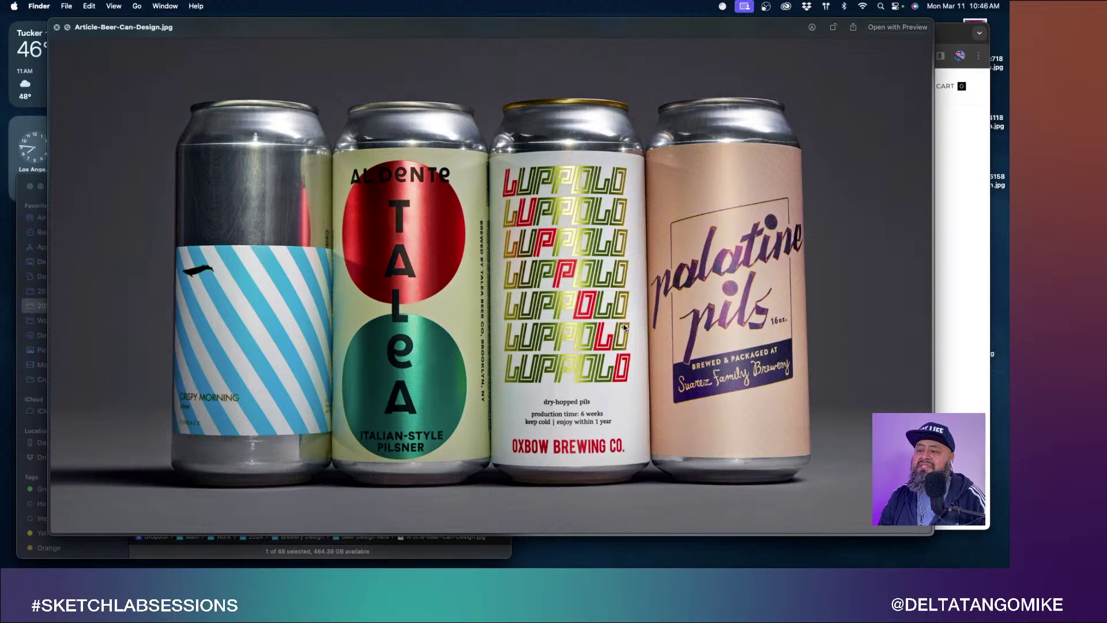
{"action": "key", "text": "Down"}
{"action": "key", "text": "Down"}
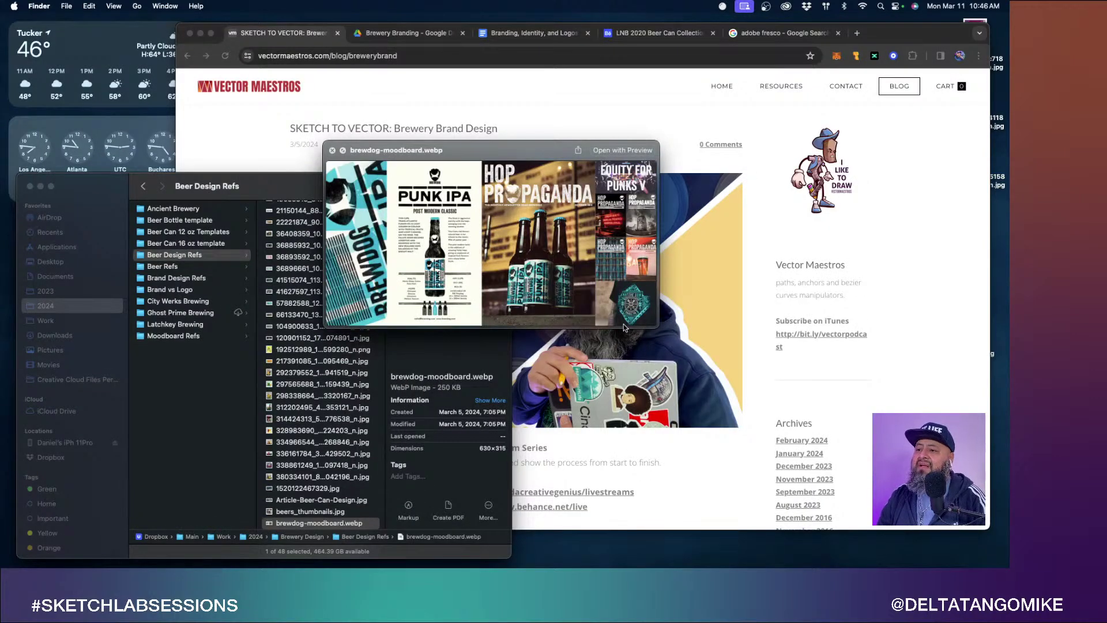
{"action": "key", "text": "Down"}
{"action": "key", "text": "Down"}
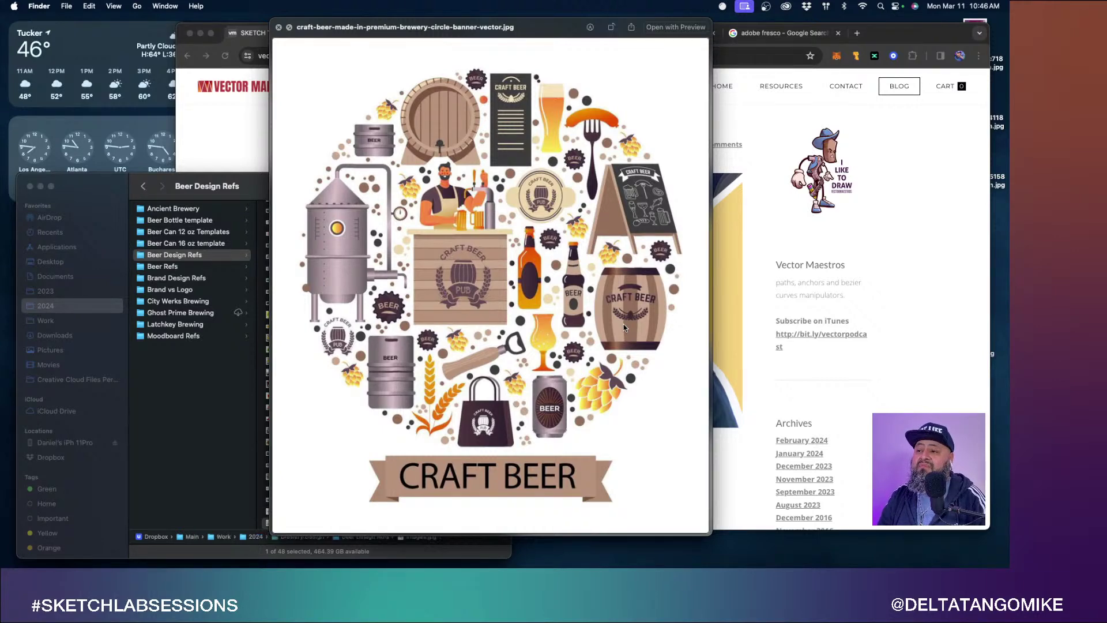
View the remaining references up to the Peggy Stewart porter cans in thumbnail-9.jpg, and close the preview.
{"action": "key", "text": "Down"}
{"action": "key", "text": "Down"}
{"action": "key", "text": "Down"}
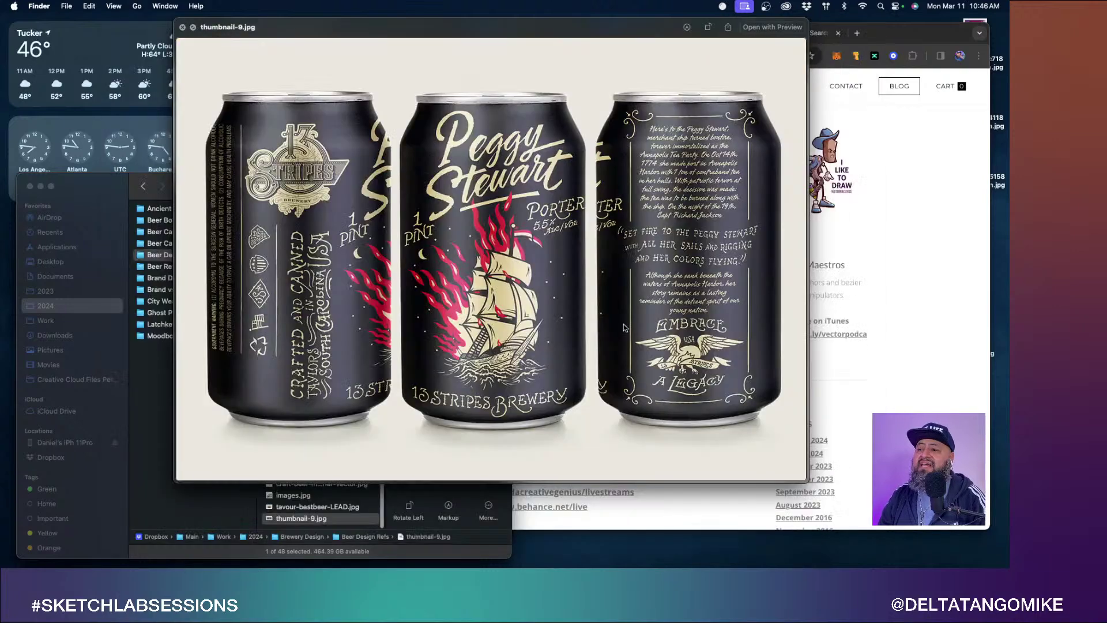
{"action": "key", "text": "space"}
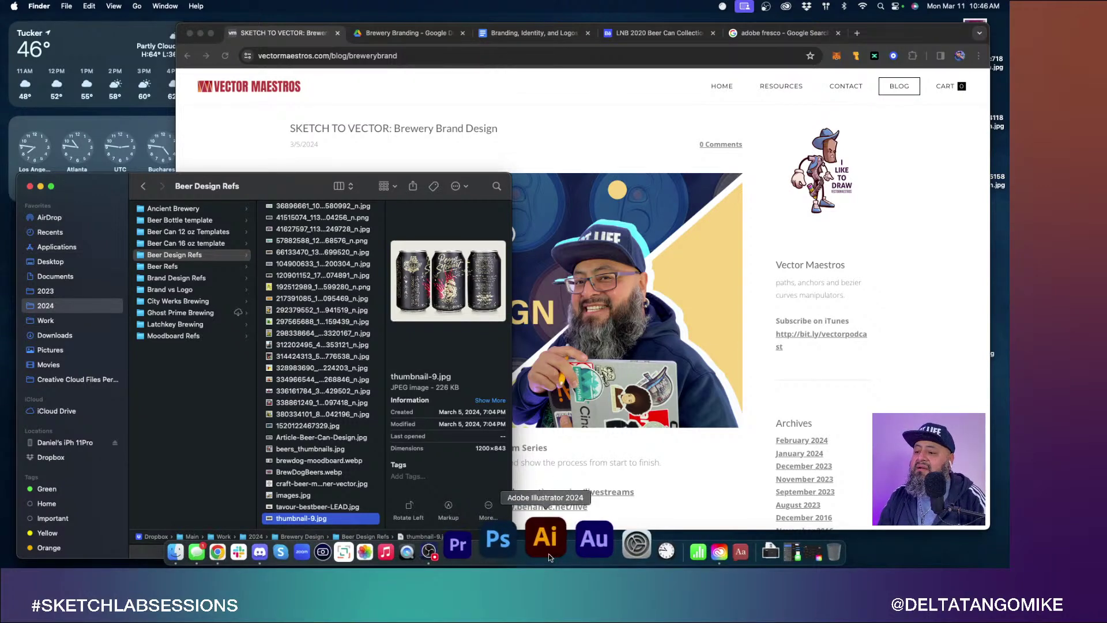
Launch Adobe Illustrator 2024, and look over the Brewery Brand Design blog post in the browser while it loads.
{"action": "left_click", "coordinate": [549, 553]}
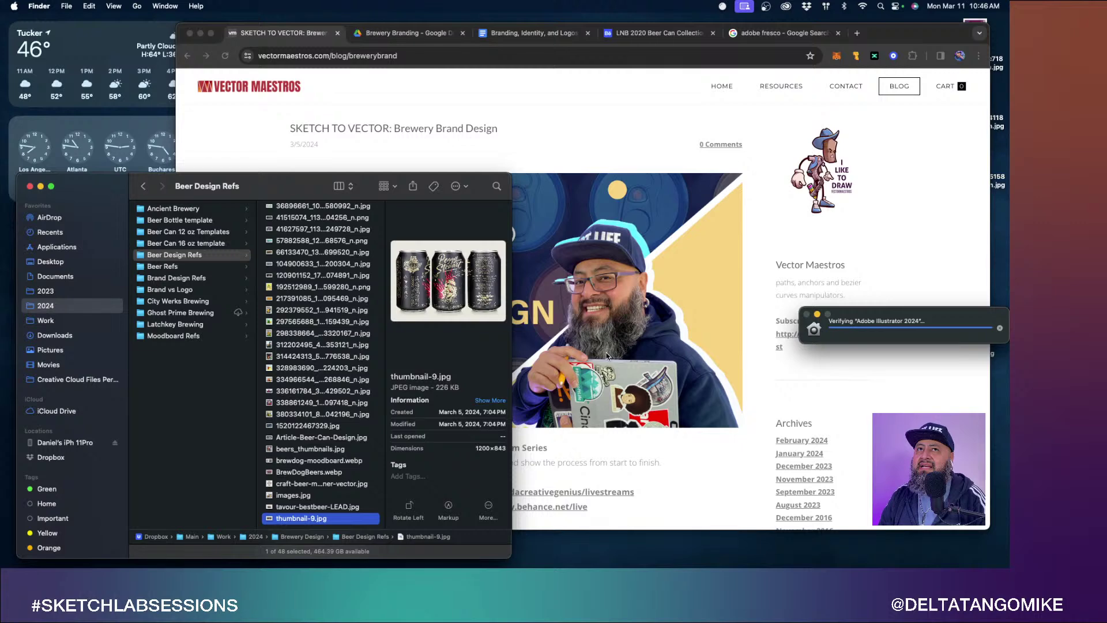
{"action": "left_click", "coordinate": [606, 356]}
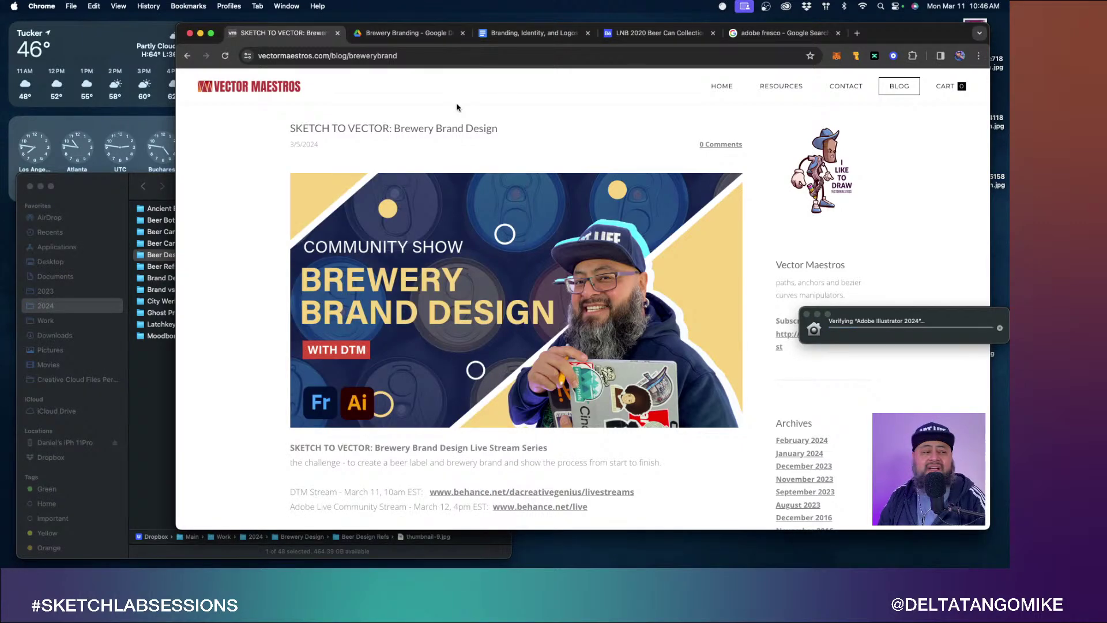
{"action": "scroll", "coordinate": [768, 243], "scroll_direction": "down", "scroll_amount": 10}
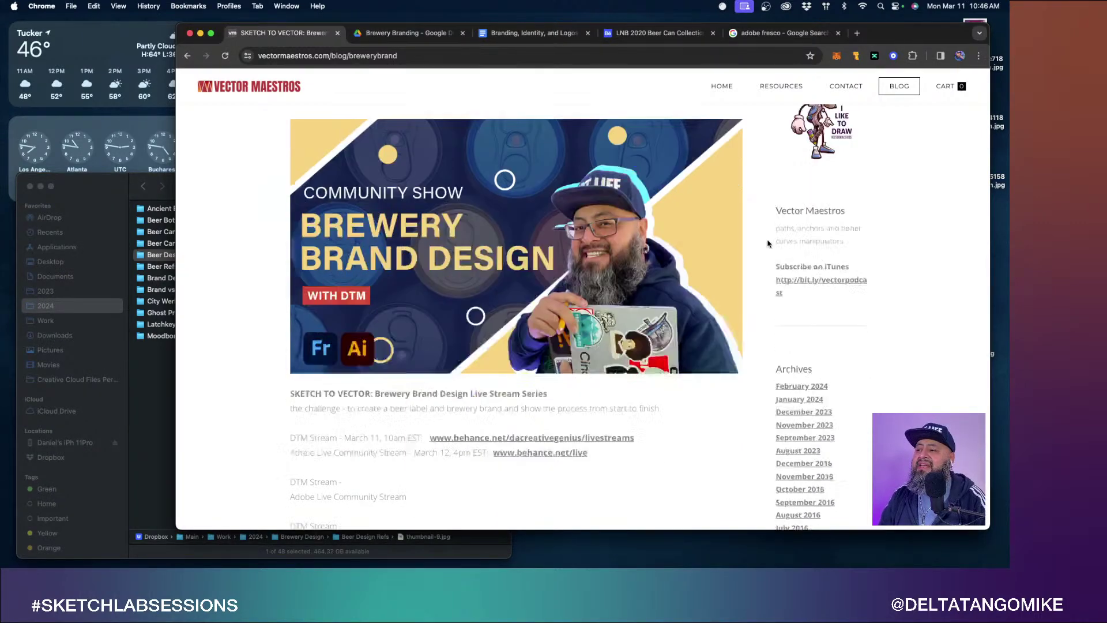
{"action": "scroll", "coordinate": [768, 244], "scroll_direction": "up", "scroll_amount": 5}
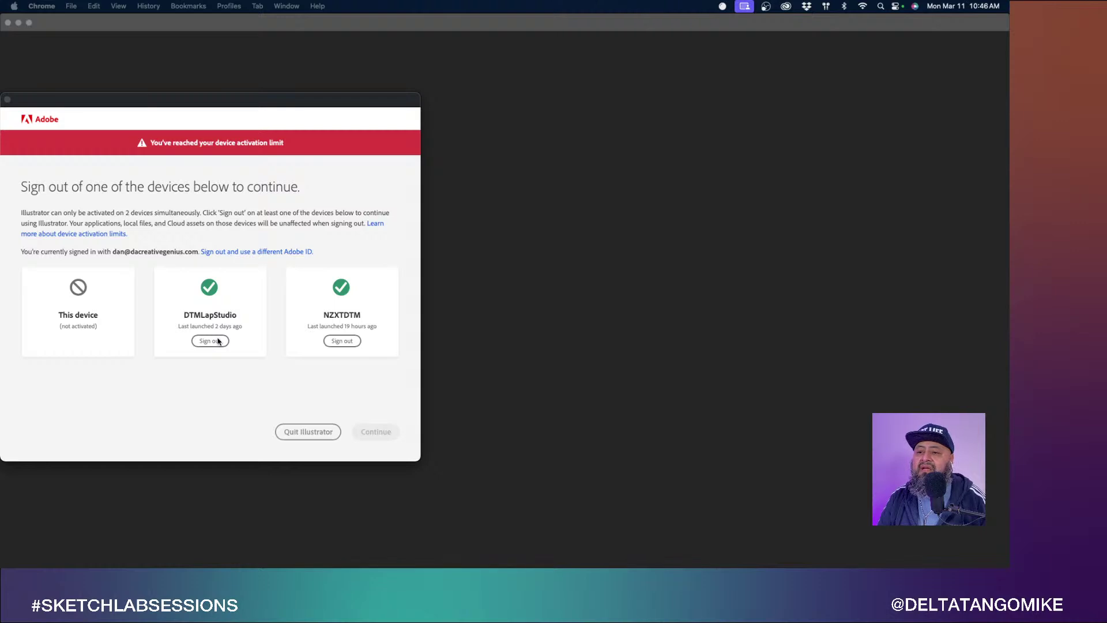
Sign out the DTMLapStudio device to activate Illustrator on this computer, continue to the start screen and look over the cloud files.
{"action": "left_click", "coordinate": [218, 341]}
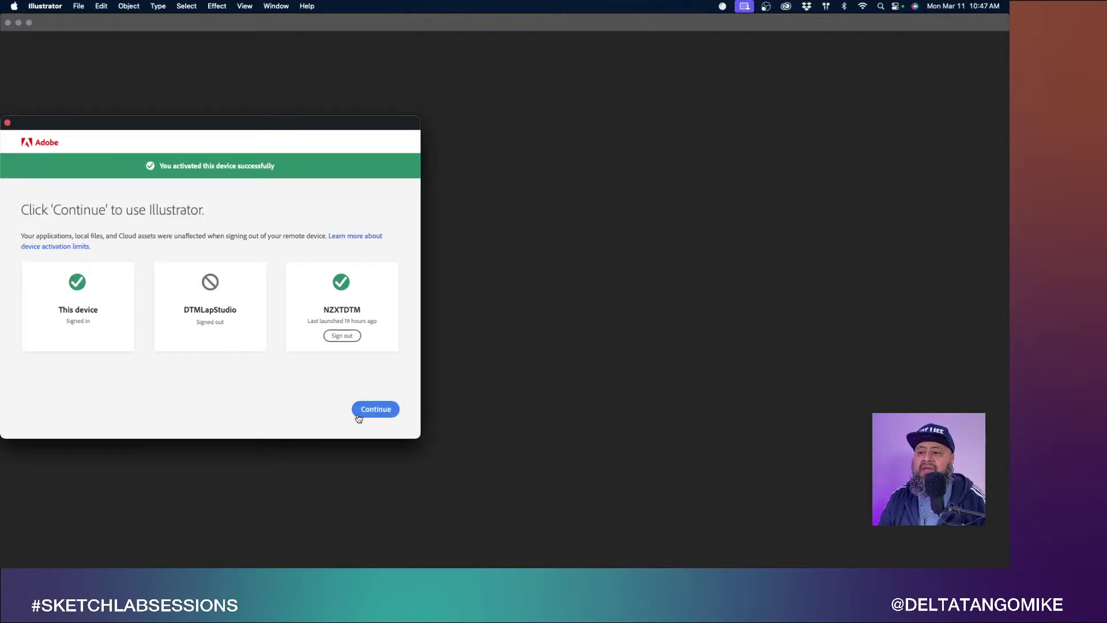
{"action": "left_click", "coordinate": [359, 417]}
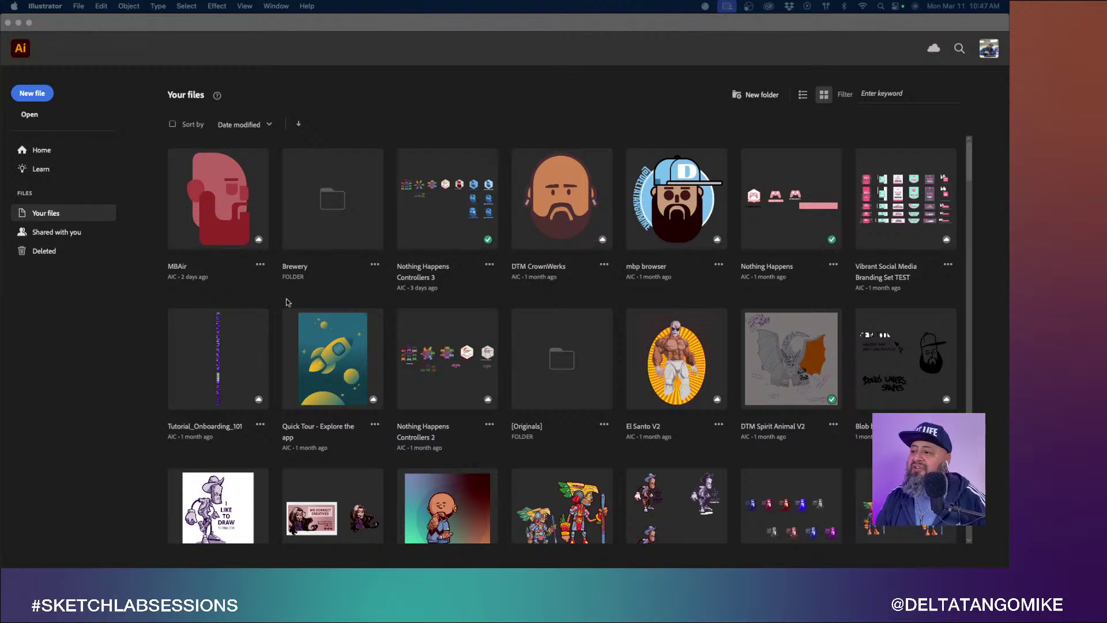
{"action": "scroll", "coordinate": [514, 324], "scroll_direction": "down", "scroll_amount": 10}
{"action": "scroll", "coordinate": [514, 323], "scroll_direction": "down", "scroll_amount": 10}
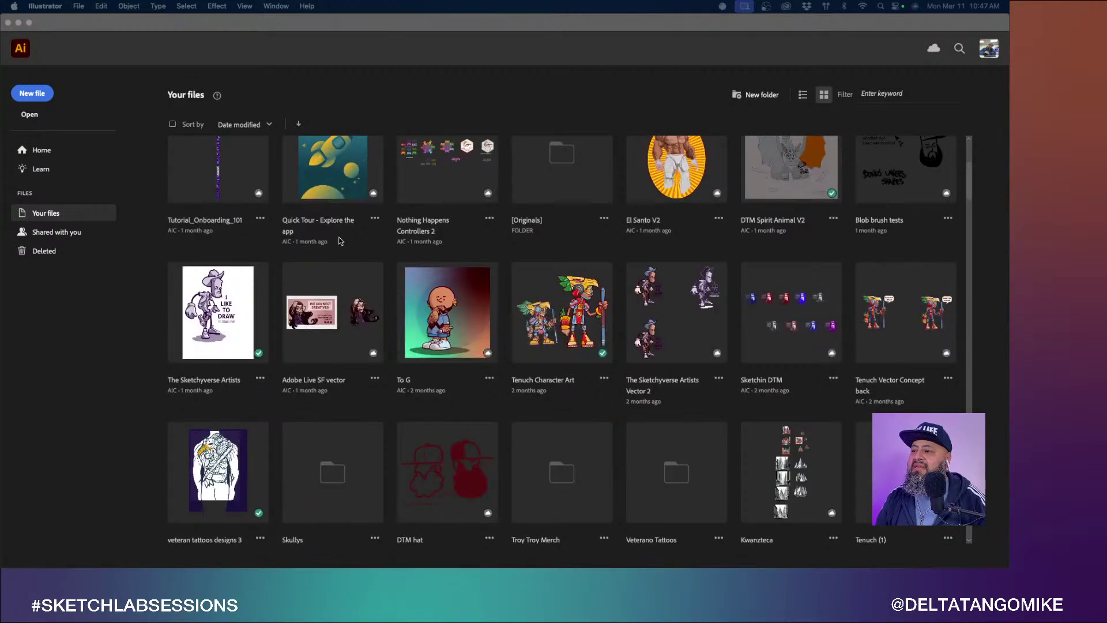
Start opening a local file and go to the Brewery Design folder inside 2024.
{"action": "left_click", "coordinate": [34, 117]}
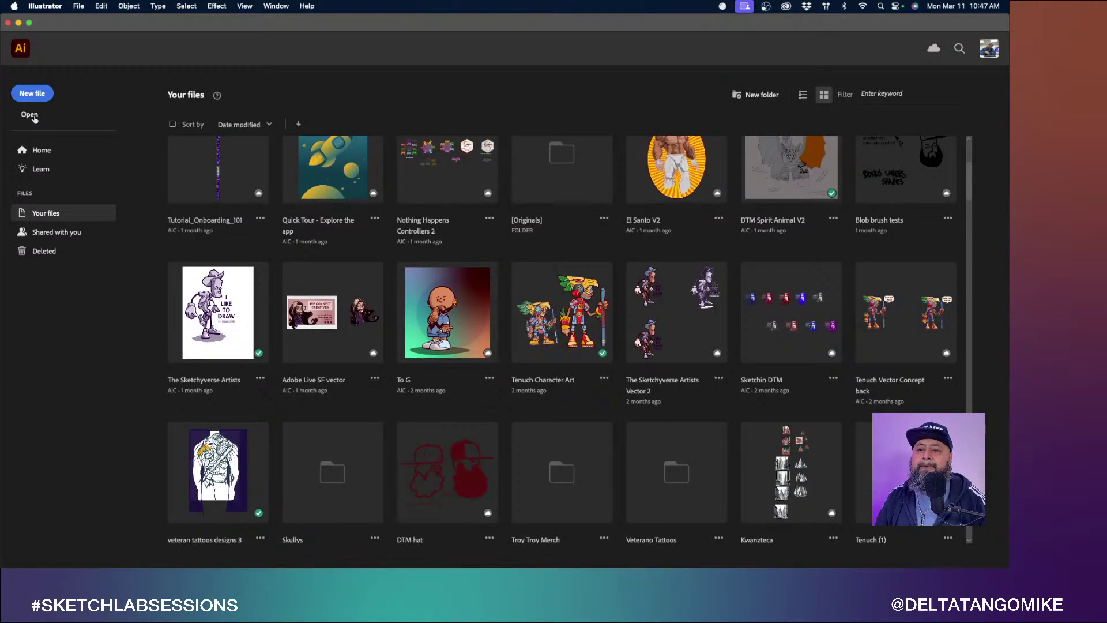
{"action": "left_click", "coordinate": [30, 115]}
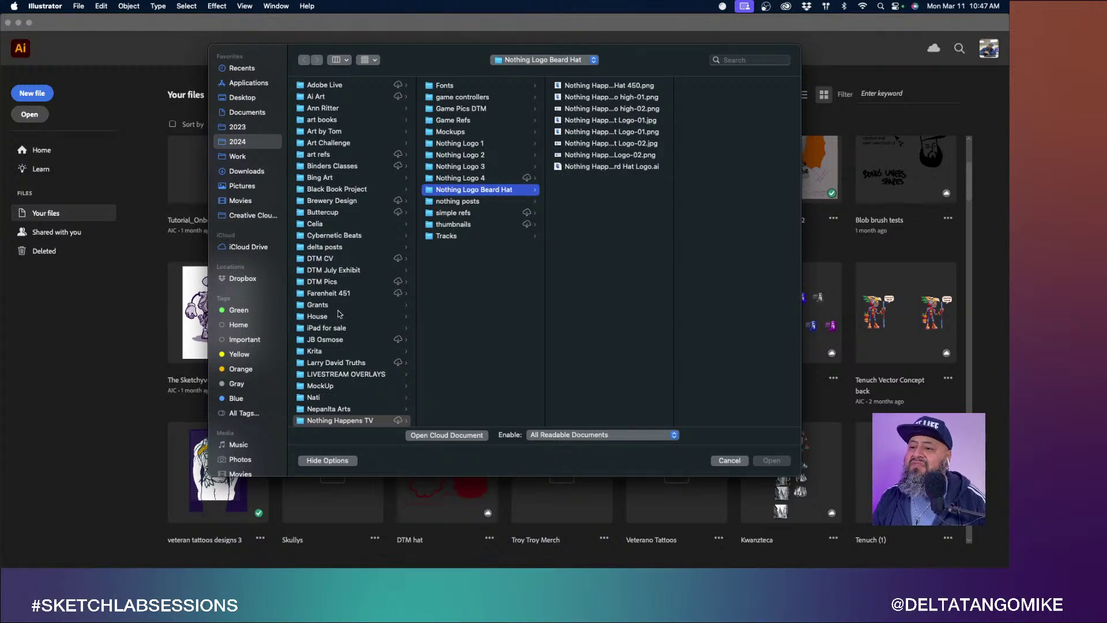
{"action": "left_click", "coordinate": [331, 204]}
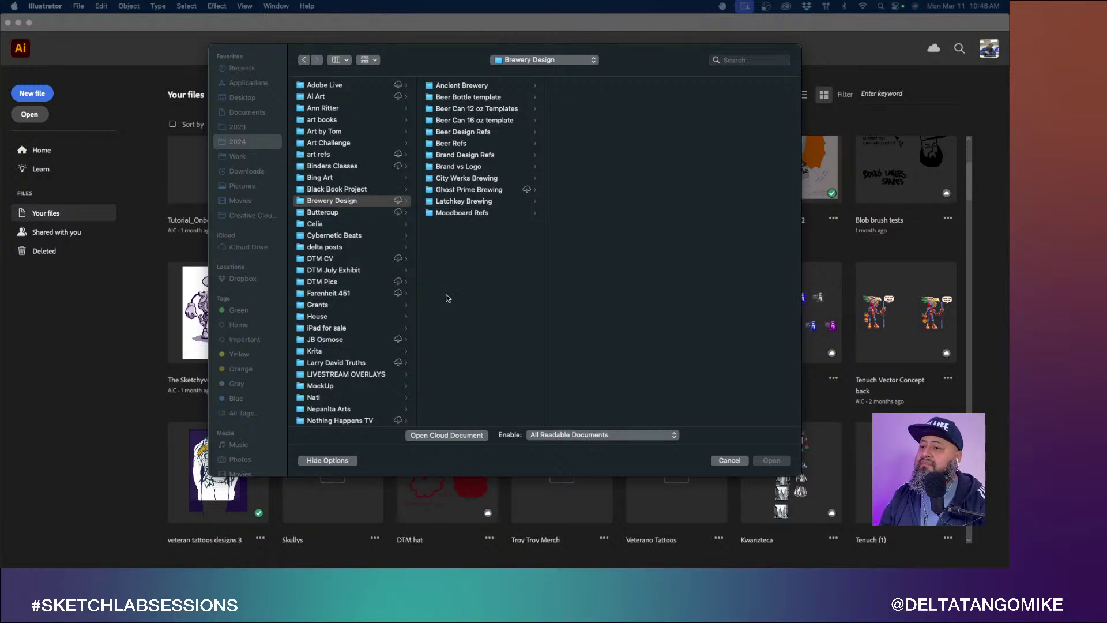
{"action": "left_click", "coordinate": [519, 247]}
Preview the files in the Beer Bottle template and Beer Can 12 oz Templates folders.
{"action": "left_click", "coordinate": [482, 97]}
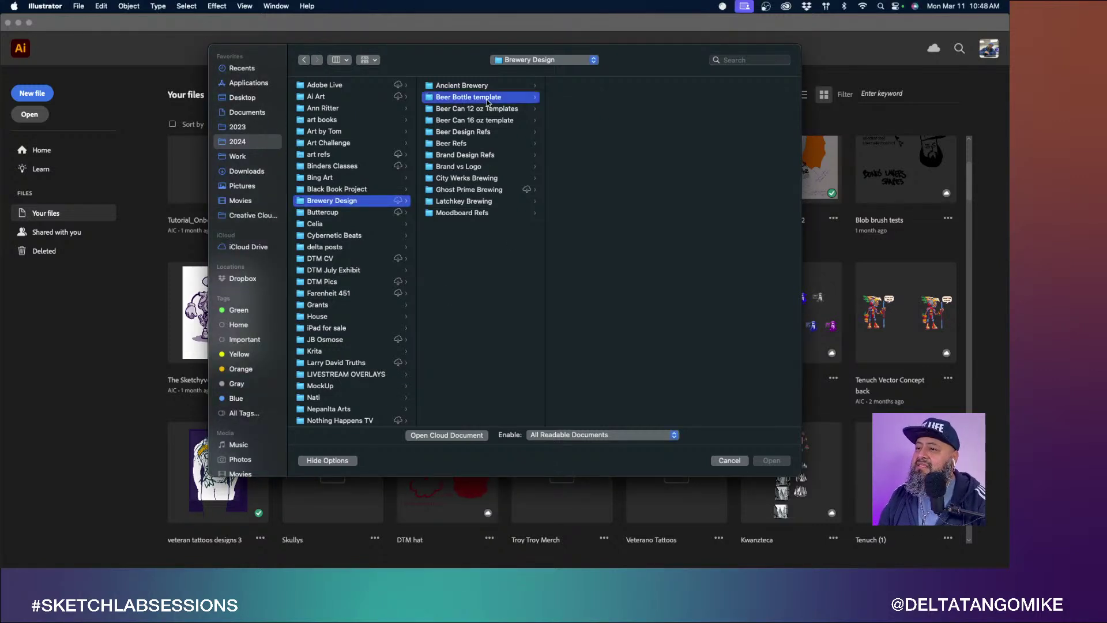
{"action": "key", "text": "Right"}
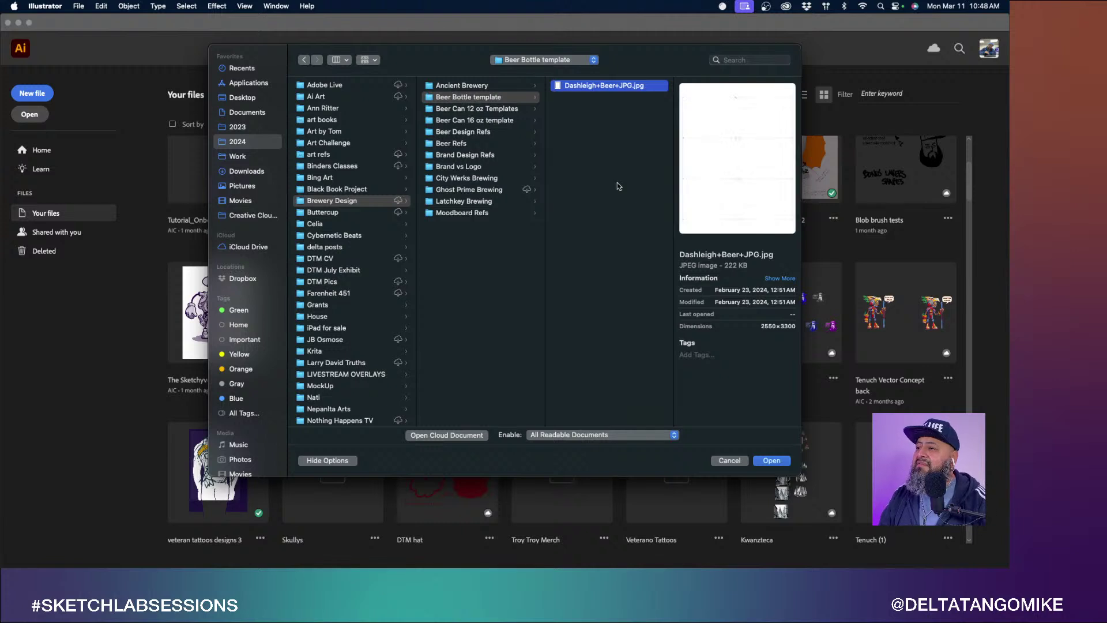
{"action": "key", "text": "Left"}
{"action": "key", "text": "Down"}
{"action": "key", "text": "Right"}
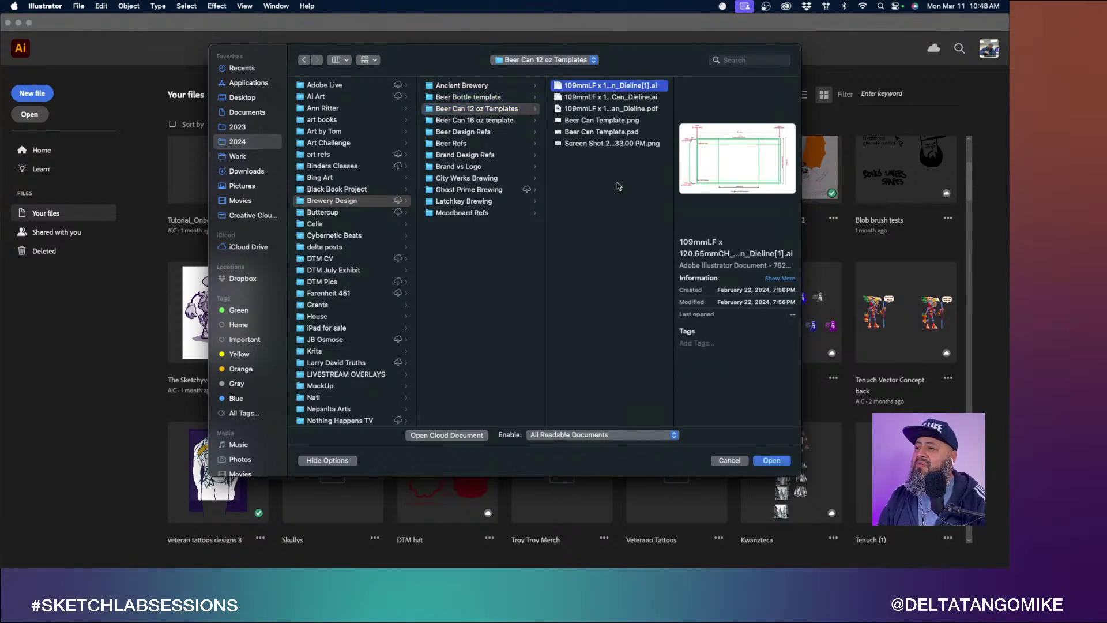
{"action": "key", "text": "Down"}
{"action": "key", "text": "Down"}
{"action": "key", "text": "Down"}
{"action": "key", "text": "Left"}
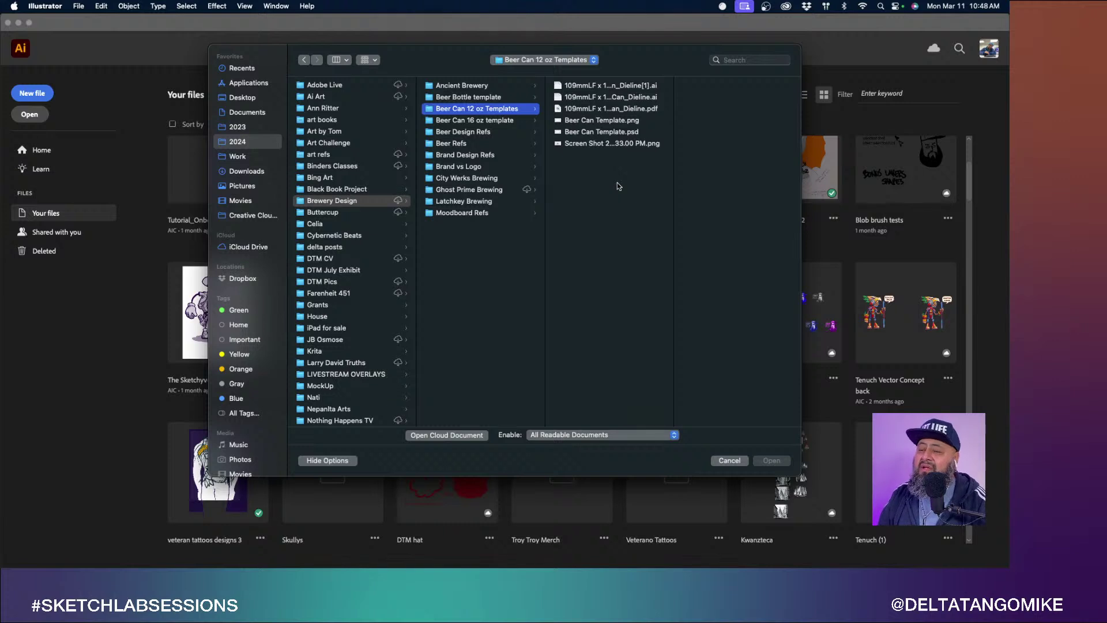
Preview the first few files in the Beer Can 16 oz template folder, starting with the beer container infographic.
{"action": "key", "text": "Down"}
{"action": "key", "text": "Right"}
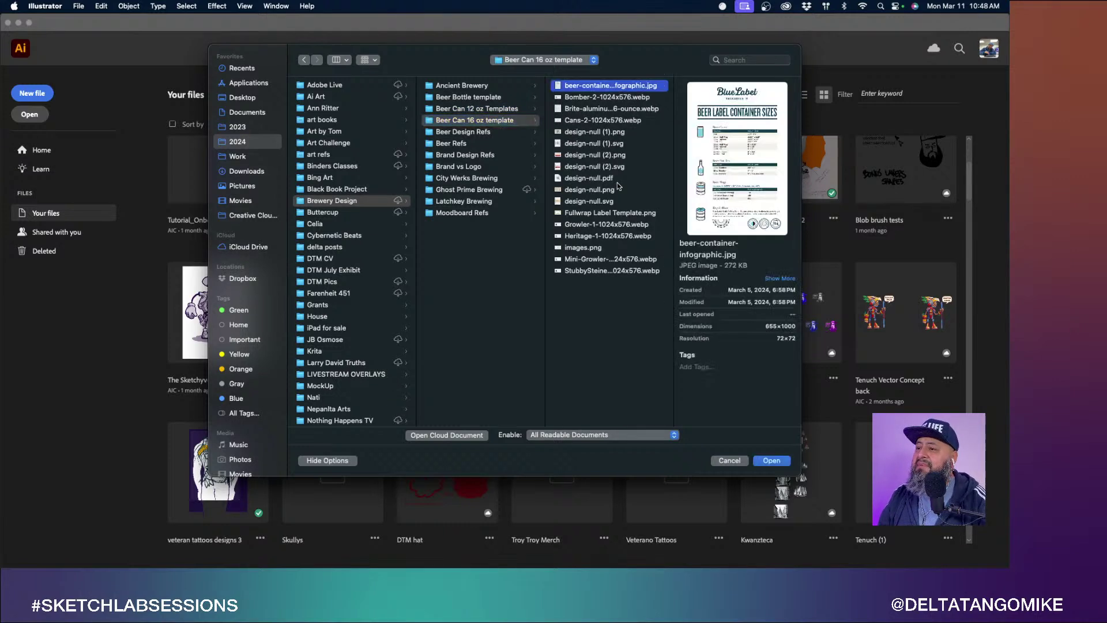
{"action": "key", "text": "Down"}
{"action": "key", "text": "Down"}
{"action": "key", "text": "Down"}
{"action": "key", "text": "Left"}
Look through the contents of the folders from Beer Design Refs down to Moodboard Refs.
{"action": "key", "text": "Down"}
{"action": "key", "text": "Down"}
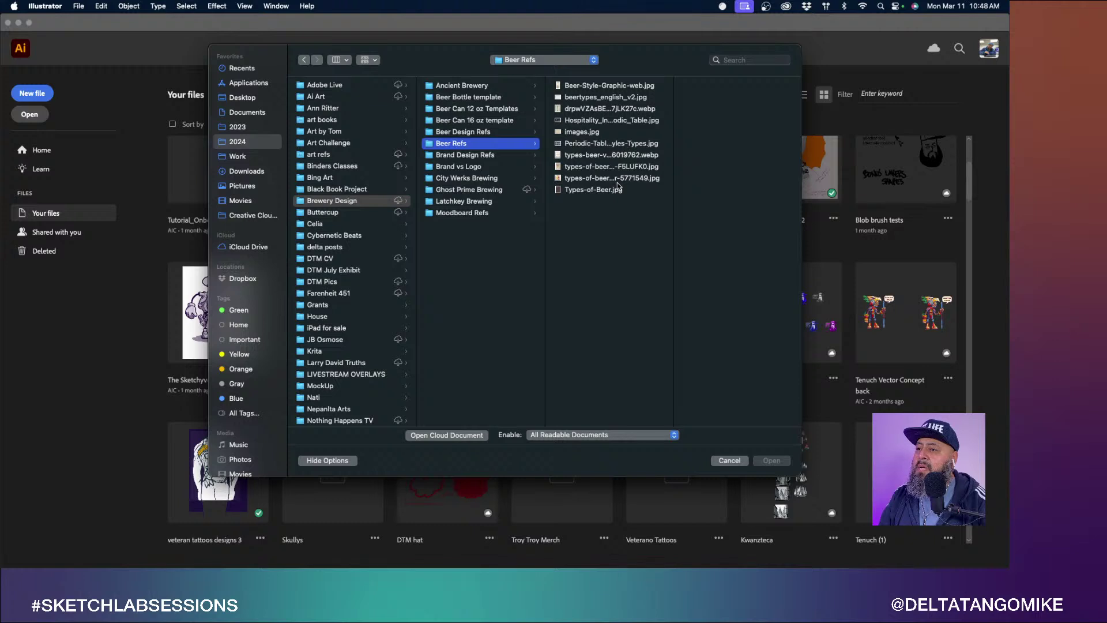
{"action": "key", "text": "Down"}
{"action": "key", "text": "Down"}
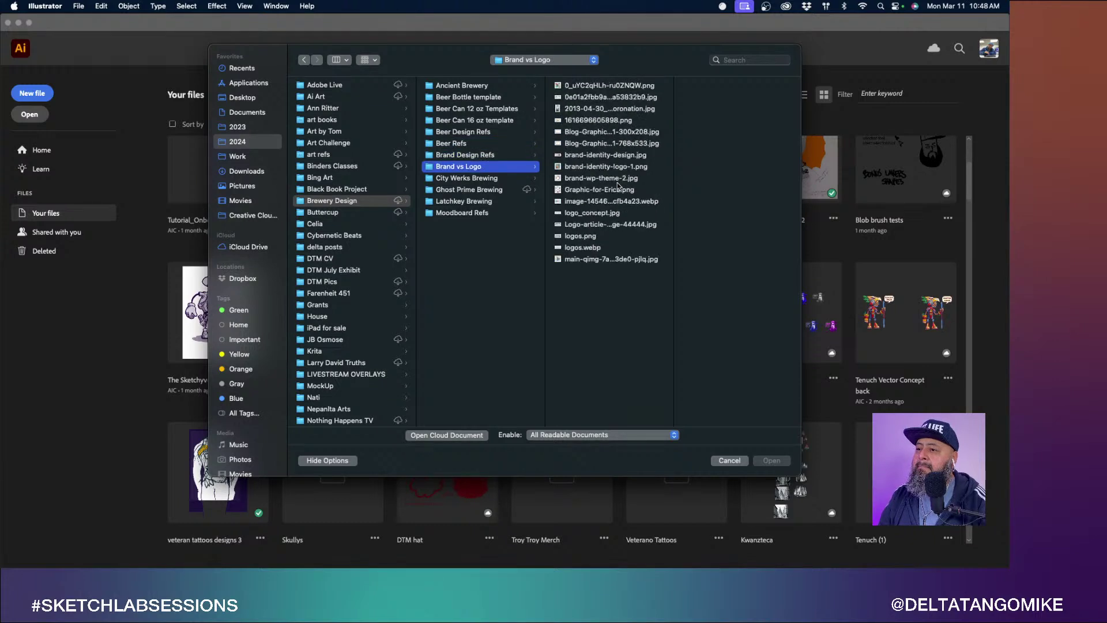
{"action": "key", "text": "Down"}
{"action": "key", "text": "Down"}
{"action": "key", "text": "Down"}
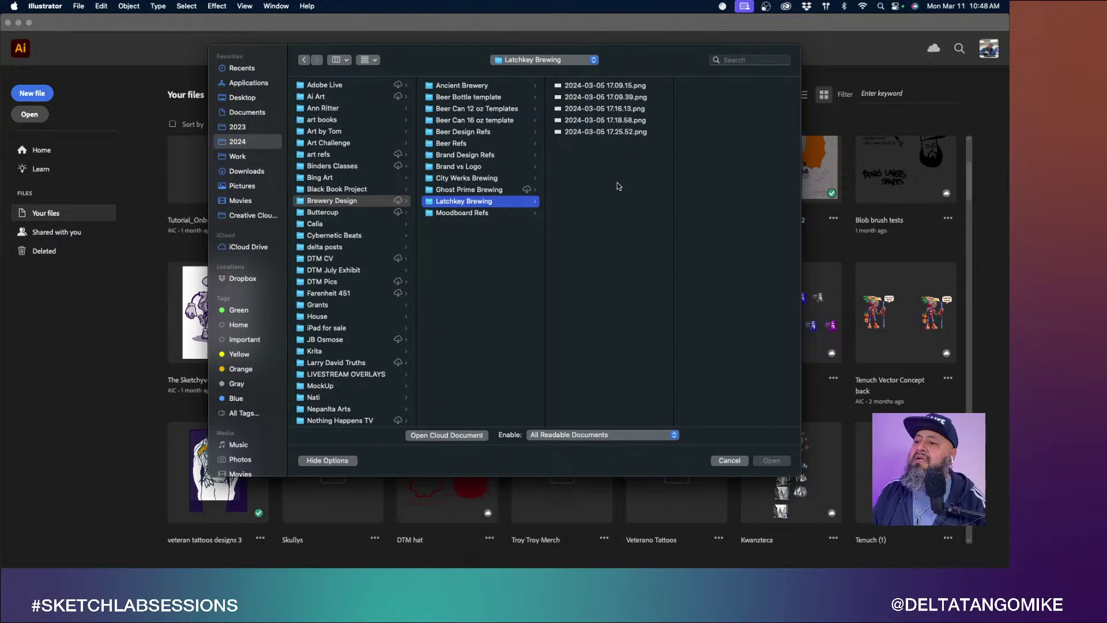
{"action": "key", "text": "Down"}
Return to the Ancient Brewery folder and preview its PNG images up to 2024-03-05 17.38.36.png.
{"action": "key", "text": "Up"}
{"action": "key", "text": "Up"}
{"action": "key", "text": "Up"}
{"action": "key", "text": "Up"}
{"action": "key", "text": "Up"}
{"action": "key", "text": "Up"}
{"action": "key", "text": "Up"}
{"action": "key", "text": "Up"}
{"action": "key", "text": "Up"}
{"action": "key", "text": "Up"}
{"action": "key", "text": "Up"}
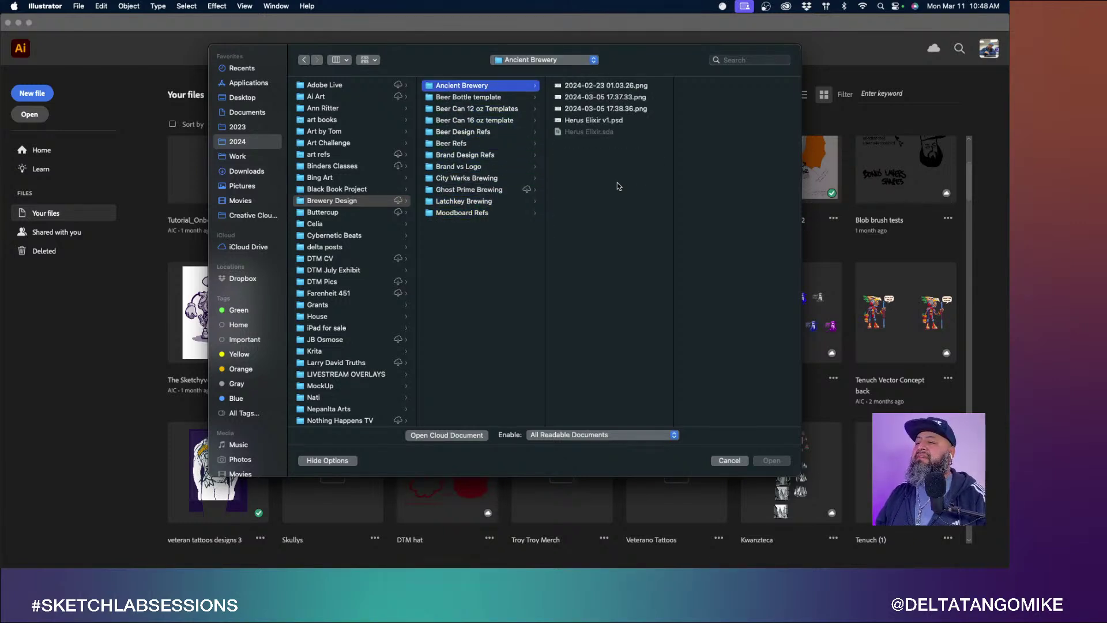
{"action": "key", "text": "Right"}
{"action": "key", "text": "Down"}
{"action": "key", "text": "Down"}
{"action": "key", "text": "Down"}
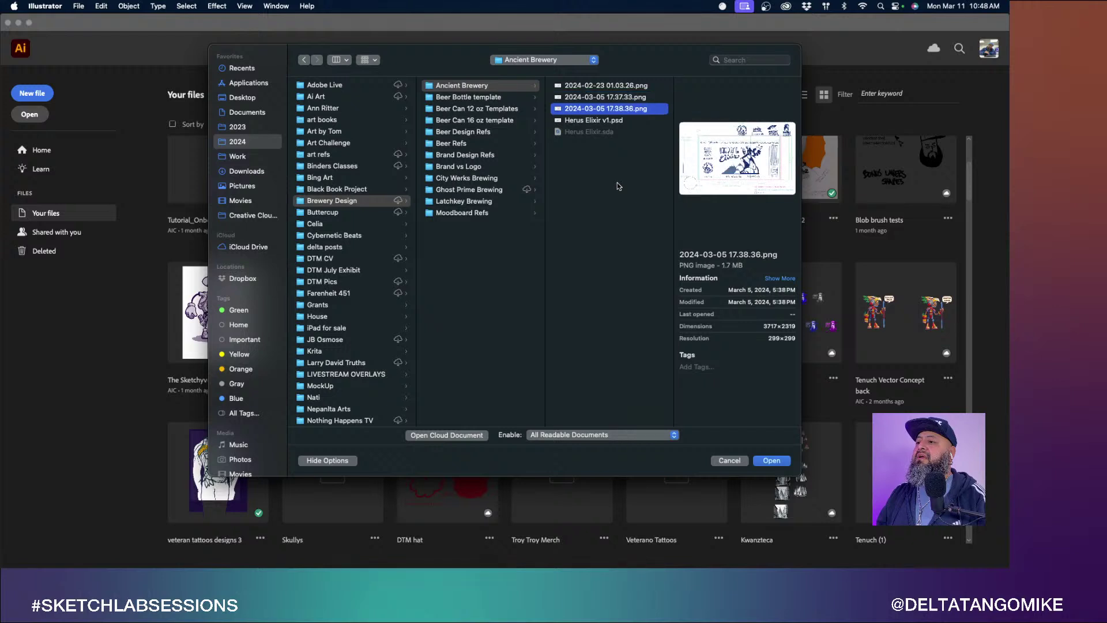
Review the Beer Can 12 oz Templates folder again, previewing the dieline files and the Beer Can Template images.
{"action": "key", "text": "Left"}
{"action": "key", "text": "Down"}
{"action": "key", "text": "Down"}
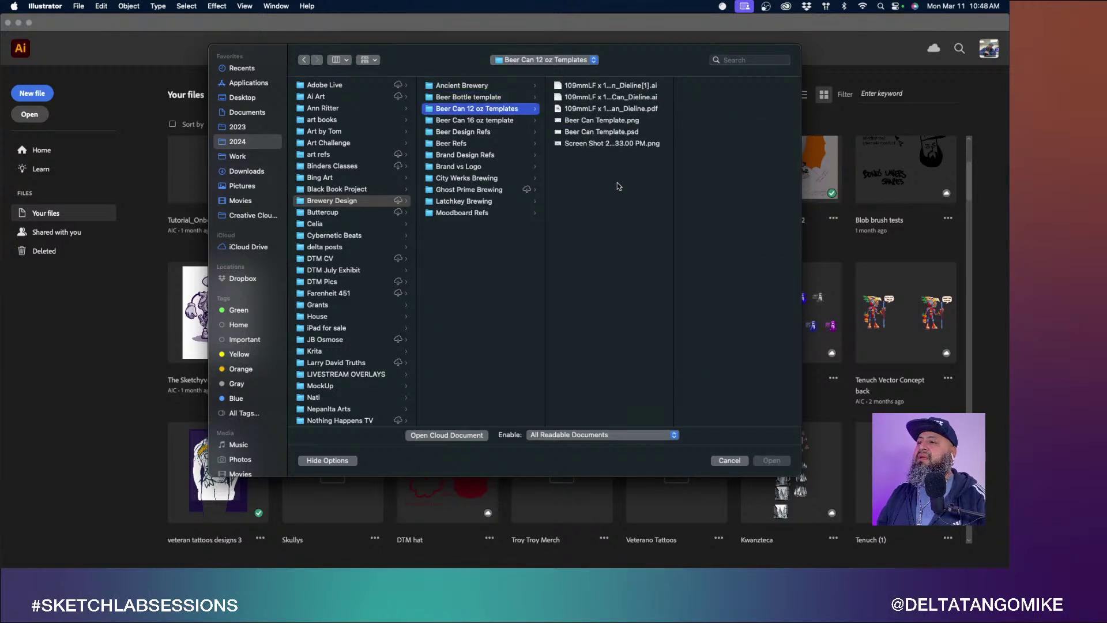
{"action": "key", "text": "Down"}
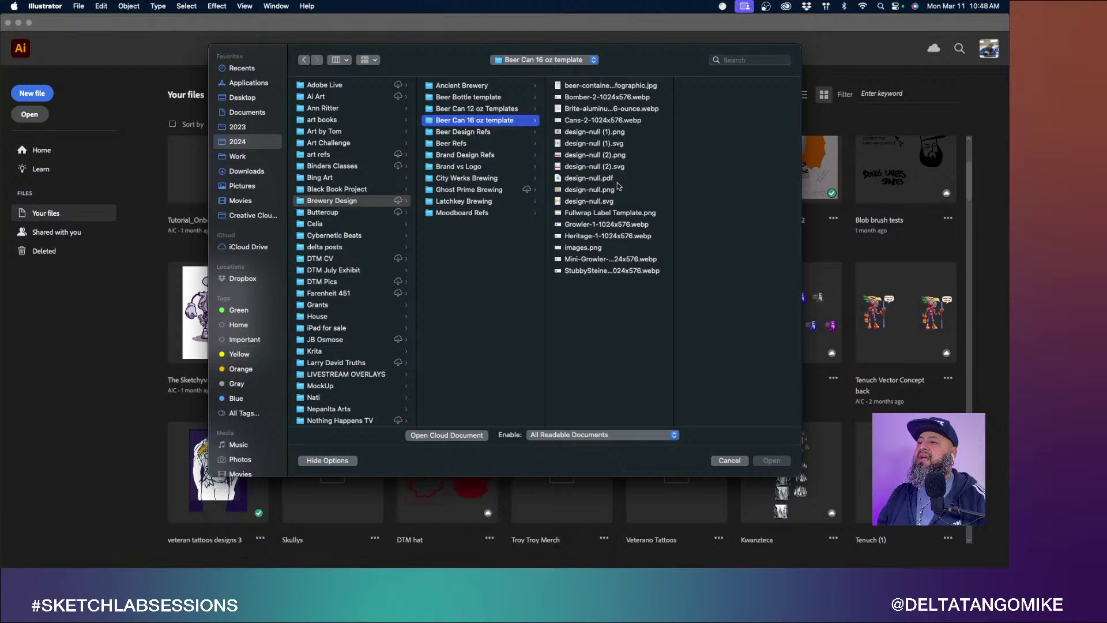
{"action": "key", "text": "Up"}
{"action": "key", "text": "Right"}
{"action": "key", "text": "Down"}
{"action": "key", "text": "Down"}
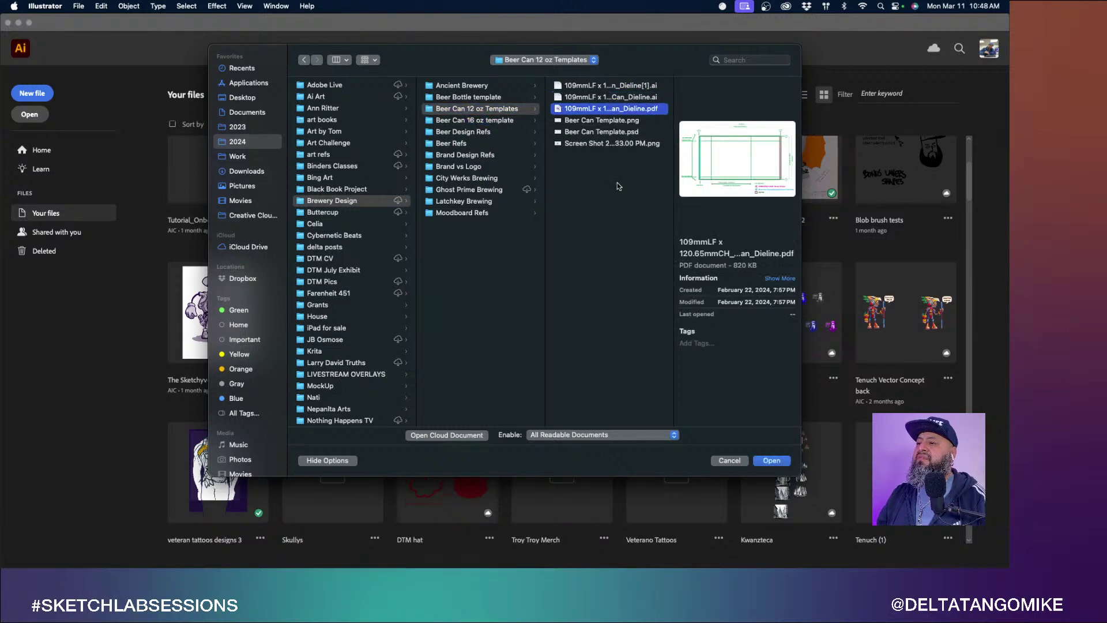
{"action": "key", "text": "Down"}
{"action": "key", "text": "Down"}
{"action": "key", "text": "Left"}
Preview the Beer Can 16 oz template files from the container infographic past Fullwrap Label Template.png.
{"action": "key", "text": "Down"}
{"action": "key", "text": "Right"}
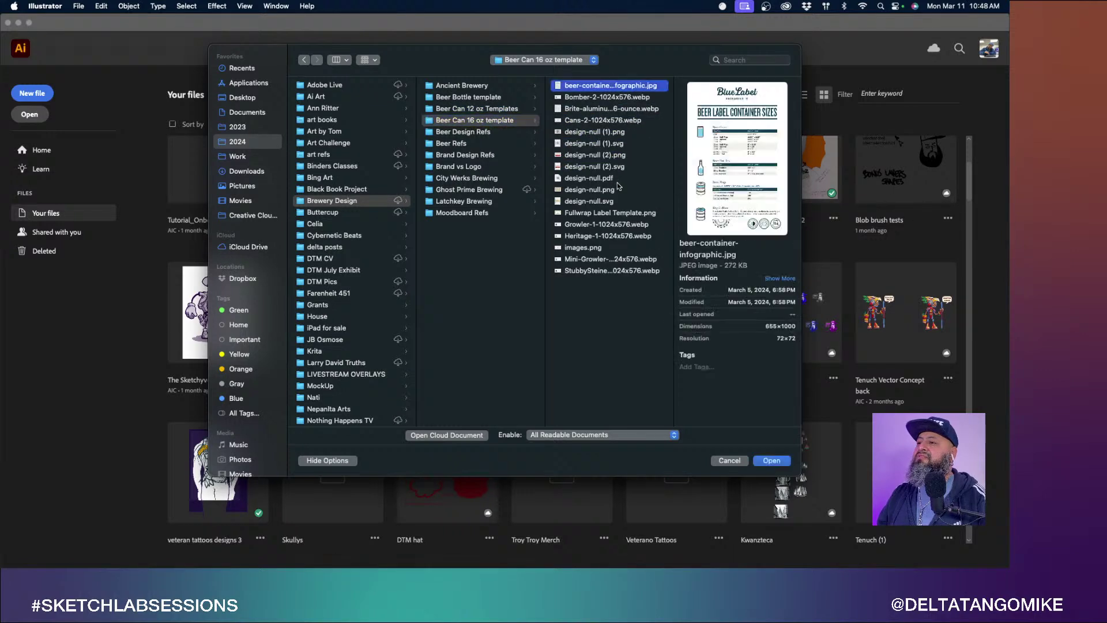
{"action": "key", "text": "Down"}
{"action": "key", "text": "Down"}
{"action": "key", "text": "Down"}
{"action": "key", "text": "Down"}
{"action": "key", "text": "Down"}
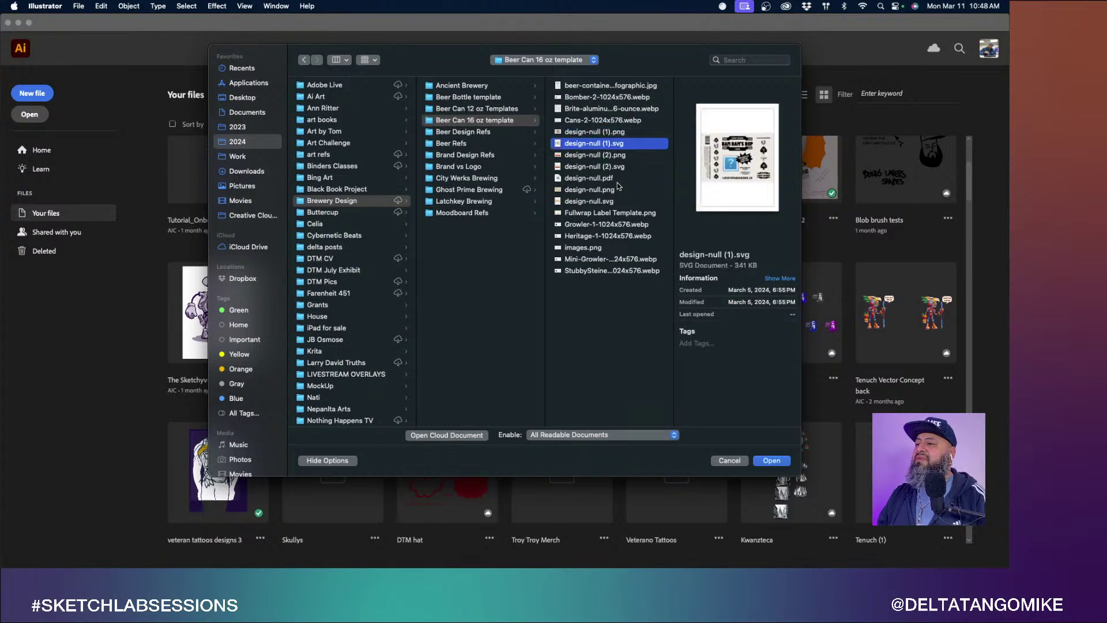
{"action": "key", "text": "Down"}
{"action": "key", "text": "Down"}
{"action": "key", "text": "Down"}
{"action": "key", "text": "Down"}
{"action": "key", "text": "Down"}
{"action": "key", "text": "Down"}
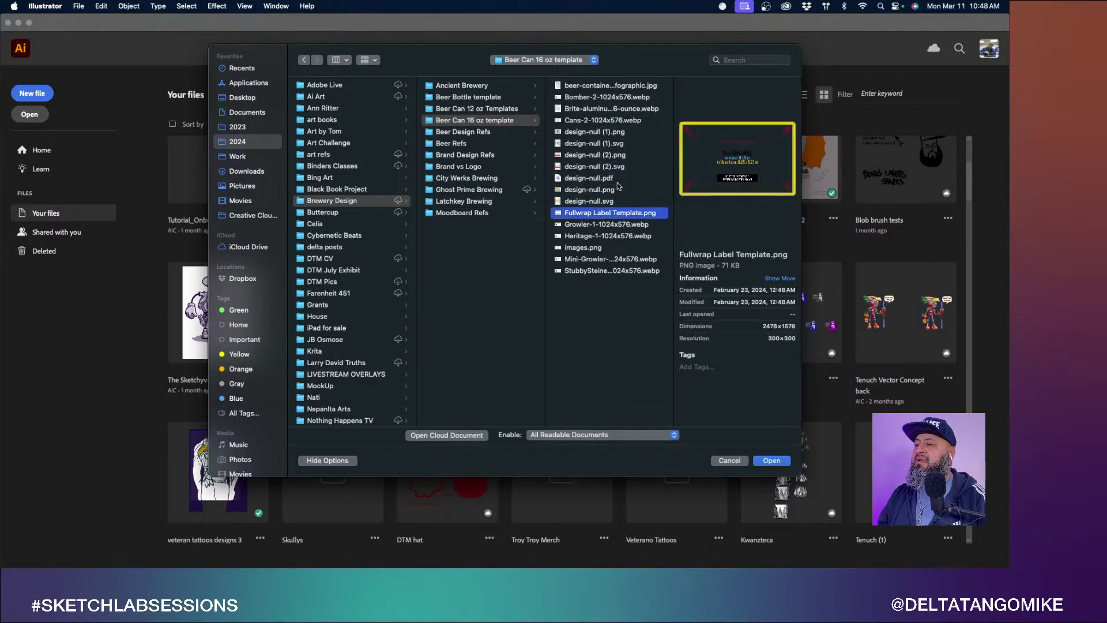
{"action": "key", "text": "Down"}
{"action": "key", "text": "Down"}
{"action": "key", "text": "Down"}
{"action": "key", "text": "Left"}
Check the file lists of the reference and brewery folders, including Brand Design Refs, Ghost Prime Brewing and Moodboard Refs.
{"action": "key", "text": "Down"}
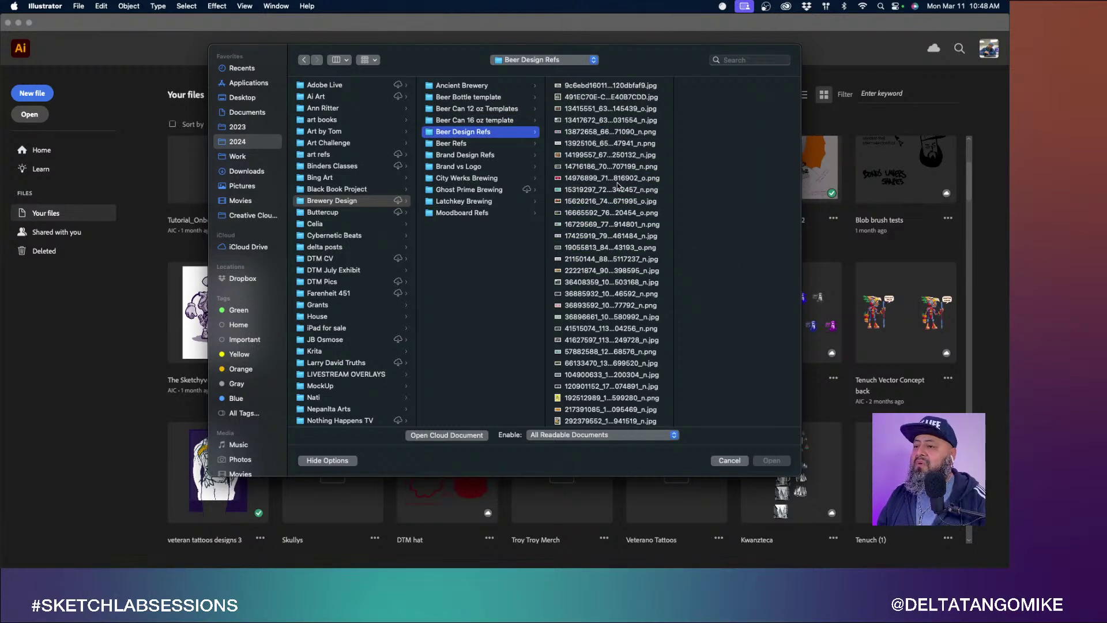
{"action": "key", "text": "Down"}
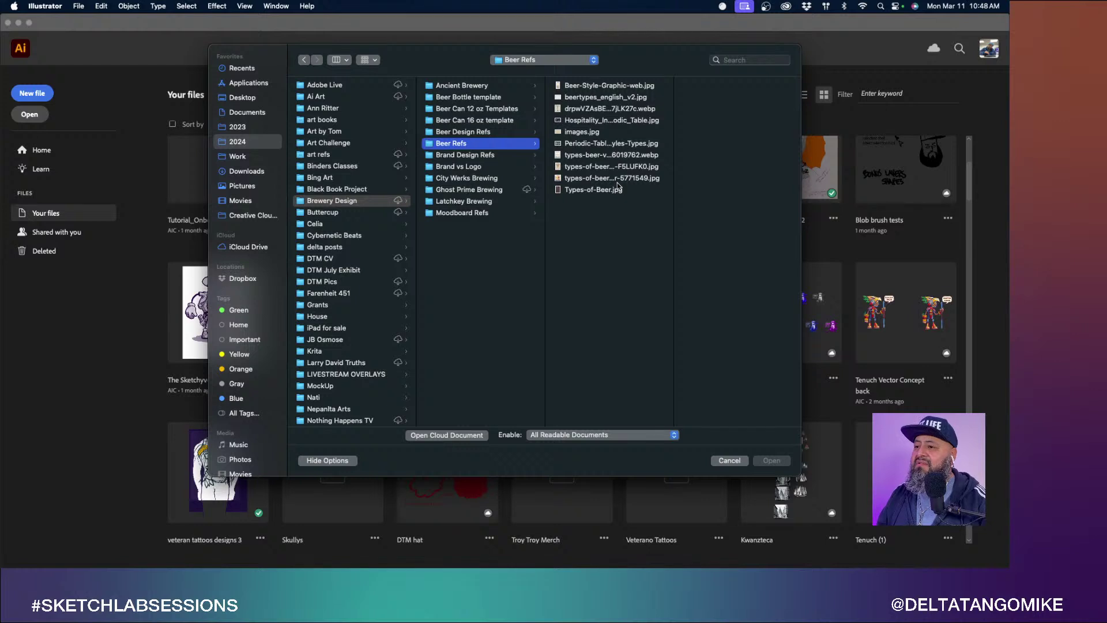
{"action": "key", "text": "Down"}
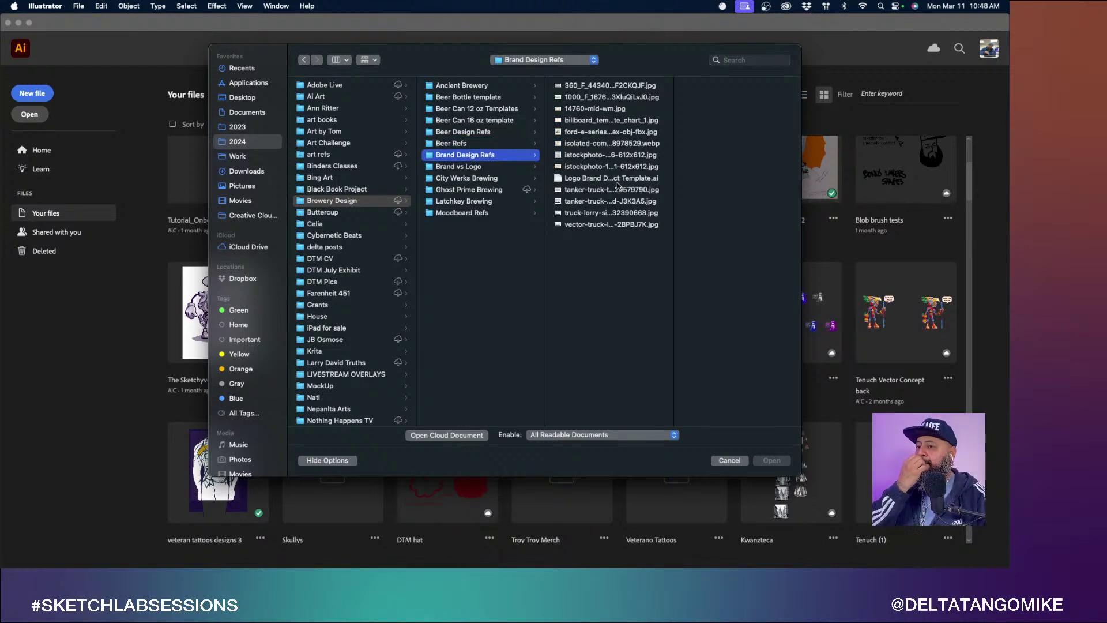
{"action": "key", "text": "Down"}
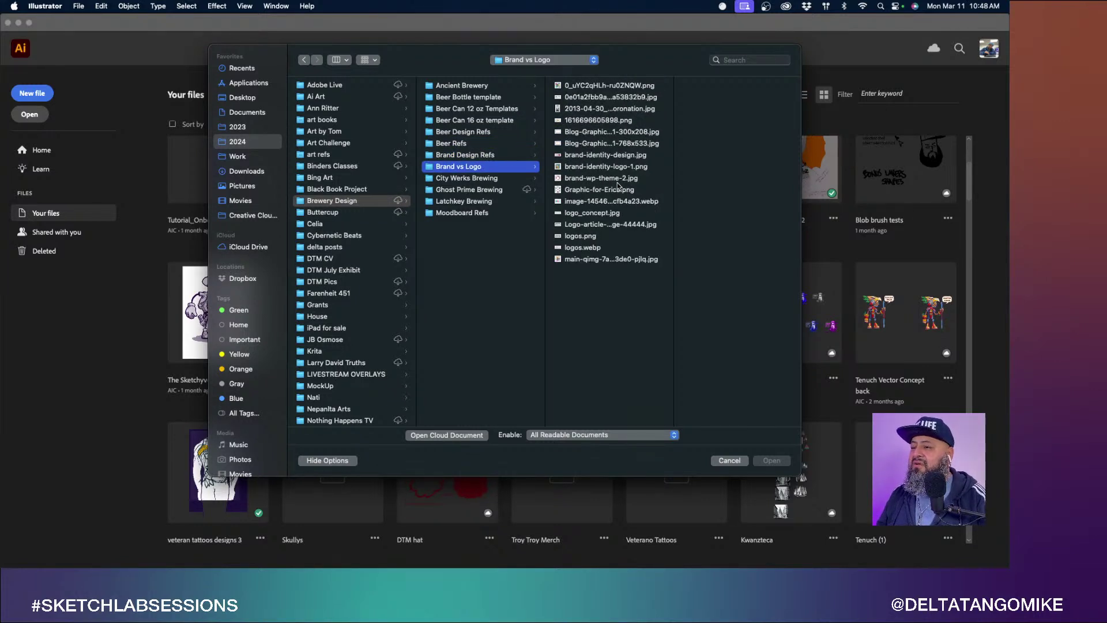
{"action": "key", "text": "Down"}
{"action": "key", "text": "Down"}
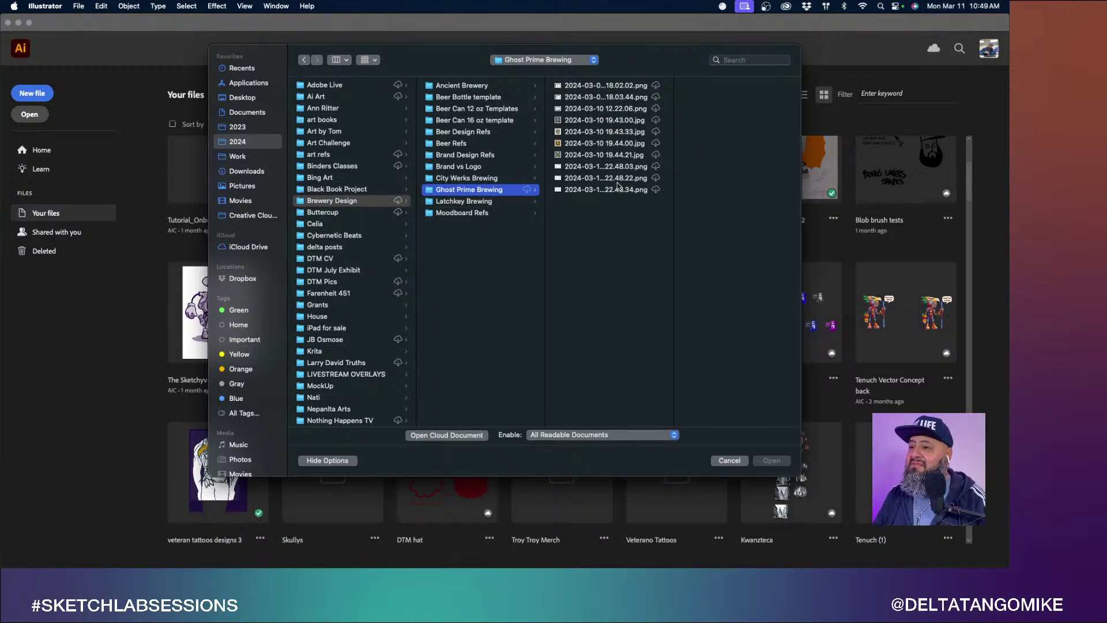
{"action": "key", "text": "Down"}
{"action": "key", "text": "Down"}
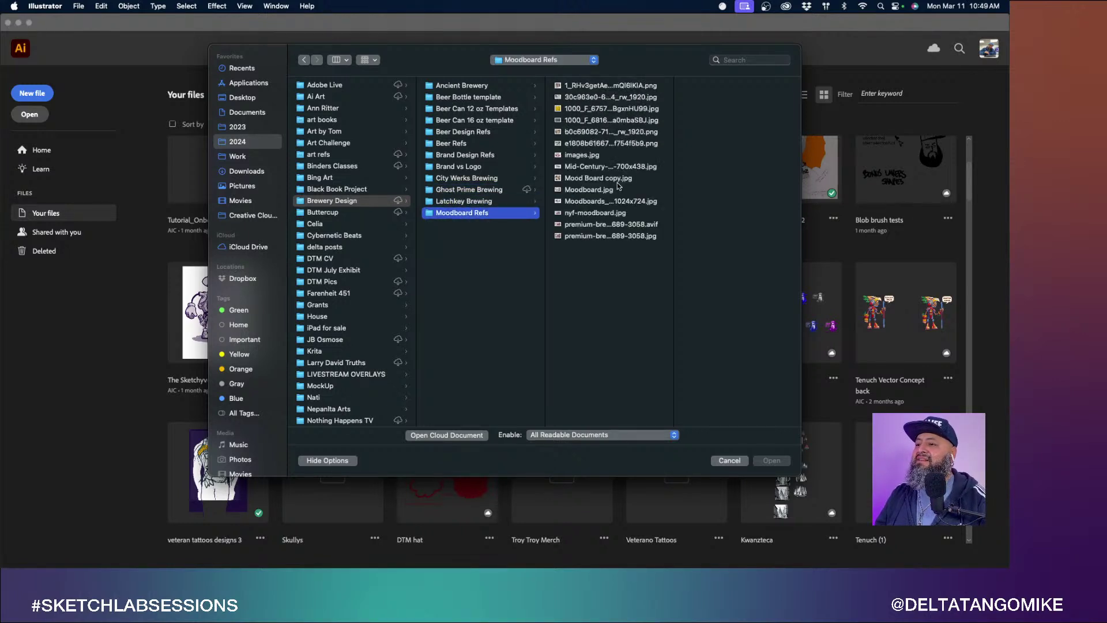
Go back up the subfolders to Ancient Brewery and return to the parent Brewery Design folder.
{"action": "key", "text": "Up"}
{"action": "key", "text": "Up"}
{"action": "key", "text": "Up"}
{"action": "key", "text": "Up"}
{"action": "key", "text": "Up"}
{"action": "key", "text": "Up"}
{"action": "key", "text": "Up"}
{"action": "key", "text": "Up"}
{"action": "key", "text": "Up"}
{"action": "key", "text": "Up"}
{"action": "key", "text": "Up"}
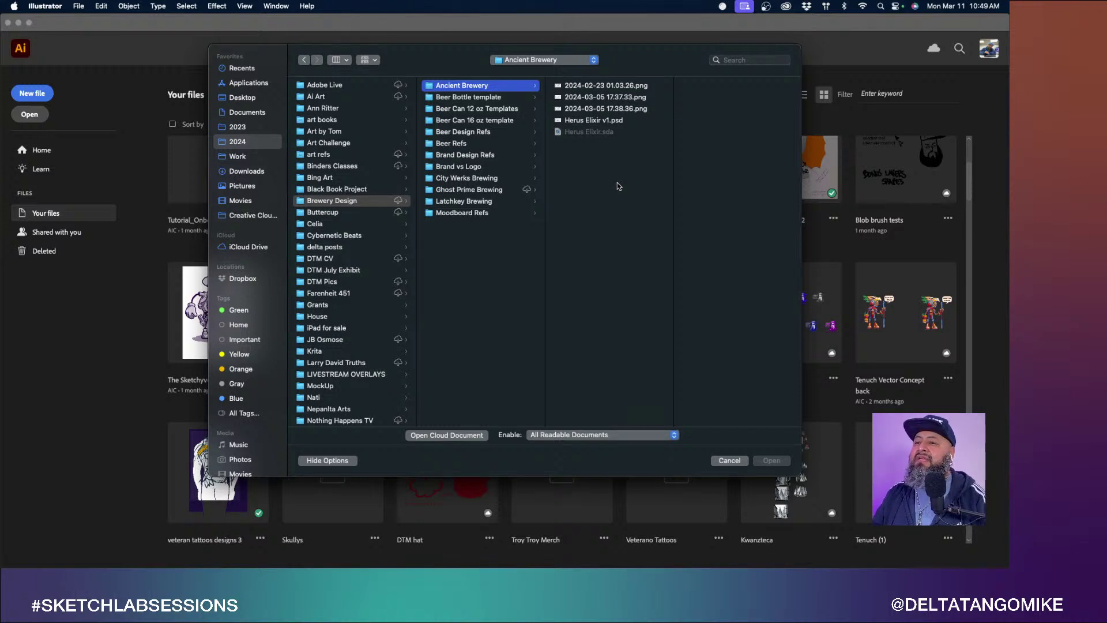
{"action": "key", "text": "Left"}
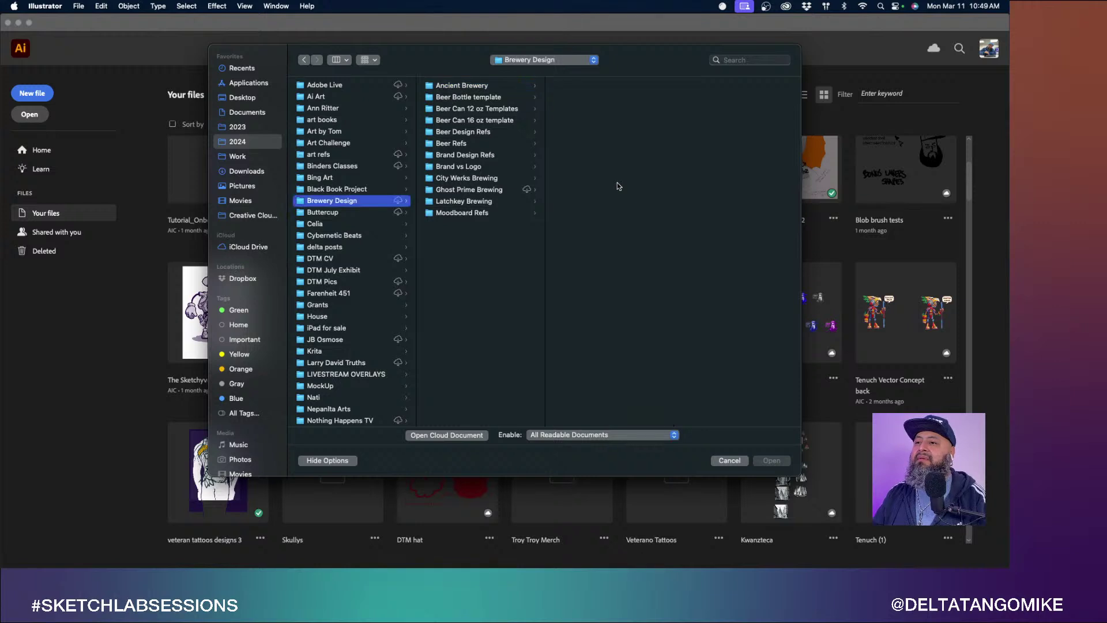
Browse the Adobe Live folder in 2024 to community show brewery and select community show brewery square ep 1.png.
{"action": "key", "text": "Up"}
{"action": "key", "text": "Up"}
{"action": "key", "text": "Up"}
{"action": "key", "text": "Up"}
{"action": "key", "text": "Up"}
{"action": "key", "text": "Up"}
{"action": "key", "text": "Up"}
{"action": "key", "text": "Up"}
{"action": "key", "text": "Up"}
{"action": "key", "text": "Up"}
{"action": "key", "text": "Up"}
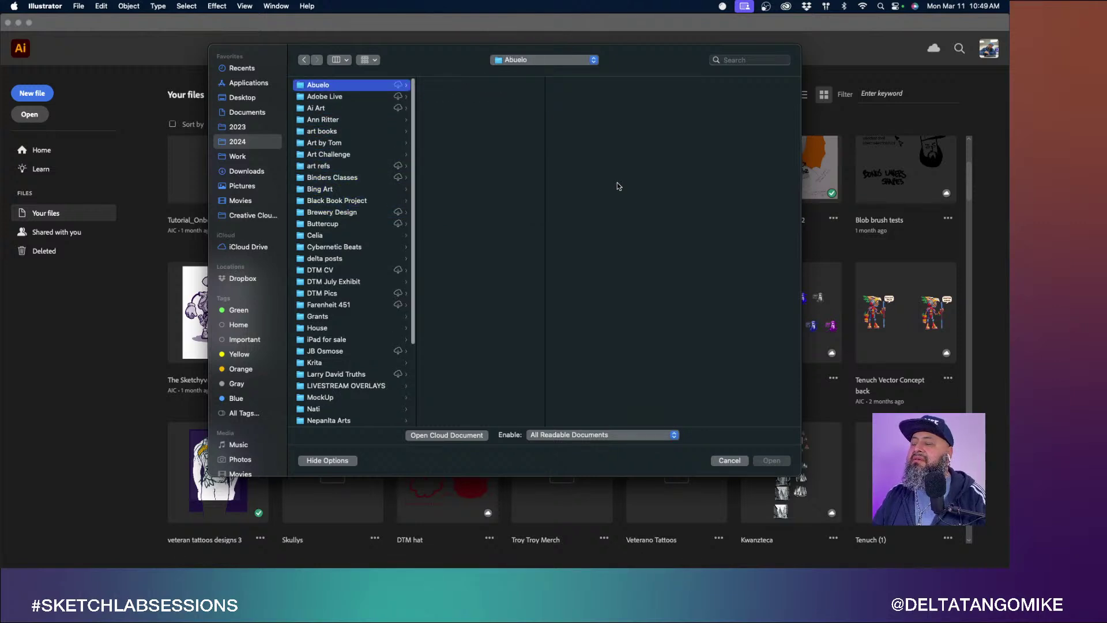
{"action": "key", "text": "Down"}
{"action": "key", "text": "Right"}
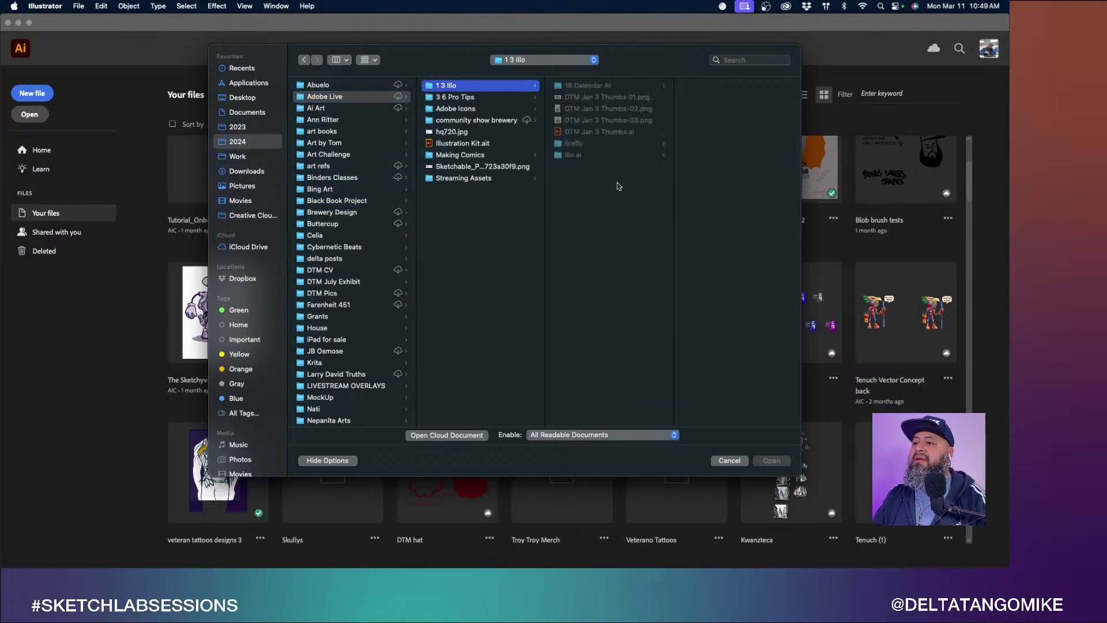
{"action": "key", "text": "Down"}
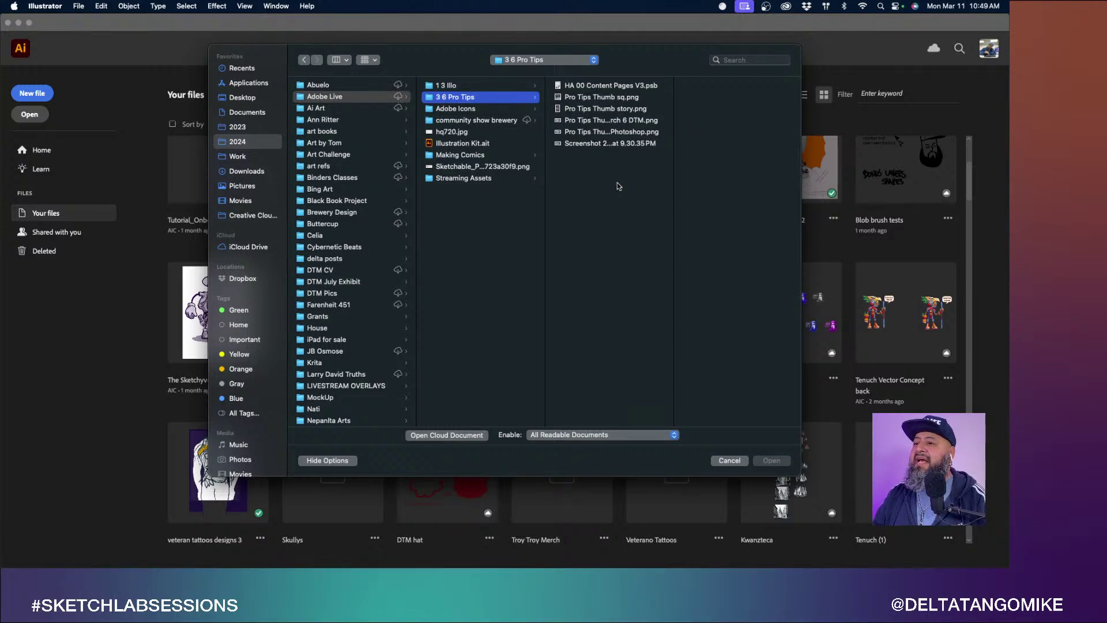
{"action": "key", "text": "Down"}
{"action": "key", "text": "Down"}
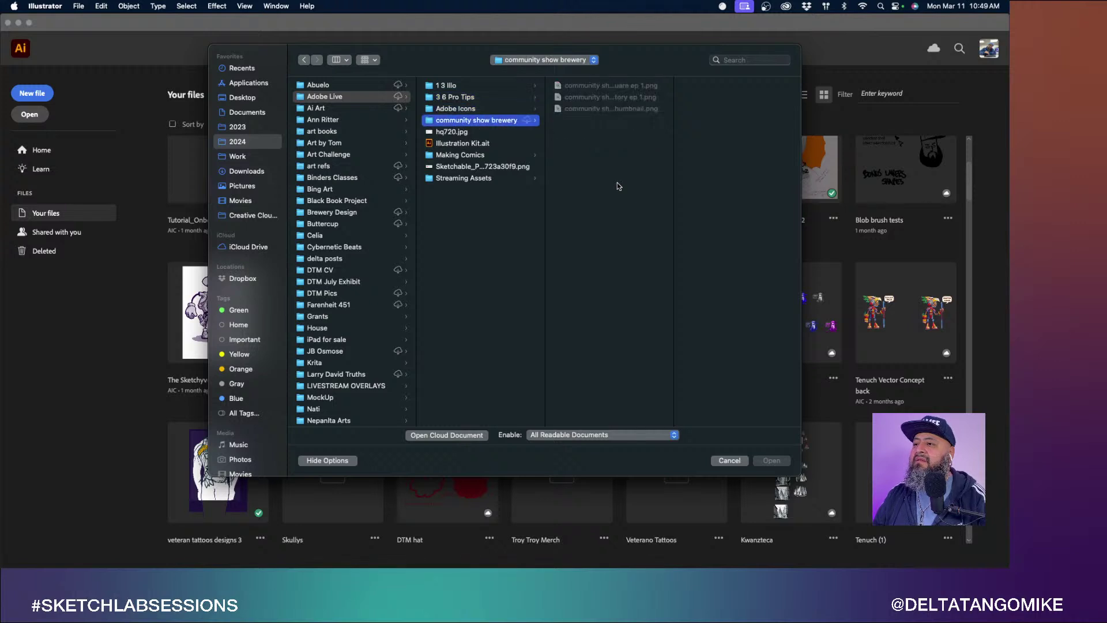
{"action": "key", "text": "Right"}
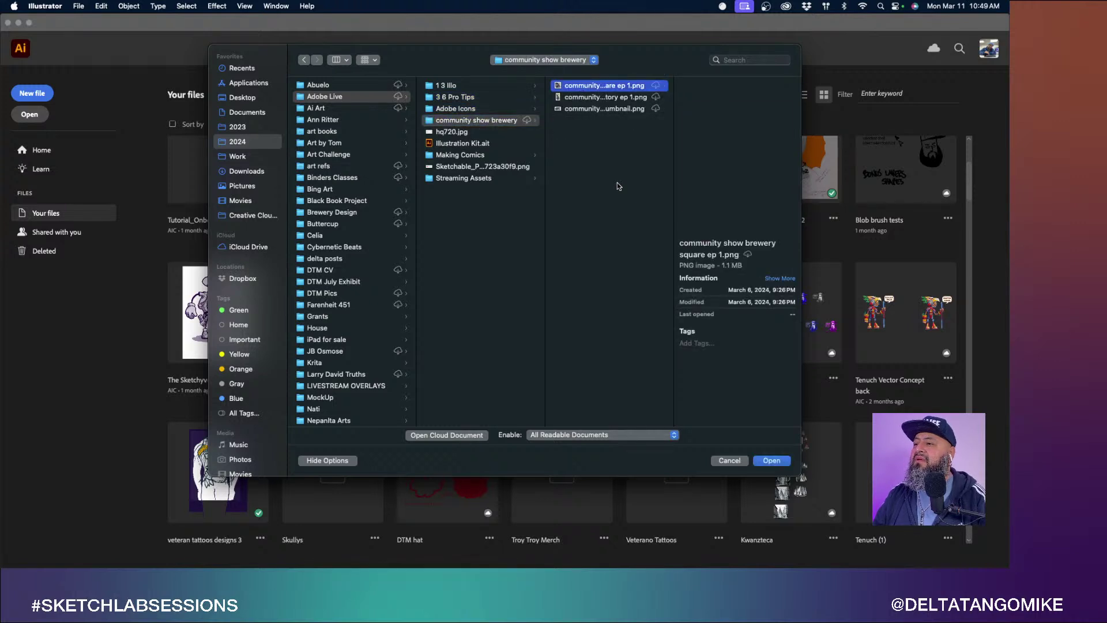
Open the Illustration Kit.ait template from the Adobe Live folder and close it again.
{"action": "key", "text": "Down"}
{"action": "key", "text": "Down"}
{"action": "key", "text": "Left"}
{"action": "key", "text": "Down"}
{"action": "key", "text": "Down"}
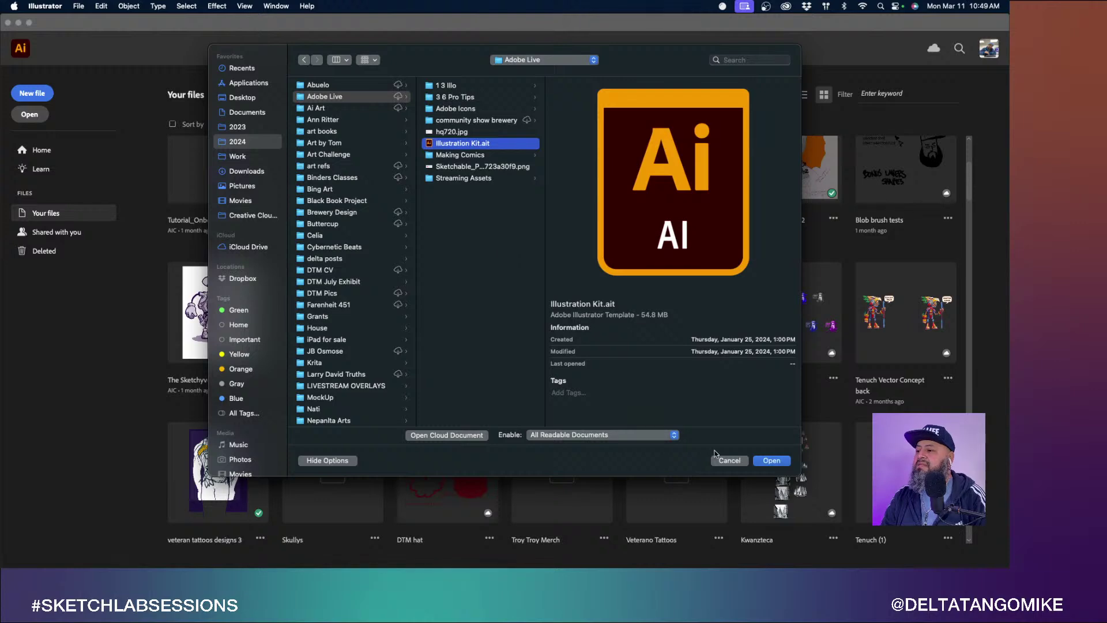
{"action": "left_click", "coordinate": [764, 464]}
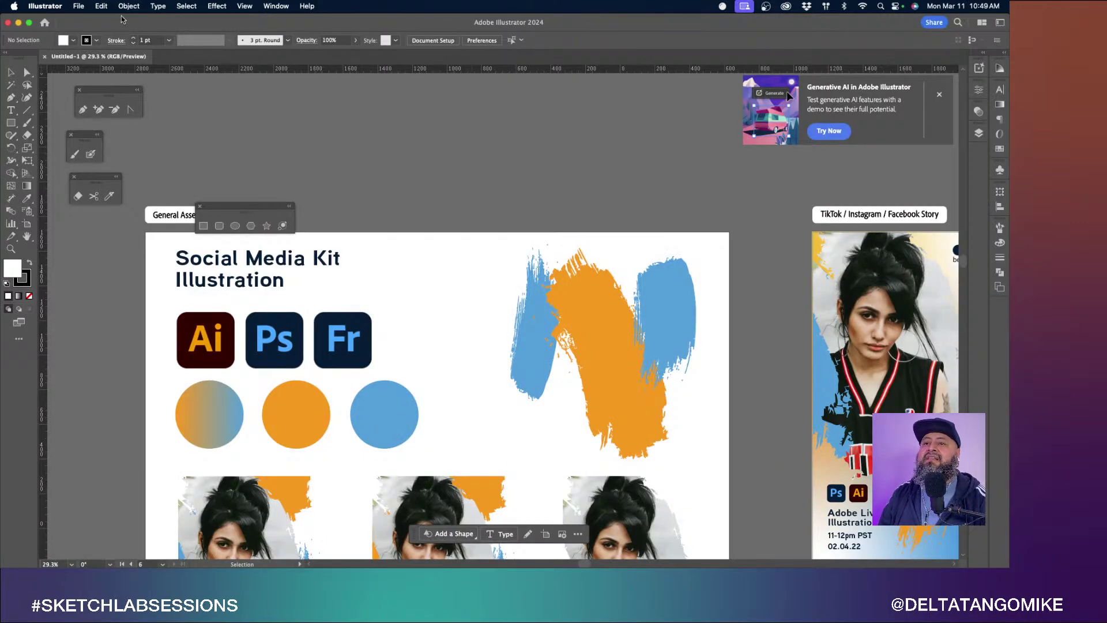
{"action": "left_click", "coordinate": [43, 57]}
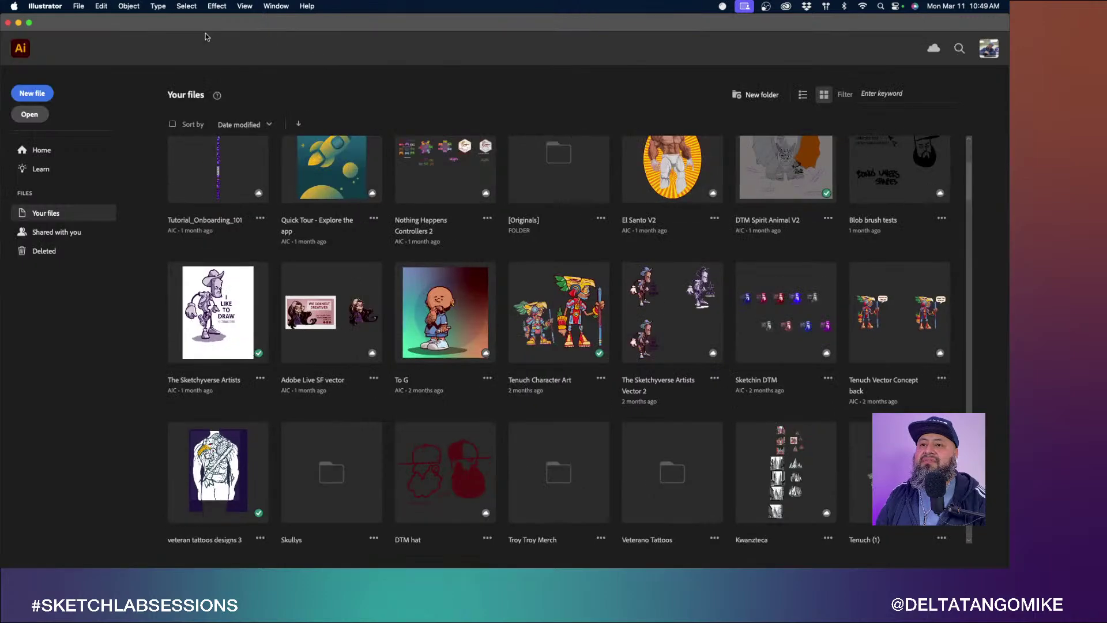
Start opening a local file again and go to the Brewery Design folder in 2024.
{"action": "left_click", "coordinate": [29, 114]}
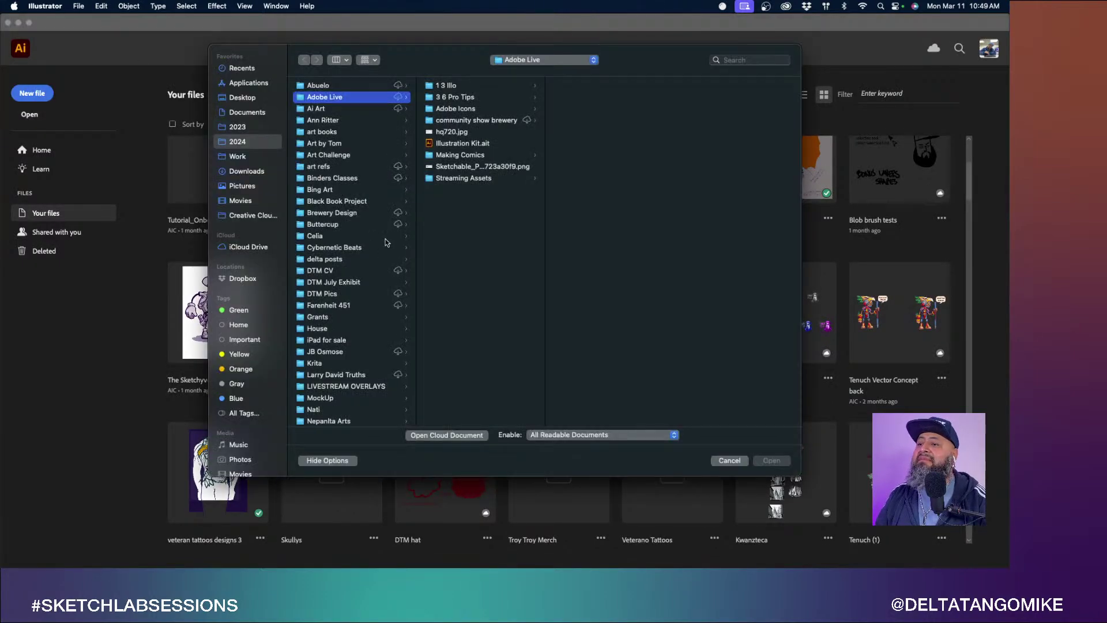
{"action": "left_click", "coordinate": [346, 214]}
{"action": "scroll", "coordinate": [346, 214], "scroll_direction": "down", "scroll_amount": 5}
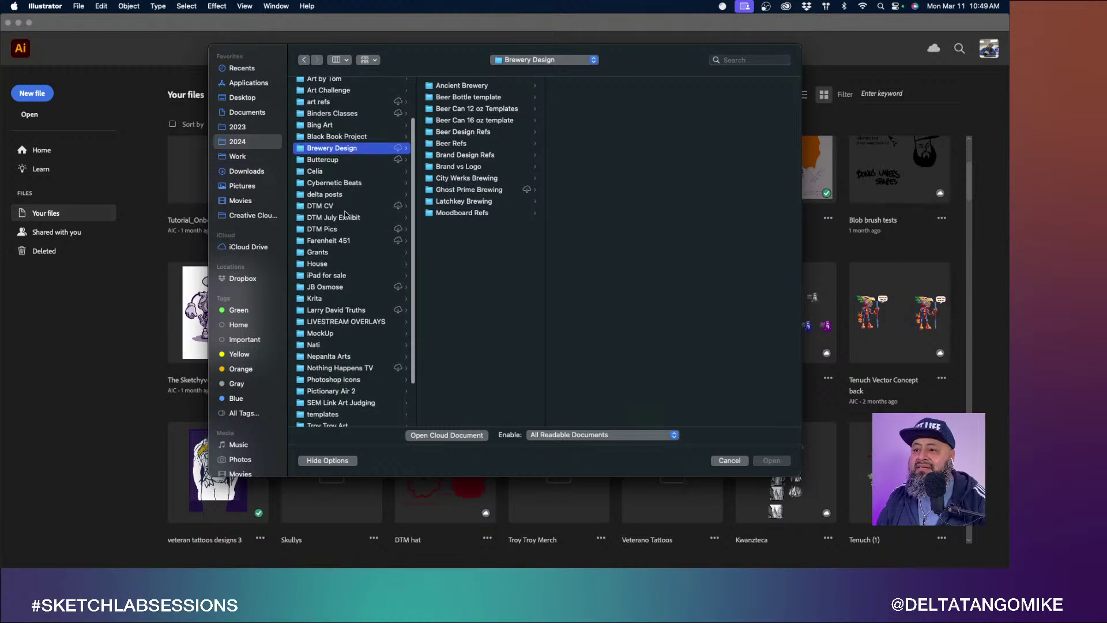
{"action": "scroll", "coordinate": [346, 214], "scroll_direction": "up", "scroll_amount": 5}
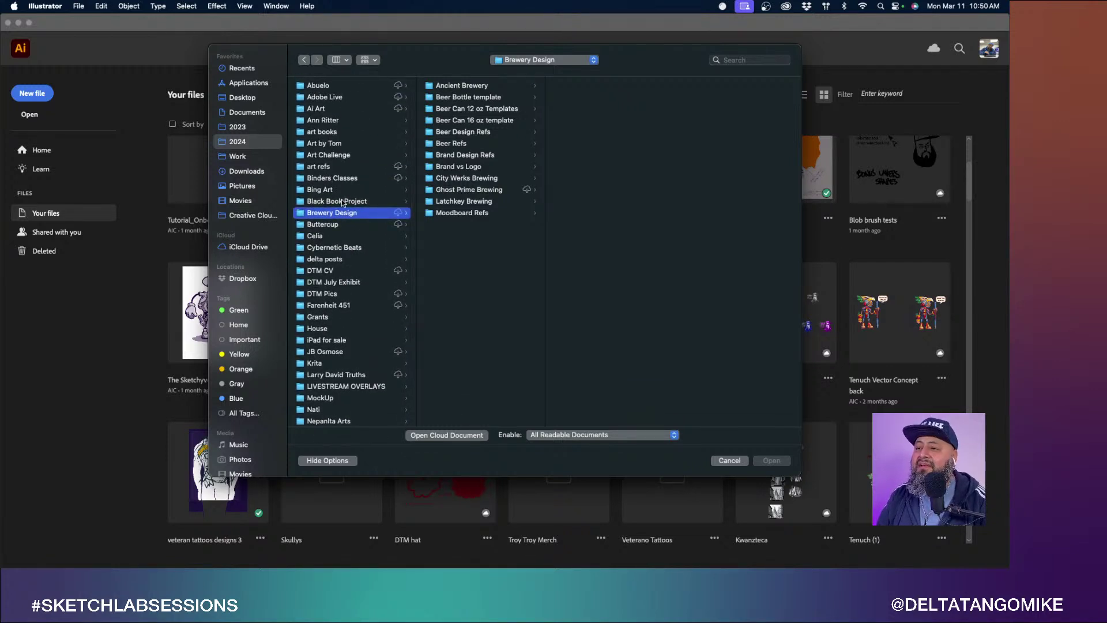
{"action": "scroll", "coordinate": [348, 258], "scroll_direction": "down", "scroll_amount": 3}
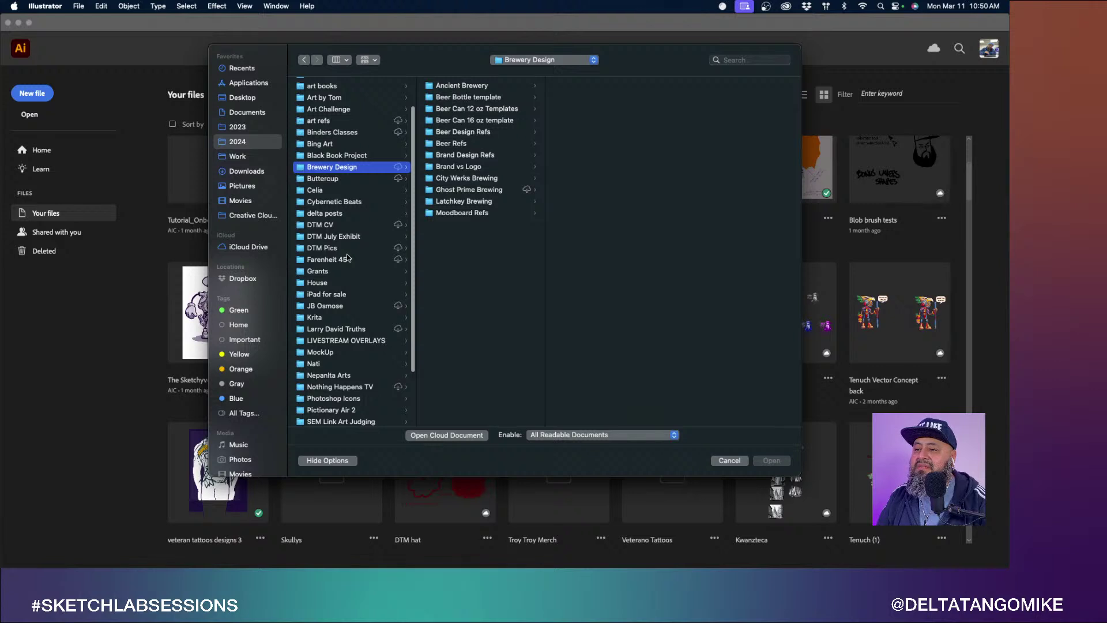
{"action": "scroll", "coordinate": [347, 258], "scroll_direction": "up", "scroll_amount": 3}
Check the contents of each Brewery Design subfolder, from Ancient Brewery through to Moodboard Refs.
{"action": "key", "text": "Right"}
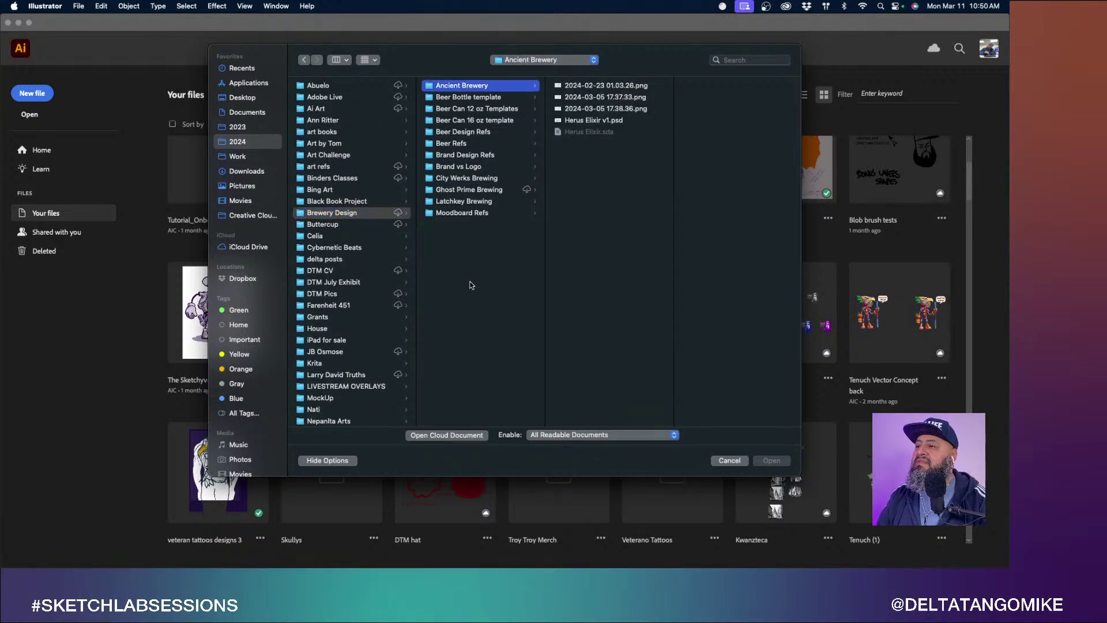
{"action": "key", "text": "Down"}
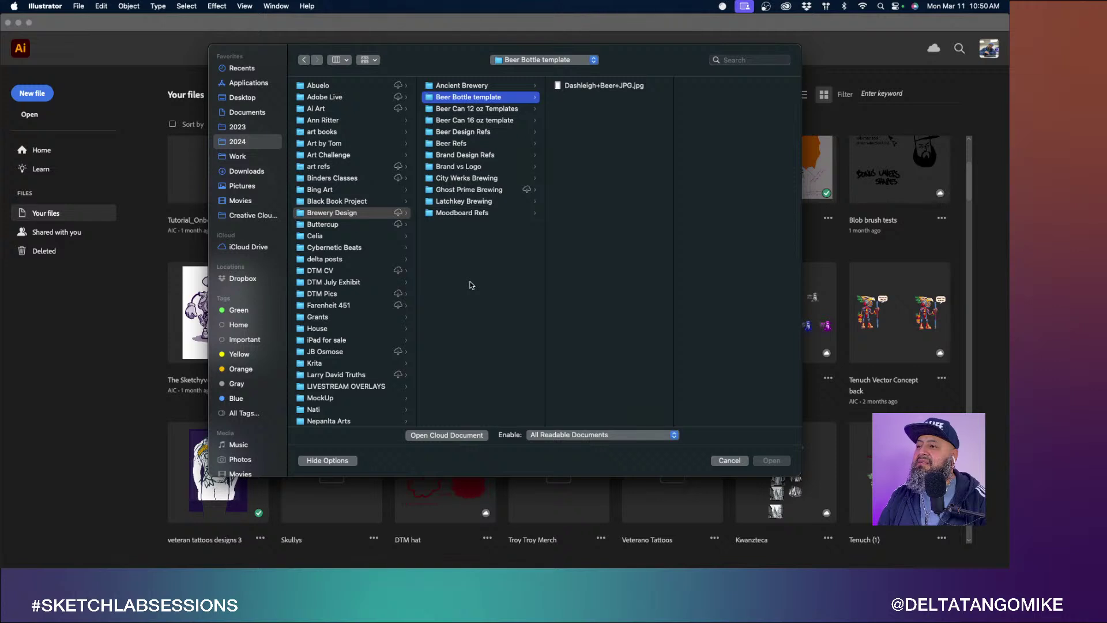
{"action": "key", "text": "Down"}
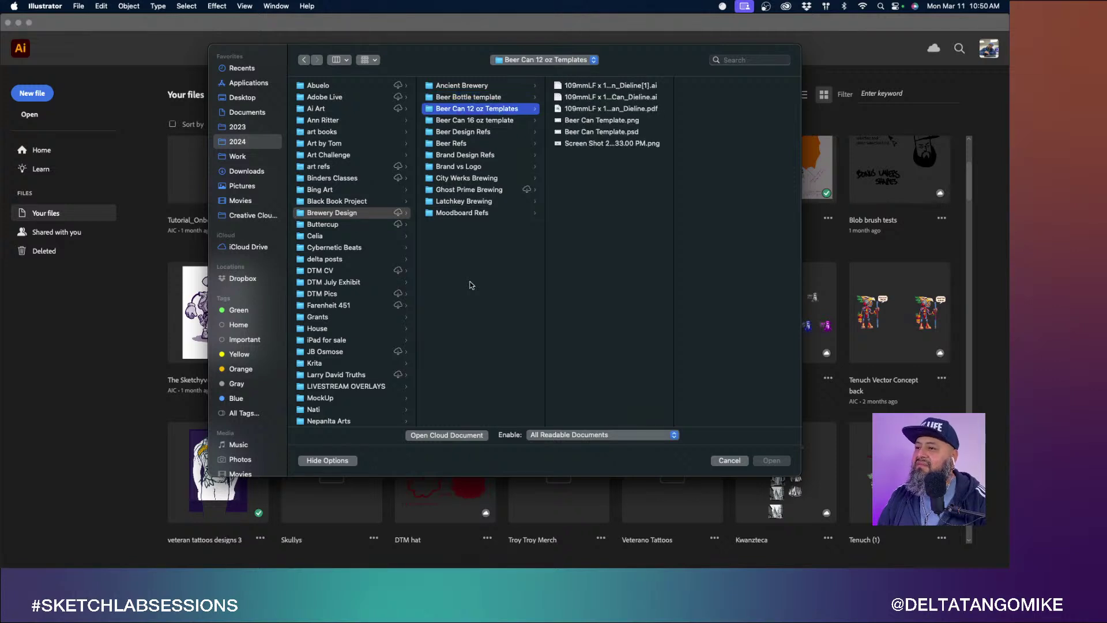
{"action": "key", "text": "Down"}
{"action": "key", "text": "Down"}
{"action": "key", "text": "Down"}
{"action": "key", "text": "Down"}
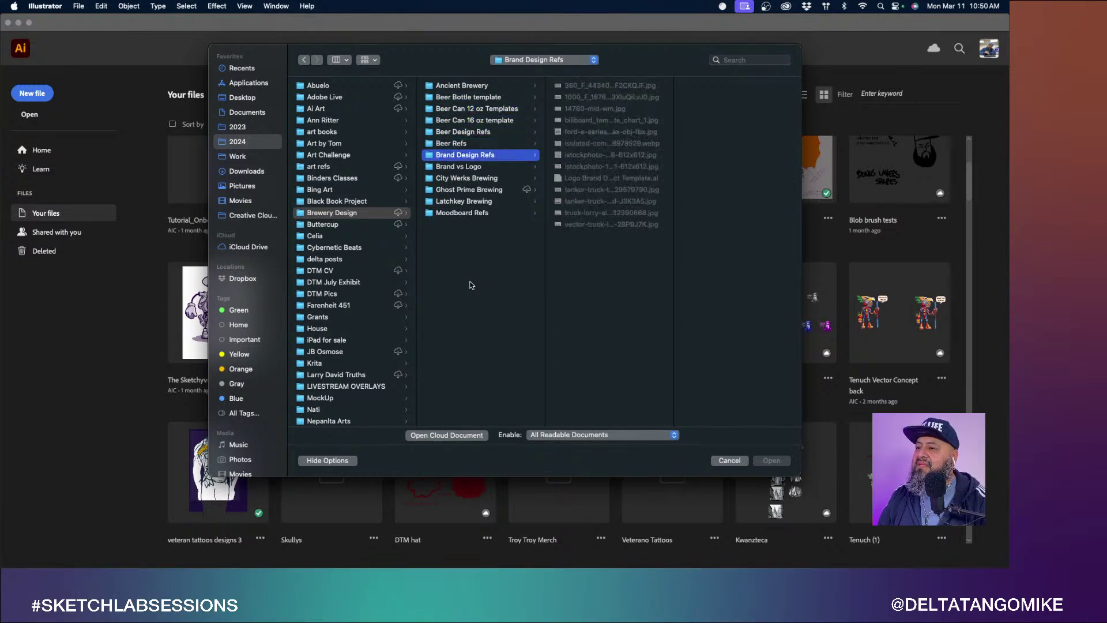
{"action": "key", "text": "Down"}
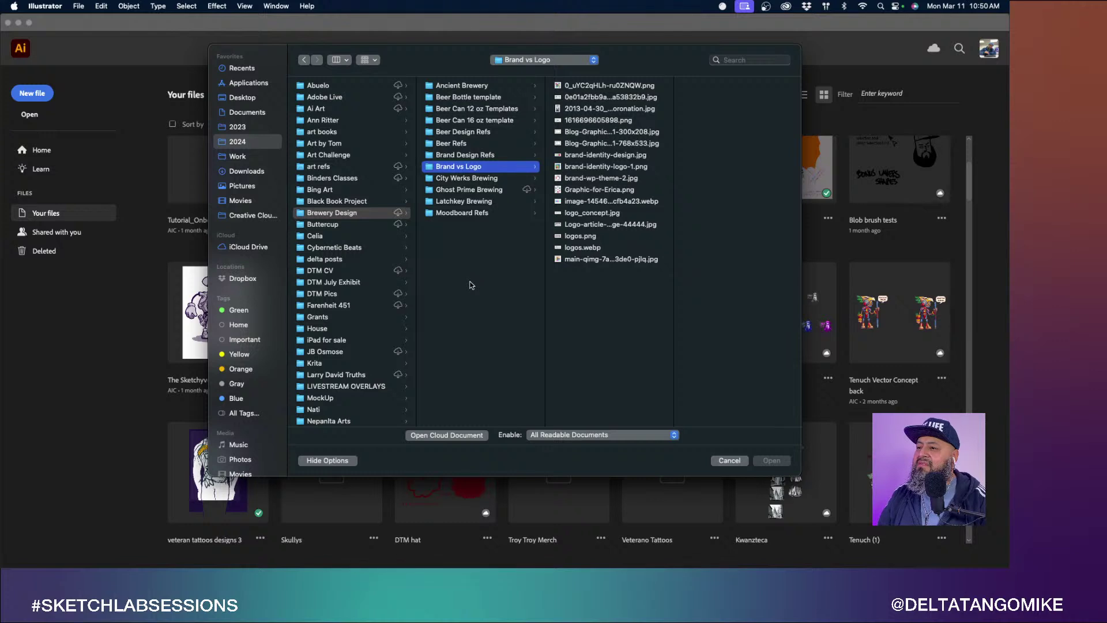
{"action": "key", "text": "Down"}
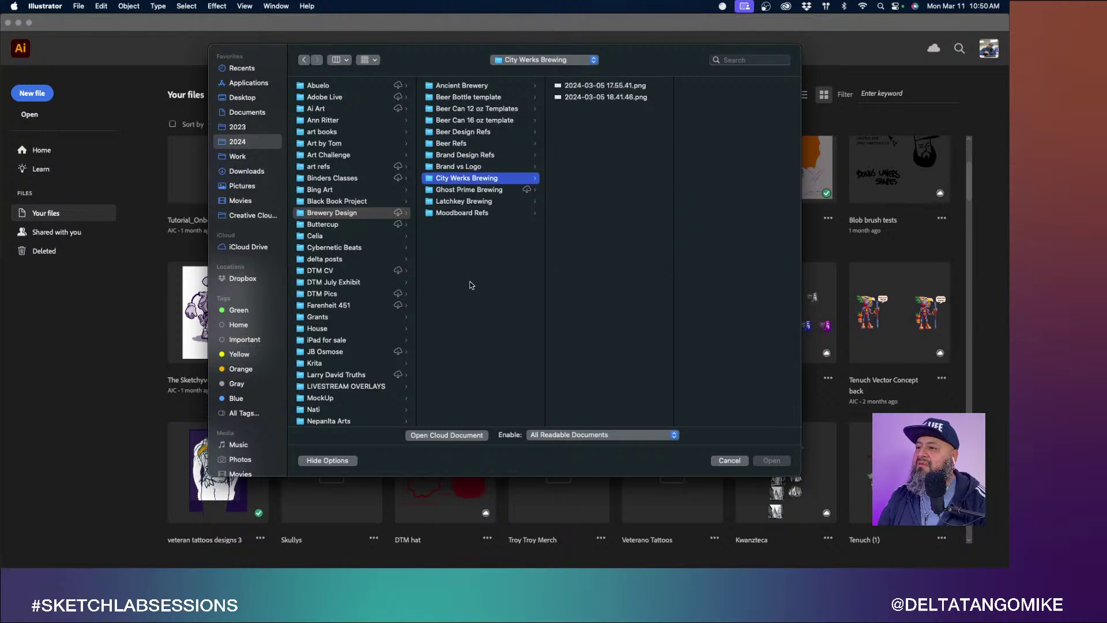
{"action": "key", "text": "Down"}
{"action": "key", "text": "Down"}
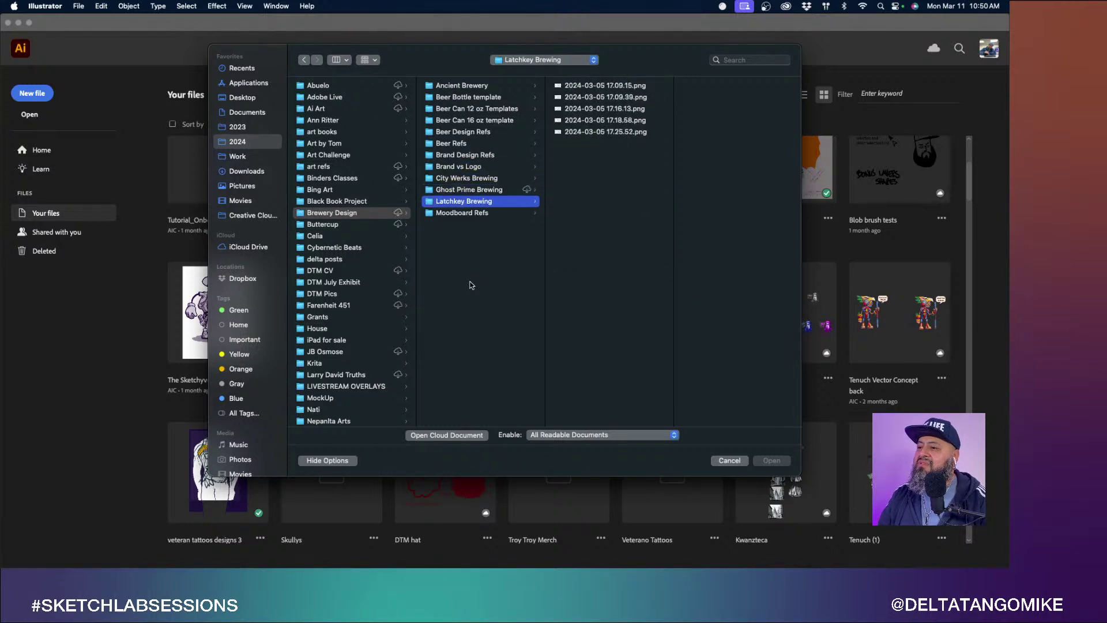
{"action": "key", "text": "Down"}
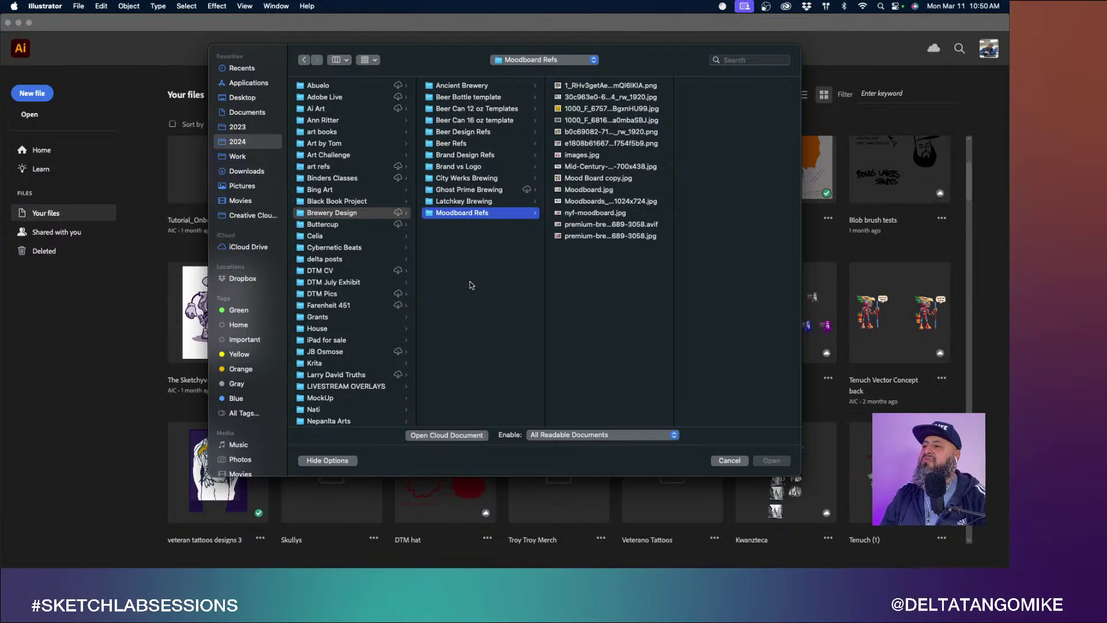
Return to the Beer Can 12 oz Templates folder and preview its two Illustrator dieline files.
{"action": "key", "text": "Up"}
{"action": "key", "text": "Up"}
{"action": "key", "text": "Up"}
{"action": "key", "text": "Up"}
{"action": "key", "text": "Up"}
{"action": "key", "text": "Up"}
{"action": "key", "text": "Up"}
{"action": "key", "text": "Up"}
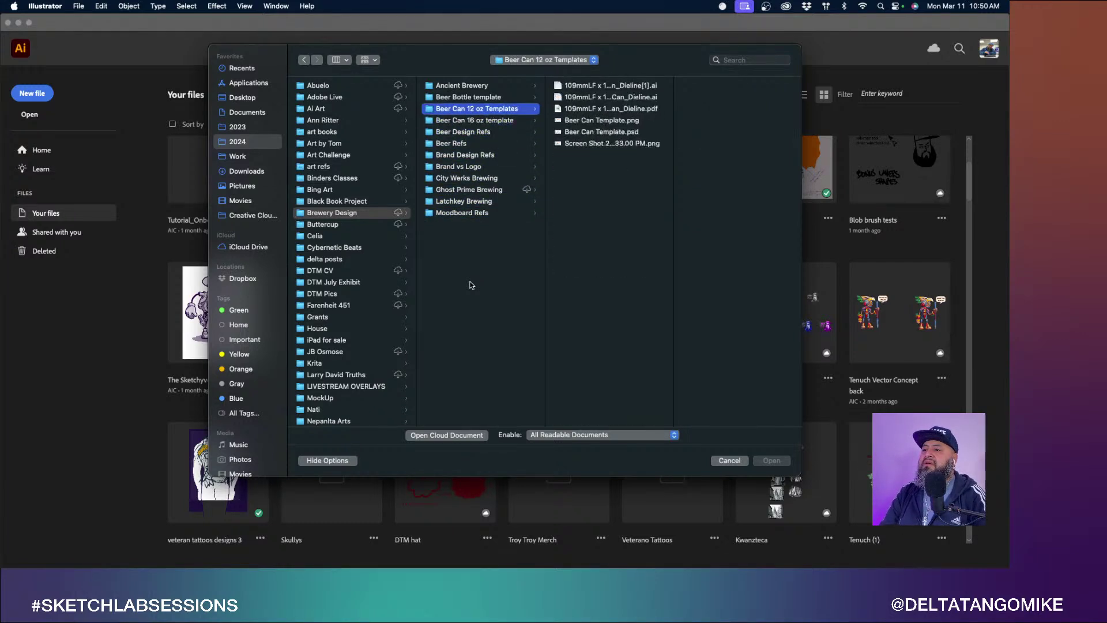
{"action": "key", "text": "Up"}
{"action": "key", "text": "Down"}
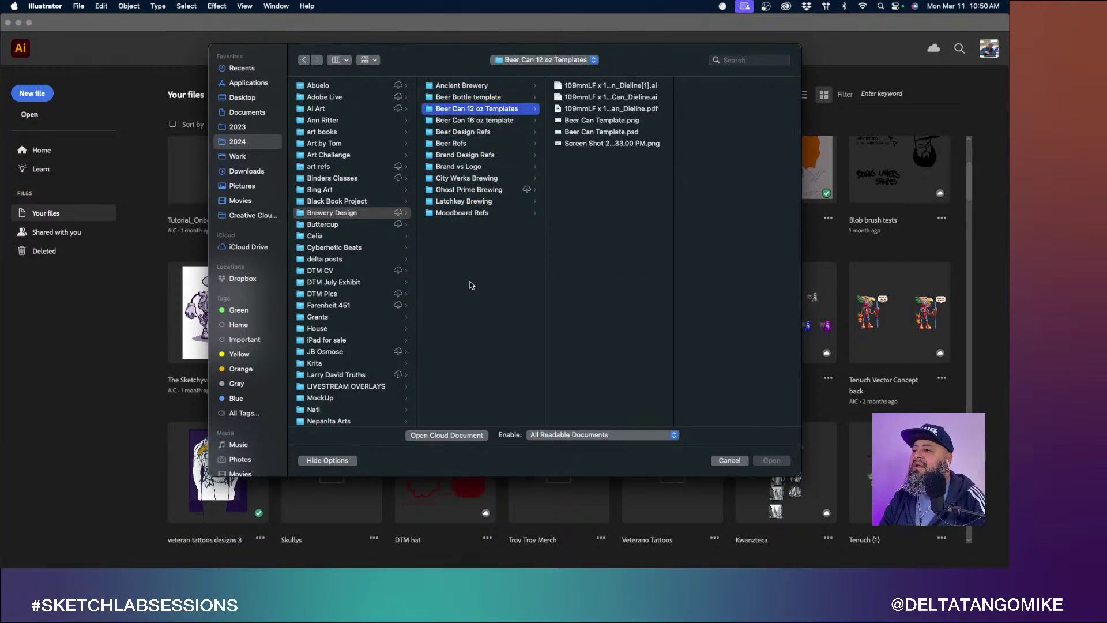
{"action": "key", "text": "Right"}
{"action": "key", "text": "Down"}
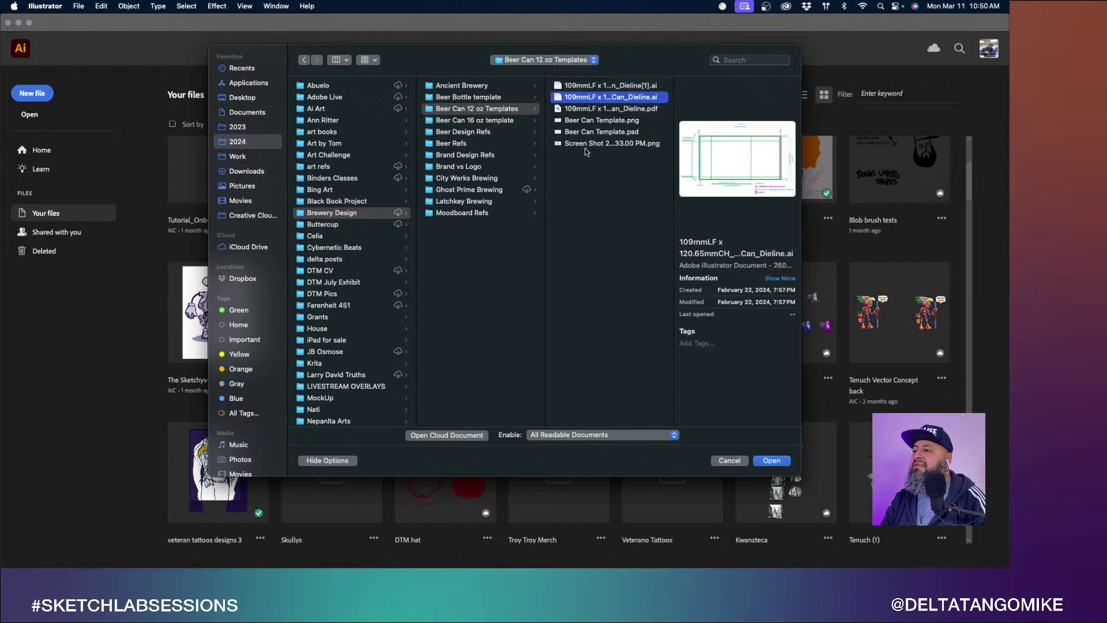
{"action": "key", "text": "Up"}
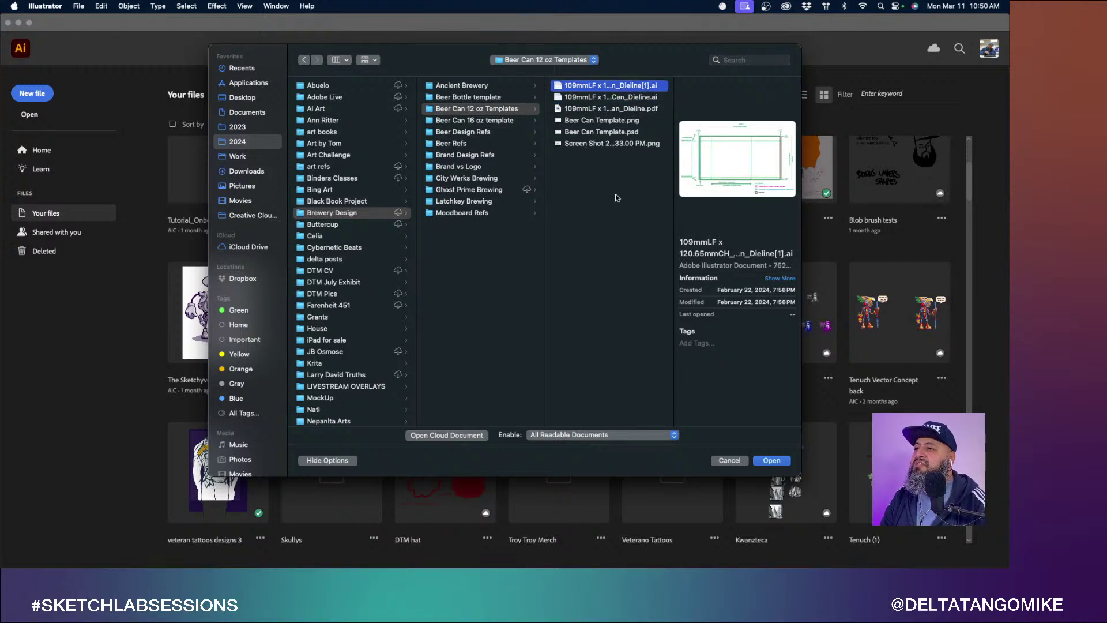
{"action": "key", "text": "Down"}
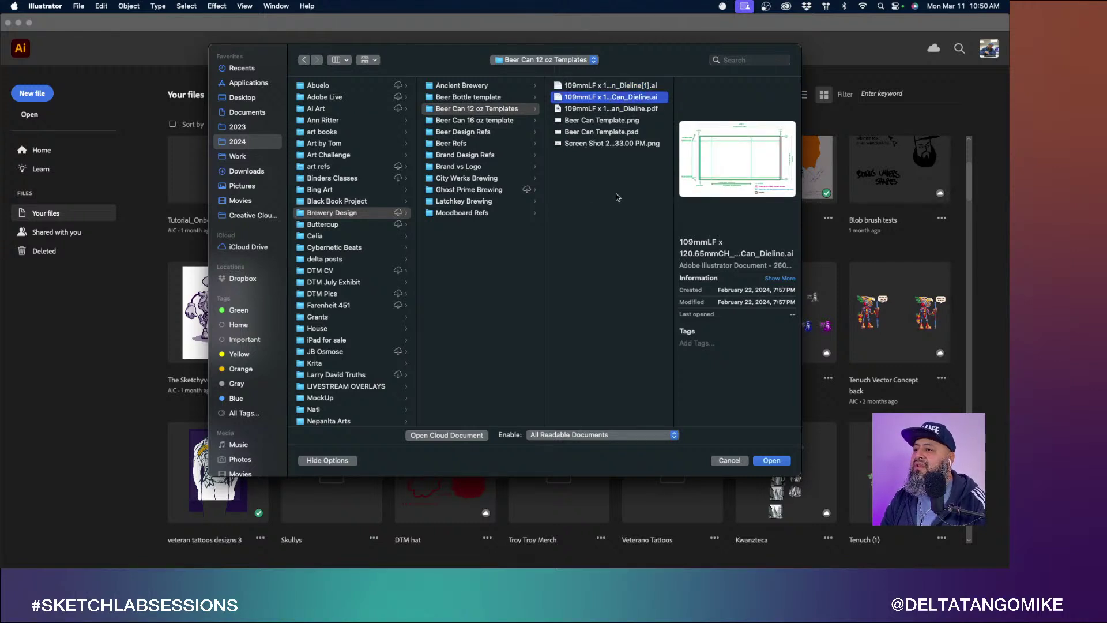
Preview the beer container infographic in the Beer Can 16 oz template folder, and recheck the 12 oz Illustrator dielines.
{"action": "key", "text": "Left"}
{"action": "key", "text": "Down"}
{"action": "key", "text": "Right"}
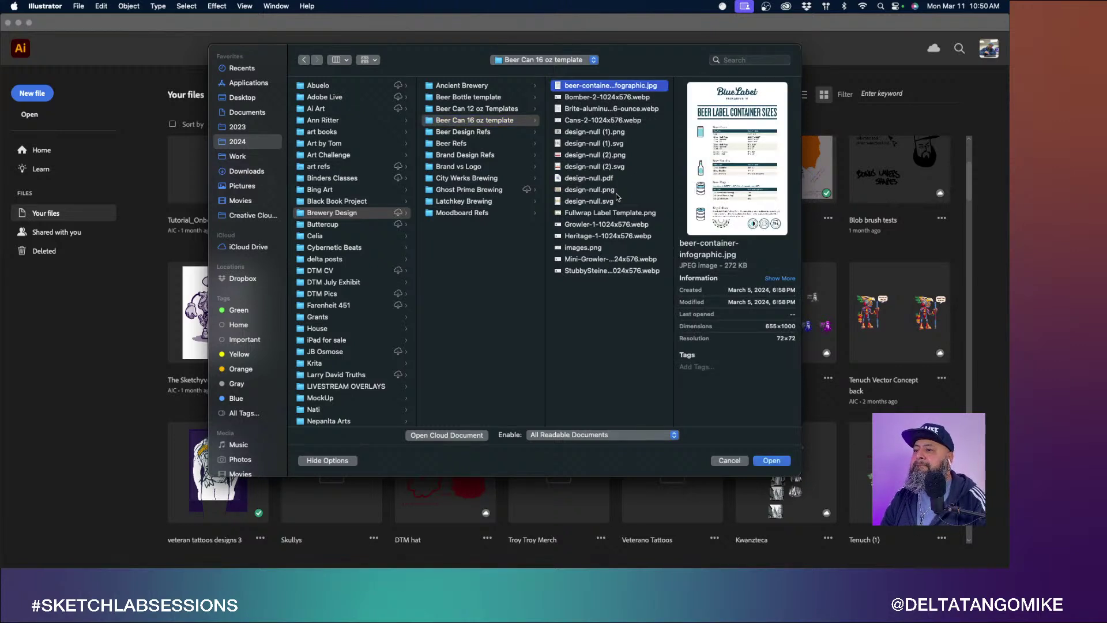
{"action": "key", "text": "Left"}
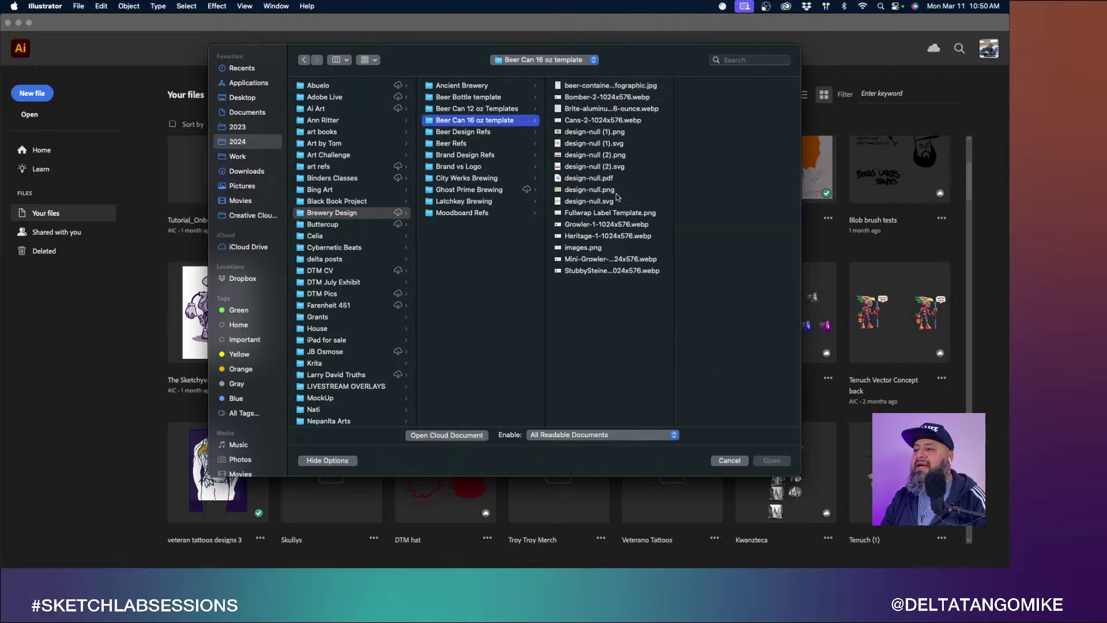
{"action": "key", "text": "Up"}
{"action": "key", "text": "Right"}
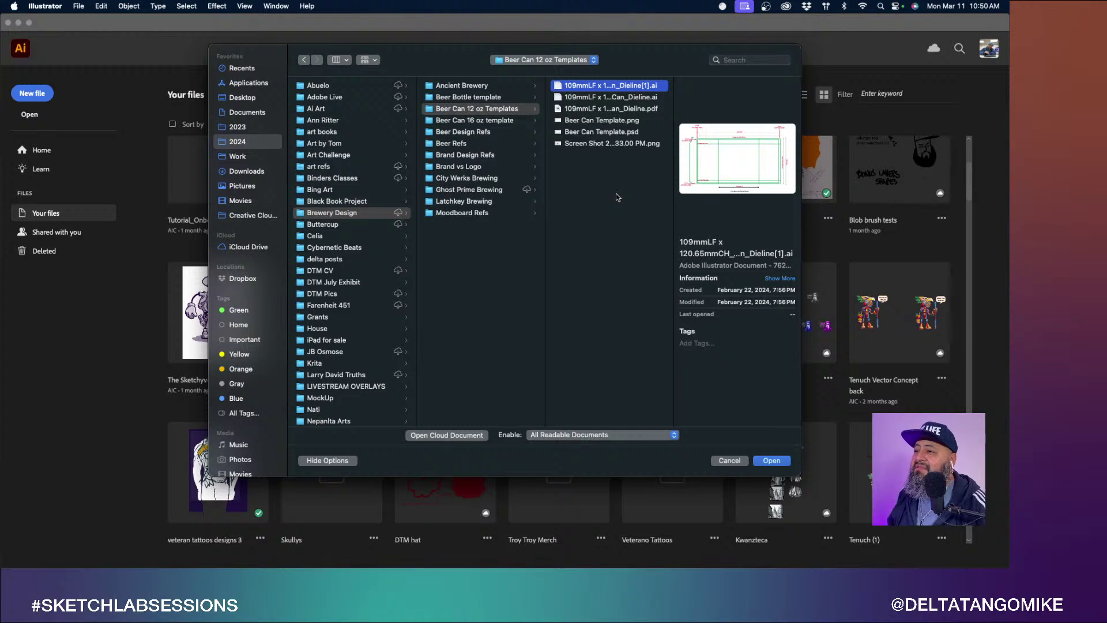
{"action": "key", "text": "Down"}
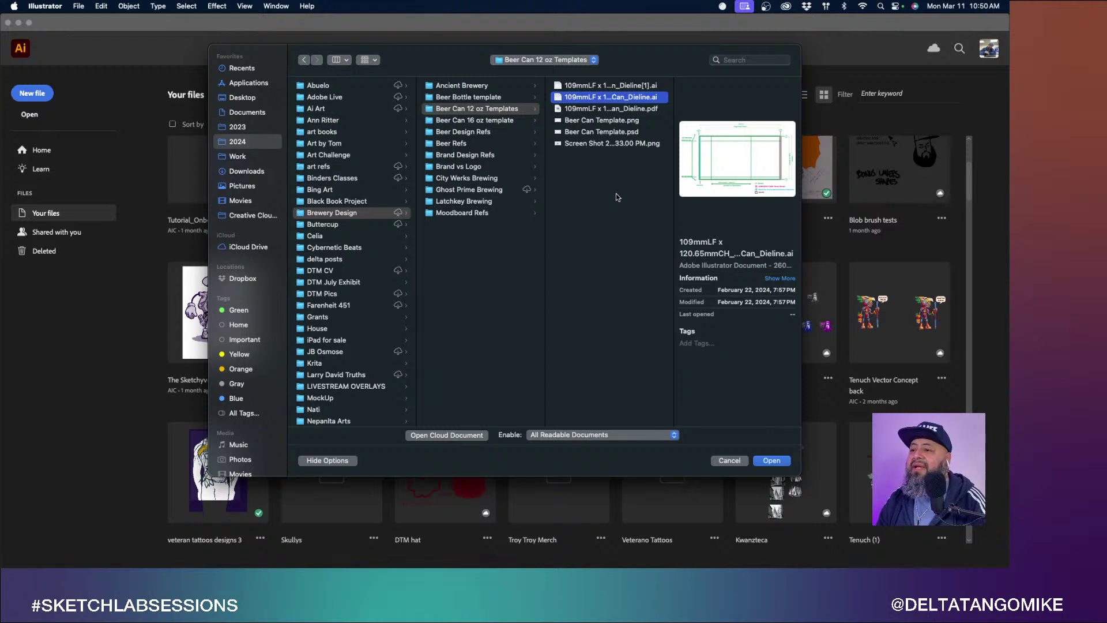
{"action": "key", "text": "Left"}
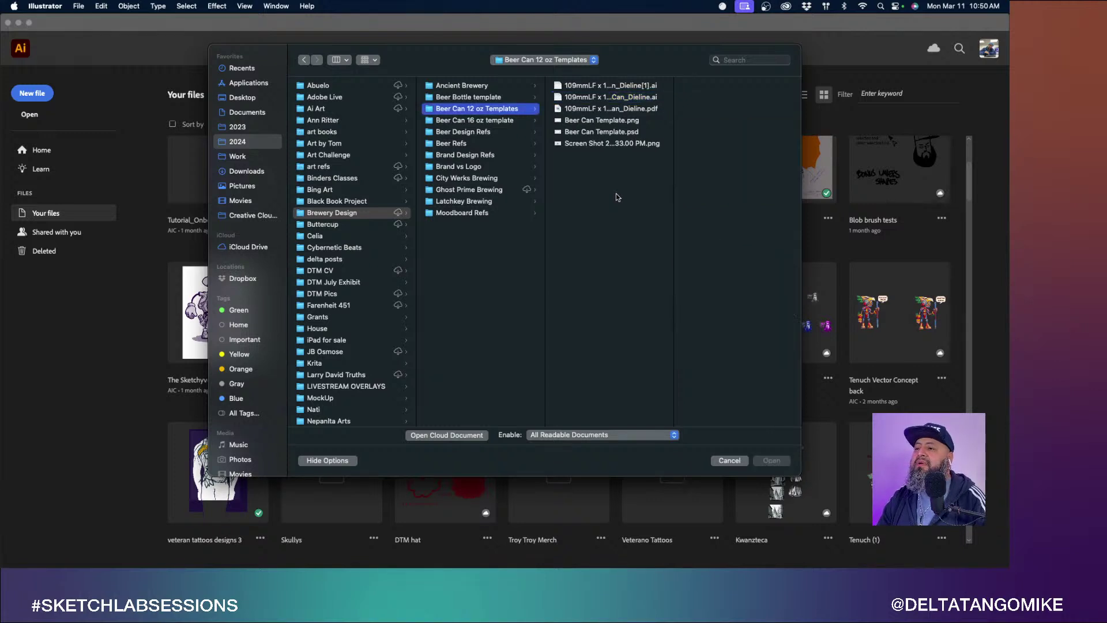
Open Logo Brand Design Project Template.ai from the Brand Design Refs folder.
{"action": "key", "text": "Down"}
{"action": "key", "text": "Down"}
{"action": "key", "text": "Down"}
{"action": "key", "text": "Down"}
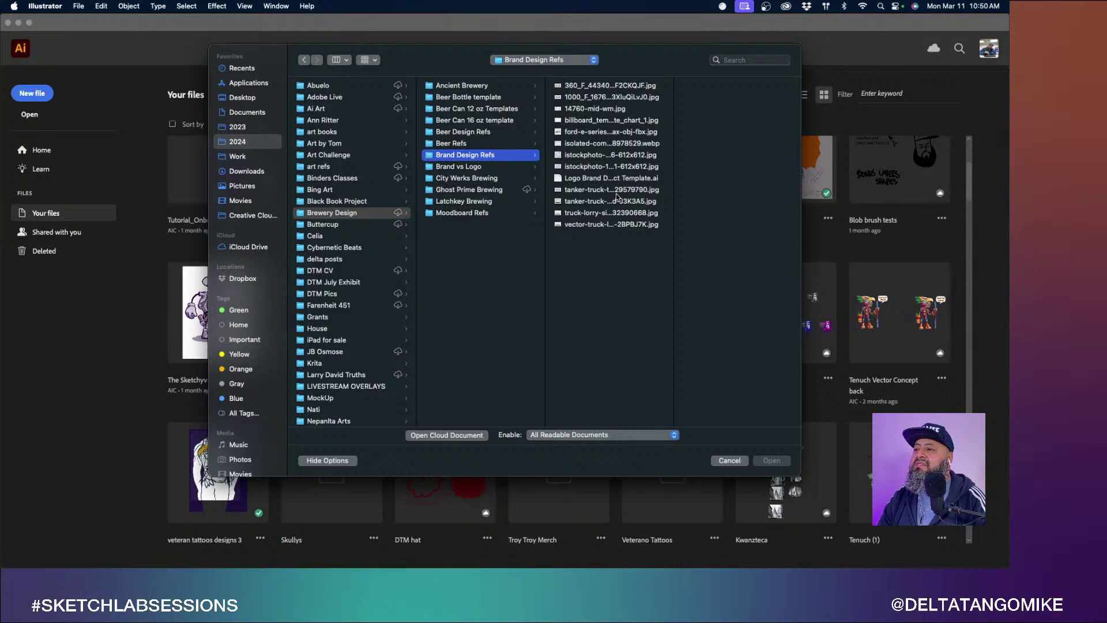
{"action": "key", "text": "Right"}
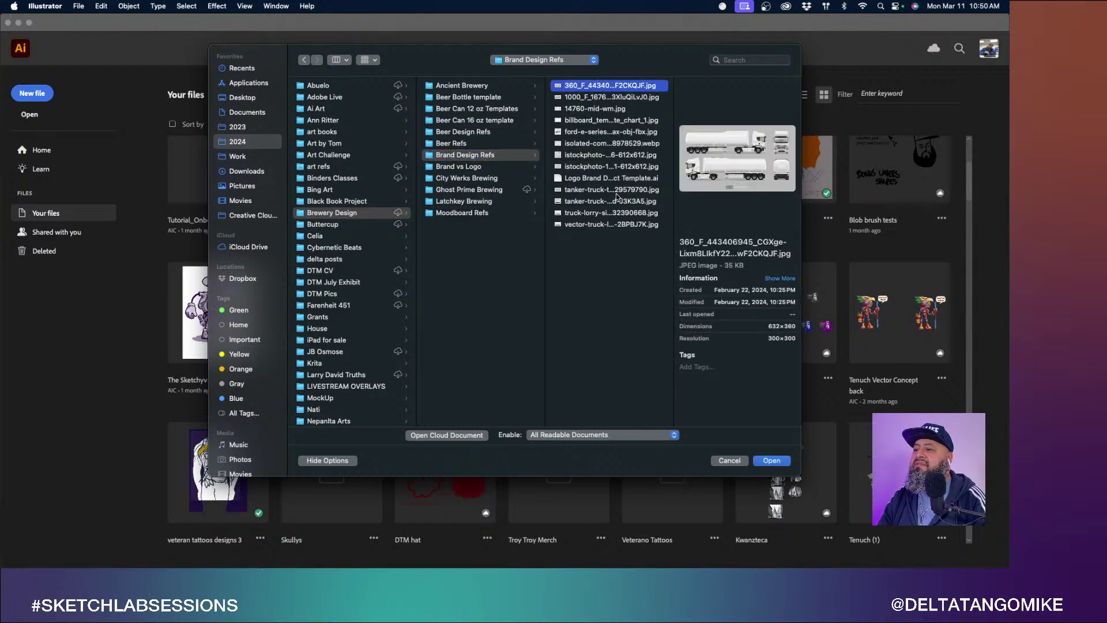
{"action": "left_click", "coordinate": [583, 178]}
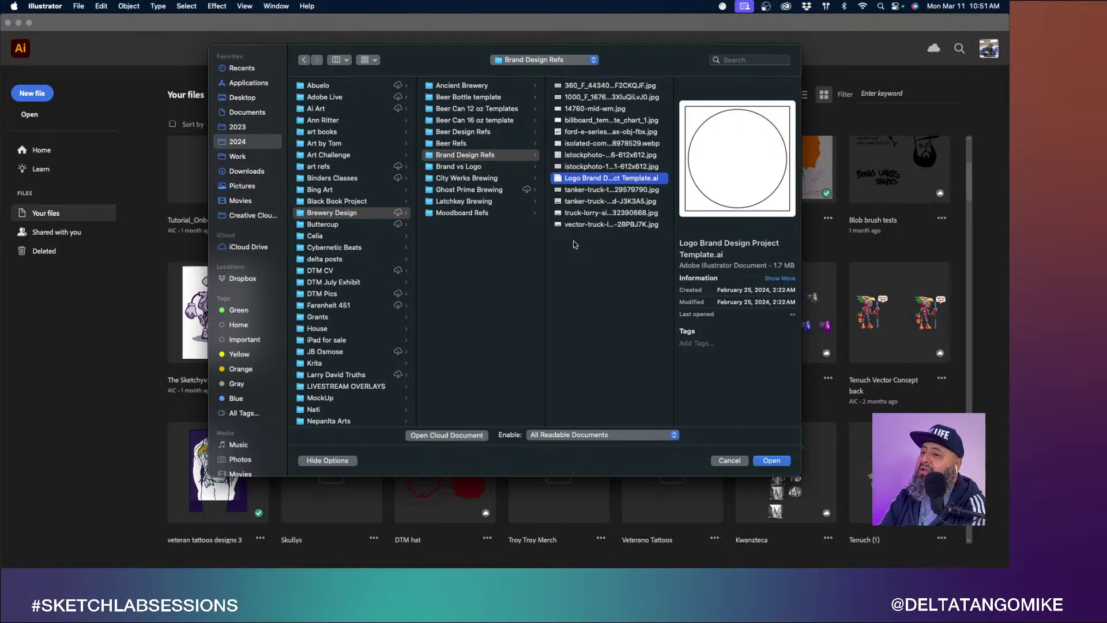
{"action": "left_click", "coordinate": [770, 461]}
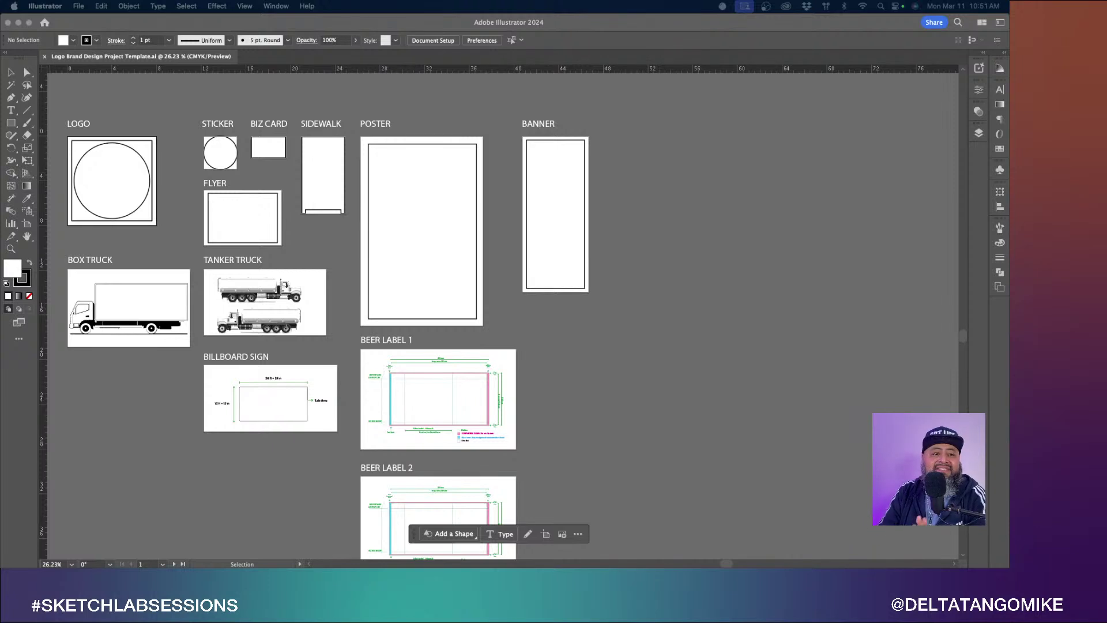
Examine the template's artboards, from the logo, sticker and poster layouts to the trucks, billboard sign and both beer labels.
{"action": "scroll", "coordinate": [286, 283], "scroll_direction": "left", "scroll_amount": 10}
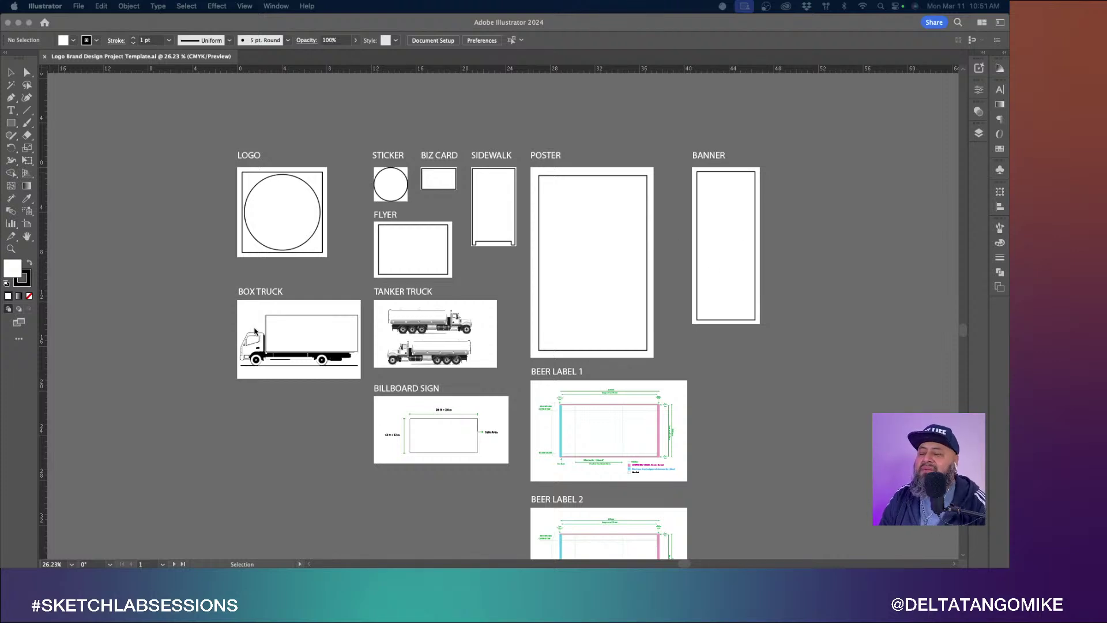
{"action": "scroll", "coordinate": [255, 331], "scroll_direction": "right", "scroll_amount": 2}
{"action": "scroll", "coordinate": [255, 332], "scroll_direction": "down", "scroll_amount": 1}
{"action": "scroll", "coordinate": [255, 331], "scroll_direction": "down", "scroll_amount": 5}
{"action": "scroll", "coordinate": [255, 332], "scroll_direction": "left", "scroll_amount": 2}
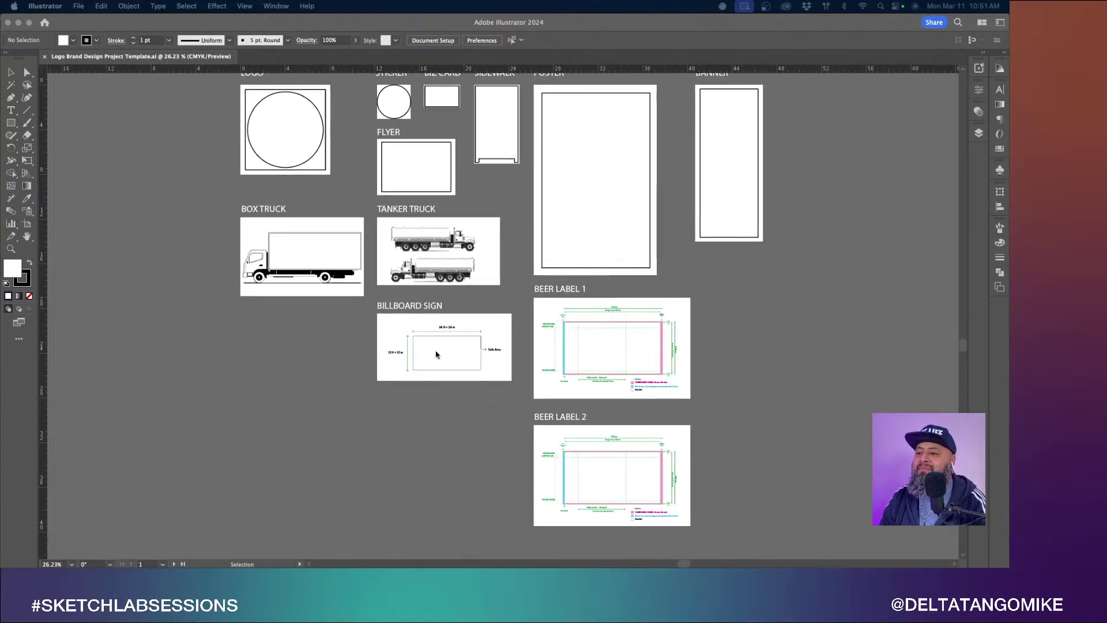
{"action": "scroll", "coordinate": [436, 354], "scroll_direction": "up", "scroll_amount": 4}
{"action": "scroll", "coordinate": [436, 354], "scroll_direction": "right", "scroll_amount": 4}
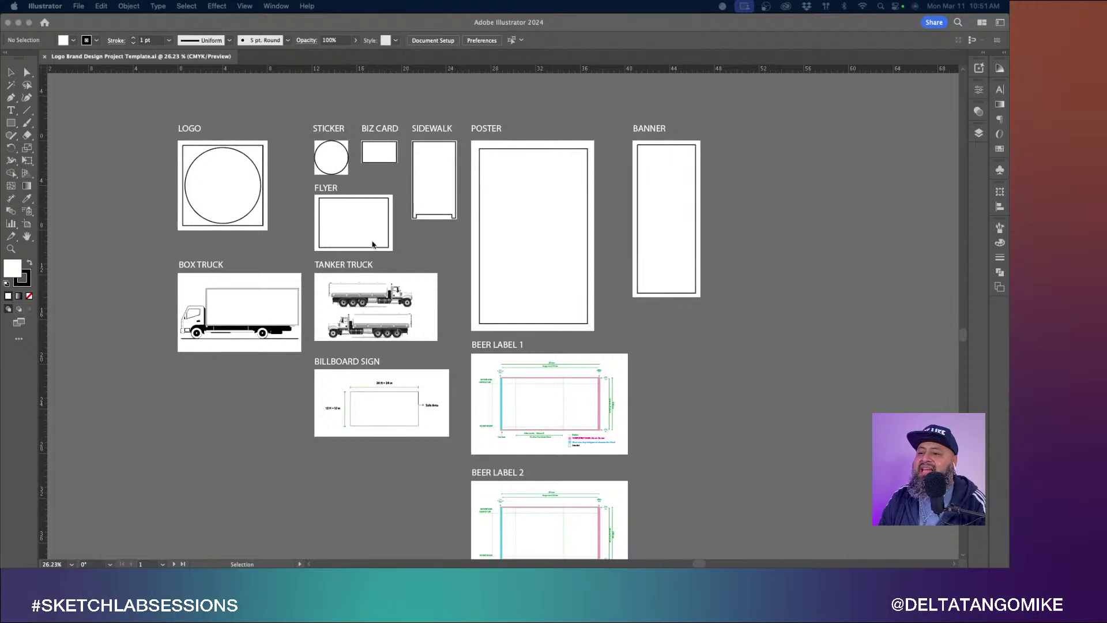
{"action": "scroll", "coordinate": [452, 322], "scroll_direction": "down", "scroll_amount": 7}
{"action": "scroll", "coordinate": [452, 322], "scroll_direction": "right", "scroll_amount": 4}
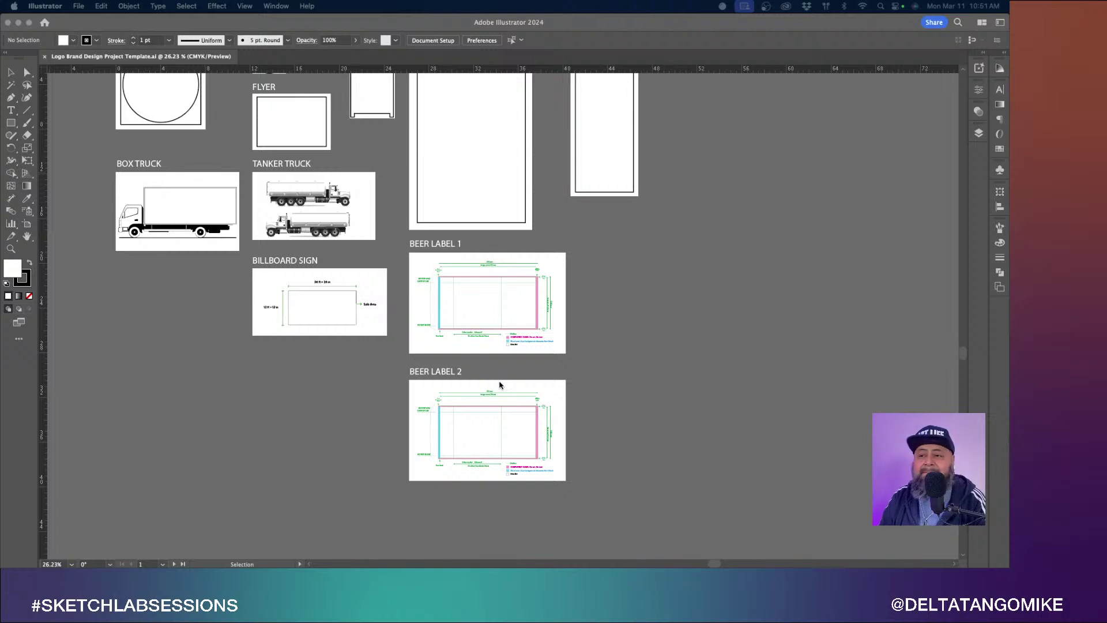
{"action": "scroll", "coordinate": [499, 385], "scroll_direction": "up", "scroll_amount": 6}
{"action": "scroll", "coordinate": [499, 386], "scroll_direction": "left", "scroll_amount": 3}
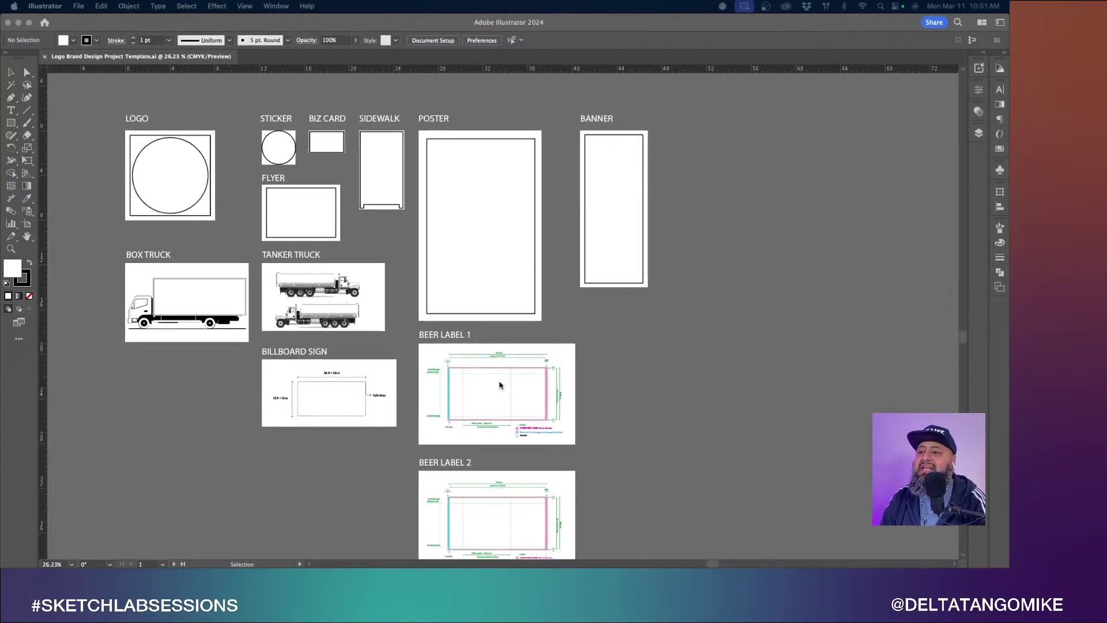
{"action": "scroll", "coordinate": [499, 385], "scroll_direction": "up", "scroll_amount": 2}
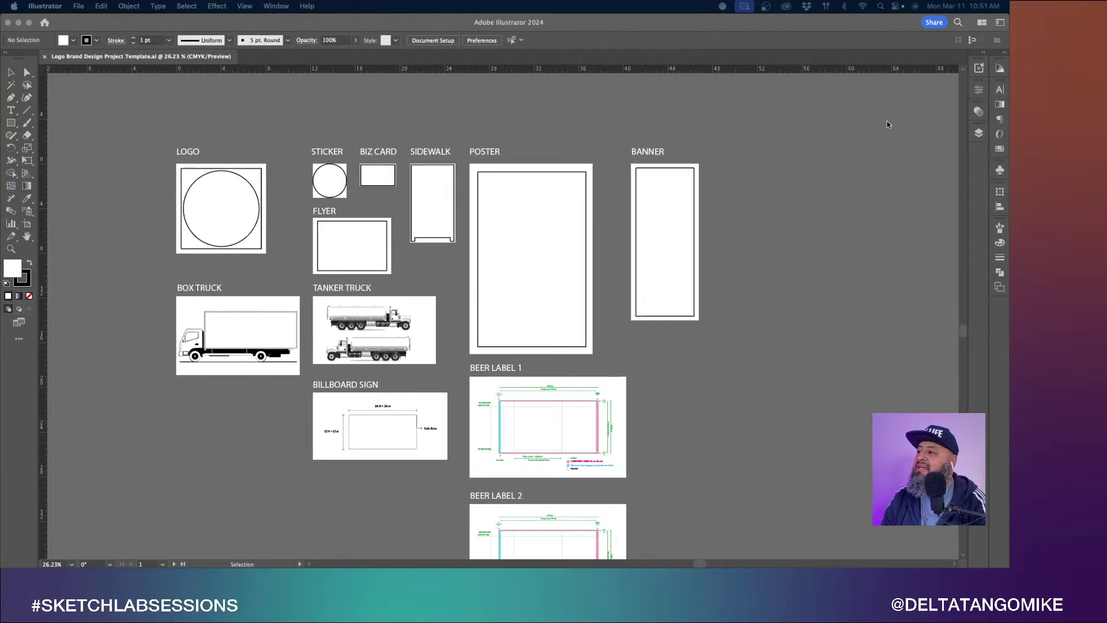
Add a new layer above LOGO DESIGN and lock every existing layer from LOGO DESIGN down to LABELS.
{"action": "left_click", "coordinate": [855, 157]}
{"action": "left_click", "coordinate": [979, 133]}
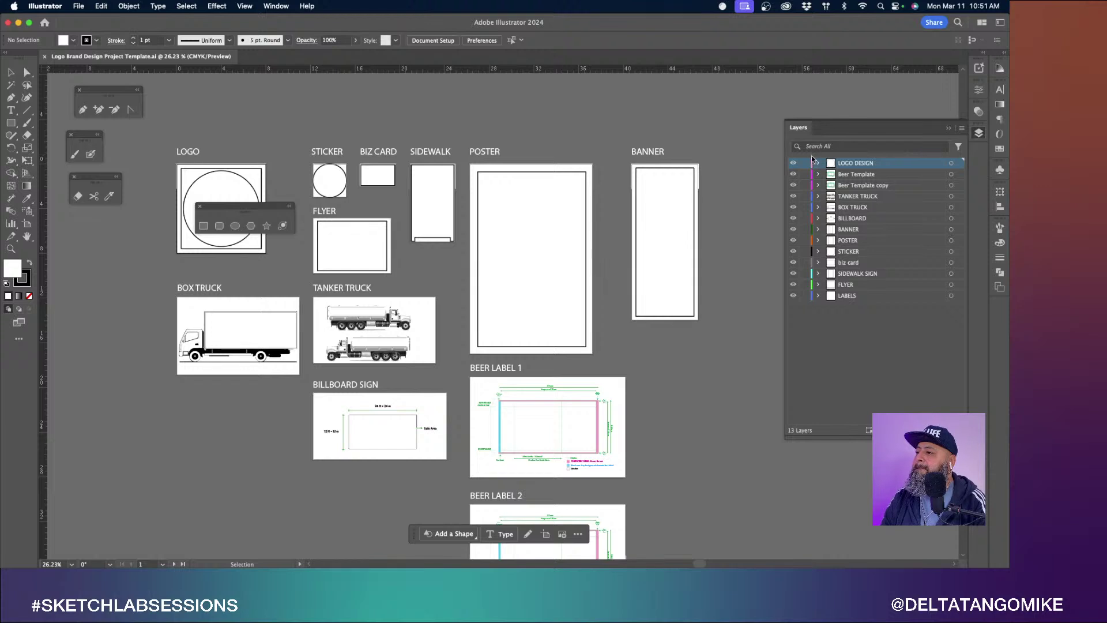
{"action": "left_click_drag", "start_coordinate": [804, 130], "coordinate": [750, 106]}
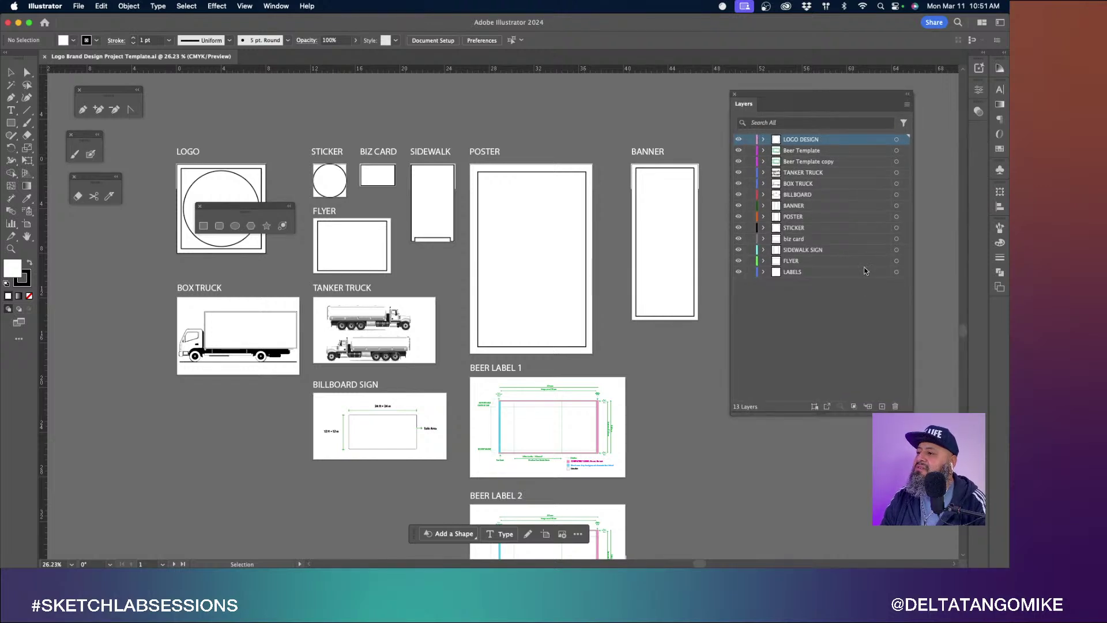
{"action": "left_click", "coordinate": [883, 406]}
{"action": "left_click", "coordinate": [749, 150]}
{"action": "left_click", "coordinate": [750, 161]}
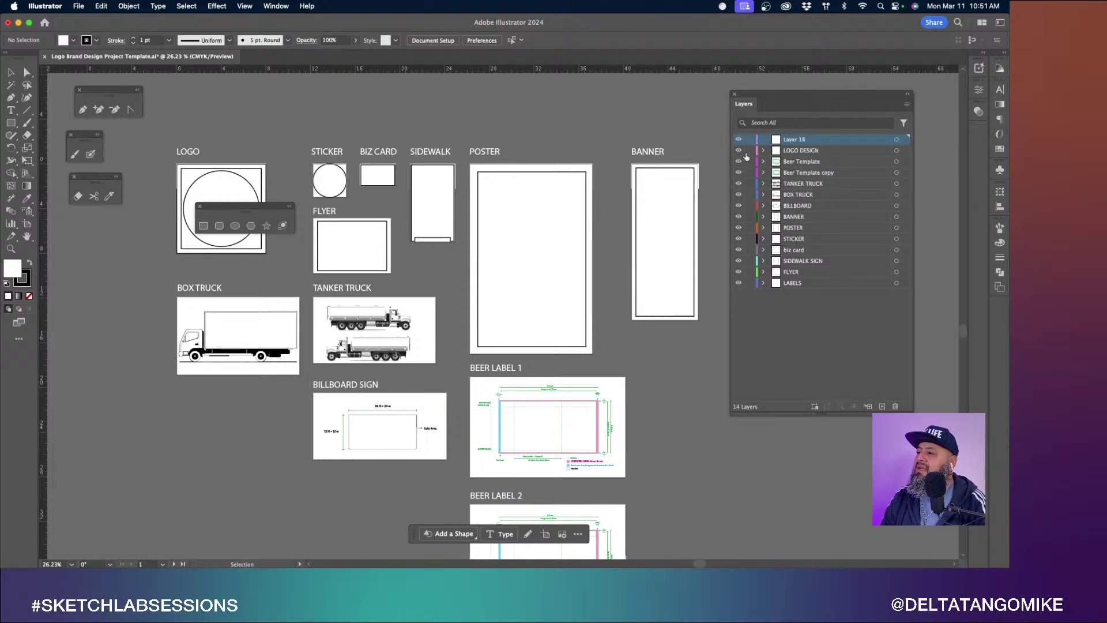
{"action": "left_click_drag", "start_coordinate": [750, 173], "coordinate": [751, 337]}
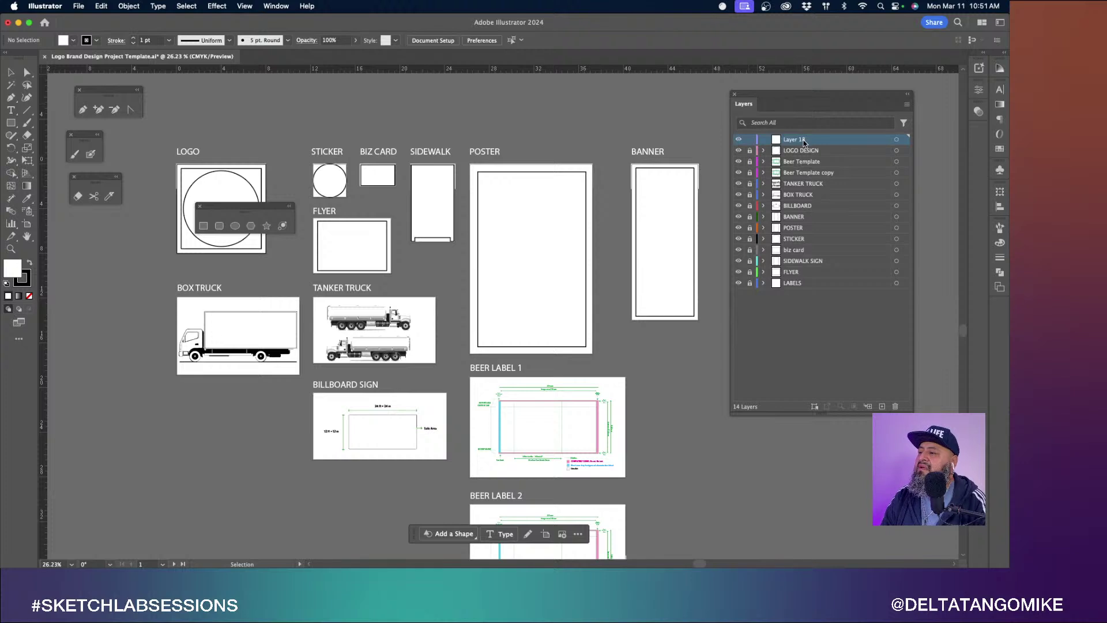
Rename the new top layer as BRANDING PACKAGE.
{"action": "double_click", "coordinate": [805, 140]}
{"action": "type", "text": "BRA"}
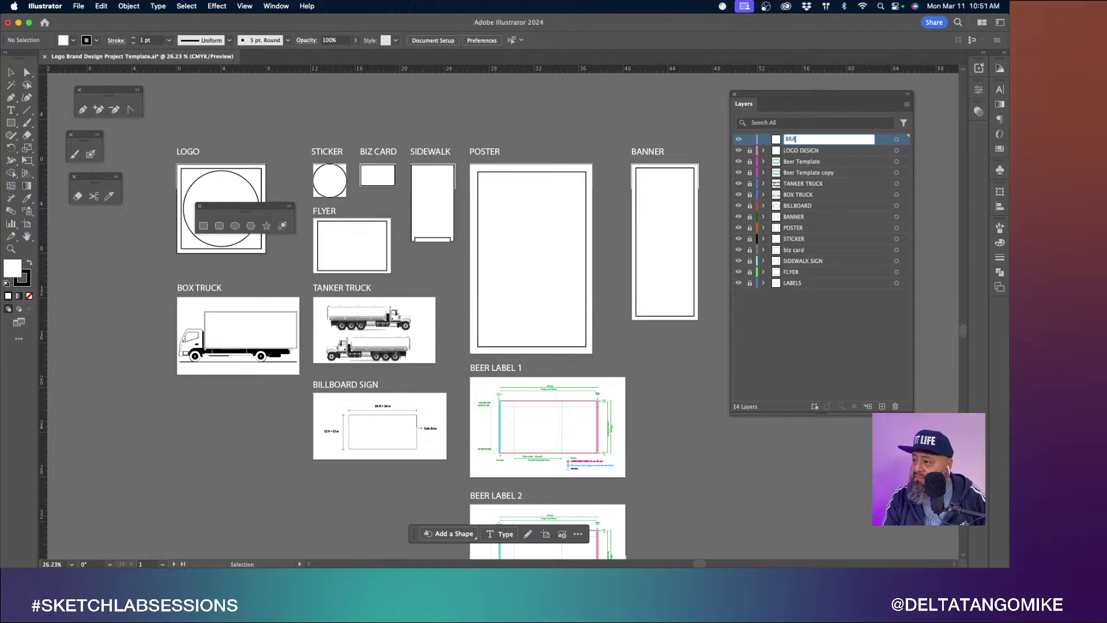
{"action": "type", "text": "NDING BACKAGE"}
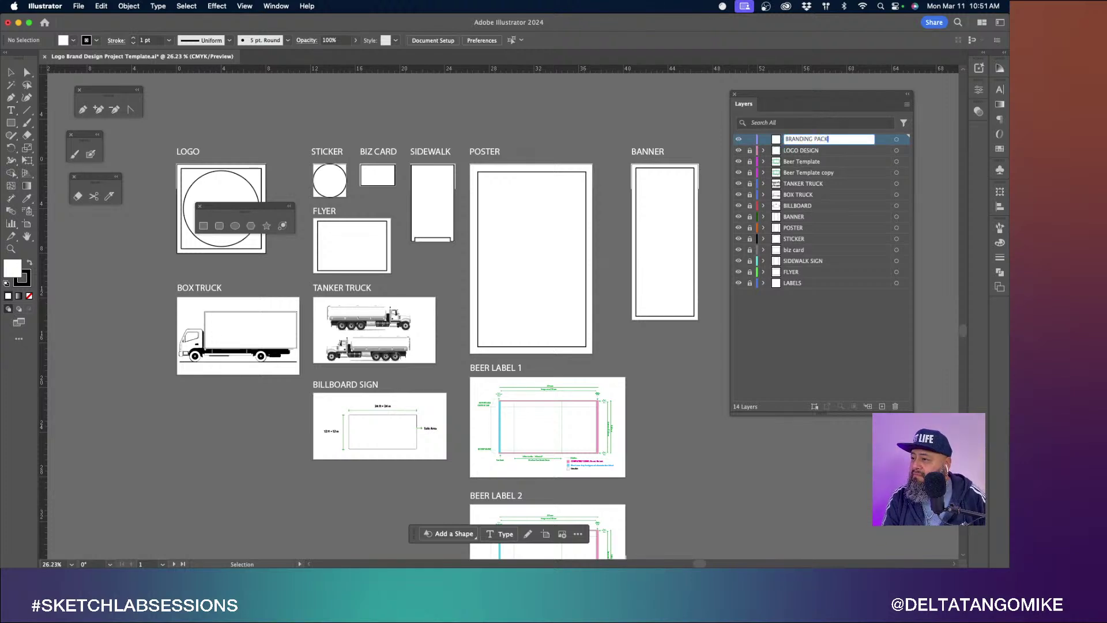
{"action": "key", "text": "Return"}
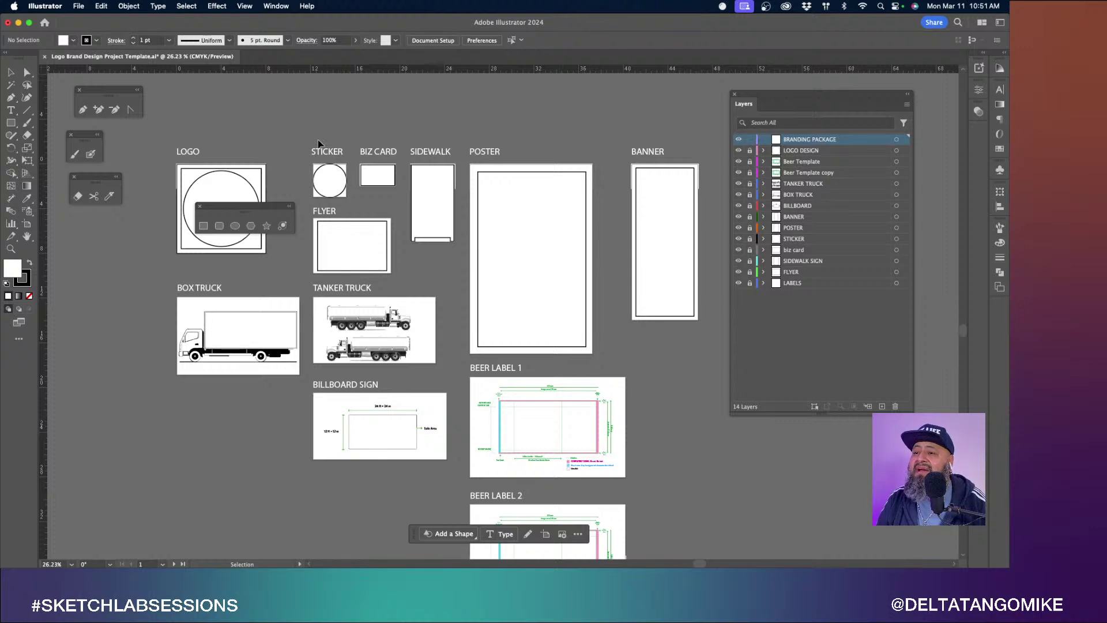
Add the text "brewery bradning package by dtm" above the artboards and set its font size to 72 pt.
{"action": "scroll", "coordinate": [124, 130], "scroll_direction": "up", "scroll_amount": 2}
{"action": "key", "text": "t"}
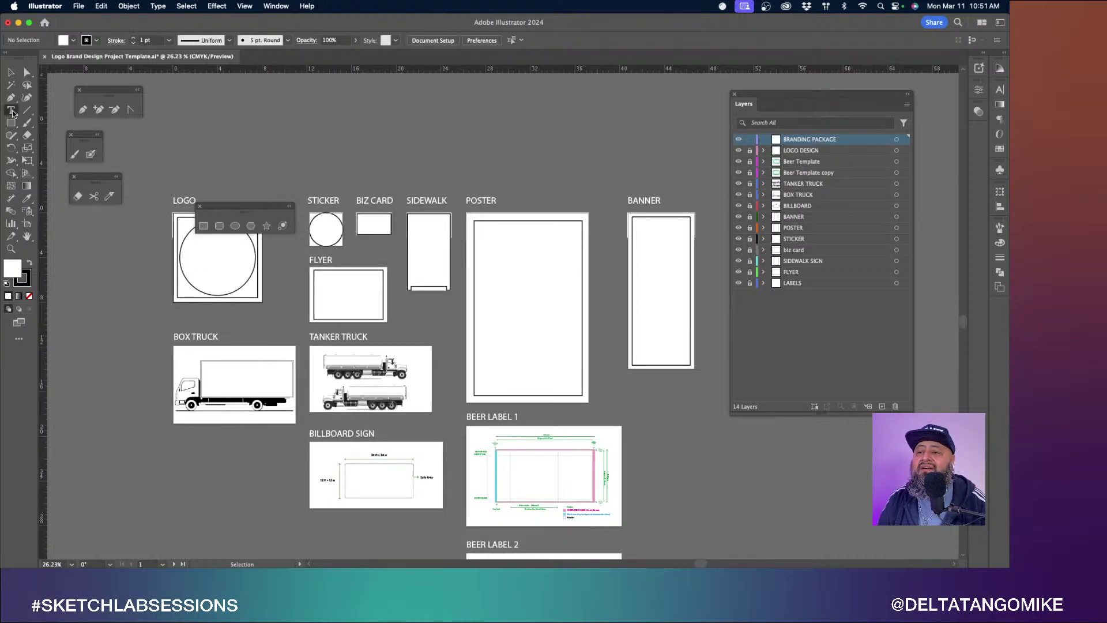
{"action": "left_click", "coordinate": [340, 150]}
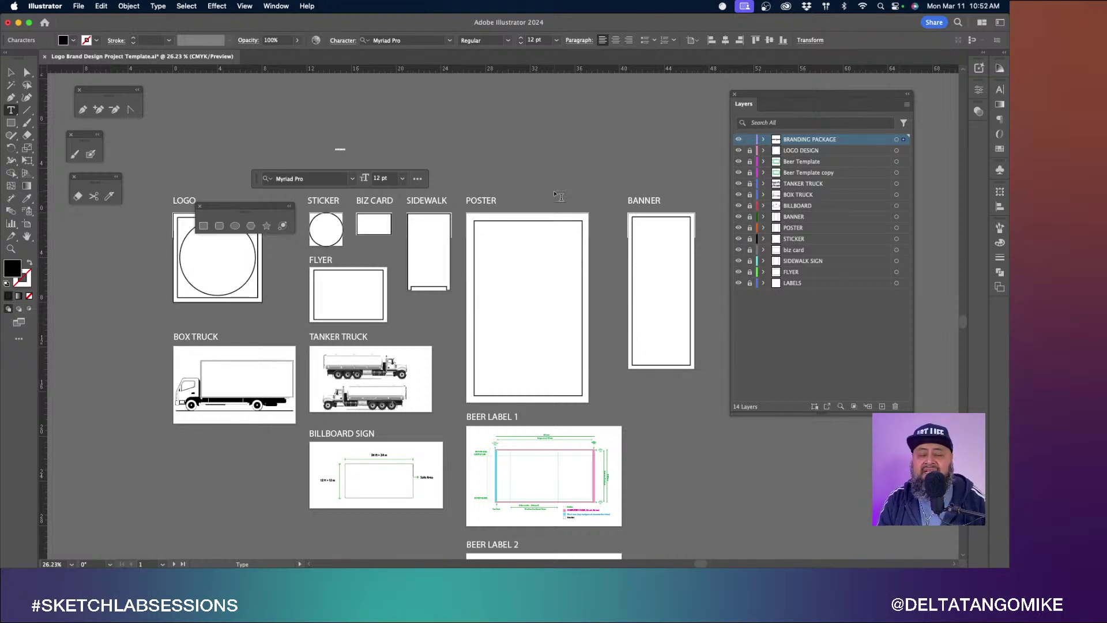
{"action": "type", "text": "br"}
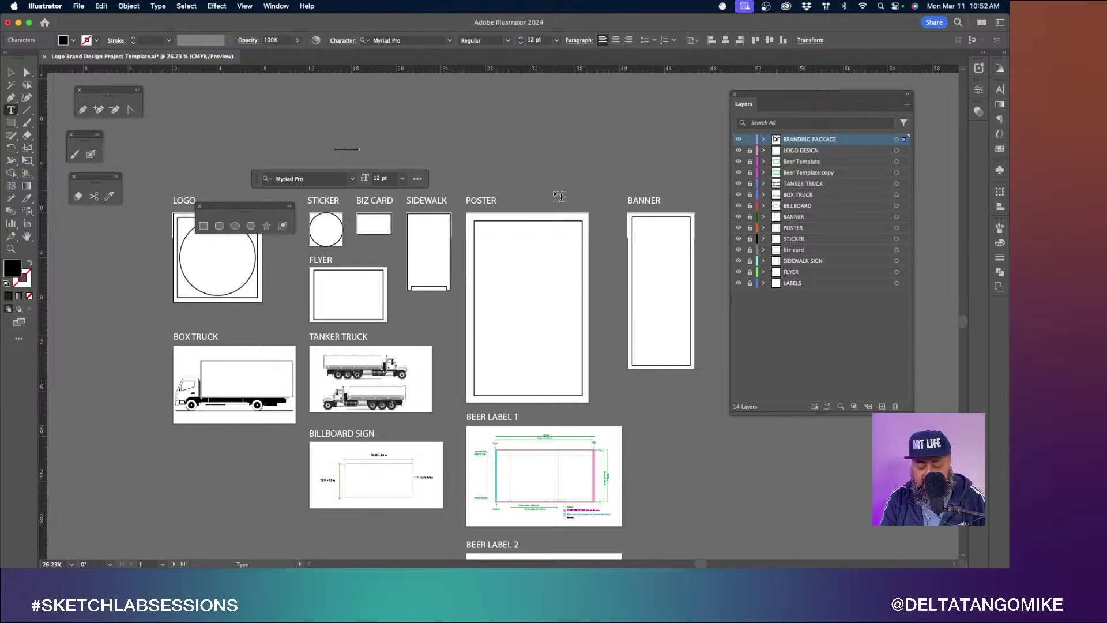
{"action": "key", "text": "Escape"}
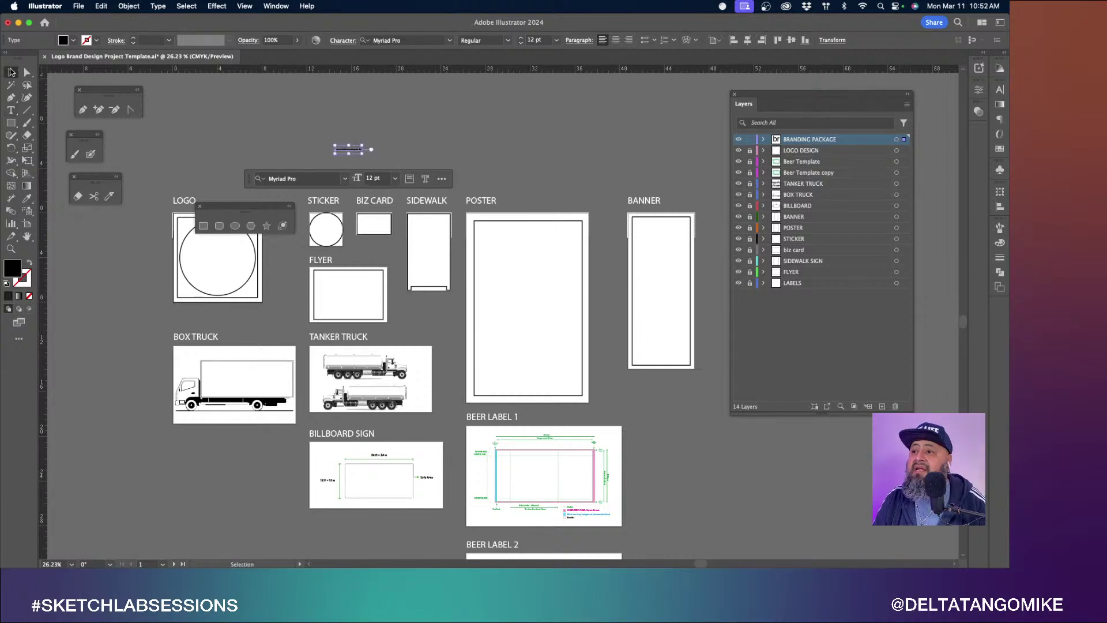
{"action": "left_click", "coordinate": [557, 40]}
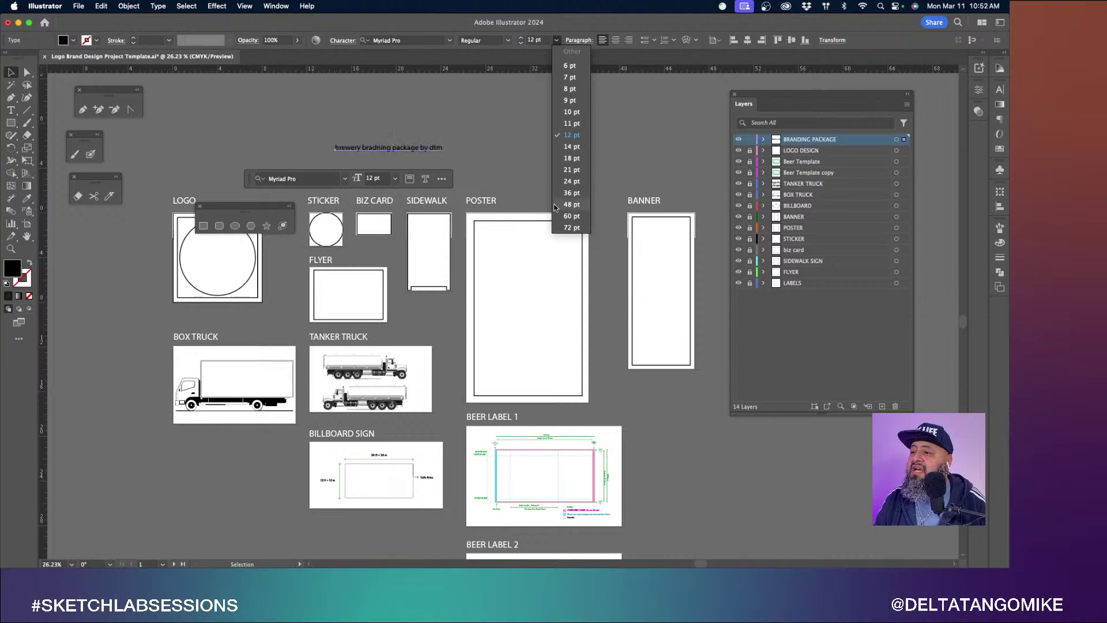
{"action": "left_click", "coordinate": [567, 226]}
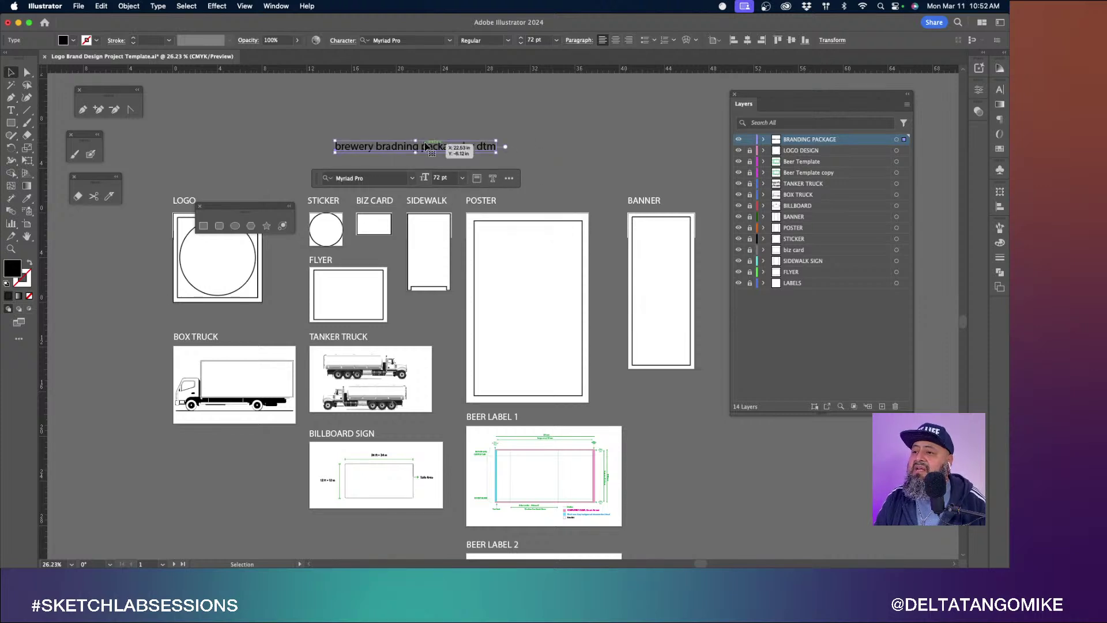
Replace the heading text with "BREWERY BRANDING PACKAGE BY DTM" in capitals.
{"action": "double_click", "coordinate": [426, 148]}
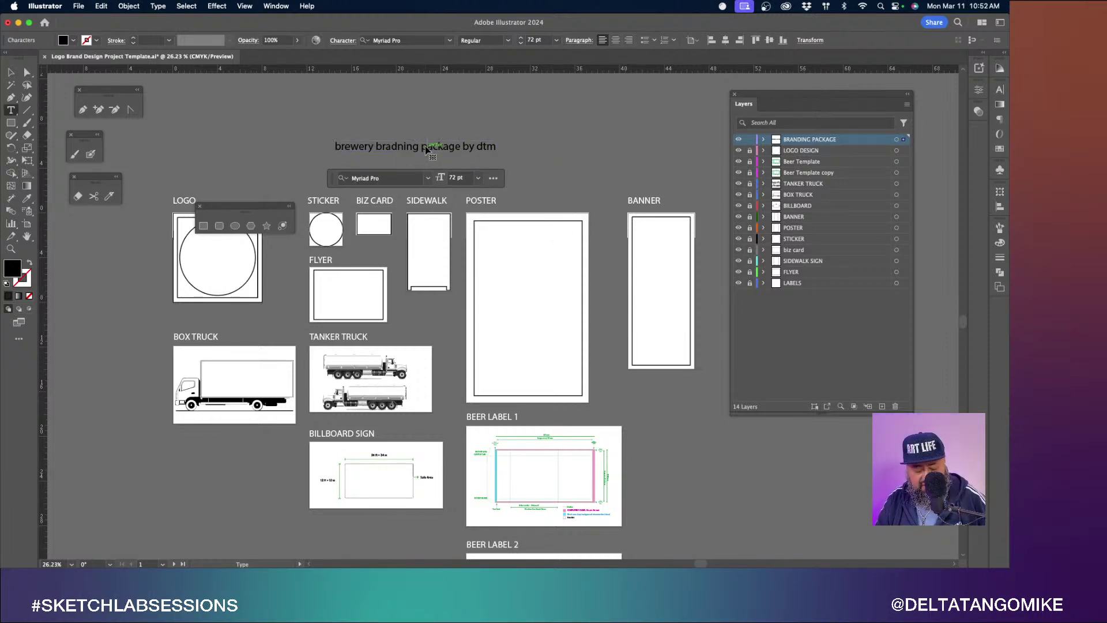
{"action": "triple_click", "coordinate": [426, 147]}
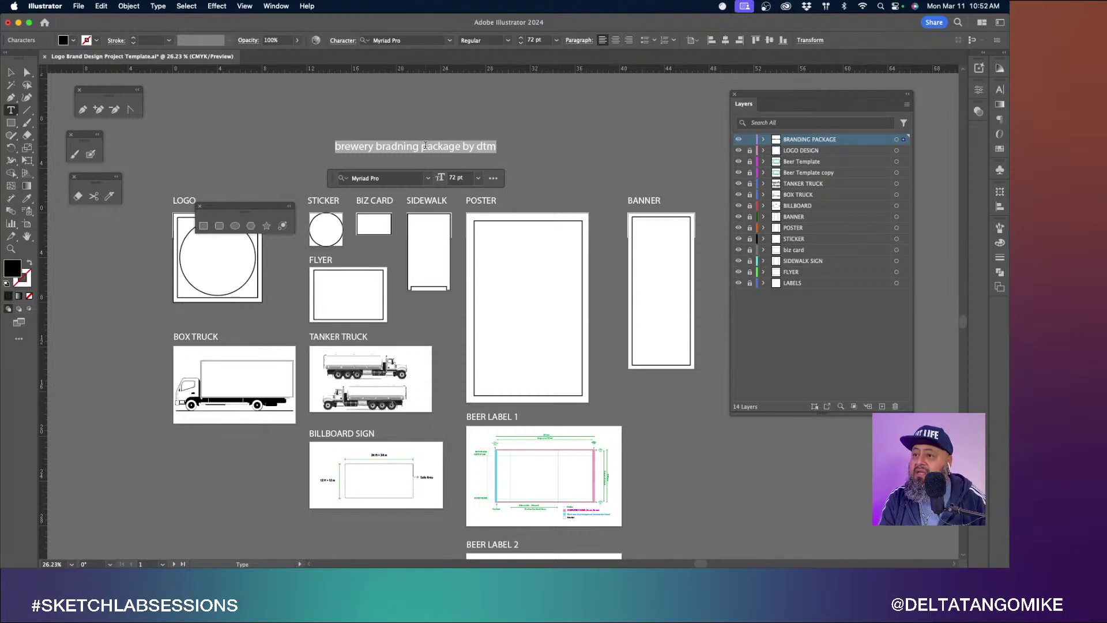
{"action": "type", "text": "BREWERY BR"}
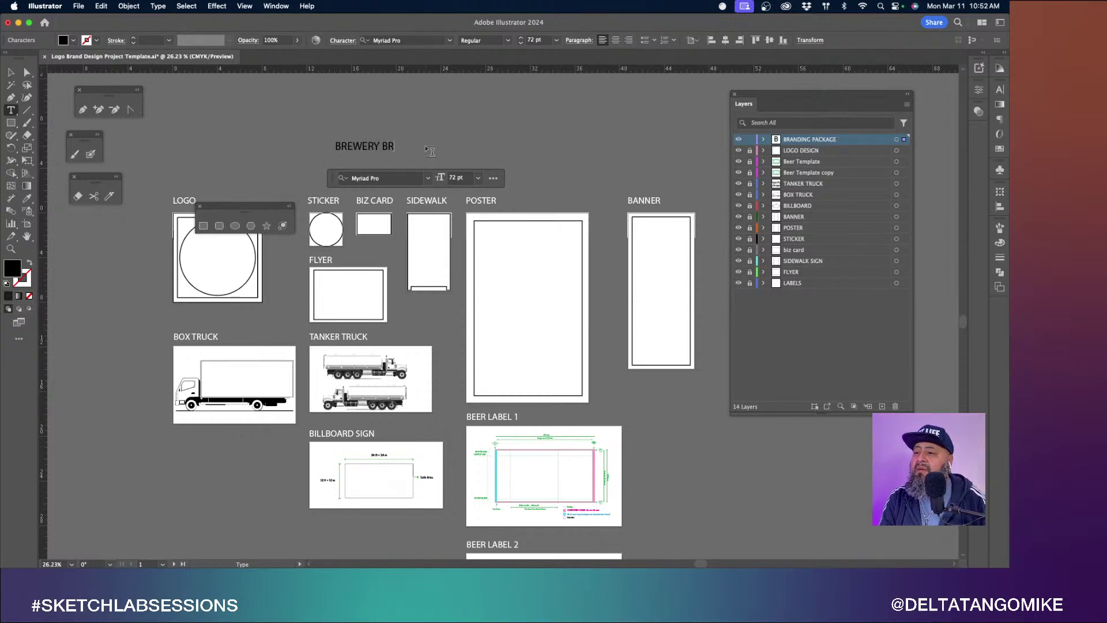
{"action": "type", "text": "ADNING"}
{"action": "key", "text": "BackSpace"}
{"action": "key", "text": "BackSpace"}
{"action": "key", "text": "BackSpace"}
{"action": "key", "text": "BackSpace"}
{"action": "key", "text": "BackSpace"}
{"action": "type", "text": "NDING PACKAGE BY"}
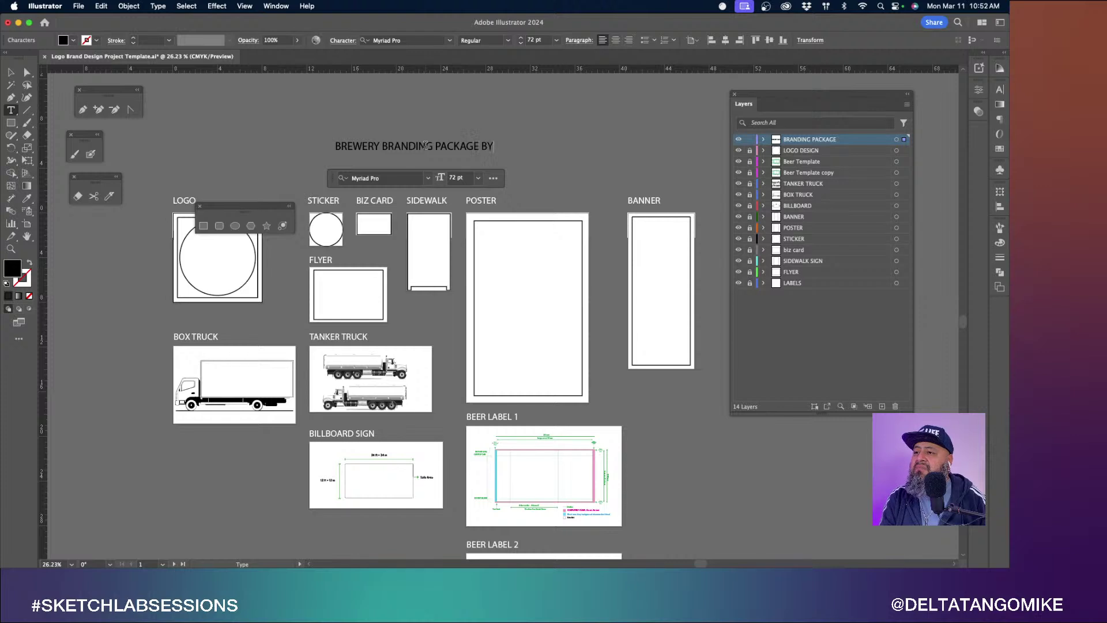
{"action": "type", "text": " DTM"}
{"action": "key", "text": "Escape"}
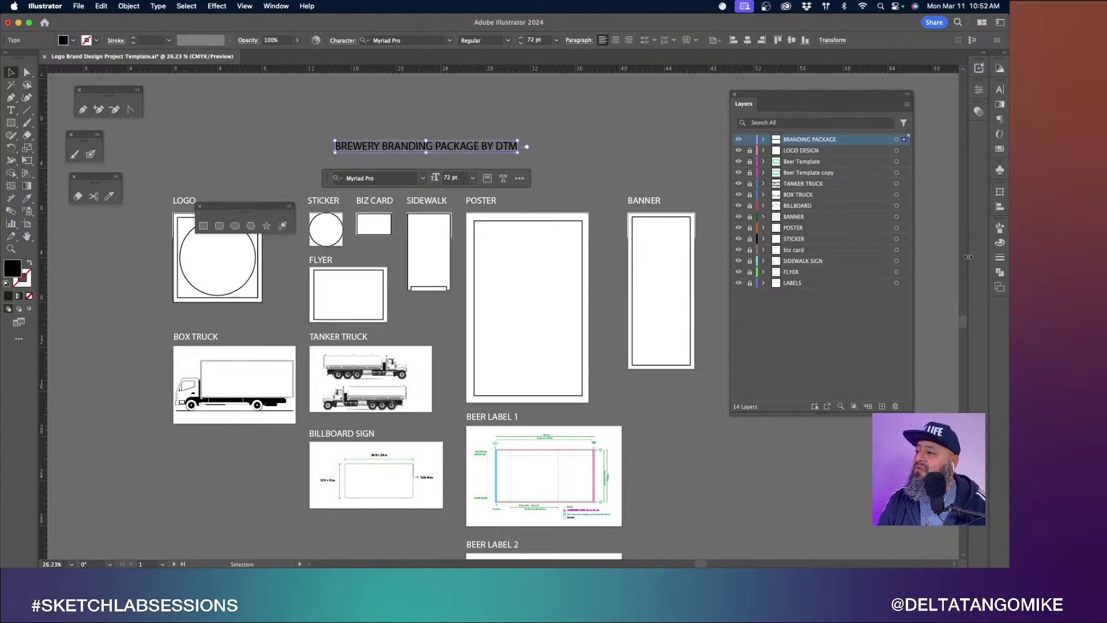
Fill the heading with white and scale it up to about 136 pt so it starts in line with the logo artboard.
{"action": "left_click", "coordinate": [999, 243]}
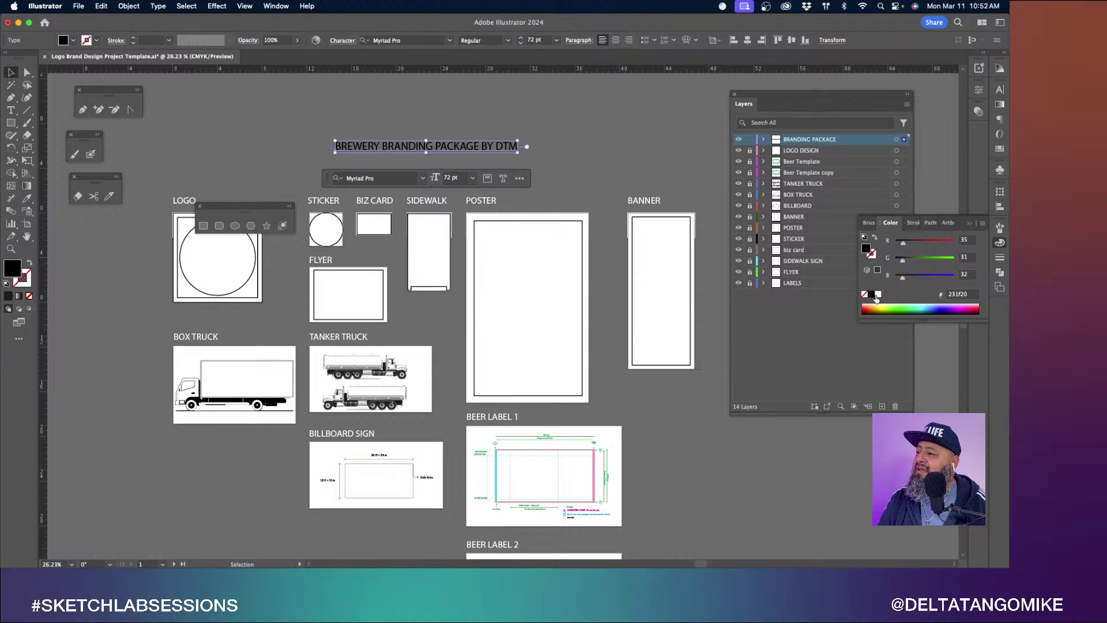
{"action": "left_click", "coordinate": [879, 294]}
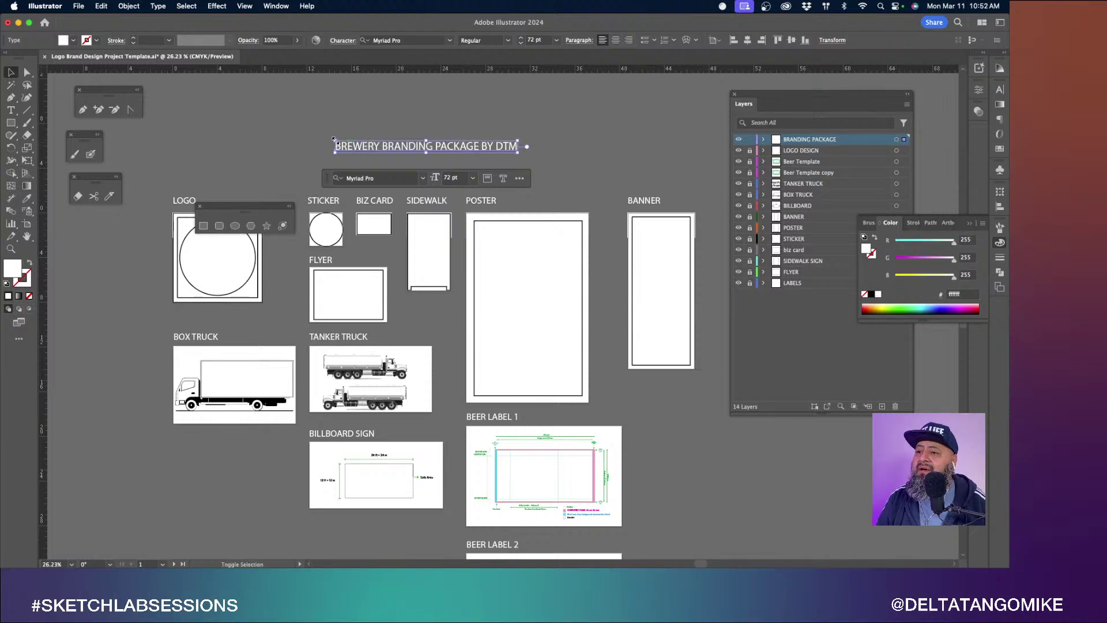
{"action": "left_click_drag", "start_coordinate": [335, 141], "coordinate": [173, 131]}
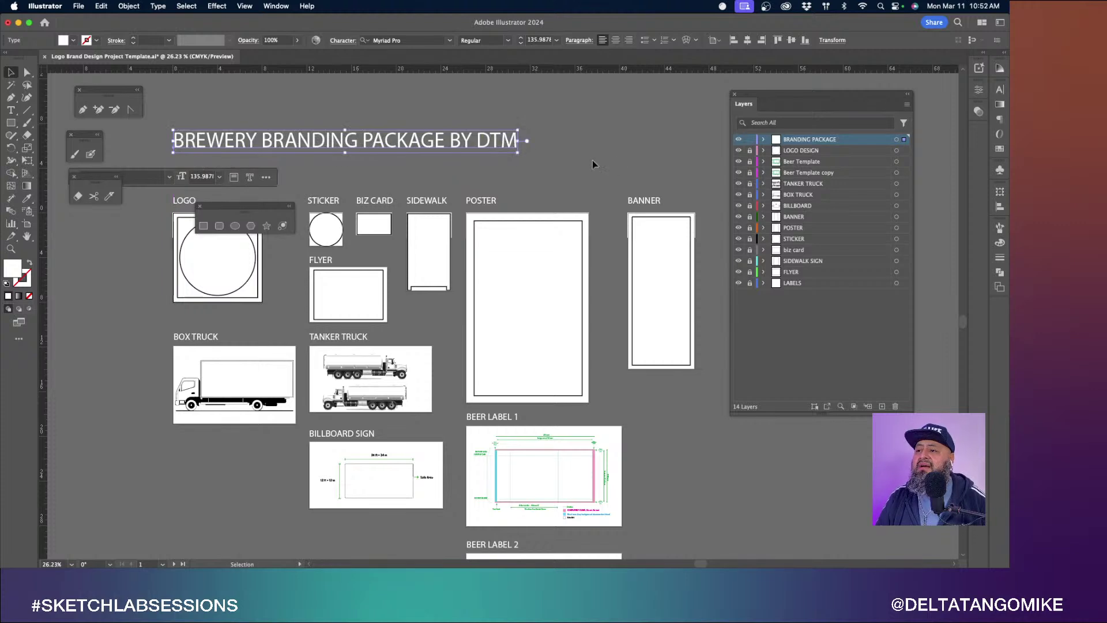
{"action": "left_click", "coordinate": [641, 160]}
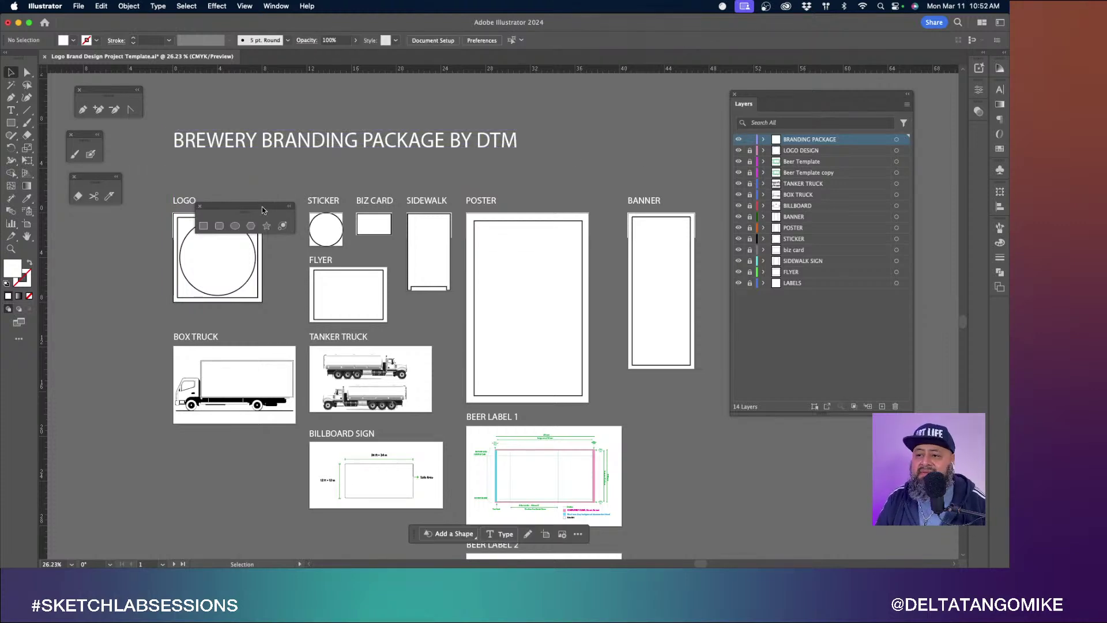
Clear the floating shape tools off the logo artboard and examine the layouts, with the billboard sign and tanker trucks up close.
{"action": "left_click_drag", "start_coordinate": [258, 205], "coordinate": [129, 237]}
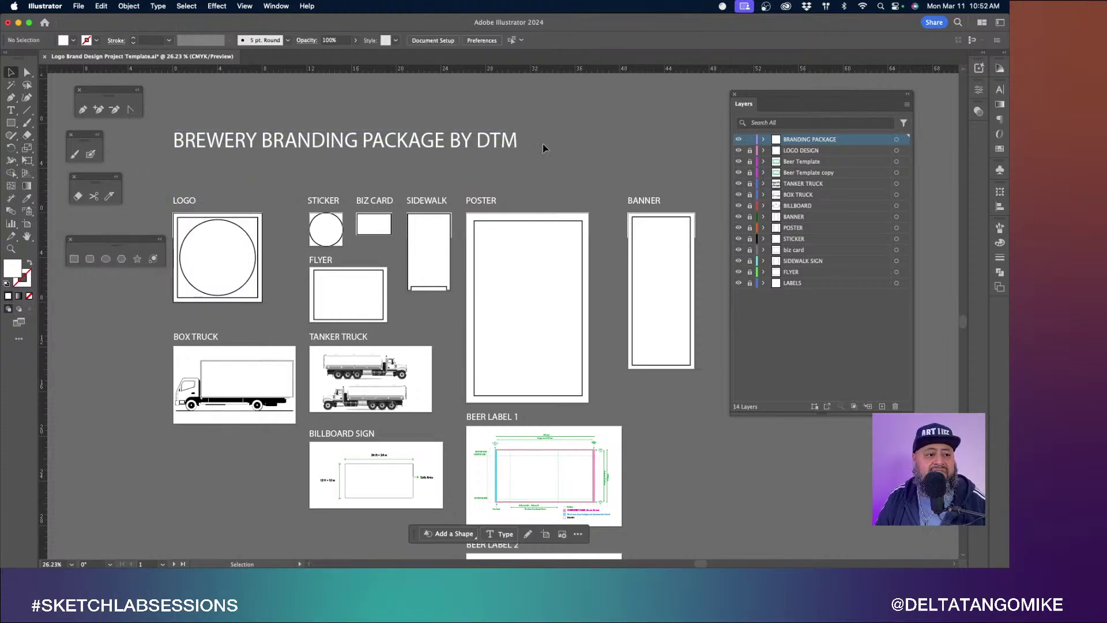
{"action": "scroll", "coordinate": [563, 246], "scroll_direction": "down", "scroll_amount": 2}
{"action": "scroll", "coordinate": [563, 246], "scroll_direction": "left", "scroll_amount": 2}
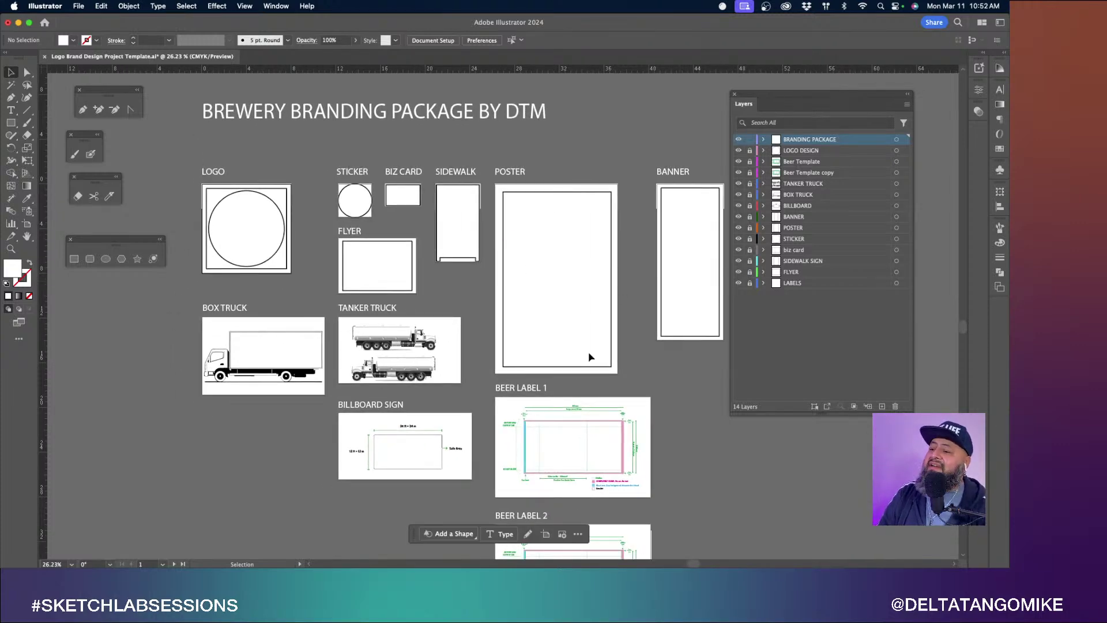
{"action": "scroll", "coordinate": [588, 355], "scroll_direction": "down", "scroll_amount": 5}
{"action": "scroll", "coordinate": [590, 358], "scroll_direction": "right", "scroll_amount": 2}
{"action": "scroll", "coordinate": [590, 358], "scroll_direction": "up", "scroll_amount": 1}
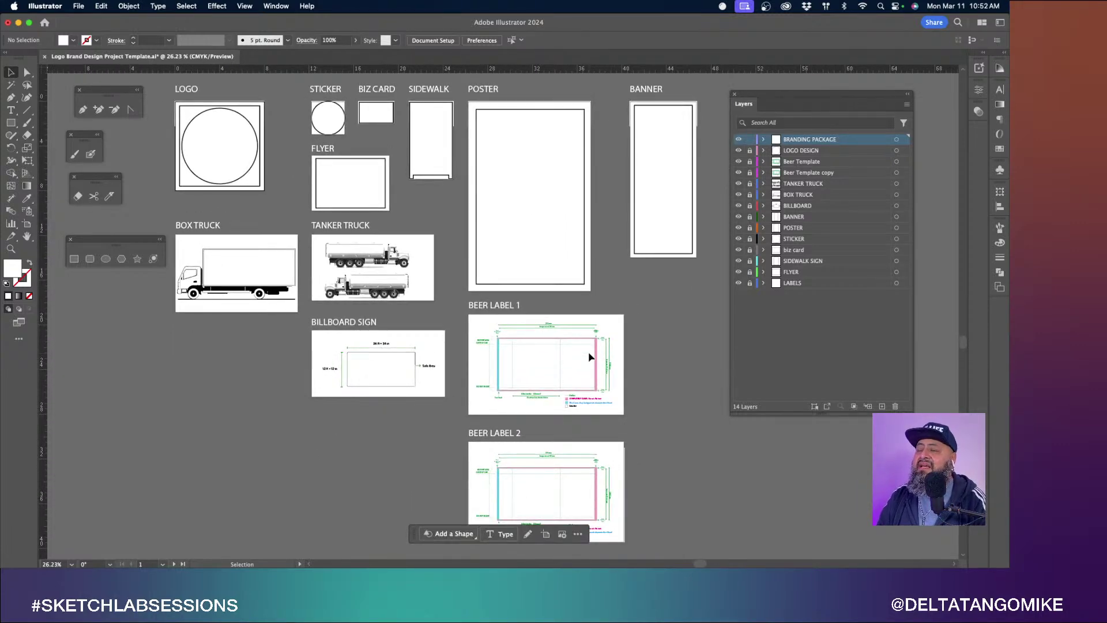
{"action": "scroll", "coordinate": [589, 357], "scroll_direction": "up", "scroll_amount": 3}
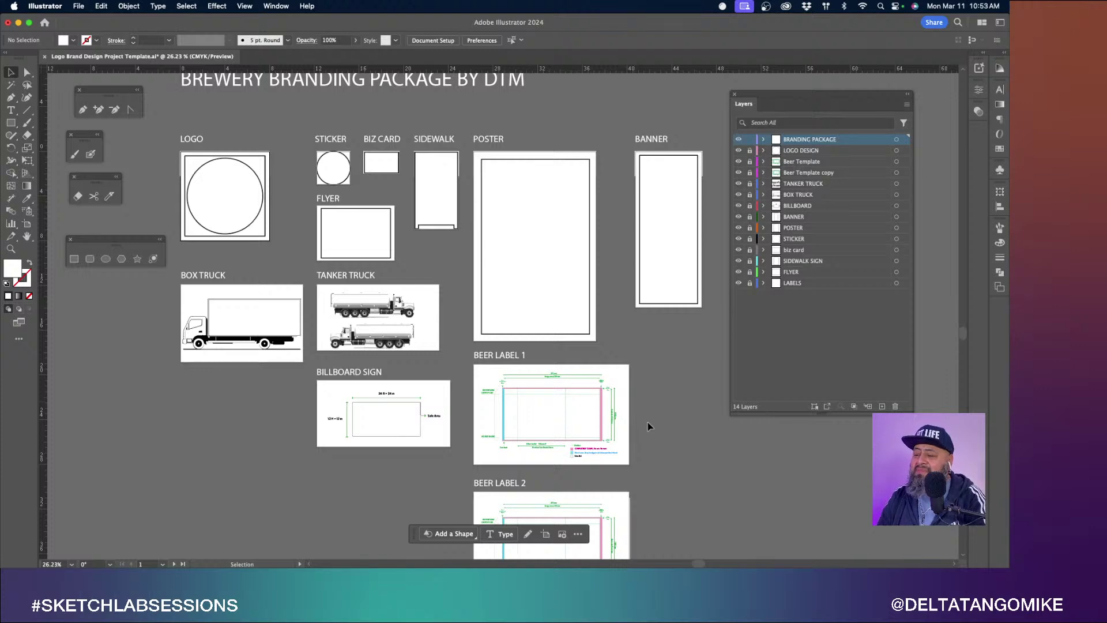
{"action": "scroll", "coordinate": [549, 421], "scroll_direction": "down", "scroll_amount": 5}
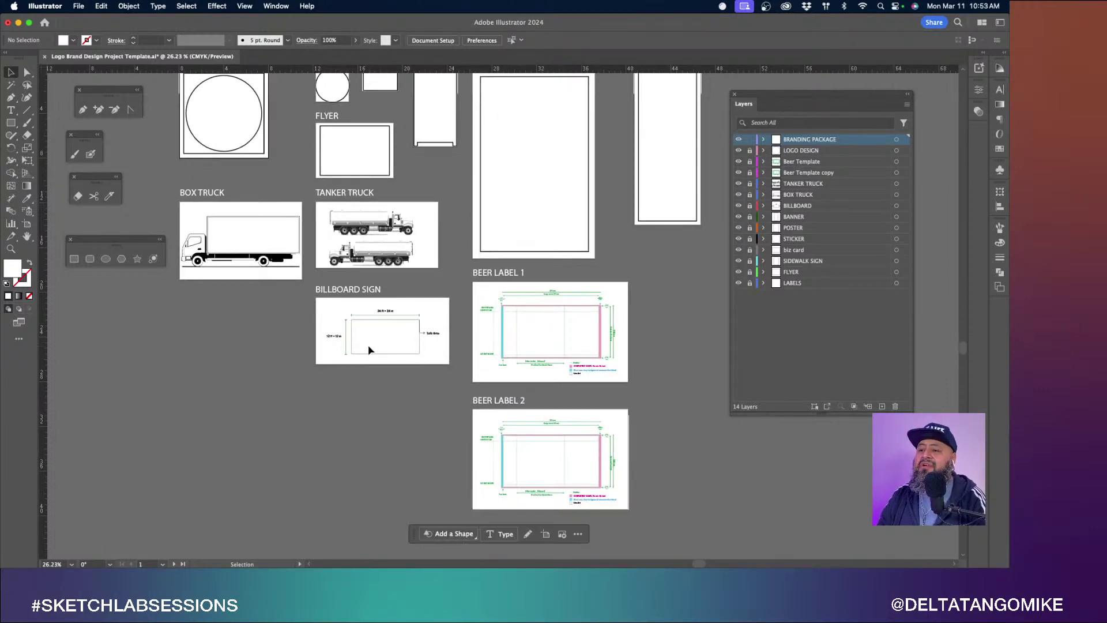
{"action": "scroll", "coordinate": [369, 349], "scroll_direction": "up", "scroll_amount": 10}
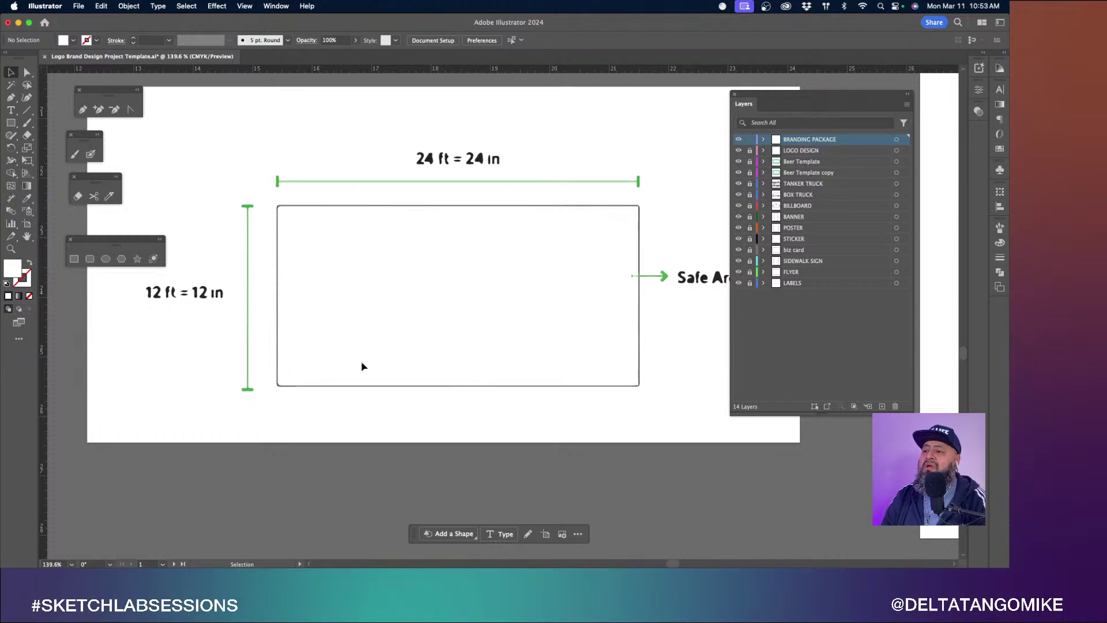
{"action": "scroll", "coordinate": [499, 302], "scroll_direction": "down", "scroll_amount": 6}
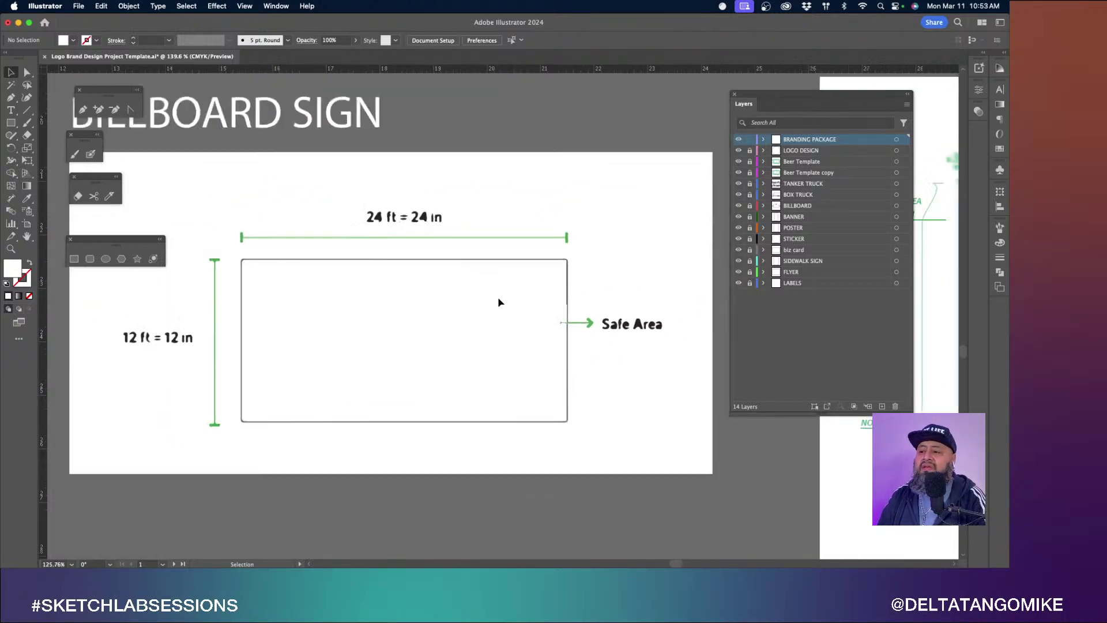
{"action": "scroll", "coordinate": [499, 303], "scroll_direction": "left", "scroll_amount": 3}
{"action": "scroll", "coordinate": [500, 302], "scroll_direction": "up", "scroll_amount": 8}
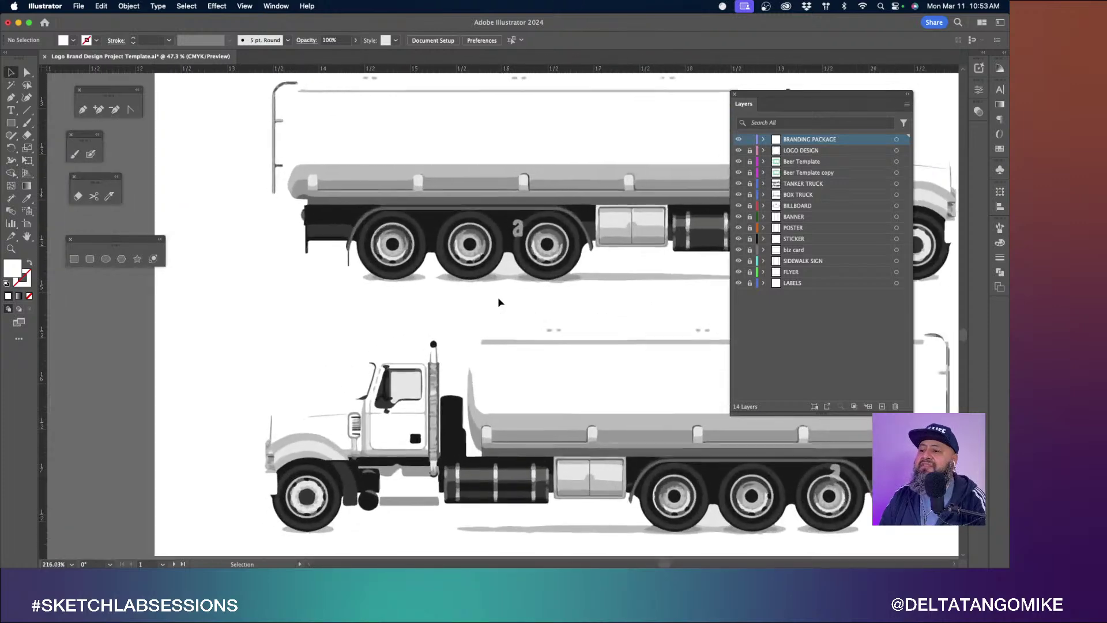
{"action": "scroll", "coordinate": [499, 302], "scroll_direction": "right", "scroll_amount": 3}
{"action": "scroll", "coordinate": [500, 303], "scroll_direction": "up", "scroll_amount": 1}
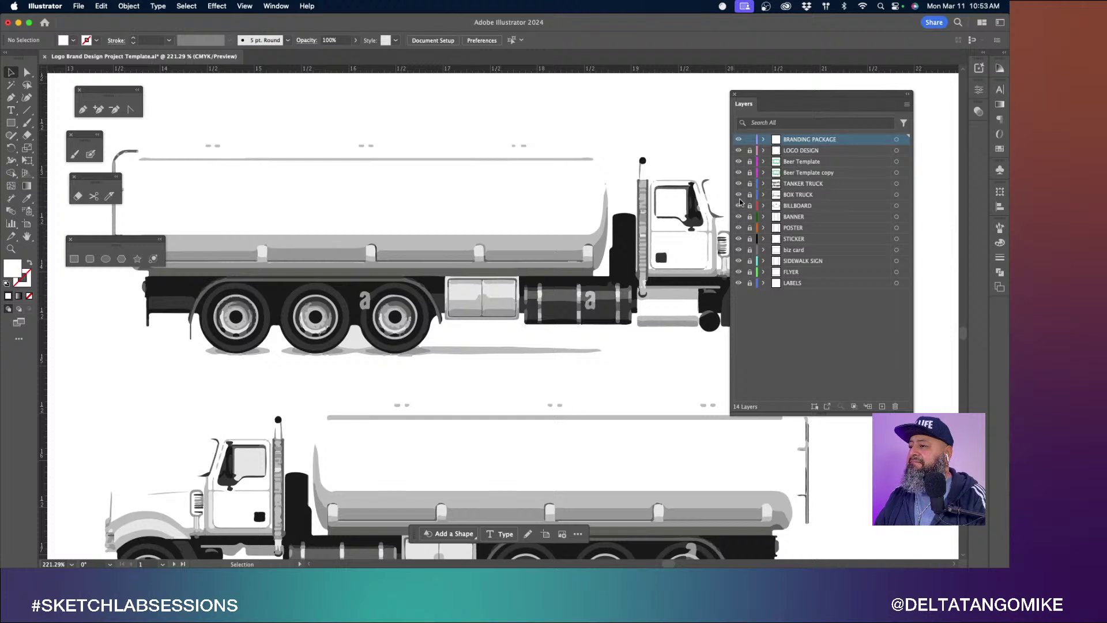
Unlock the TANKER TRUCK layer, expand it and select its artwork group.
{"action": "left_click", "coordinate": [739, 184]}
{"action": "left_click", "coordinate": [739, 184]}
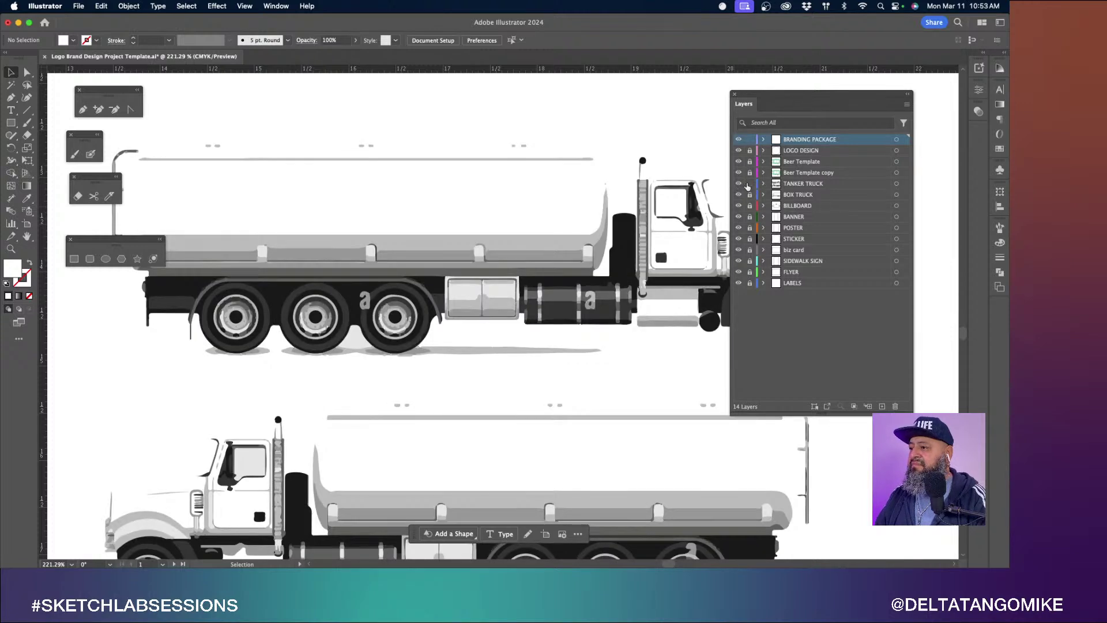
{"action": "left_click", "coordinate": [763, 184]}
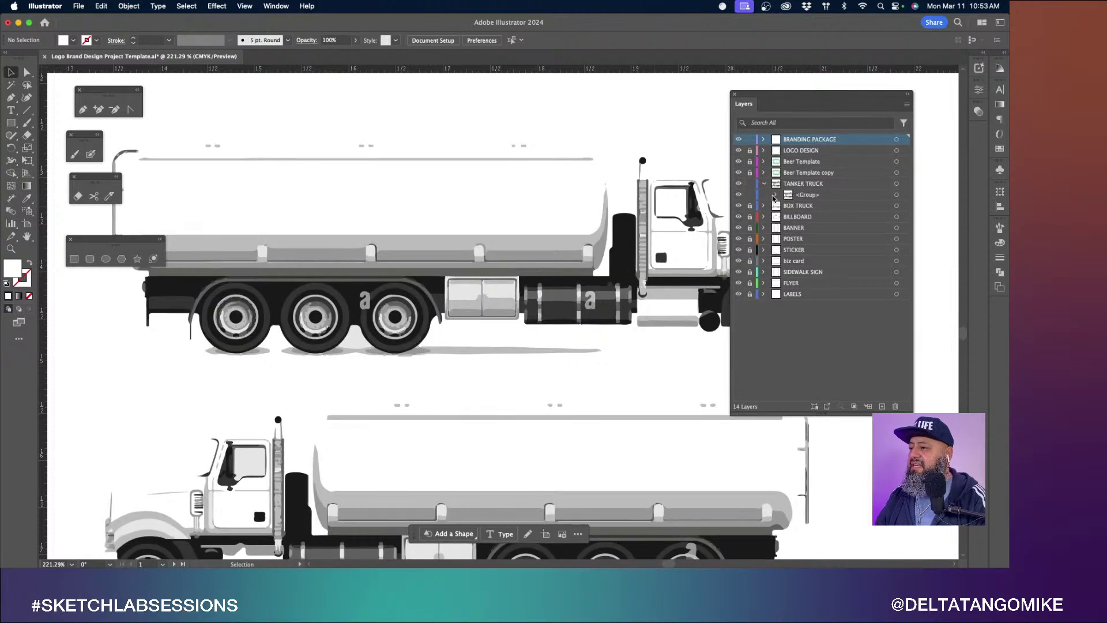
{"action": "left_click", "coordinate": [775, 195]}
{"action": "left_click", "coordinate": [776, 196]}
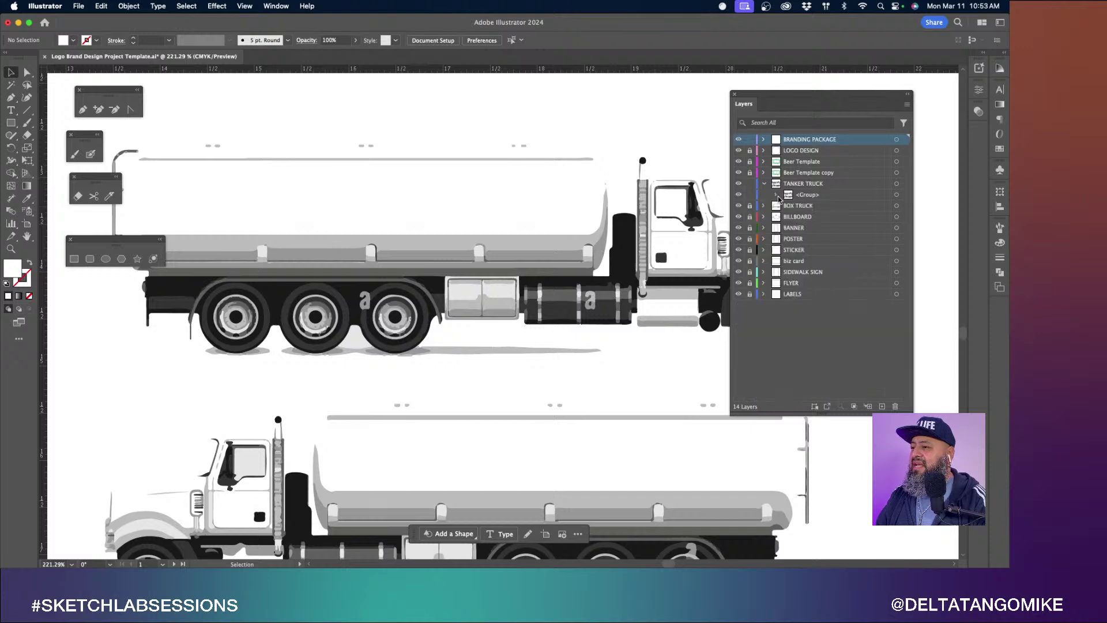
{"action": "left_click", "coordinate": [897, 196]}
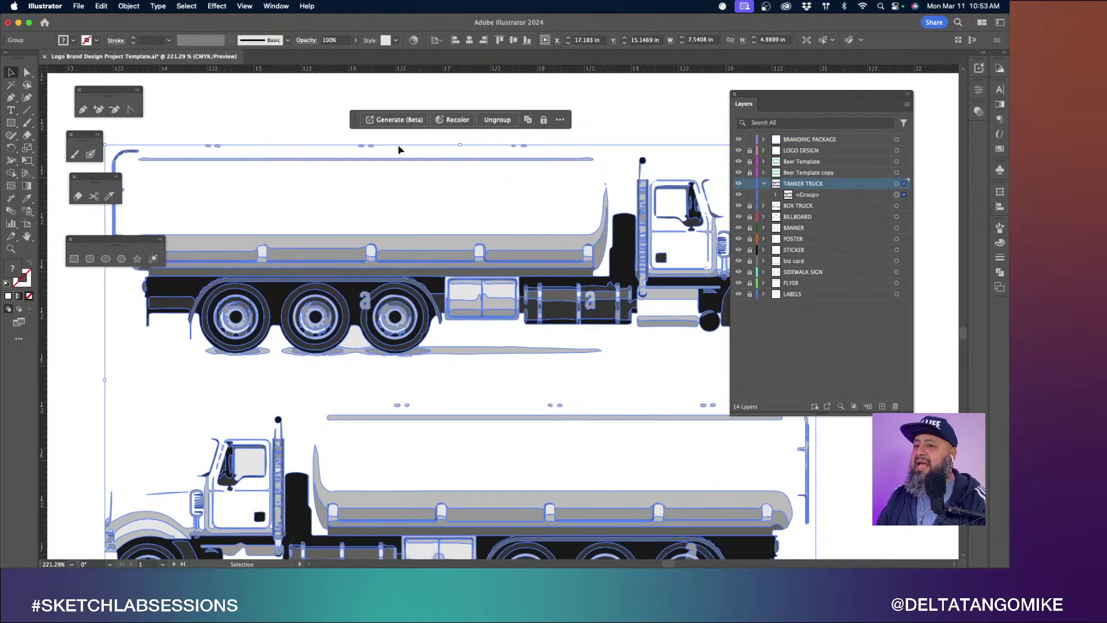
Deselect the tanker truck artwork, then collapse and relock the TANKER TRUCK layer.
{"action": "key", "text": "a"}
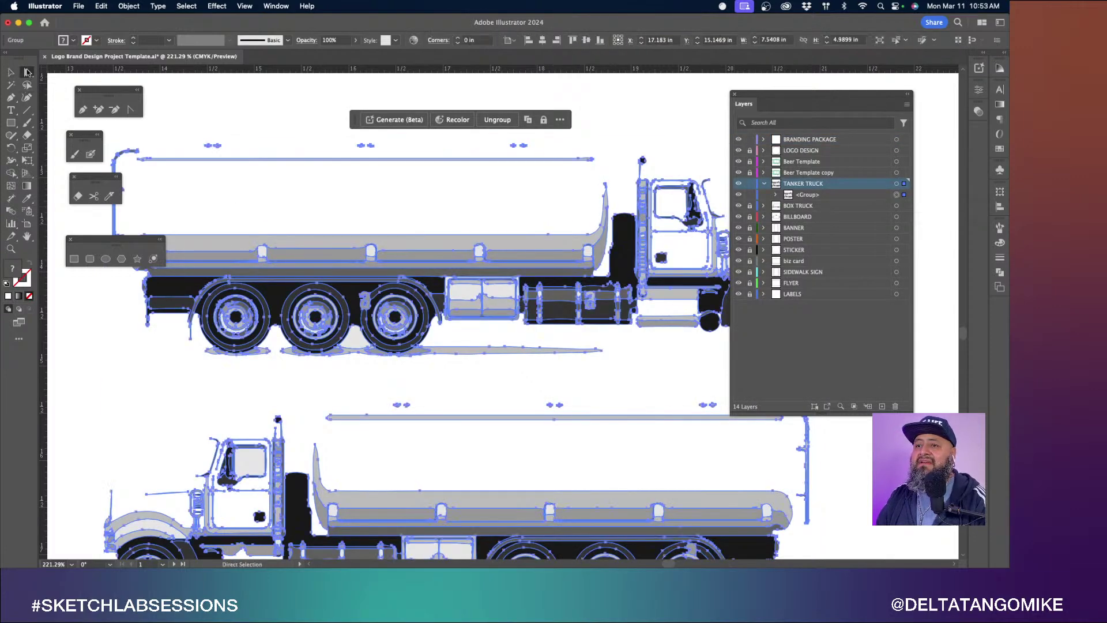
{"action": "left_click", "coordinate": [644, 122]}
{"action": "left_click", "coordinate": [764, 183]}
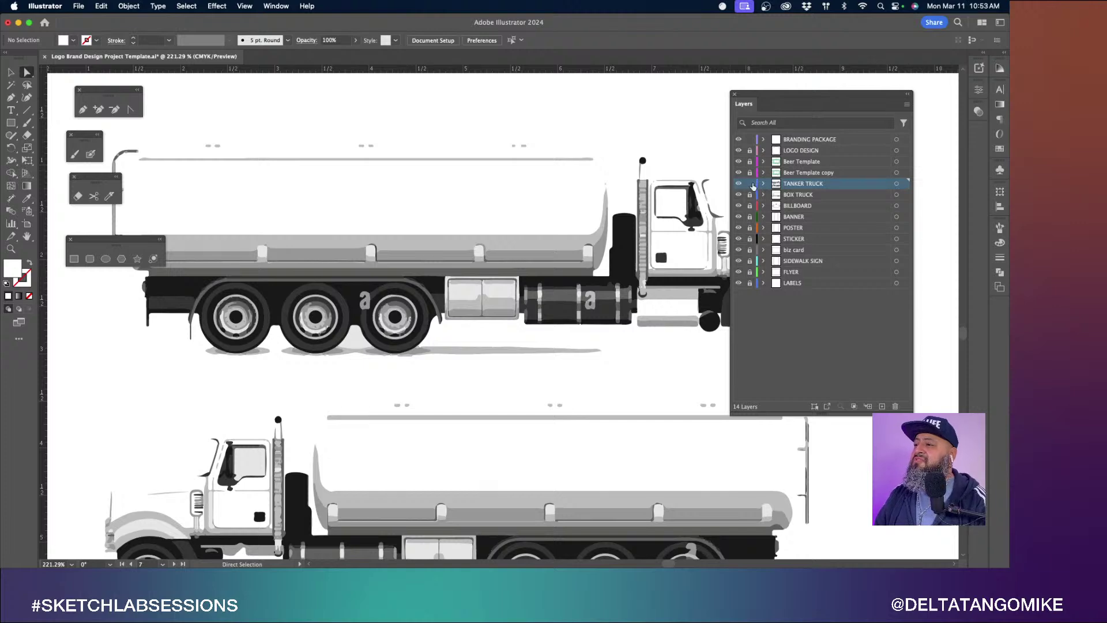
{"action": "left_click", "coordinate": [750, 184]}
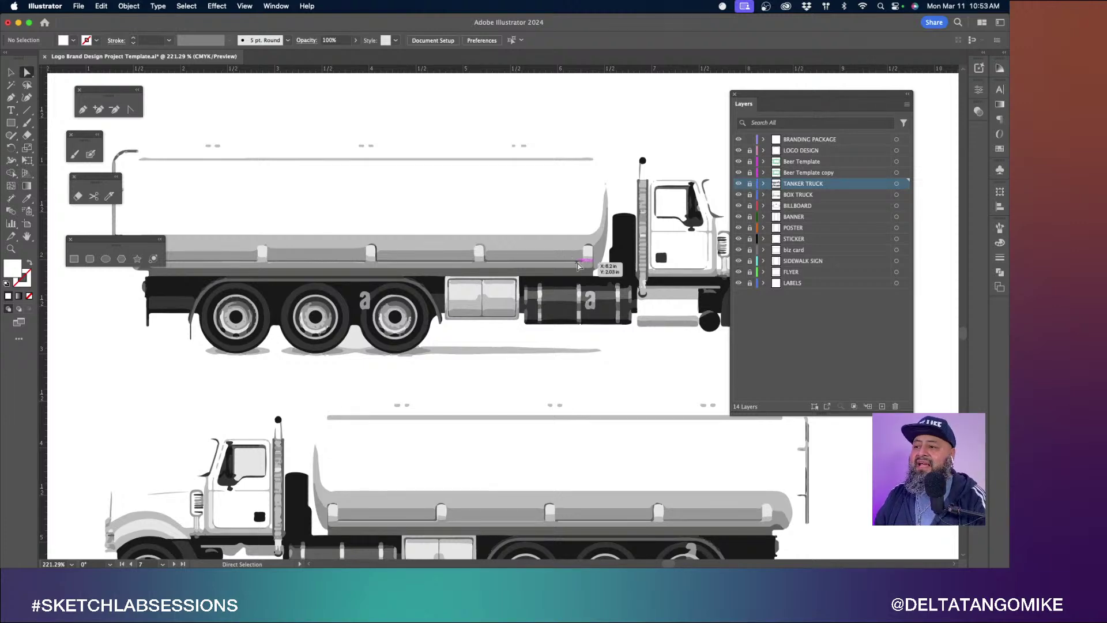
Unlock and expand the SIDEWALK SIGN layer and make it the active layer.
{"action": "scroll", "coordinate": [573, 263], "scroll_direction": "down", "scroll_amount": 5}
{"action": "scroll", "coordinate": [579, 266], "scroll_direction": "left", "scroll_amount": 1}
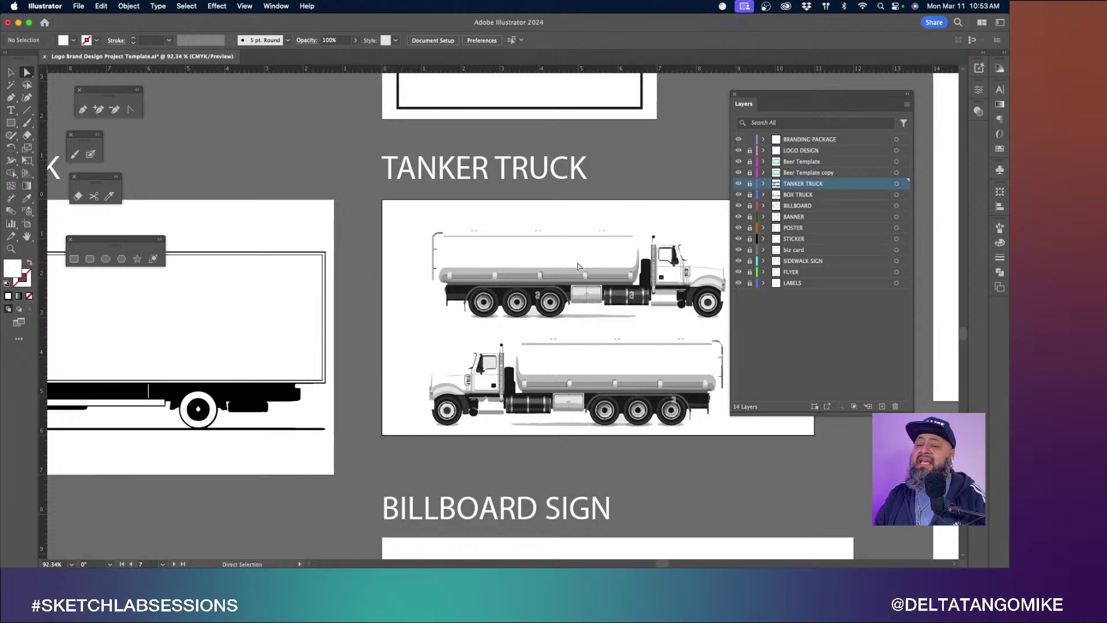
{"action": "scroll", "coordinate": [579, 266], "scroll_direction": "down", "scroll_amount": 5}
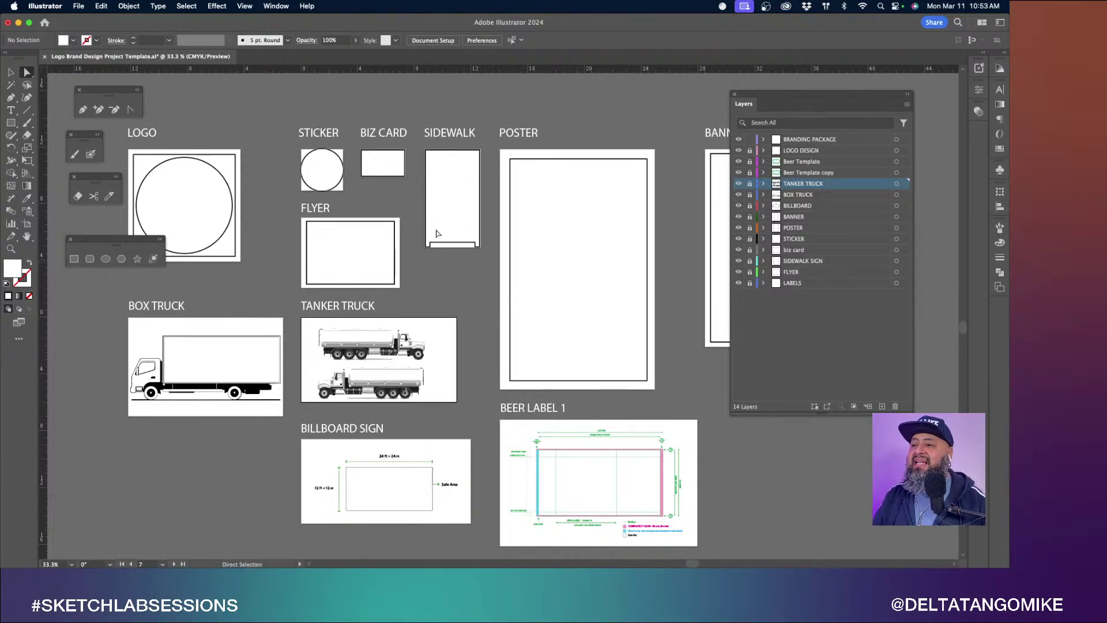
{"action": "scroll", "coordinate": [437, 233], "scroll_direction": "up", "scroll_amount": 6}
{"action": "scroll", "coordinate": [438, 233], "scroll_direction": "up", "scroll_amount": 3}
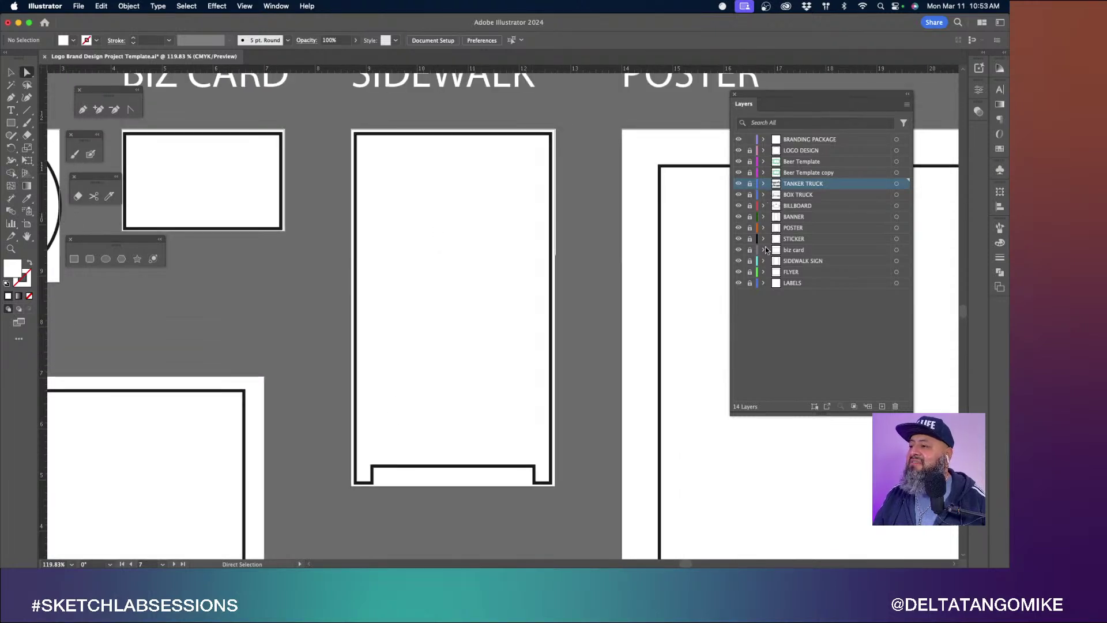
{"action": "left_click", "coordinate": [750, 261]}
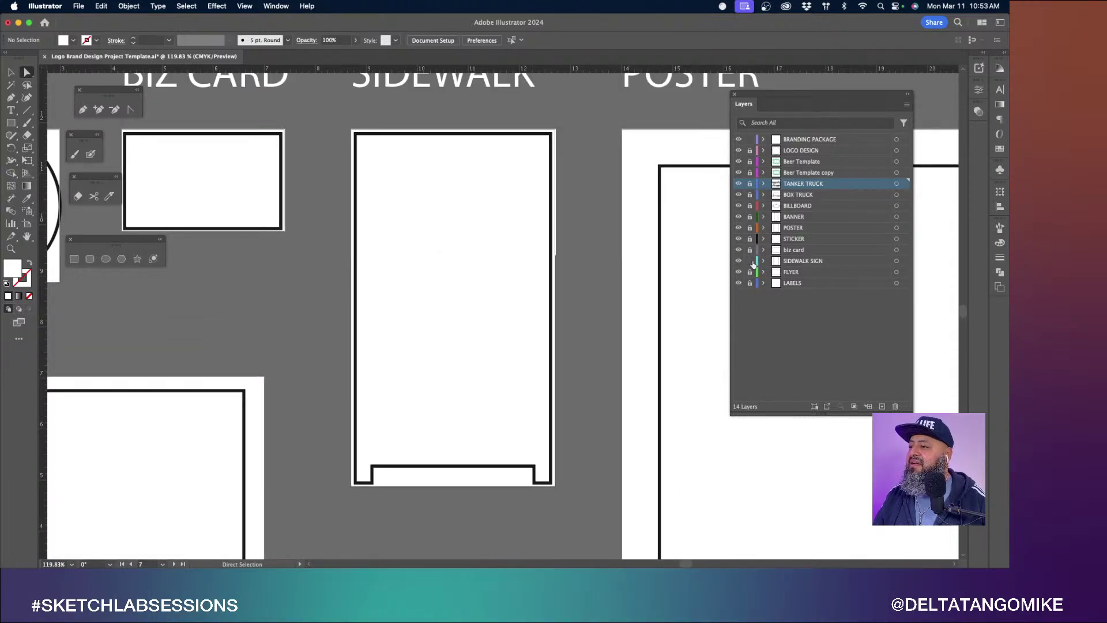
{"action": "left_click", "coordinate": [764, 261]}
{"action": "left_click", "coordinate": [816, 262]}
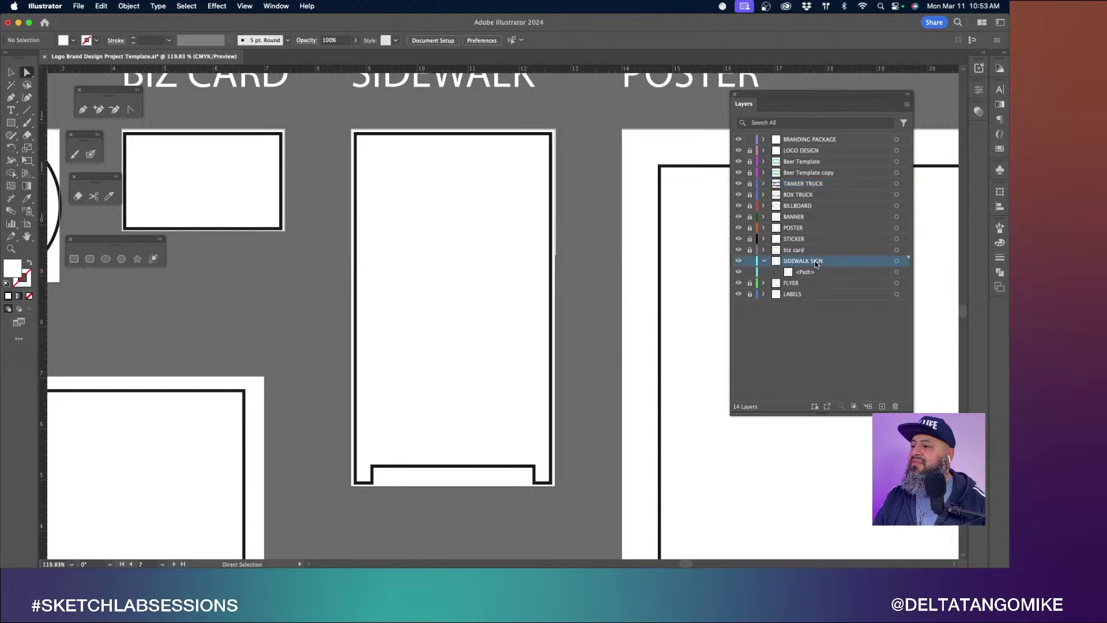
Draw a rectangle about 3.38 by 6.13 in inside the sidewalk sign frame and fill it with light cyan, RGB 47, 255, 255.
{"action": "left_click", "coordinate": [11, 121]}
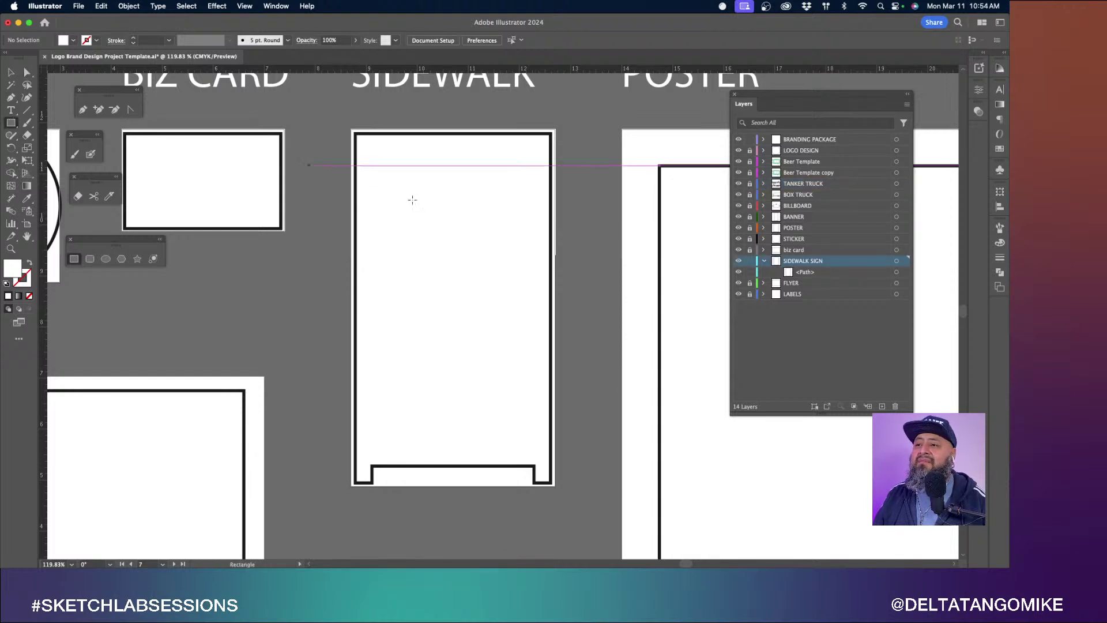
{"action": "left_click_drag", "start_coordinate": [367, 143], "coordinate": [539, 456]}
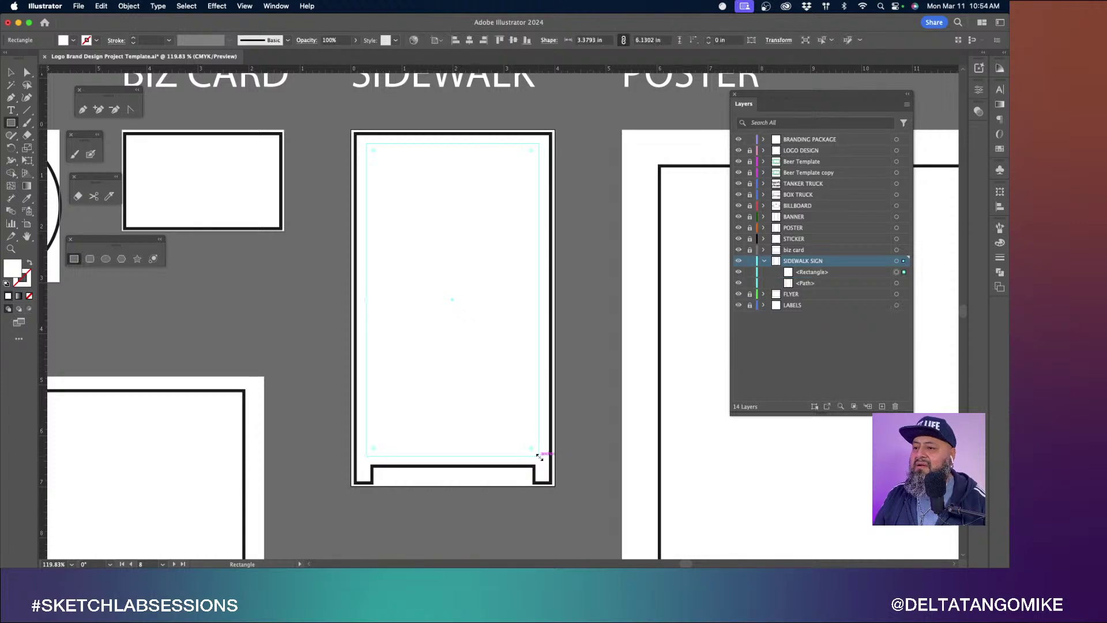
{"action": "left_click", "coordinate": [1000, 243]}
{"action": "left_click_drag", "start_coordinate": [891, 225], "coordinate": [660, 379]}
{"action": "left_click", "coordinate": [690, 396]}
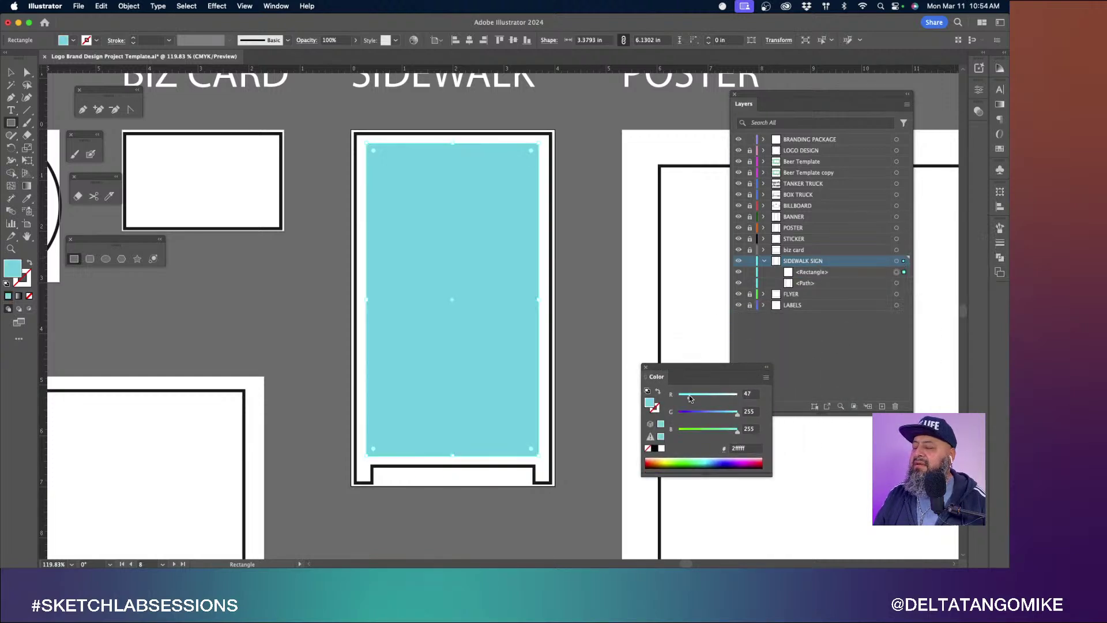
{"action": "key", "text": "v"}
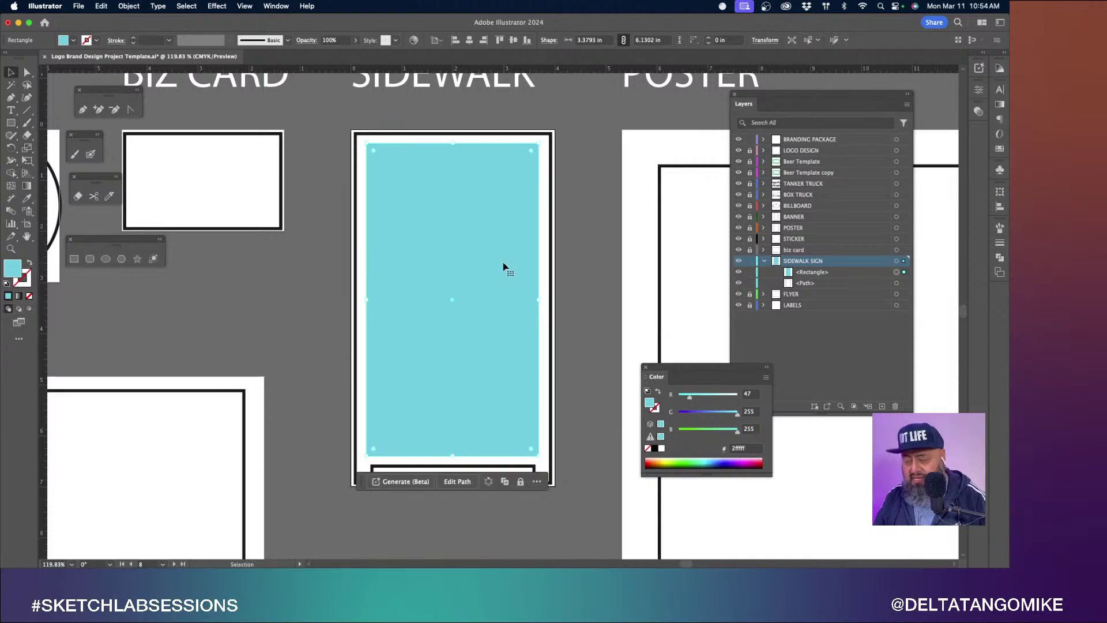
{"action": "left_click", "coordinate": [586, 257]}
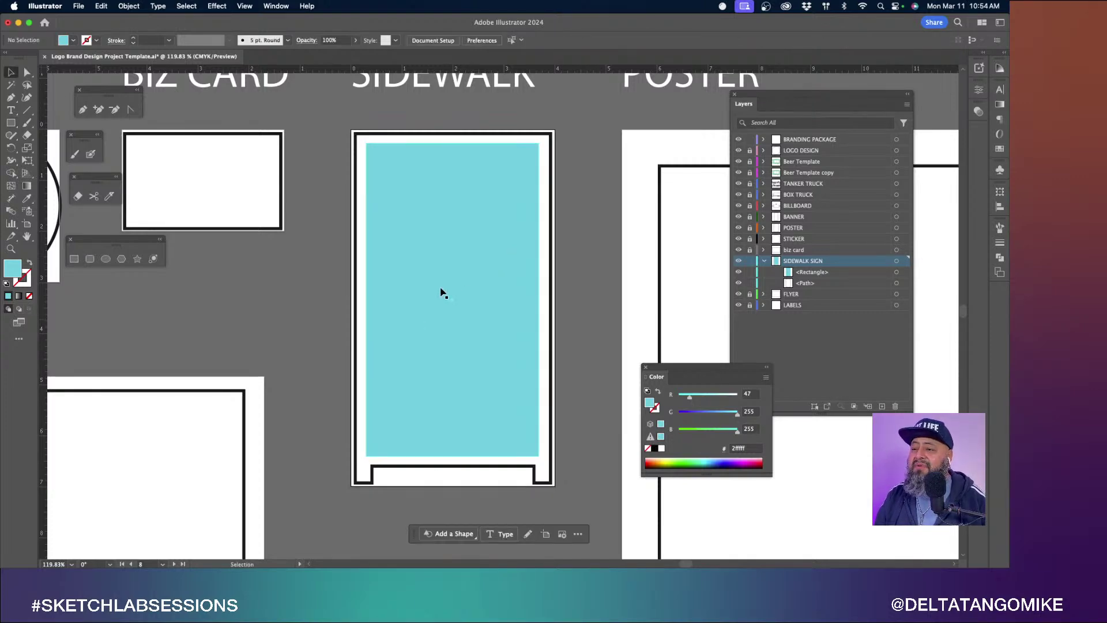
{"action": "scroll", "coordinate": [466, 293], "scroll_direction": "down", "scroll_amount": 5}
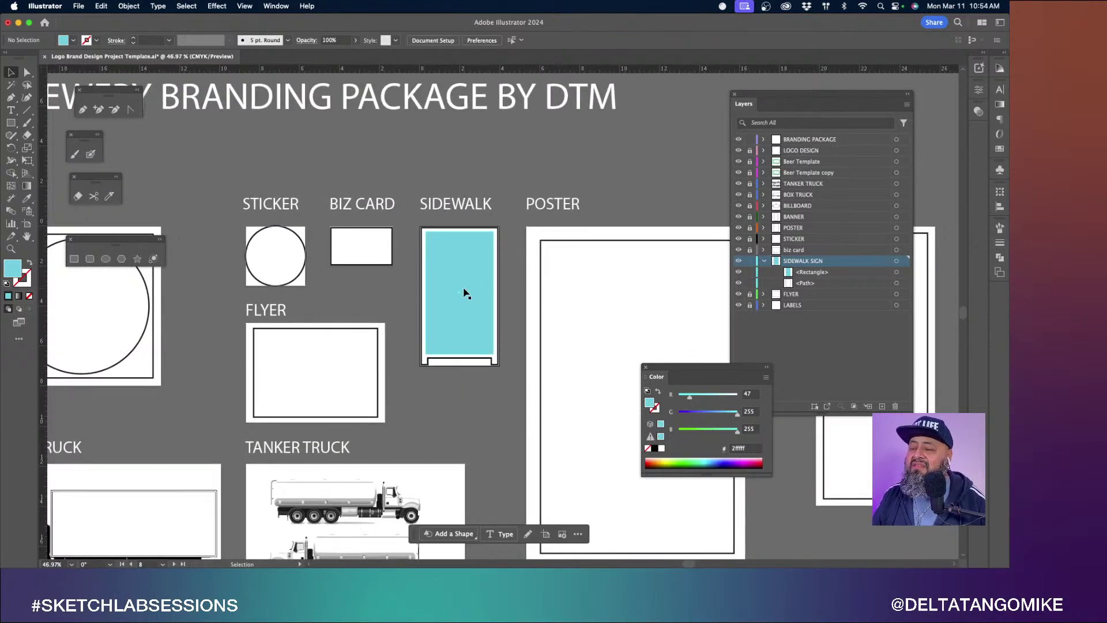
{"action": "scroll", "coordinate": [466, 293], "scroll_direction": "left", "scroll_amount": 3}
{"action": "scroll", "coordinate": [466, 293], "scroll_direction": "down", "scroll_amount": 2}
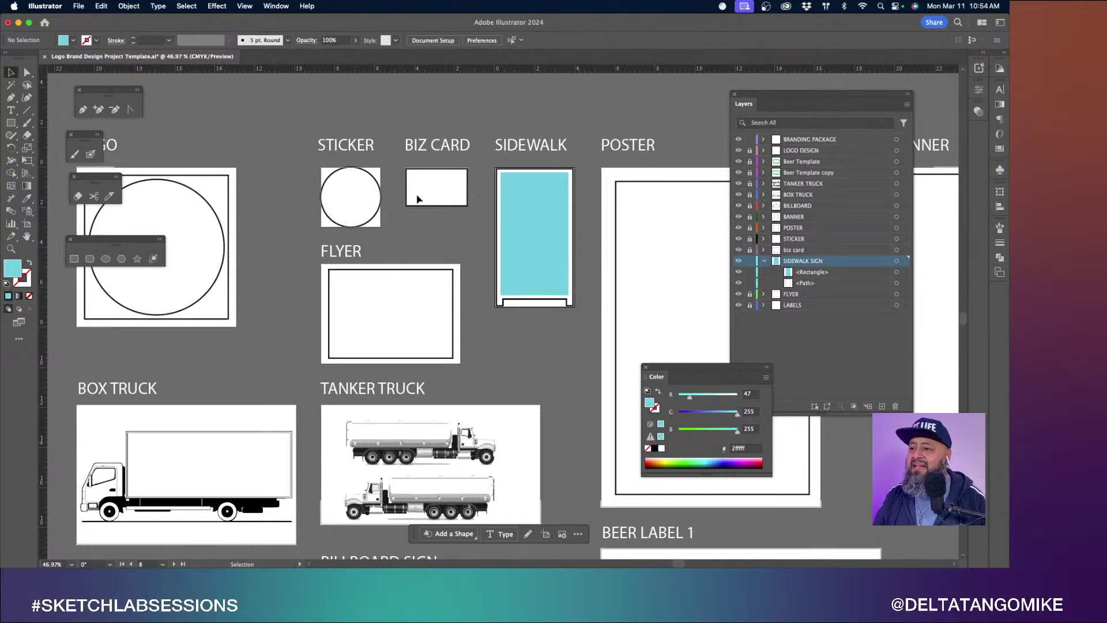
{"action": "scroll", "coordinate": [372, 299], "scroll_direction": "left", "scroll_amount": 5}
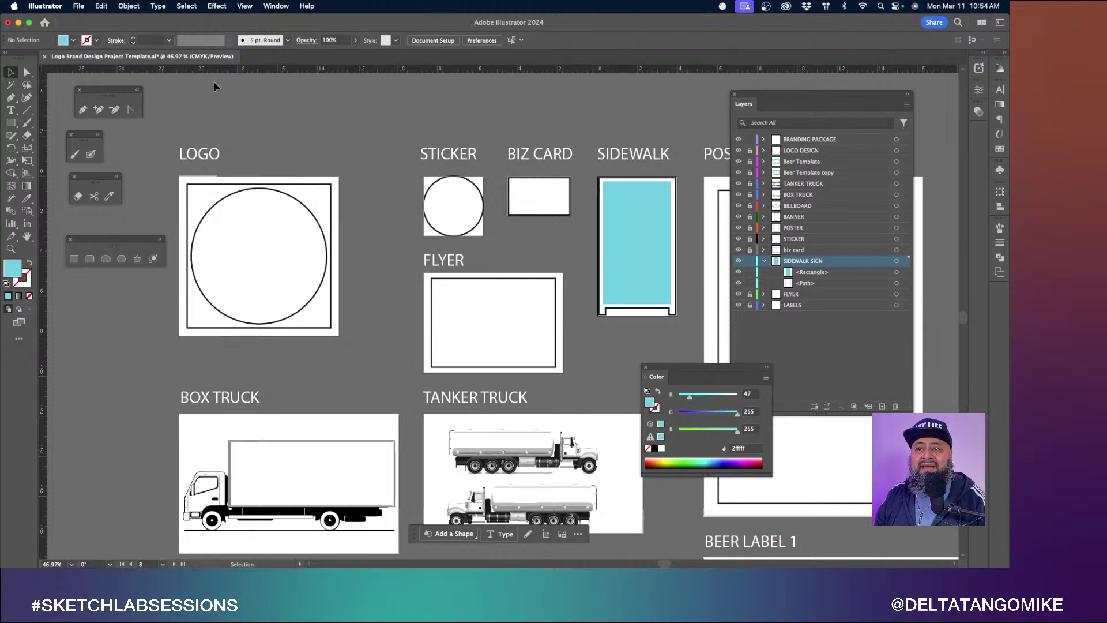
Start saving a copy of the document on the computer and create a folder named "TEMPLATES BRAND DESIGN" inside Brewery Design.
{"action": "left_click", "coordinate": [78, 5]}
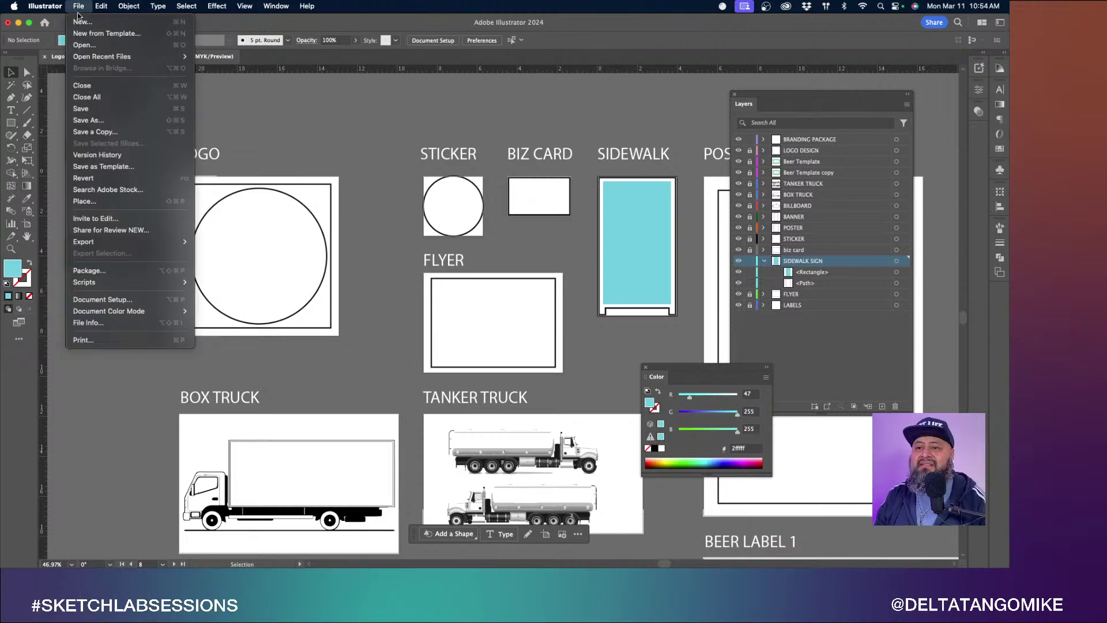
{"action": "left_click", "coordinate": [94, 119]}
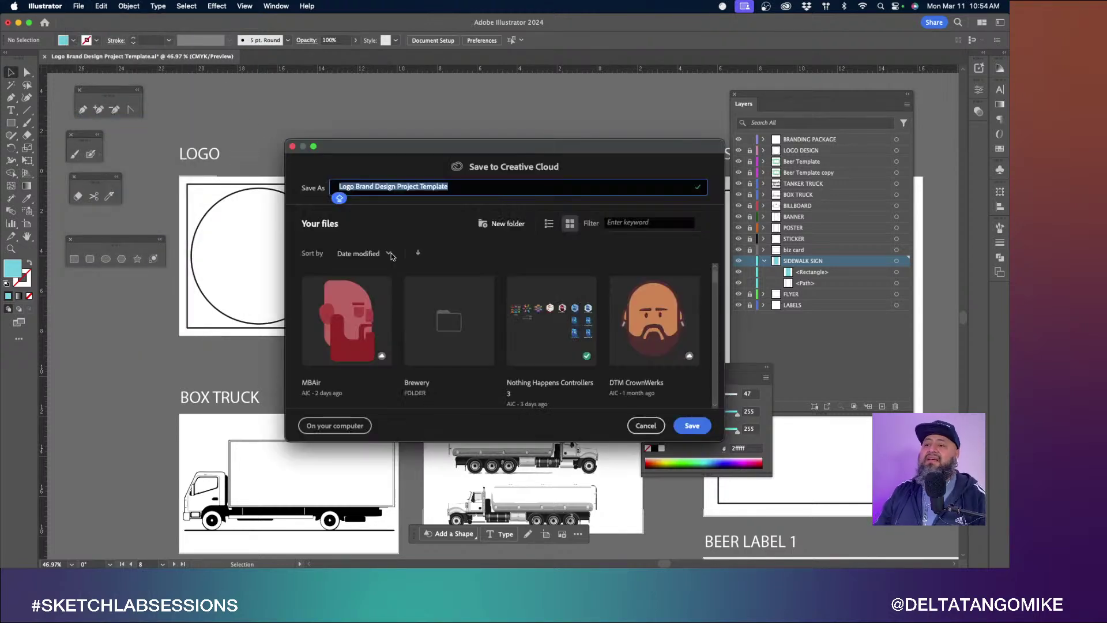
{"action": "left_click", "coordinate": [335, 425]}
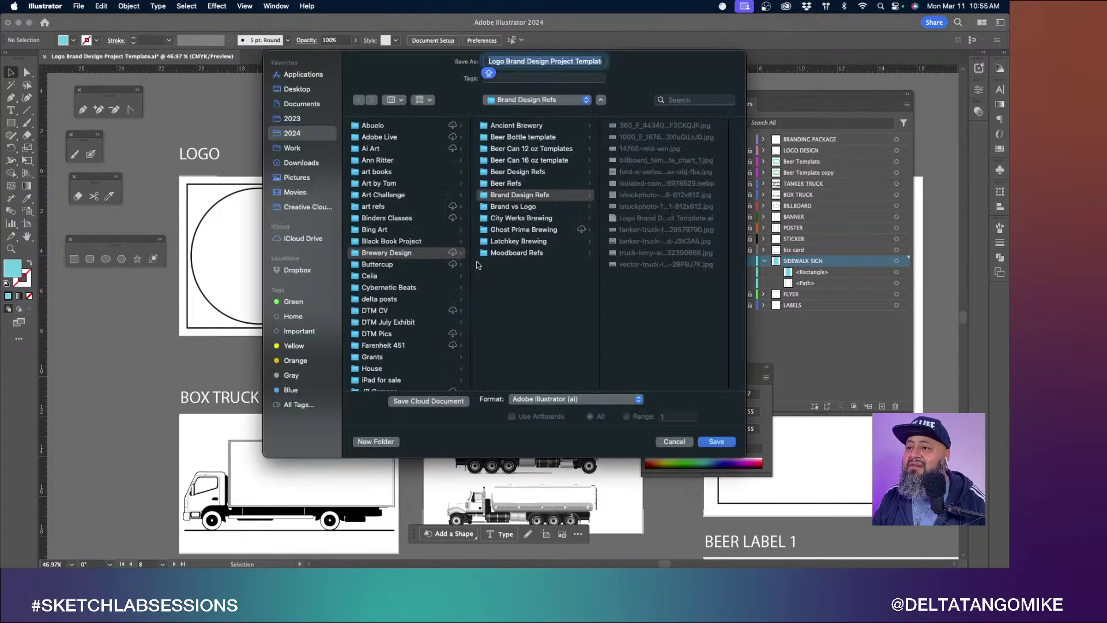
{"action": "left_click", "coordinate": [427, 253]}
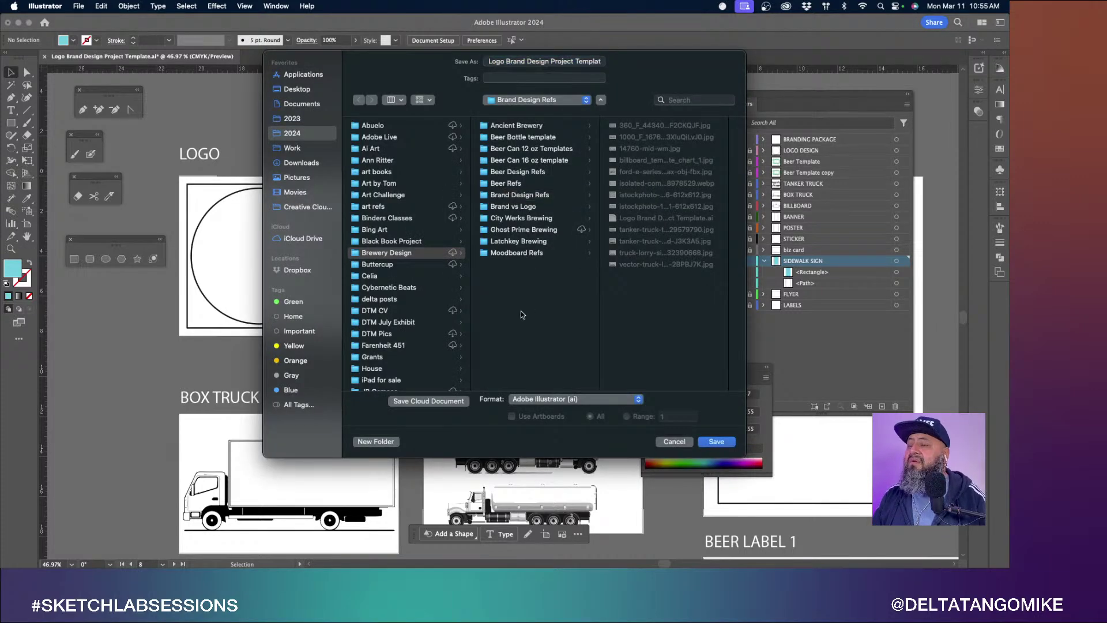
{"action": "left_click", "coordinate": [376, 442]}
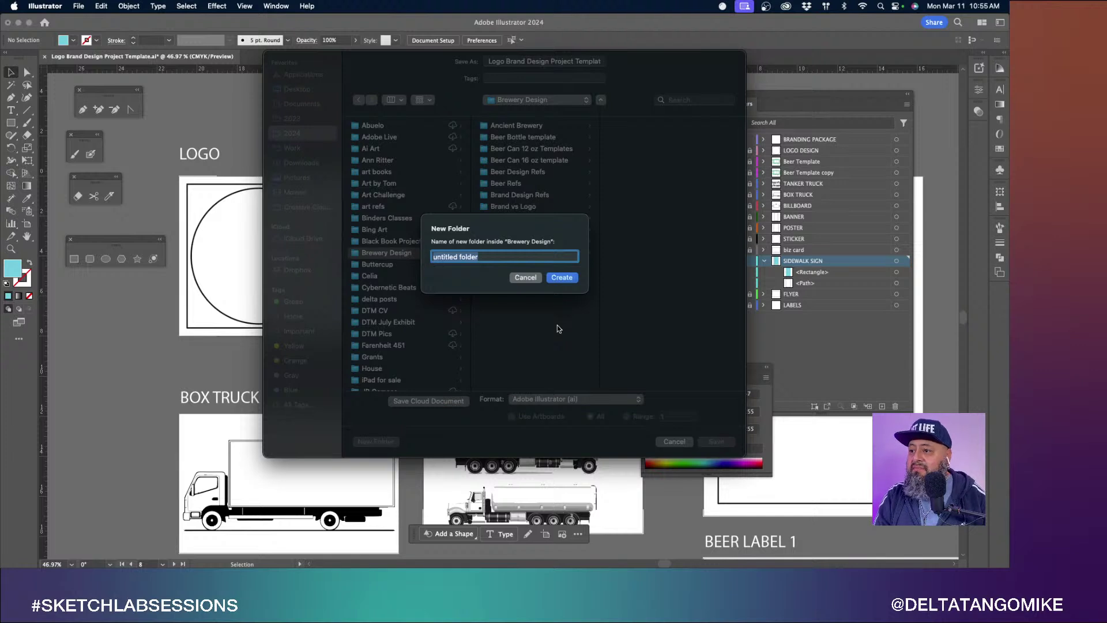
{"action": "type", "text": "TEMPLATES"}
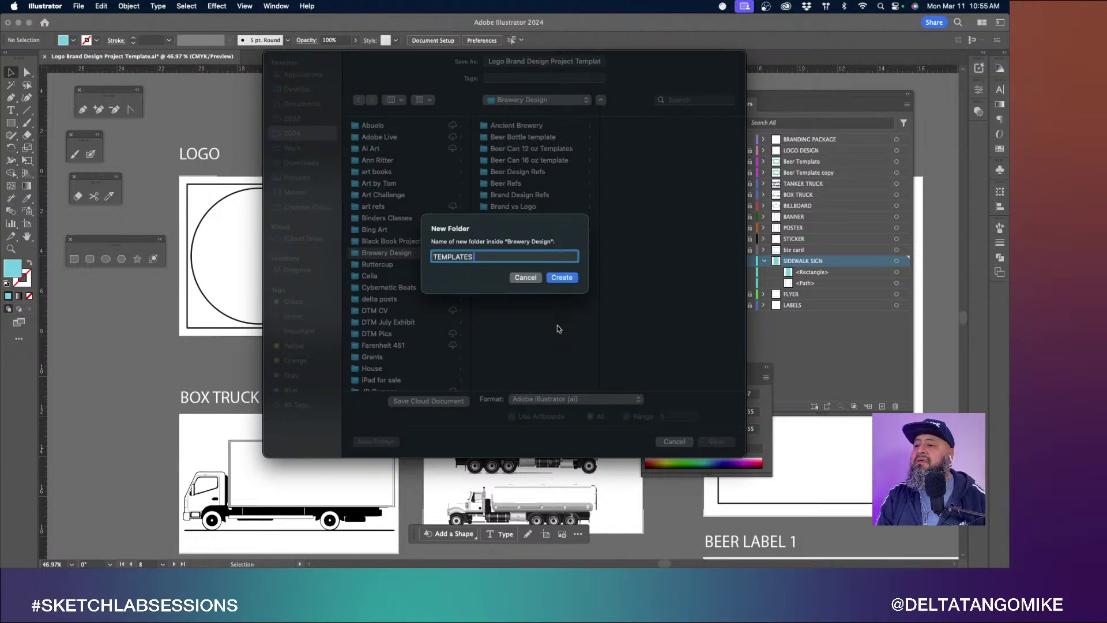
{"action": "type", "text": " BRAND DESIGN"}
{"action": "key", "text": "Return"}
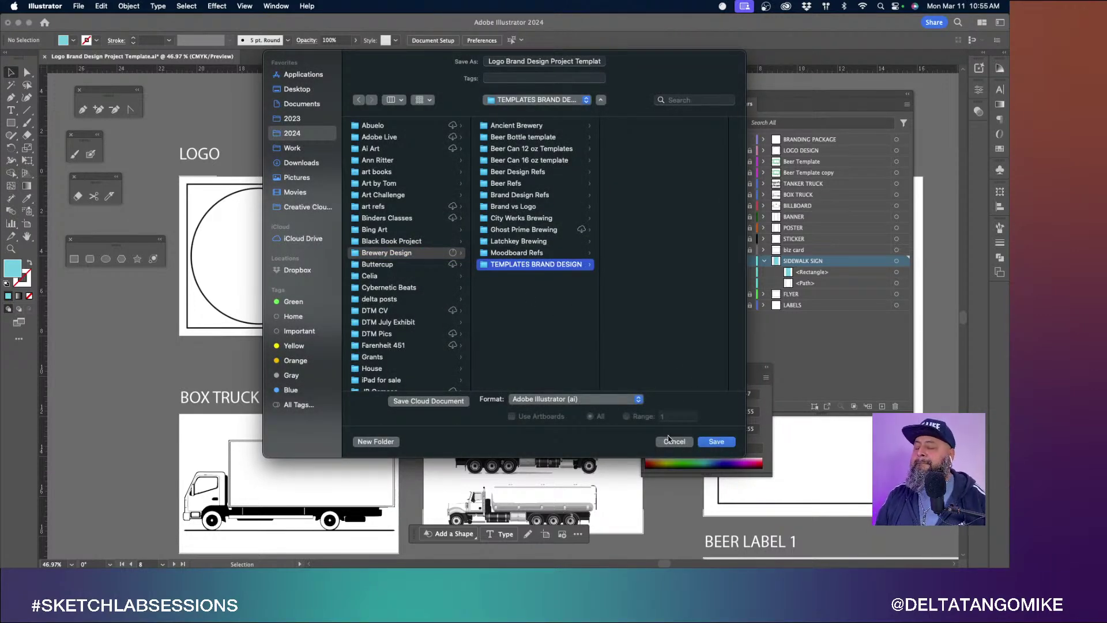
Save Logo Brand Design Project Template.ai into the new folder in Illustrator 2020 format, keeping PDF compatibility, embedded ICC profiles and compression on.
{"action": "left_click", "coordinate": [533, 61]}
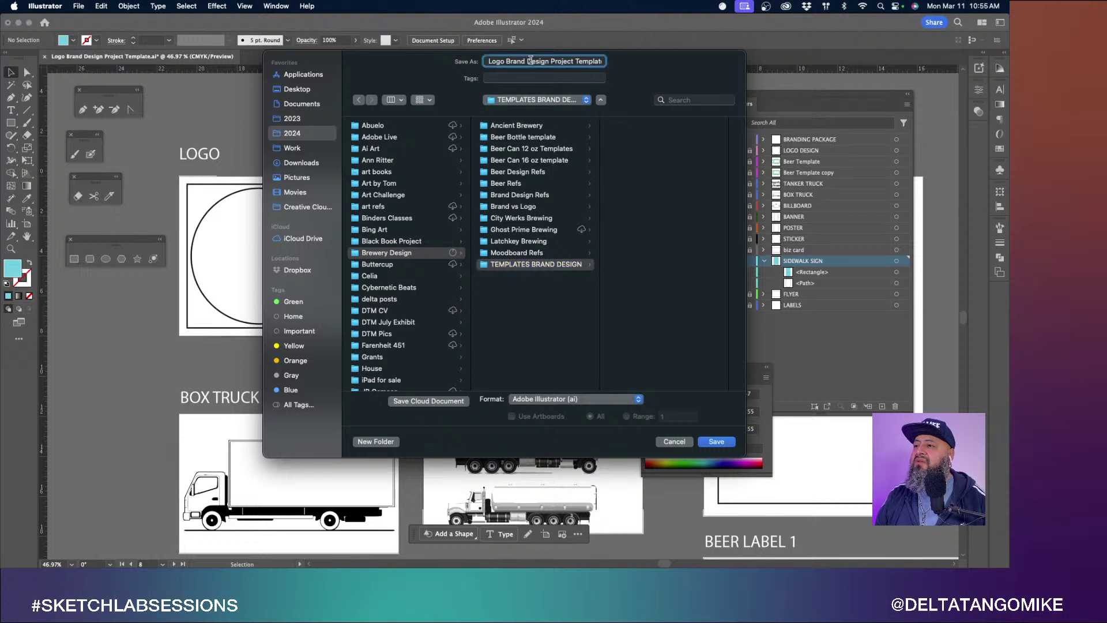
{"action": "left_click", "coordinate": [582, 61]}
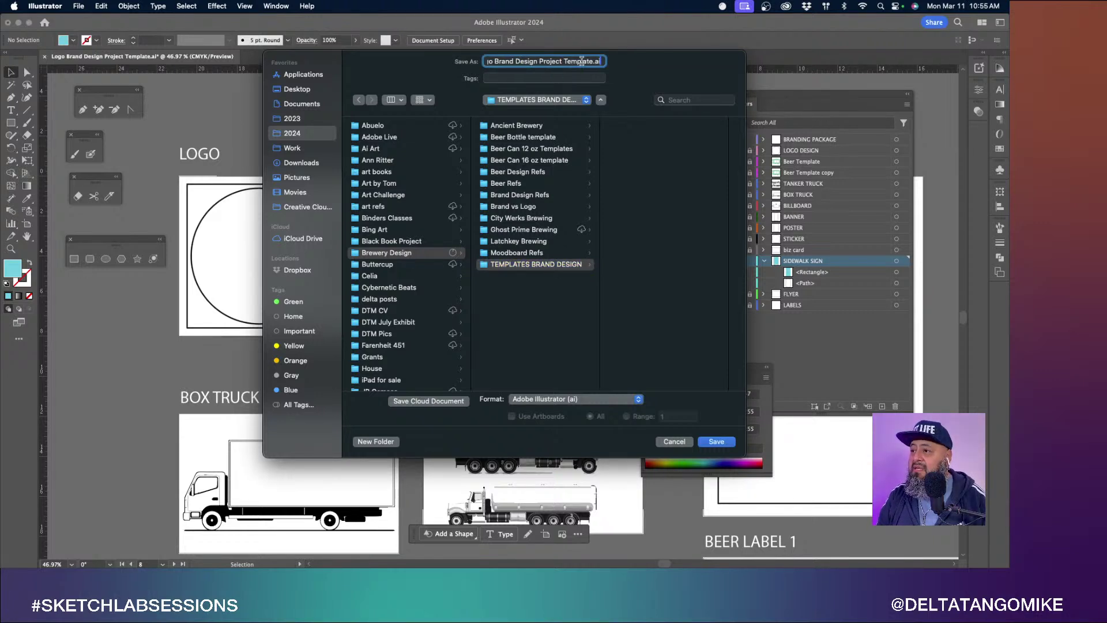
{"action": "left_click", "coordinate": [719, 443]}
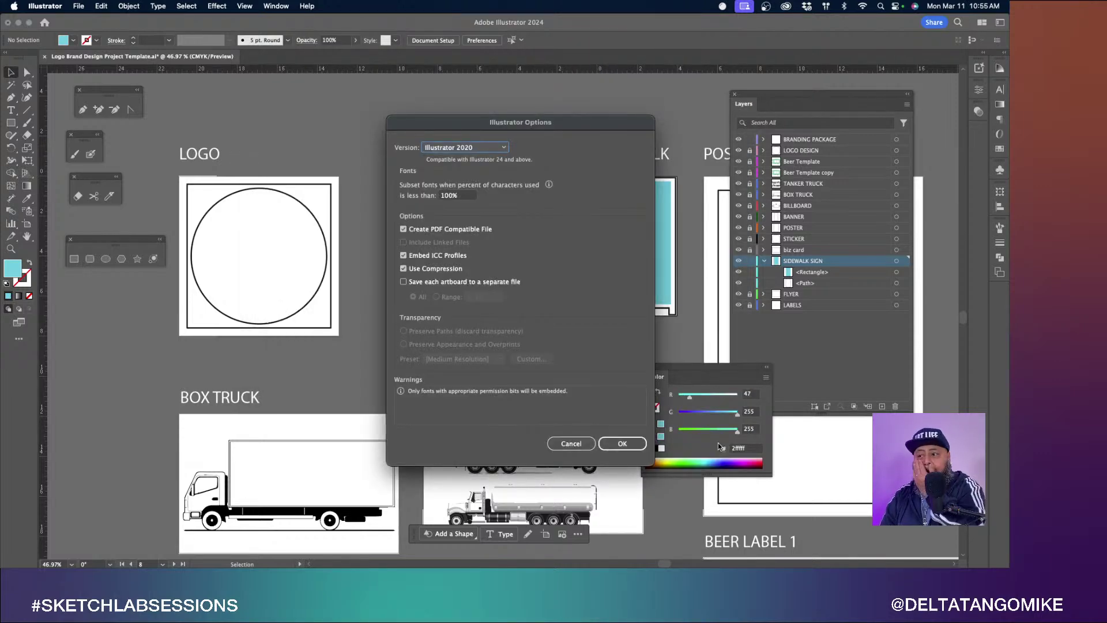
{"action": "left_click", "coordinate": [622, 443]}
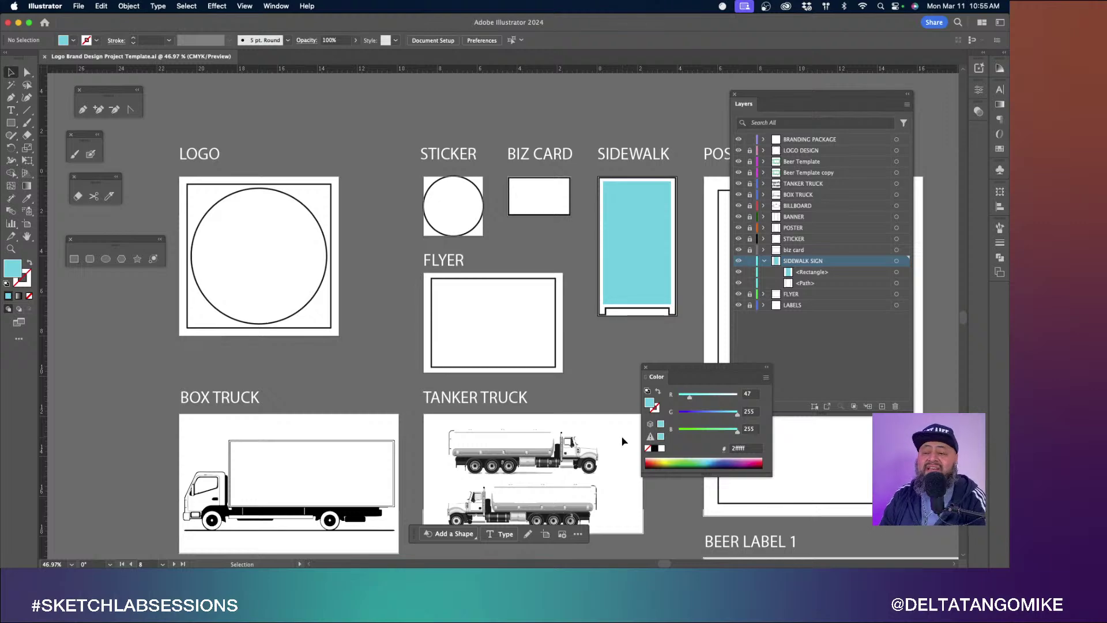
Examine the template artboards from the logo and trucks through the billboard sign and beer labels, ending with an overview of the whole package.
{"action": "scroll", "coordinate": [568, 314], "scroll_direction": "down", "scroll_amount": 3}
{"action": "scroll", "coordinate": [568, 313], "scroll_direction": "right", "scroll_amount": 2}
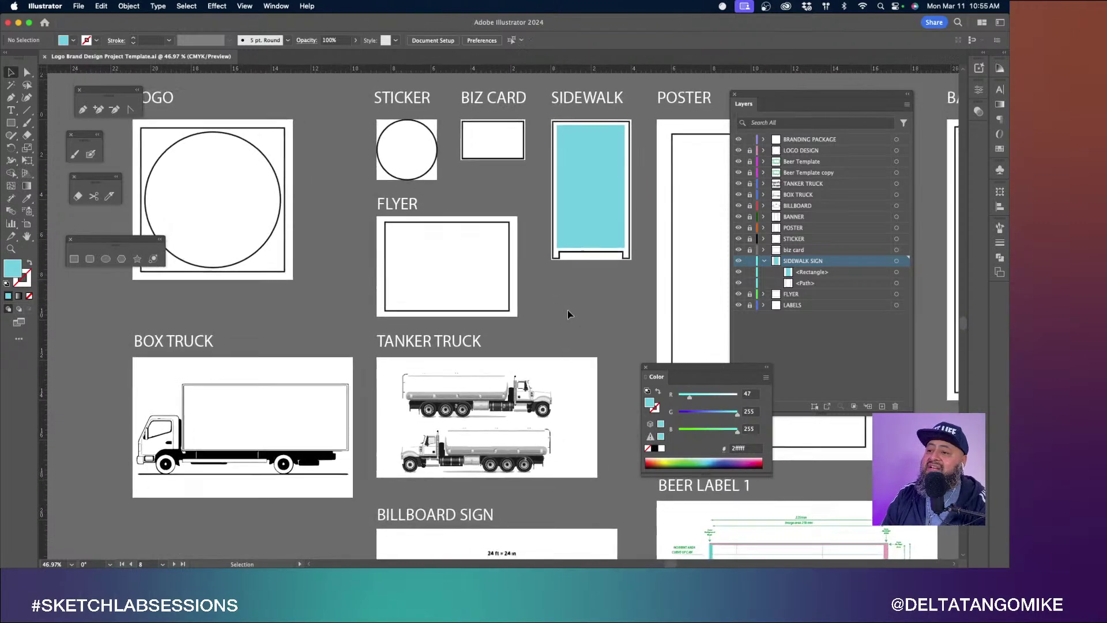
{"action": "scroll", "coordinate": [568, 310], "scroll_direction": "up", "scroll_amount": 1}
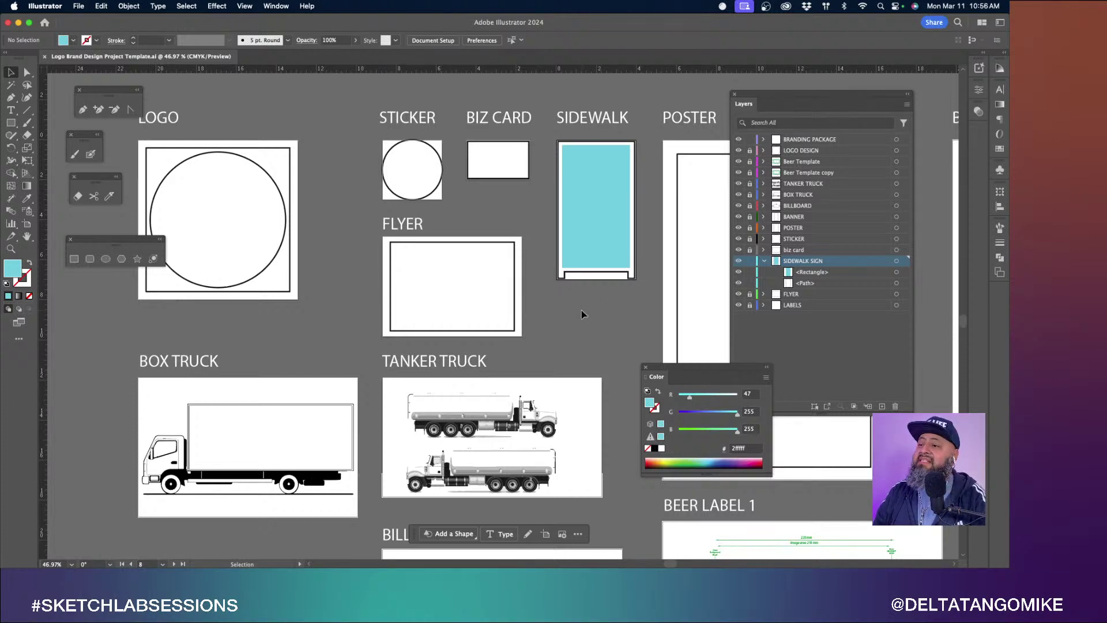
{"action": "scroll", "coordinate": [581, 314], "scroll_direction": "down", "scroll_amount": 3}
{"action": "scroll", "coordinate": [581, 314], "scroll_direction": "right", "scroll_amount": 4}
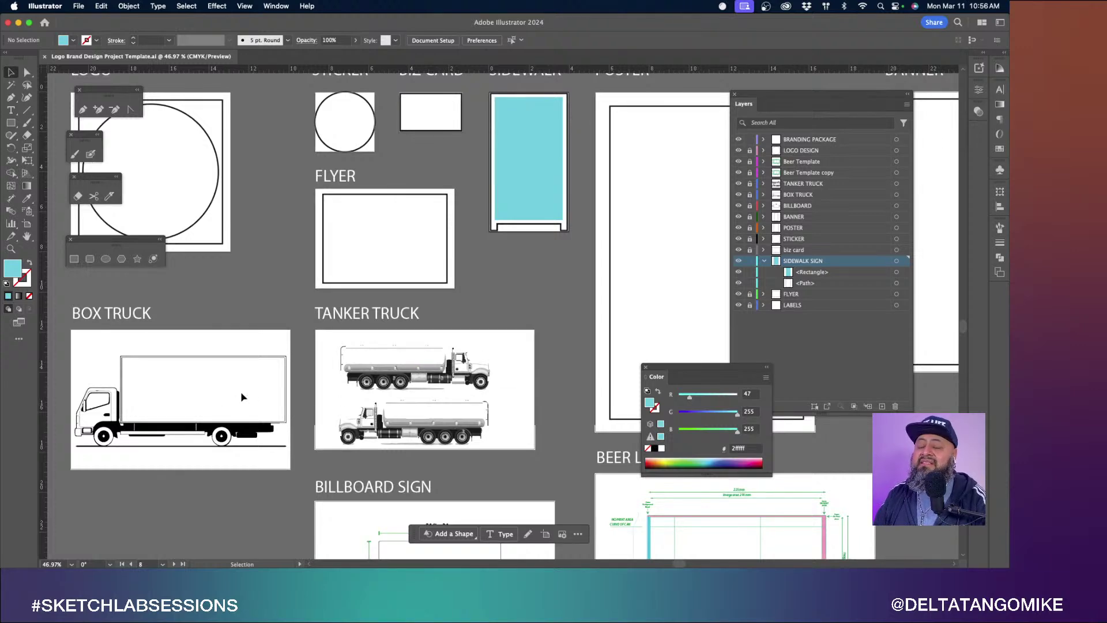
{"action": "scroll", "coordinate": [568, 321], "scroll_direction": "down", "scroll_amount": 1}
{"action": "scroll", "coordinate": [568, 321], "scroll_direction": "down", "scroll_amount": 10}
{"action": "scroll", "coordinate": [568, 321], "scroll_direction": "right", "scroll_amount": 10}
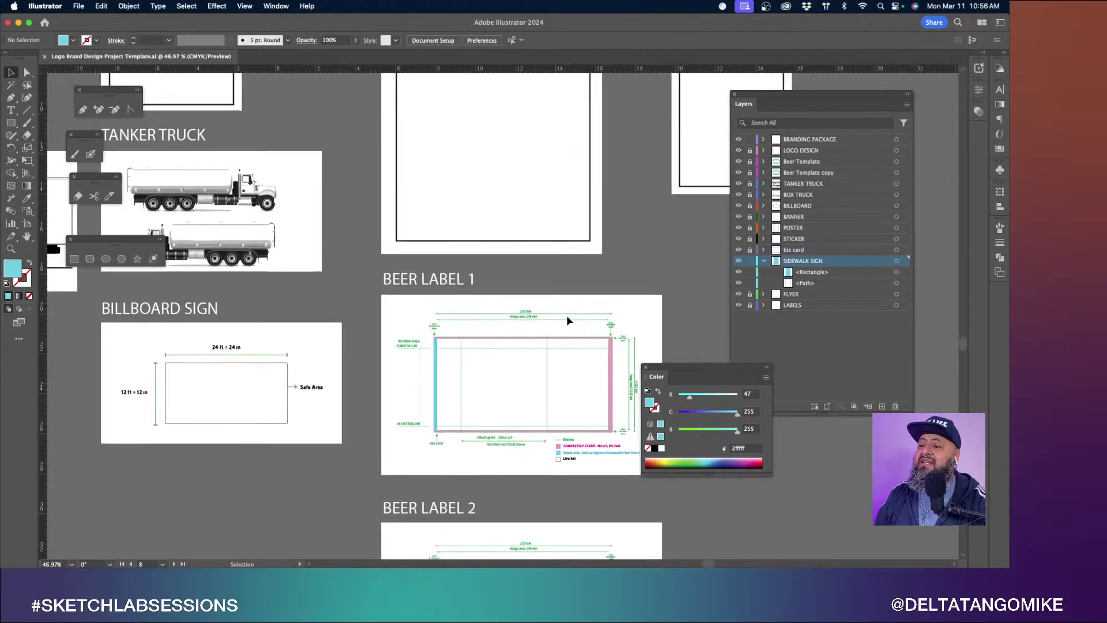
{"action": "scroll", "coordinate": [513, 324], "scroll_direction": "down", "scroll_amount": 5}
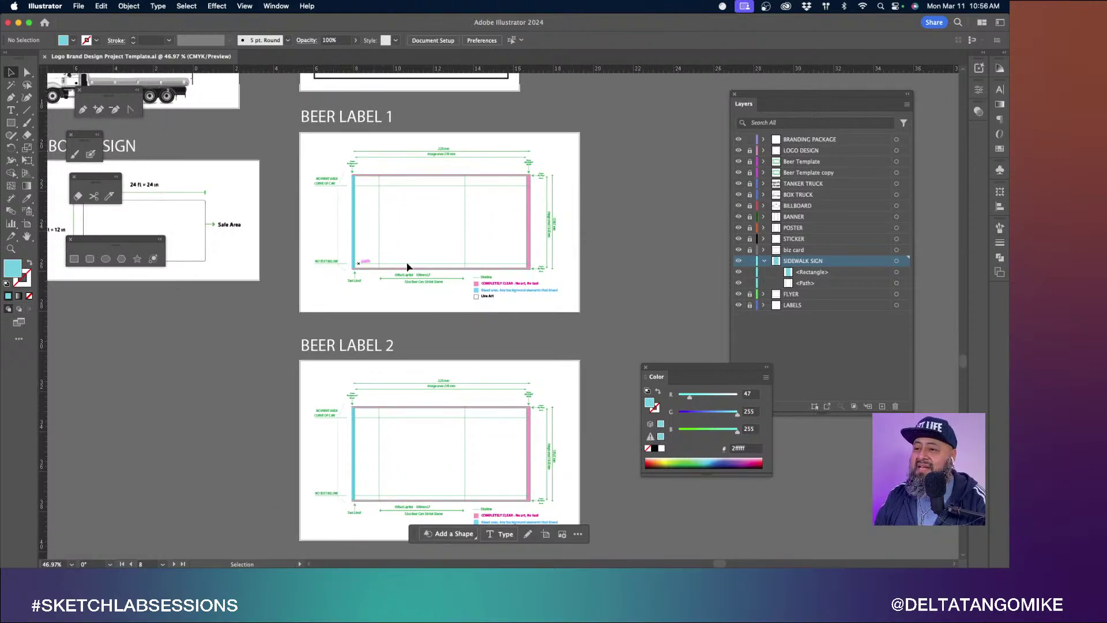
{"action": "scroll", "coordinate": [633, 262], "scroll_direction": "down", "scroll_amount": 10}
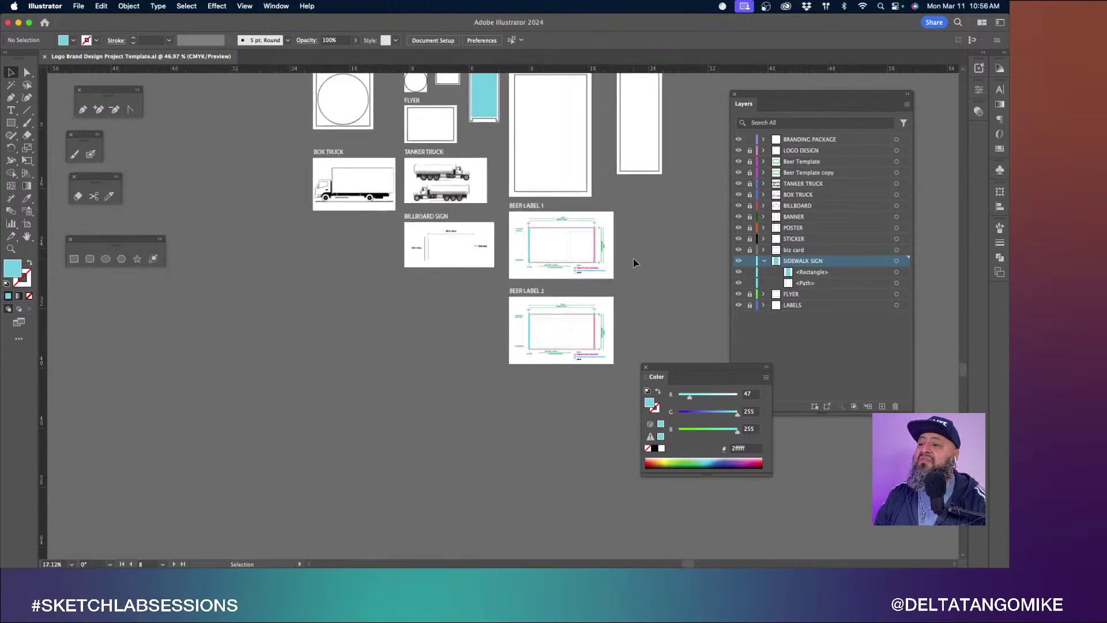
{"action": "scroll", "coordinate": [633, 262], "scroll_direction": "up", "scroll_amount": 3}
{"action": "scroll", "coordinate": [634, 262], "scroll_direction": "right", "scroll_amount": 3}
{"action": "scroll", "coordinate": [633, 263], "scroll_direction": "up", "scroll_amount": 2}
{"action": "scroll", "coordinate": [633, 263], "scroll_direction": "right", "scroll_amount": 2}
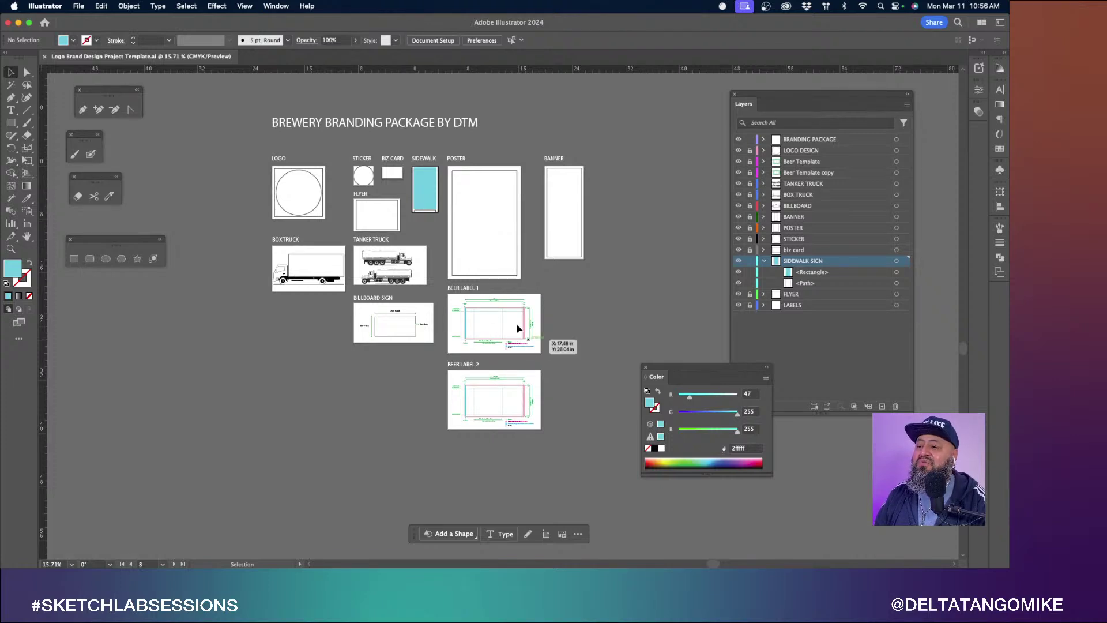
Collapse the SIDEWALK SIGN layer, unlock all the locked template layers, then save the document and minimise its window.
{"action": "left_click", "coordinate": [764, 261]}
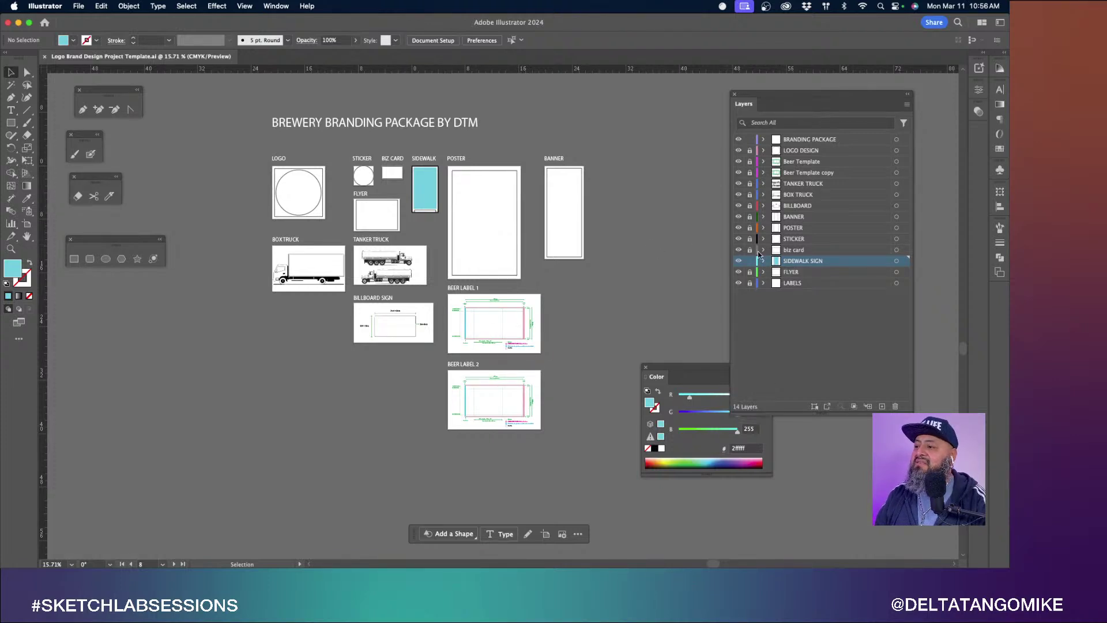
{"action": "left_click_drag", "start_coordinate": [750, 152], "coordinate": [747, 297]}
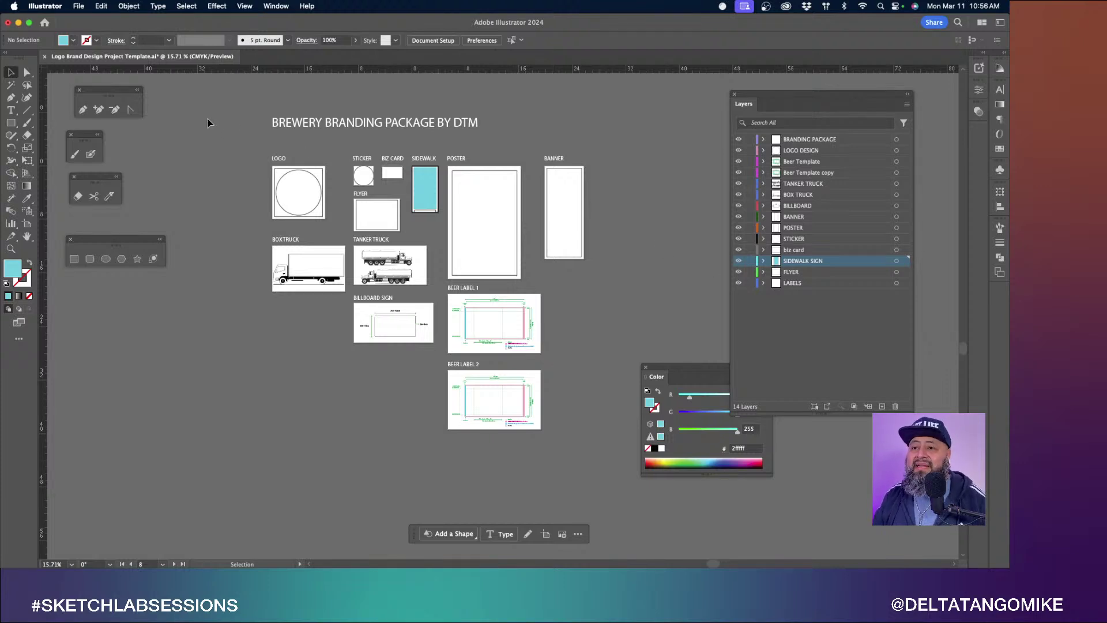
{"action": "key", "text": "a"}
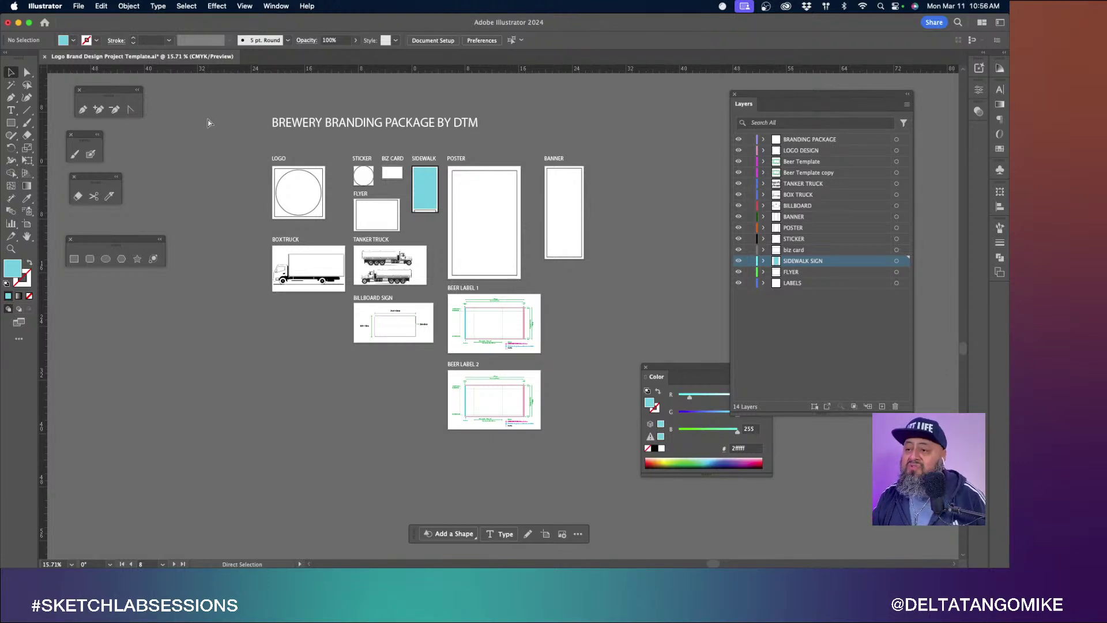
{"action": "key", "text": "v"}
{"action": "key", "text": "super+s"}
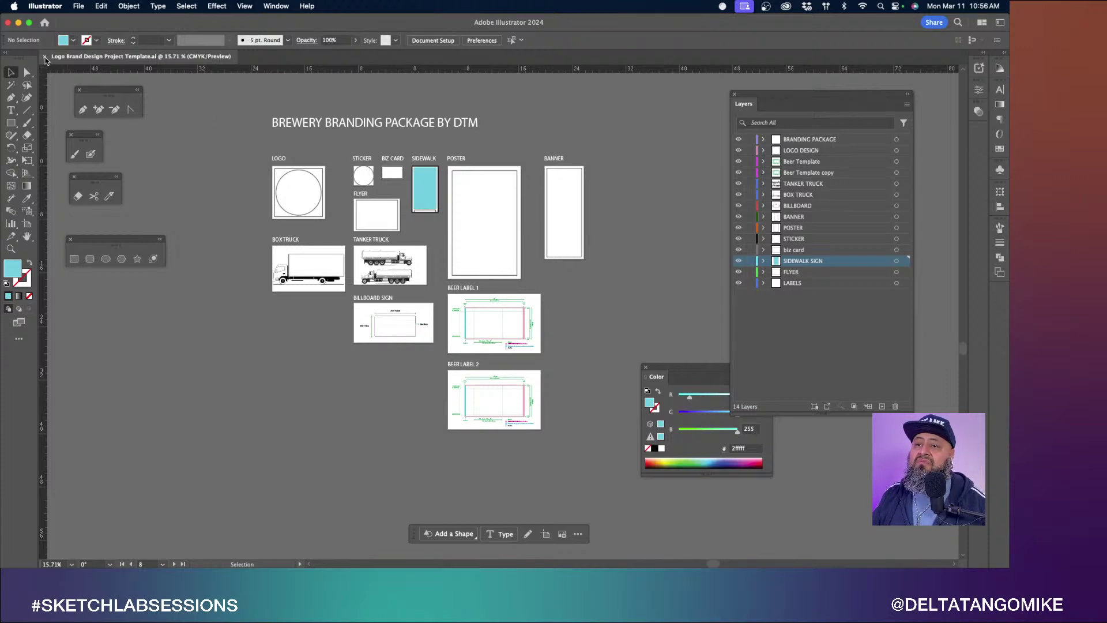
{"action": "left_click", "coordinate": [19, 23]}
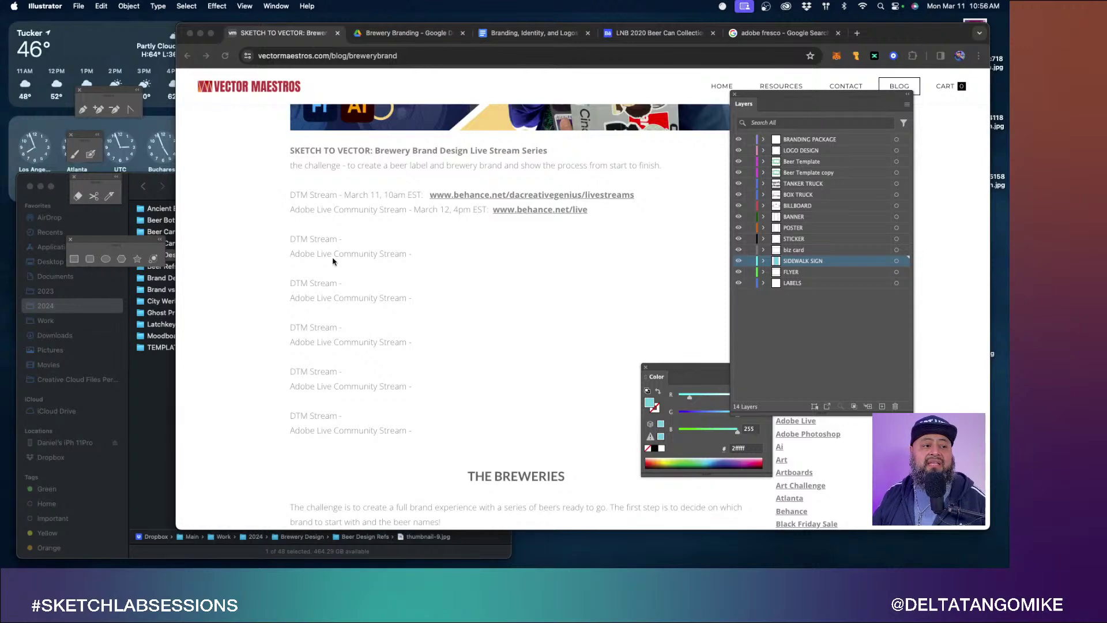
In Chrome, review the Brewery Brand Design blog post down to The Breweries and open the Tezcatlipoca's Brew label sketch.
{"action": "left_click", "coordinate": [536, 297]}
{"action": "scroll", "coordinate": [540, 294], "scroll_direction": "up", "scroll_amount": 5}
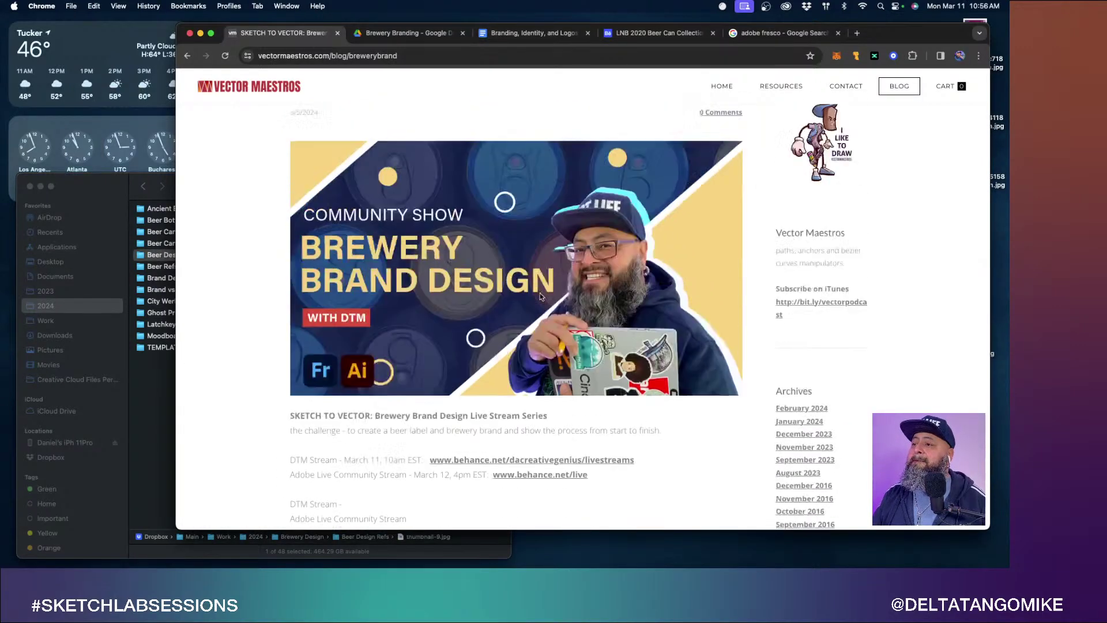
{"action": "scroll", "coordinate": [540, 293], "scroll_direction": "down", "scroll_amount": 3}
{"action": "scroll", "coordinate": [540, 293], "scroll_direction": "up", "scroll_amount": 5}
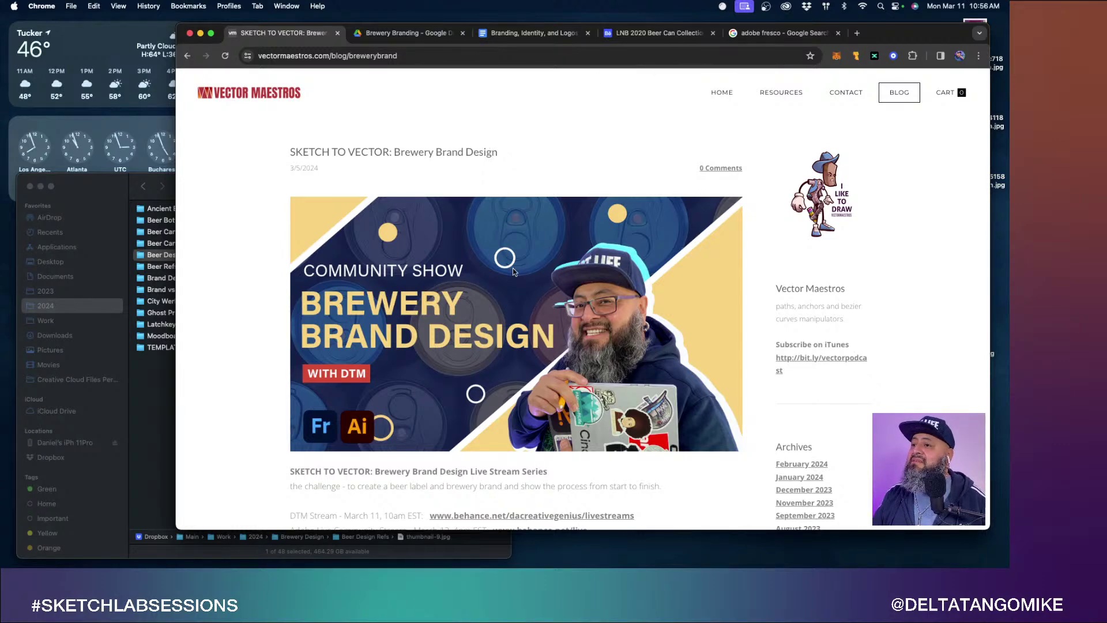
{"action": "scroll", "coordinate": [513, 270], "scroll_direction": "down", "scroll_amount": 12}
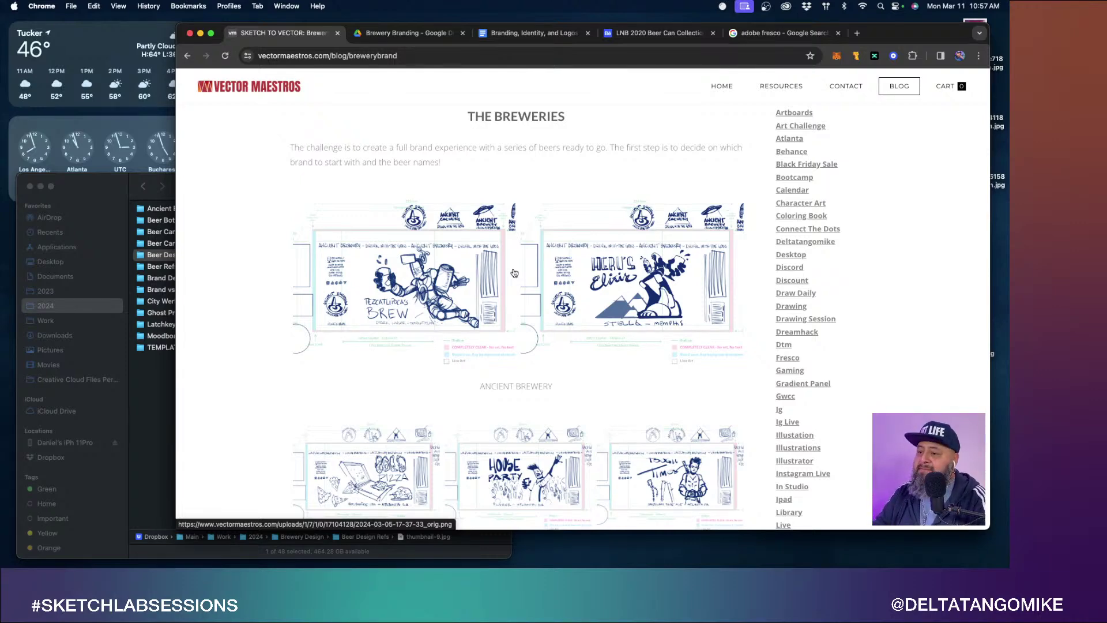
{"action": "left_click", "coordinate": [403, 267]}
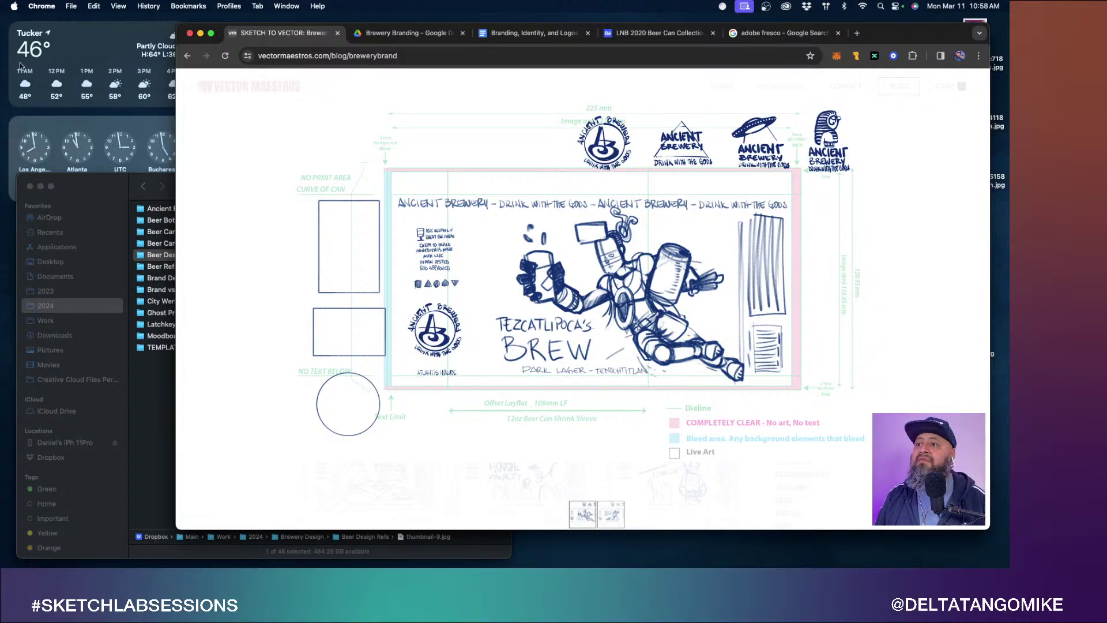
Open the "Adobe Live Brewery Brand Design w DTM" document from the Brewery Branding Drive folder and review its series outline.
{"action": "left_click", "coordinate": [571, 30]}
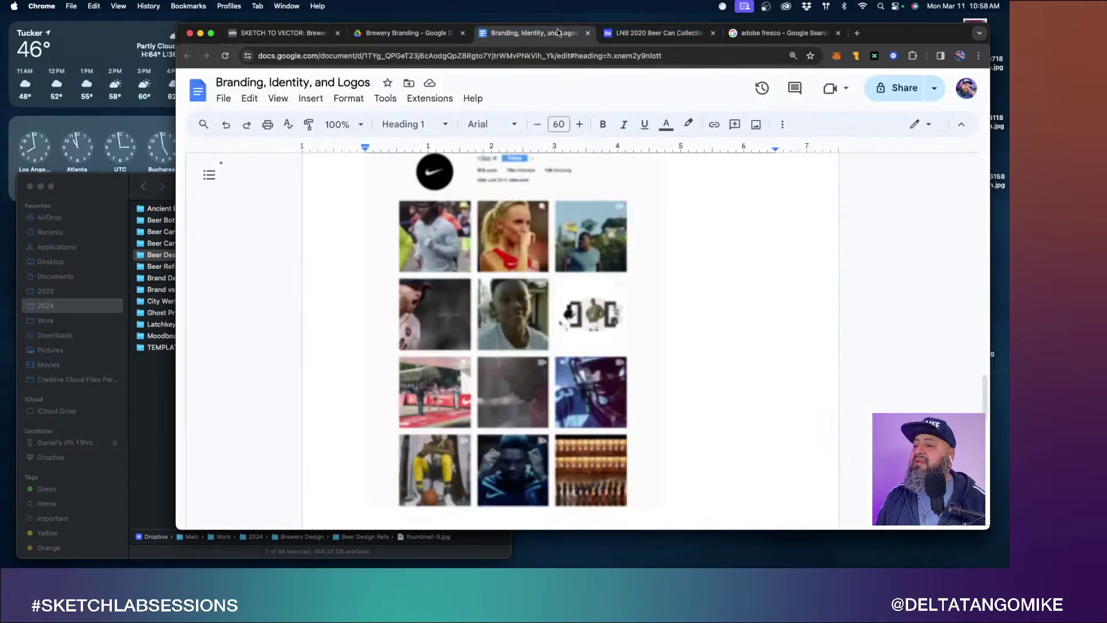
{"action": "left_click", "coordinate": [654, 33]}
{"action": "left_click", "coordinate": [406, 35]}
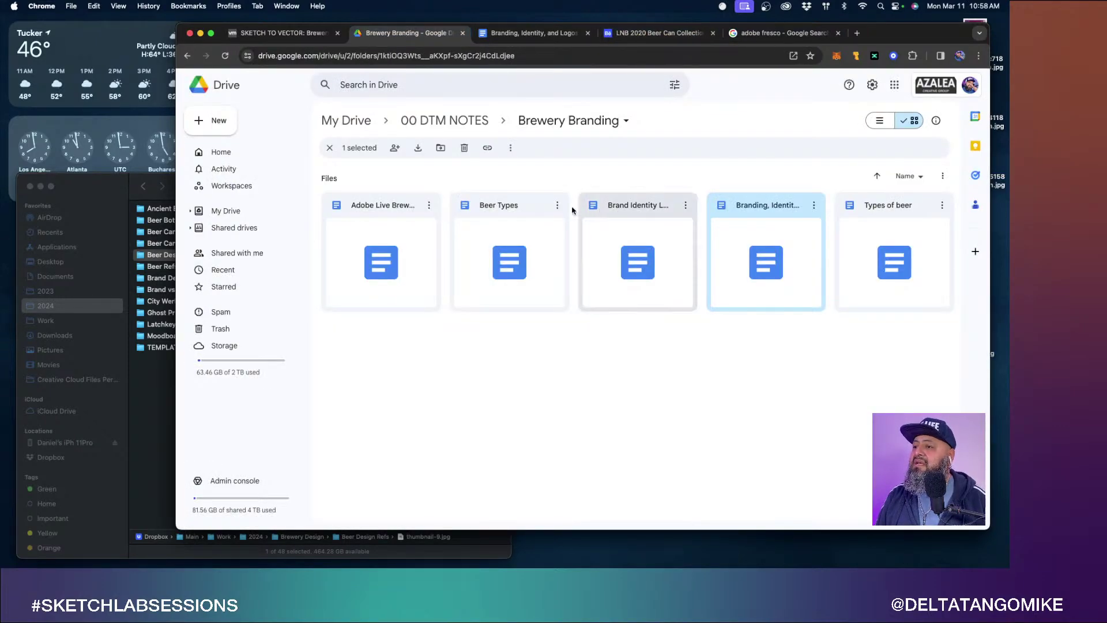
{"action": "double_click", "coordinate": [381, 267]}
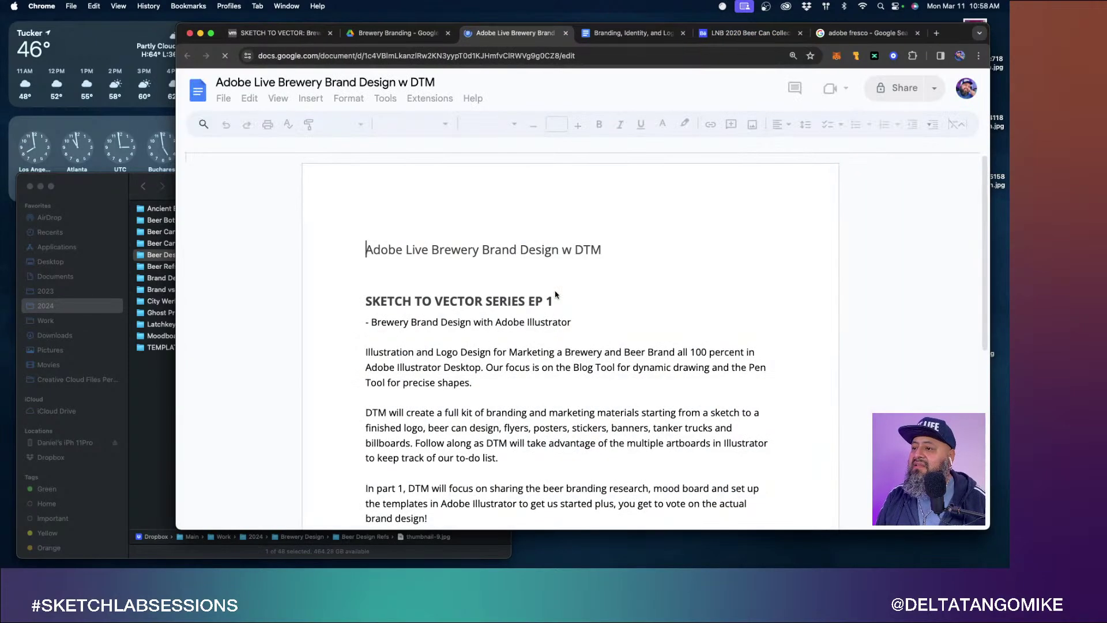
{"action": "scroll", "coordinate": [556, 294], "scroll_direction": "down", "scroll_amount": 20}
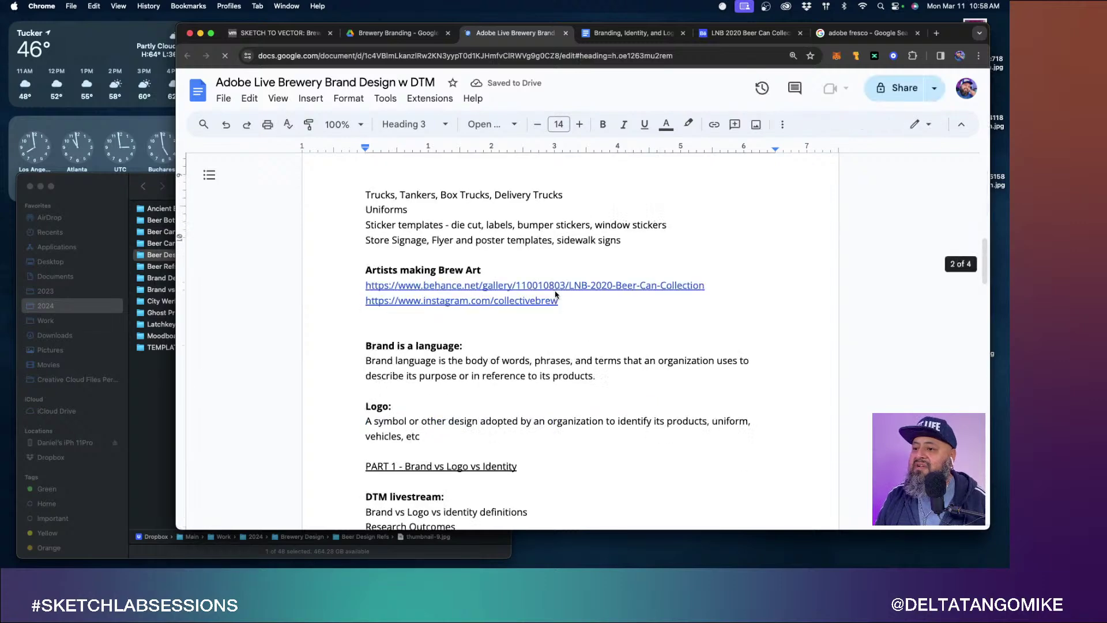
{"action": "scroll", "coordinate": [555, 294], "scroll_direction": "down", "scroll_amount": 15}
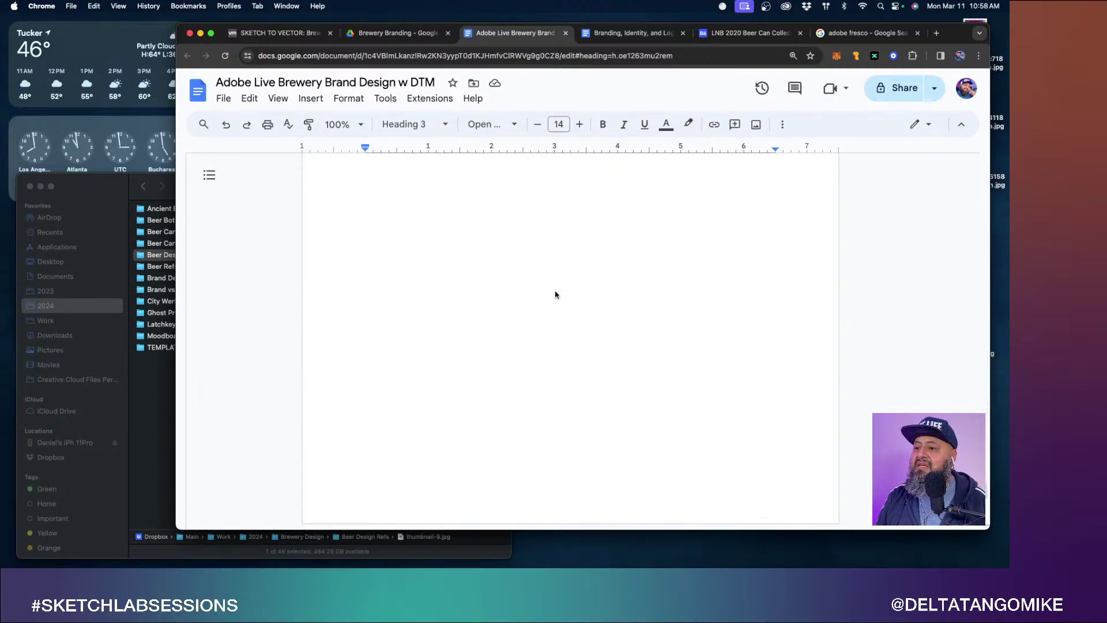
{"action": "scroll", "coordinate": [555, 294], "scroll_direction": "up", "scroll_amount": 15}
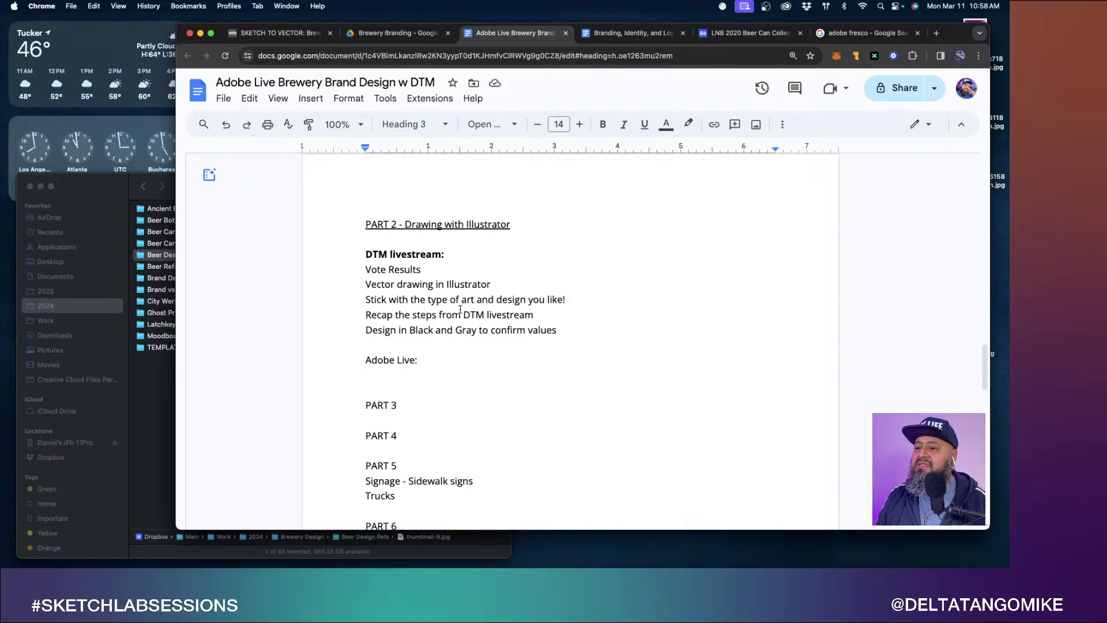
{"action": "scroll", "coordinate": [461, 309], "scroll_direction": "up", "scroll_amount": 3}
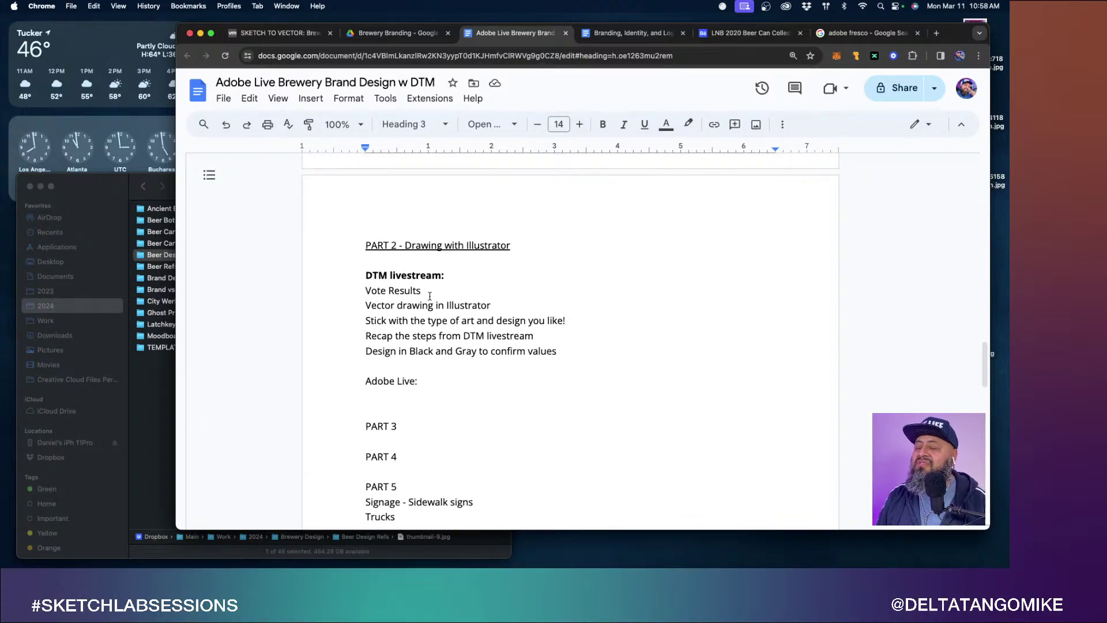
{"action": "scroll", "coordinate": [430, 295], "scroll_direction": "up", "scroll_amount": 8}
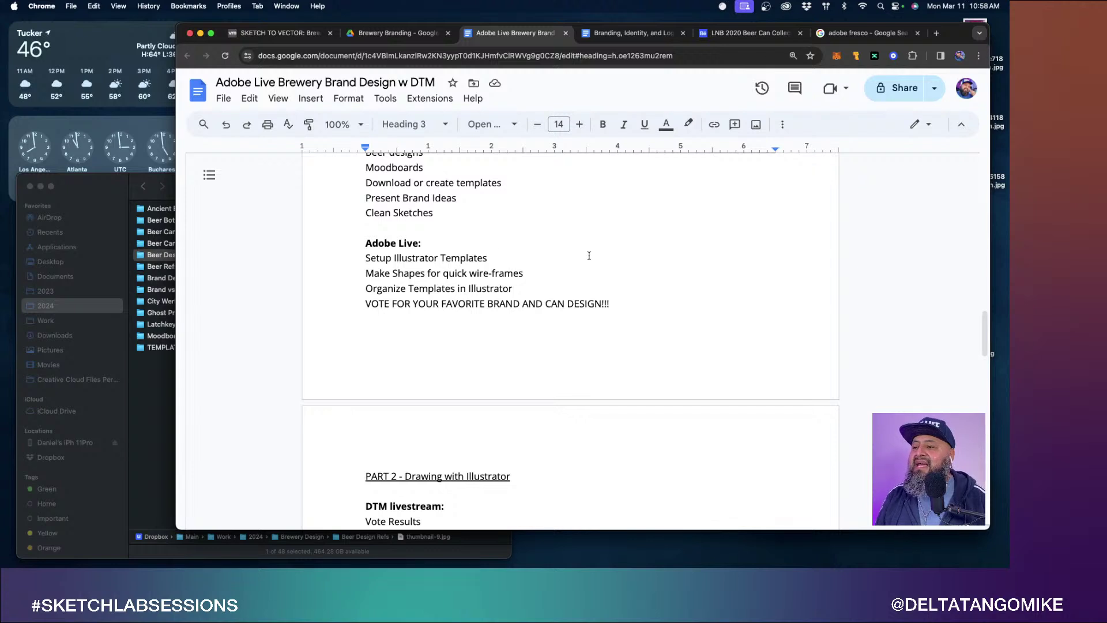
Add the line "Add to Web Page" below "Clean Sketches" in the Part 1 DTM livestream list.
{"action": "left_click", "coordinate": [471, 217]}
{"action": "scroll", "coordinate": [471, 219], "scroll_direction": "up", "scroll_amount": 2}
{"action": "scroll", "coordinate": [471, 220], "scroll_direction": "up", "scroll_amount": 2}
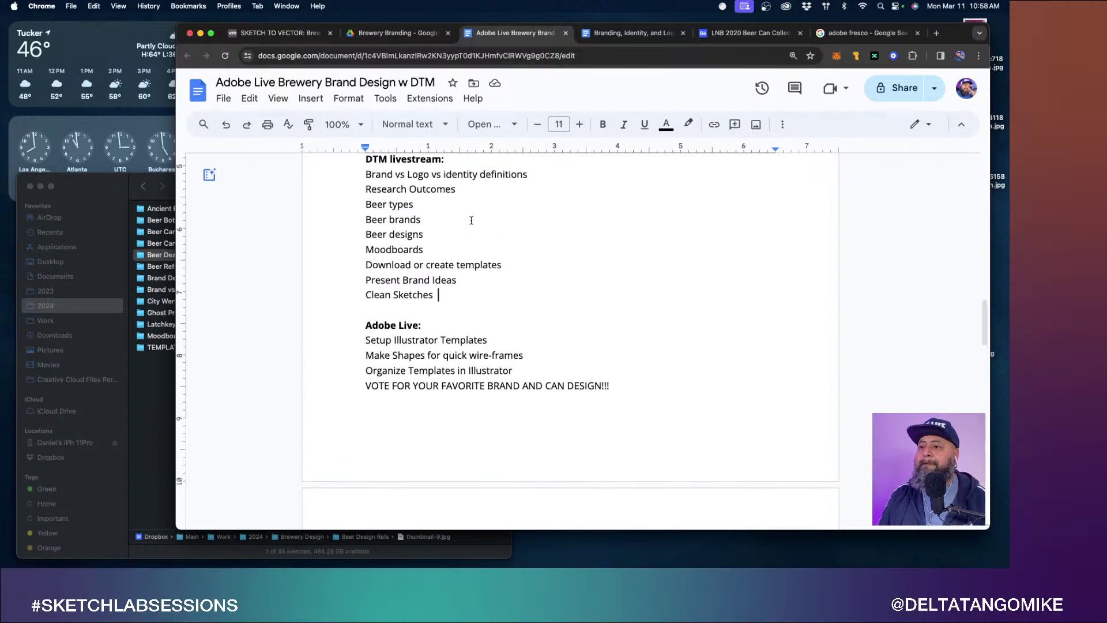
{"action": "key", "text": "Return"}
{"action": "type", "text": "A?"}
{"action": "key", "text": "BackSpace"}
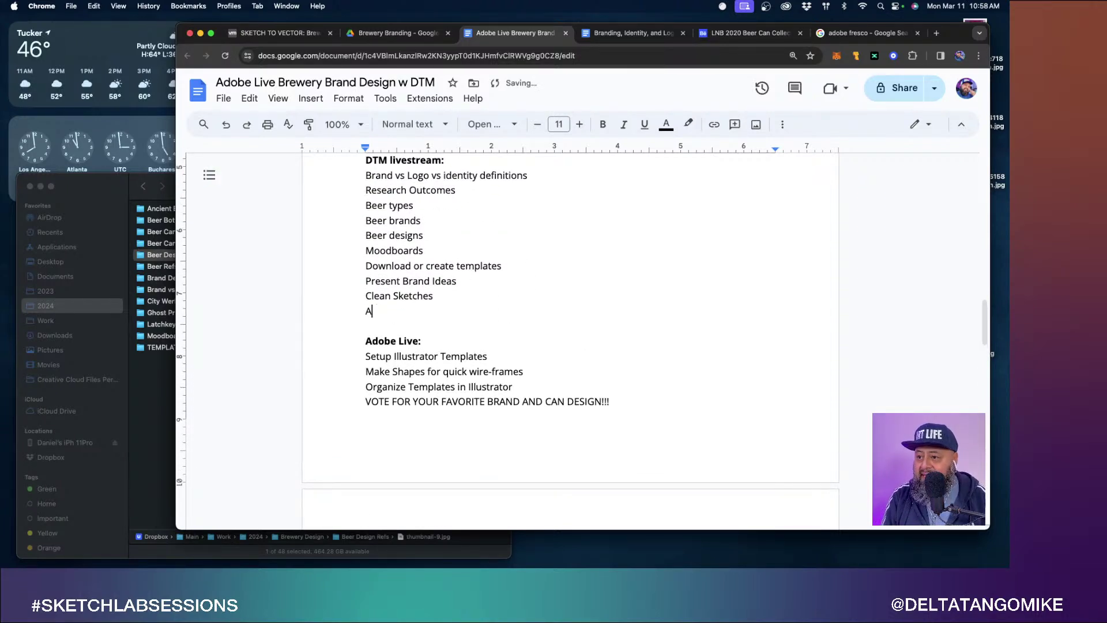
{"action": "type", "text": "DO"}
{"action": "key", "text": "BackSpace"}
{"action": "key", "text": "BackSpace"}
{"action": "type", "text": "dd "}
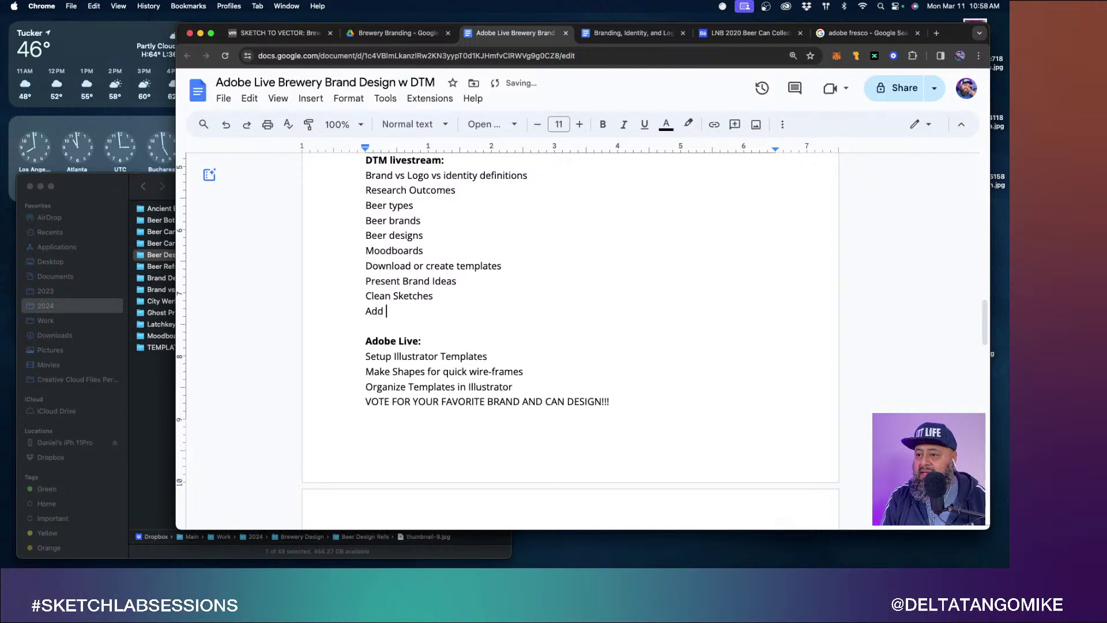
{"action": "type", "text": "to"}
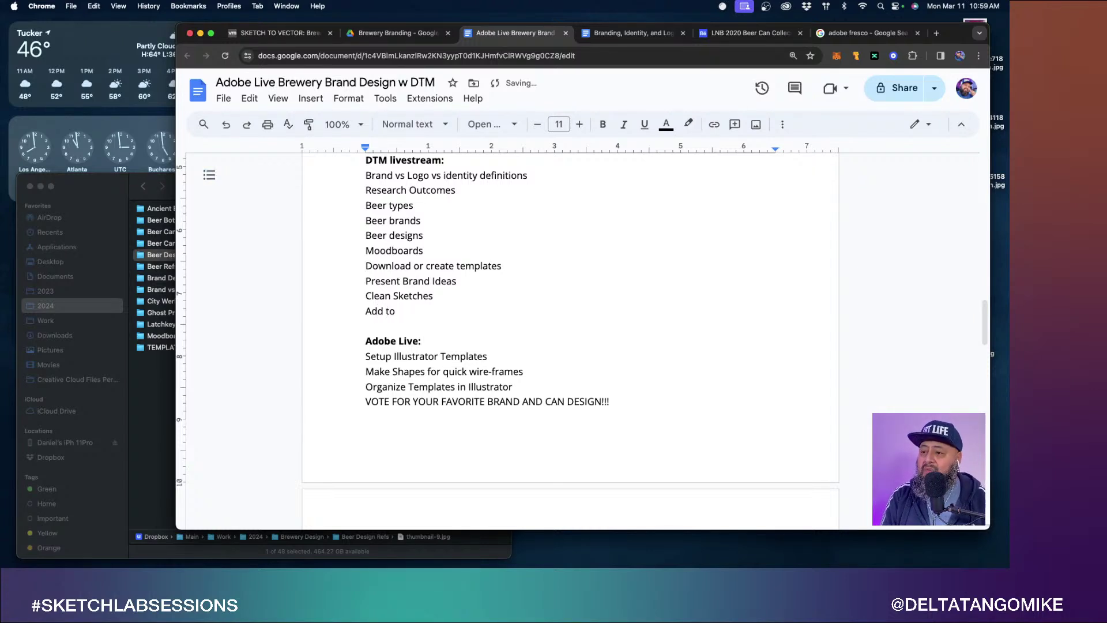
{"action": "type", "text": " Web Page"}
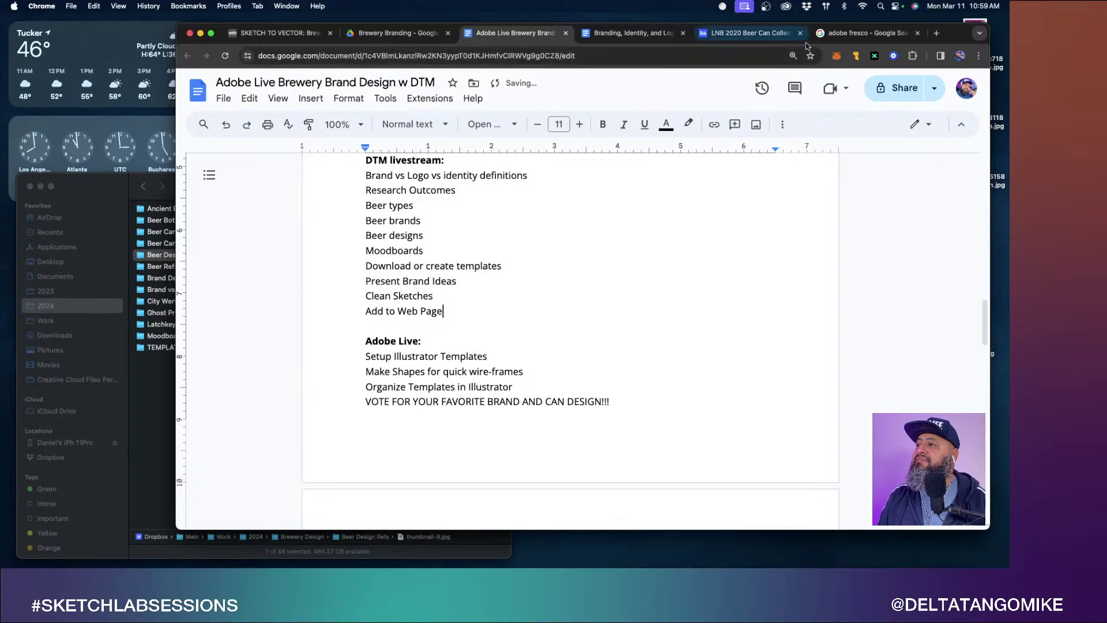
Return to the brewery blog post and compare the Ancient Brewery label sketches, Tezcatlipoca's Brew and Heru's Elixir, at full size.
{"action": "left_click", "coordinate": [276, 33]}
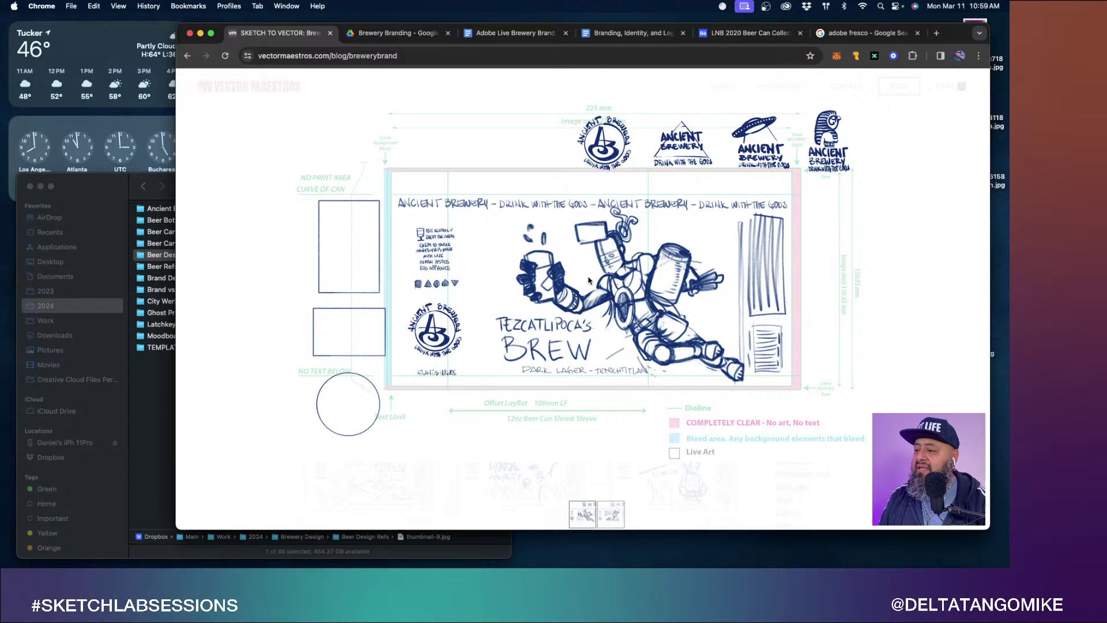
{"action": "left_click", "coordinate": [645, 322]}
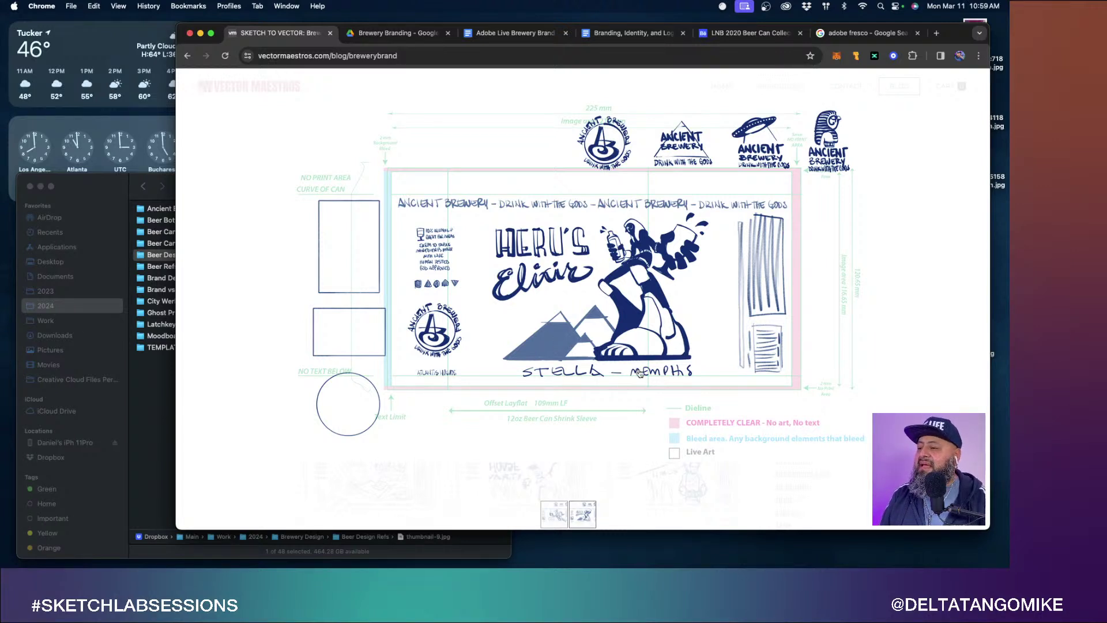
{"action": "left_click", "coordinate": [656, 383]}
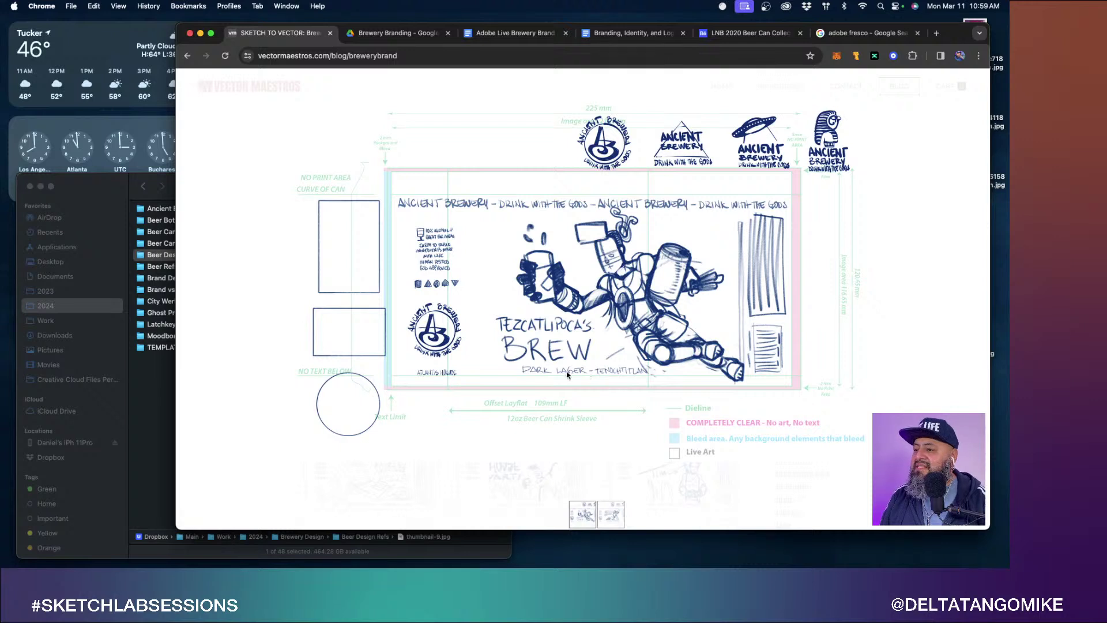
{"action": "left_click", "coordinate": [628, 378]}
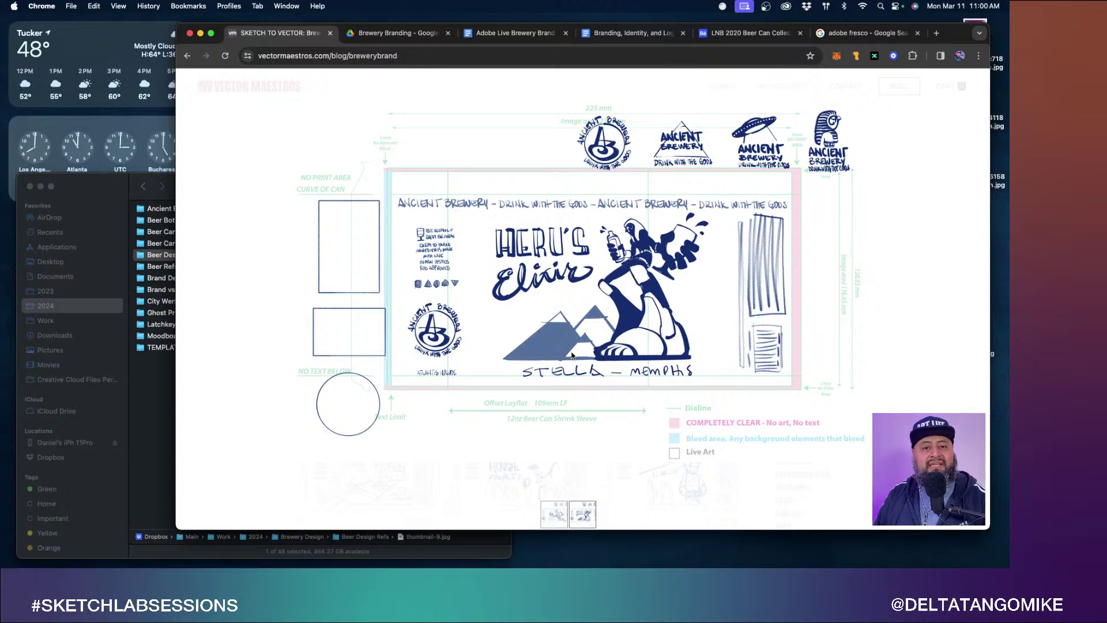
{"action": "key", "text": "Left"}
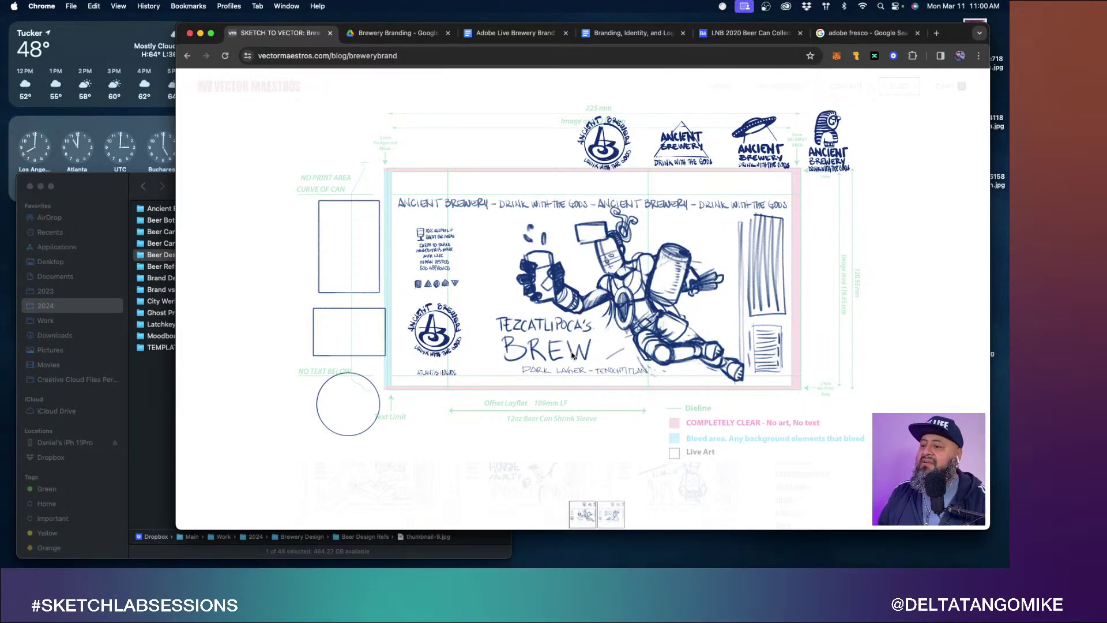
{"action": "key", "text": "Right"}
{"action": "key", "text": "Left"}
{"action": "key", "text": "Right"}
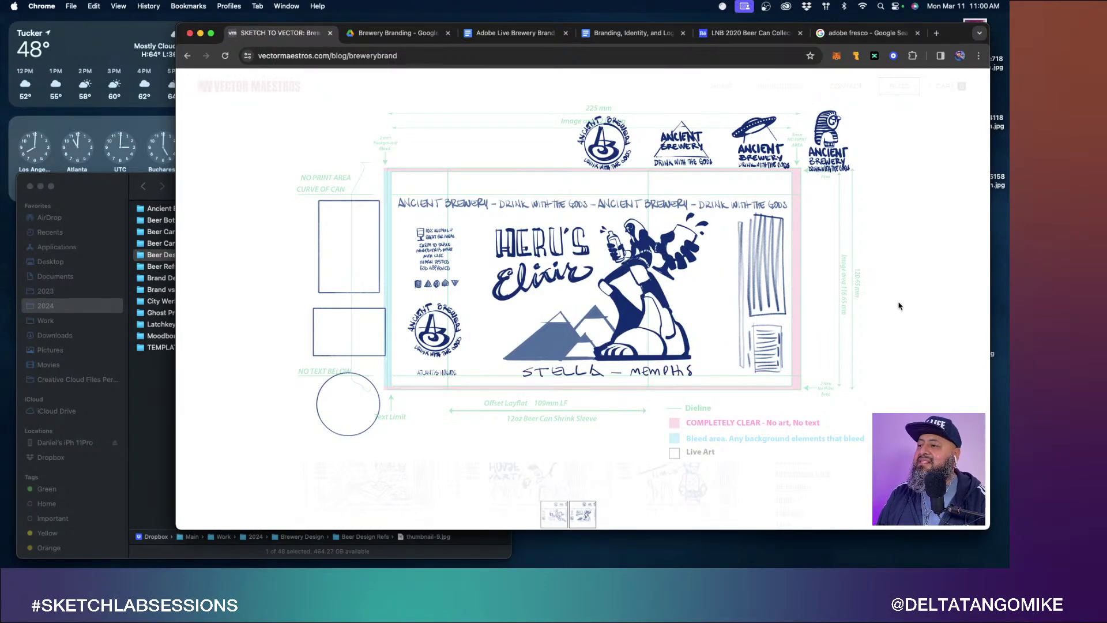
{"action": "key", "text": "Escape"}
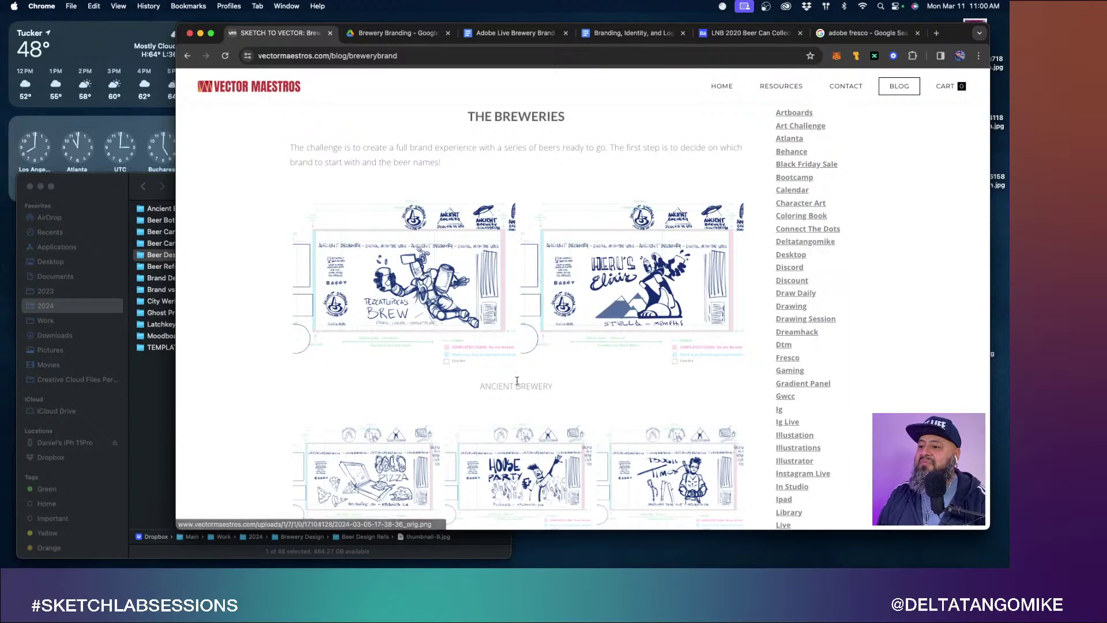
Open the Latchkey Brewing label sketches at full size and compare Cold Pizza with House Party.
{"action": "scroll", "coordinate": [517, 381], "scroll_direction": "down", "scroll_amount": 5}
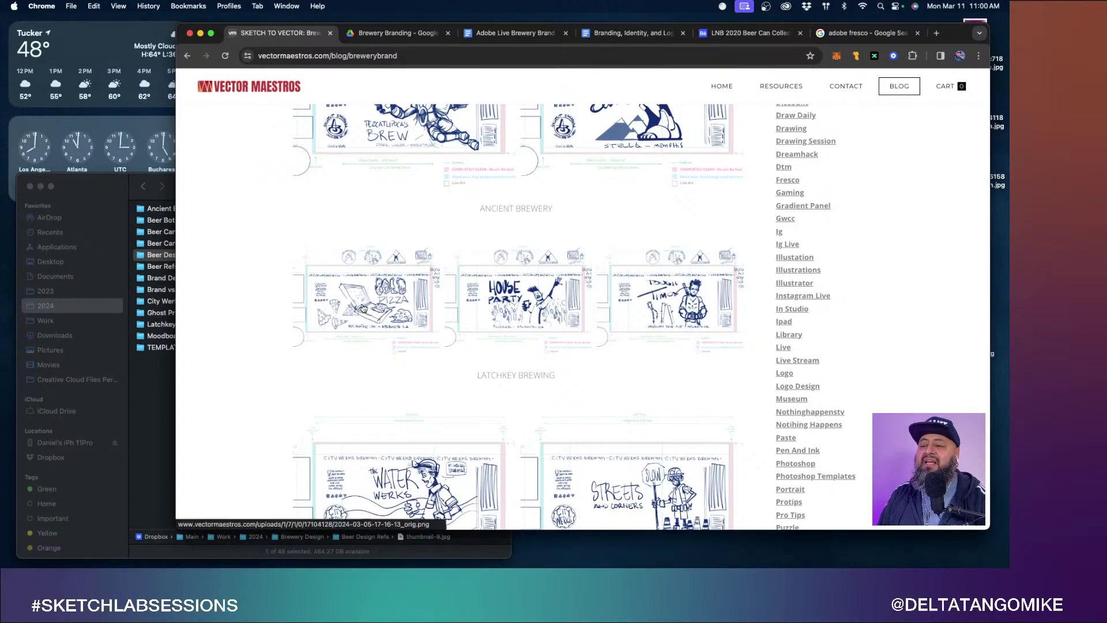
{"action": "left_click", "coordinate": [363, 308]}
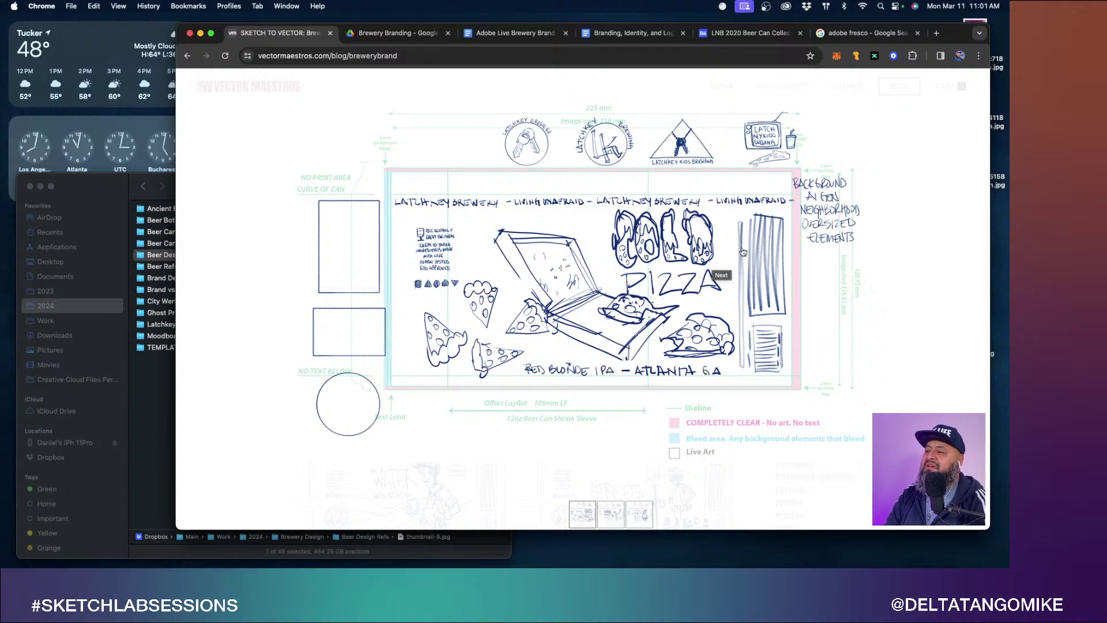
{"action": "left_click", "coordinate": [567, 301]}
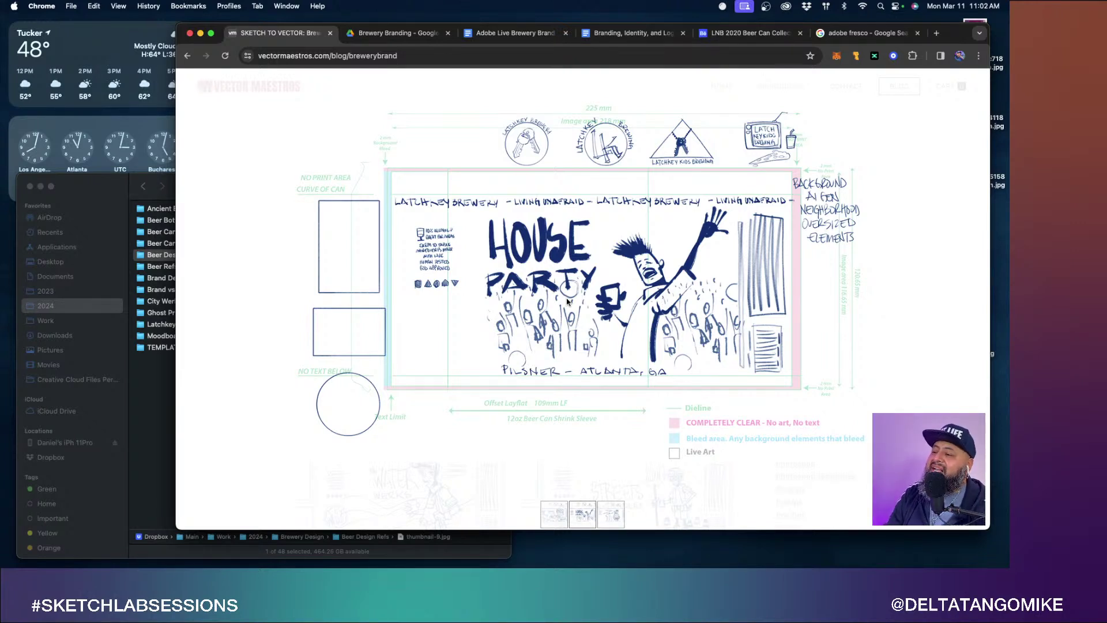
{"action": "key", "text": "Left"}
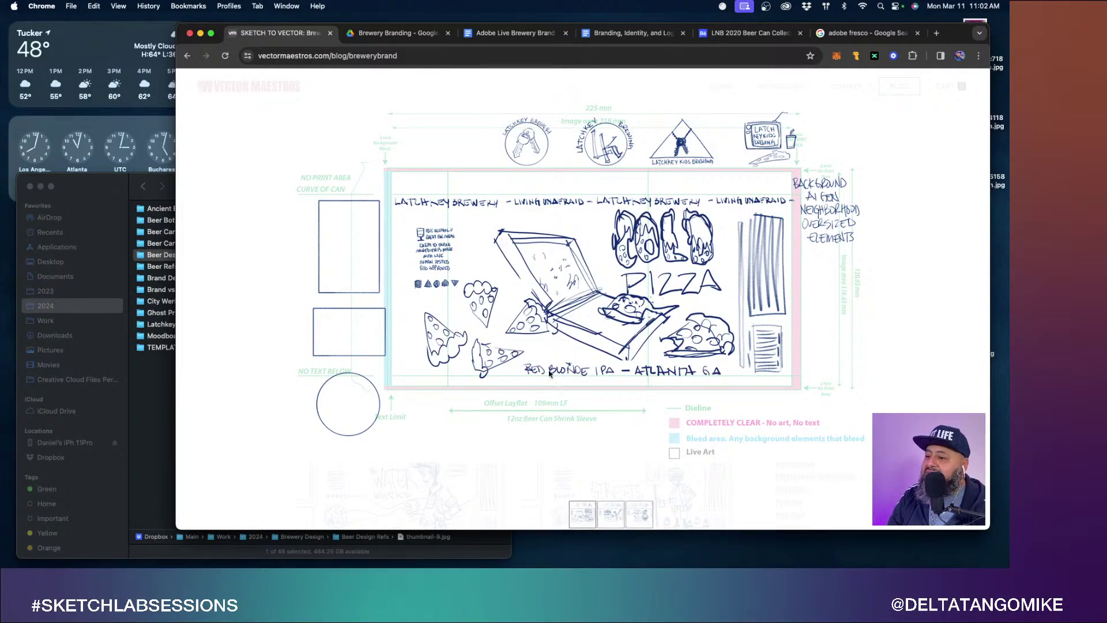
{"action": "key", "text": "Right"}
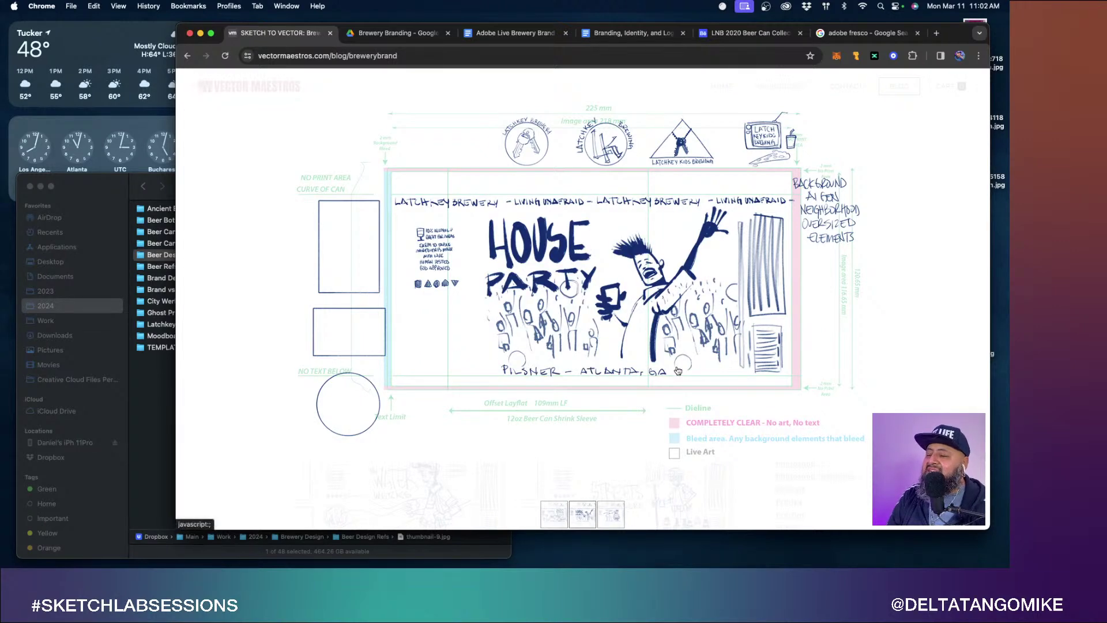
{"action": "key", "text": "Left"}
{"action": "key", "text": "Right"}
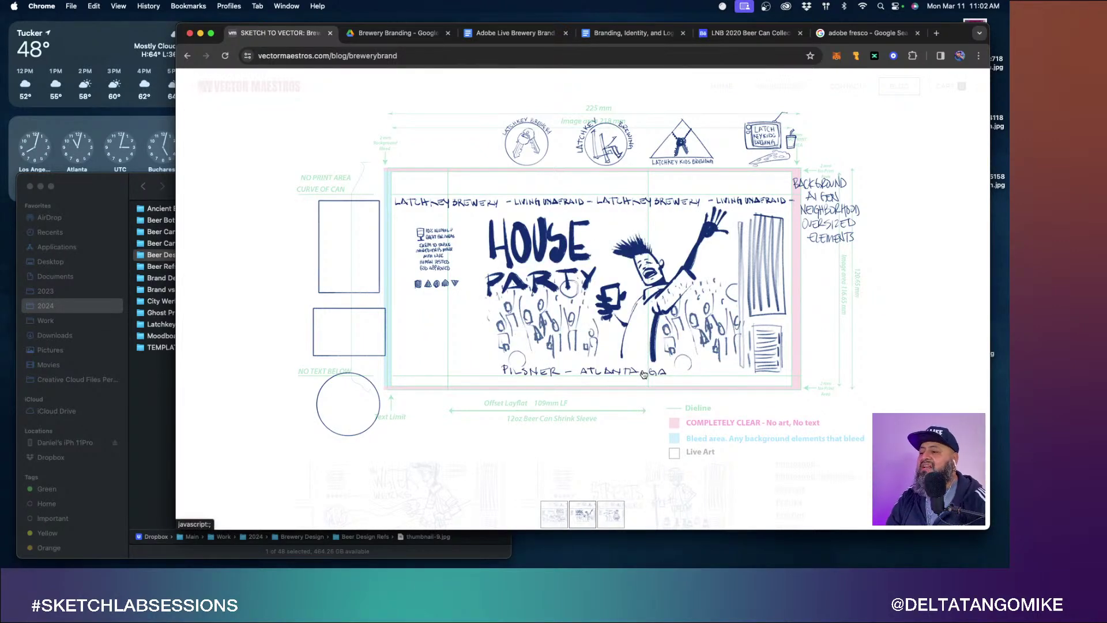
View the Tough Times label sketch, return to Cold Pizza, and close the Latchkey Brewing gallery.
{"action": "left_click", "coordinate": [723, 356]}
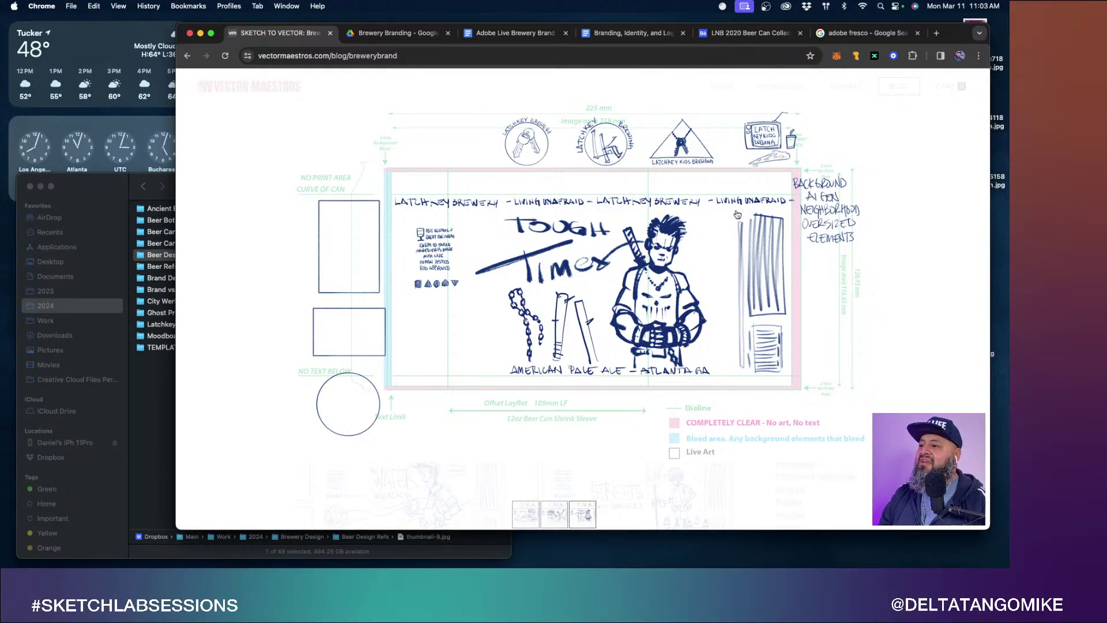
{"action": "left_click", "coordinate": [643, 229]}
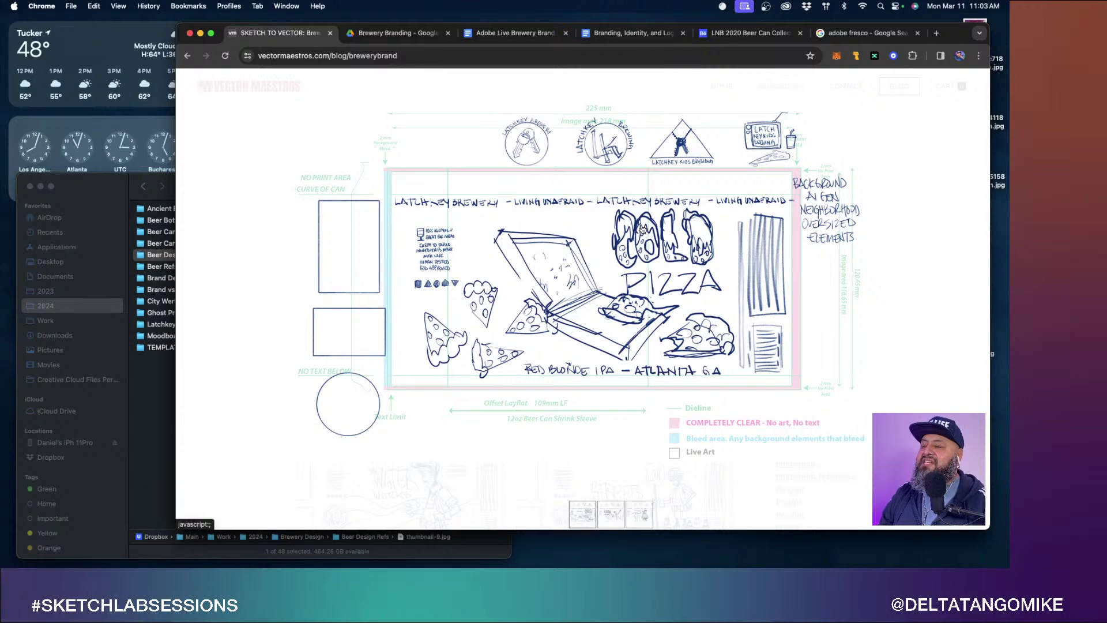
{"action": "left_click", "coordinate": [643, 230]}
{"action": "left_click", "coordinate": [949, 254]}
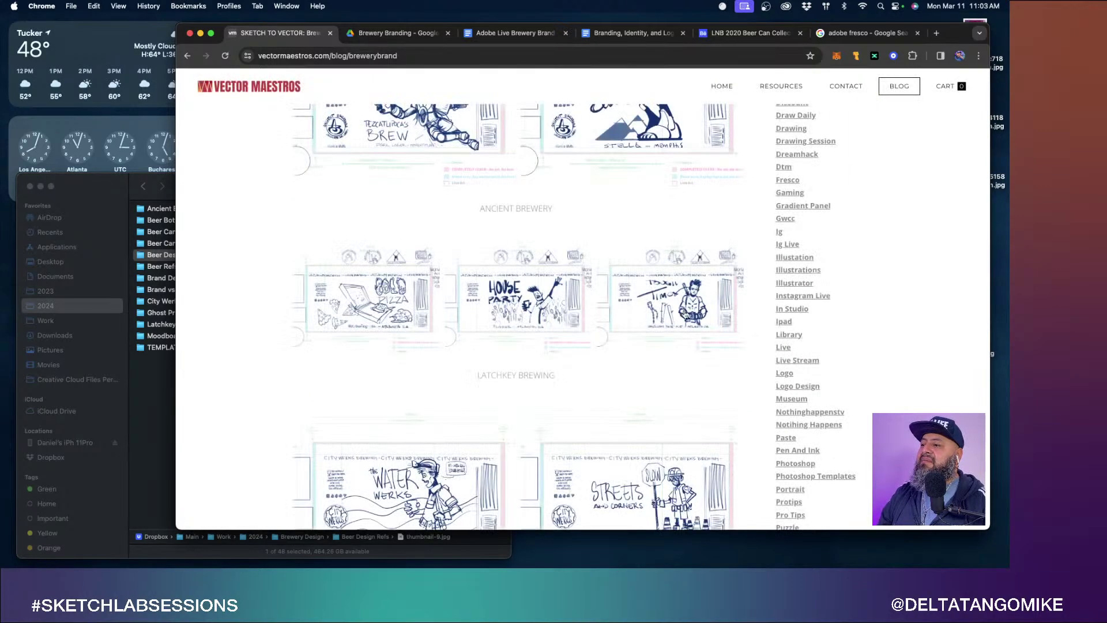
Open the City Werks Brewing label sketches at full size and compare The Water Werks with Streets and Corners.
{"action": "scroll", "coordinate": [620, 344], "scroll_direction": "down", "scroll_amount": 5}
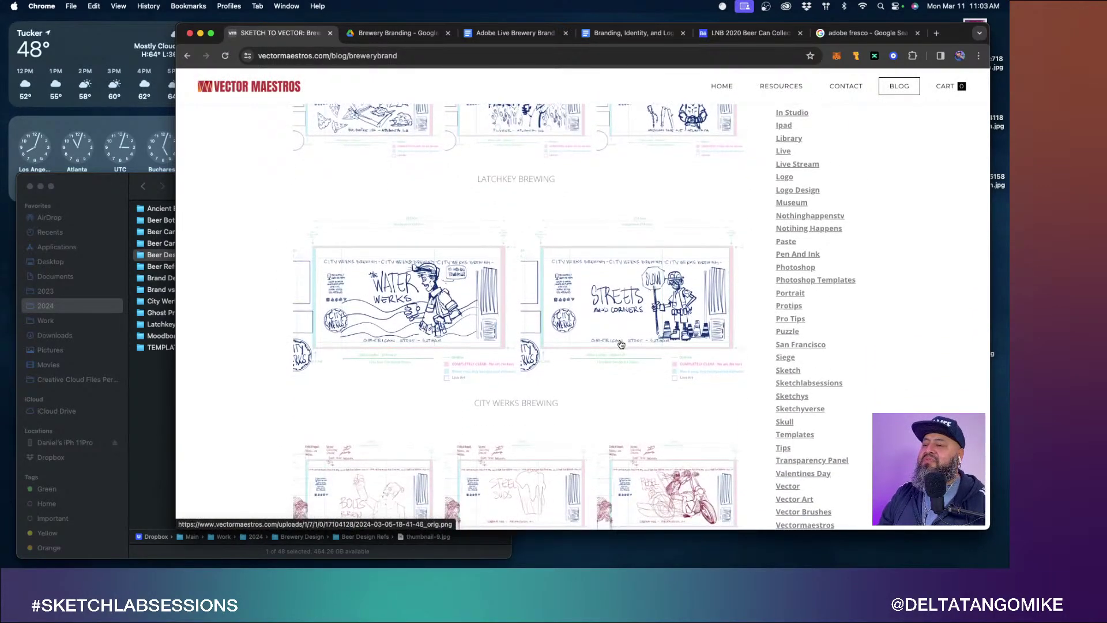
{"action": "scroll", "coordinate": [621, 344], "scroll_direction": "down", "scroll_amount": 2}
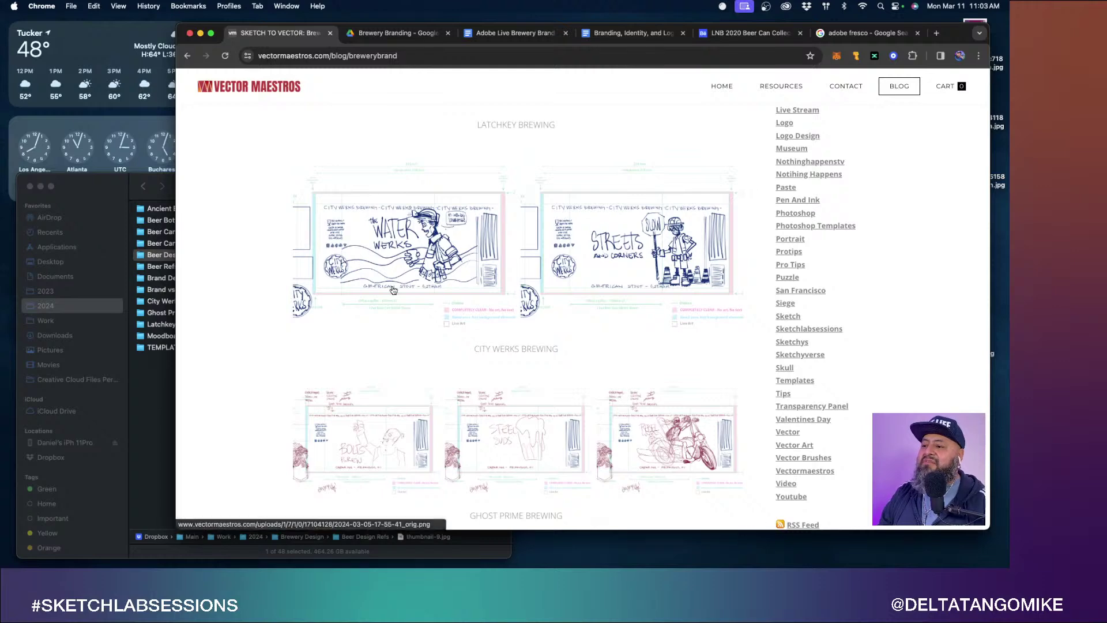
{"action": "left_click", "coordinate": [406, 267]}
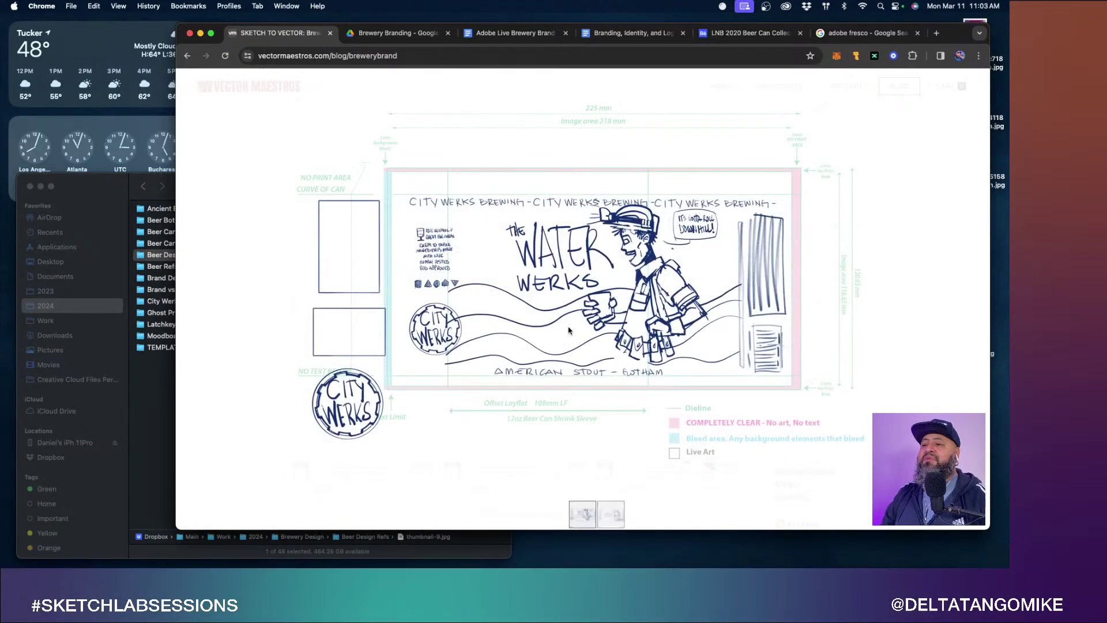
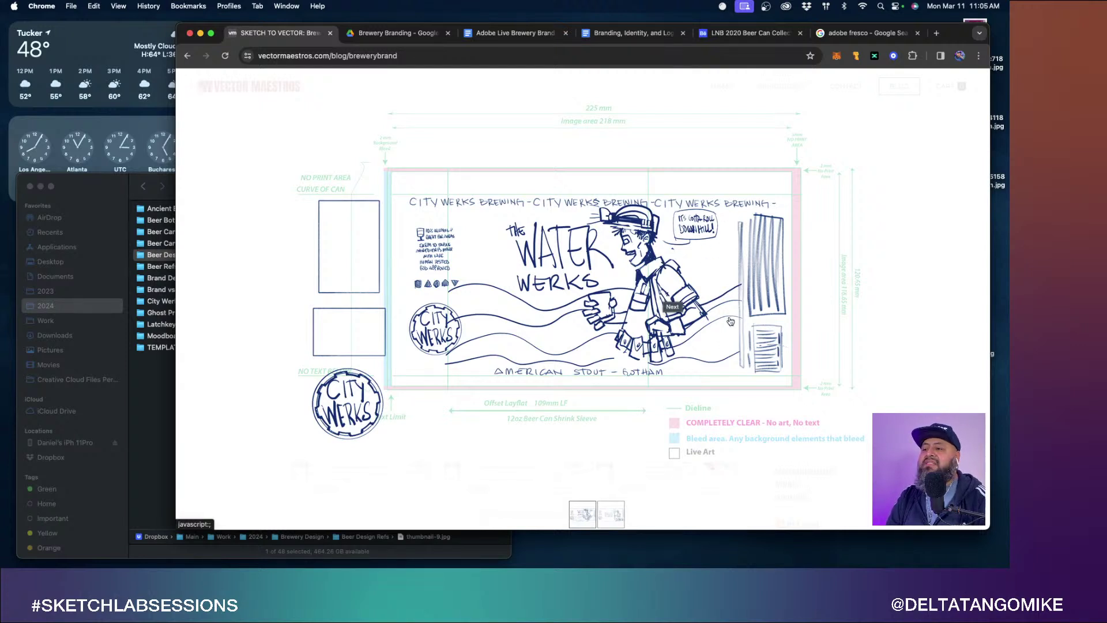
{"action": "left_click", "coordinate": [852, 344]}
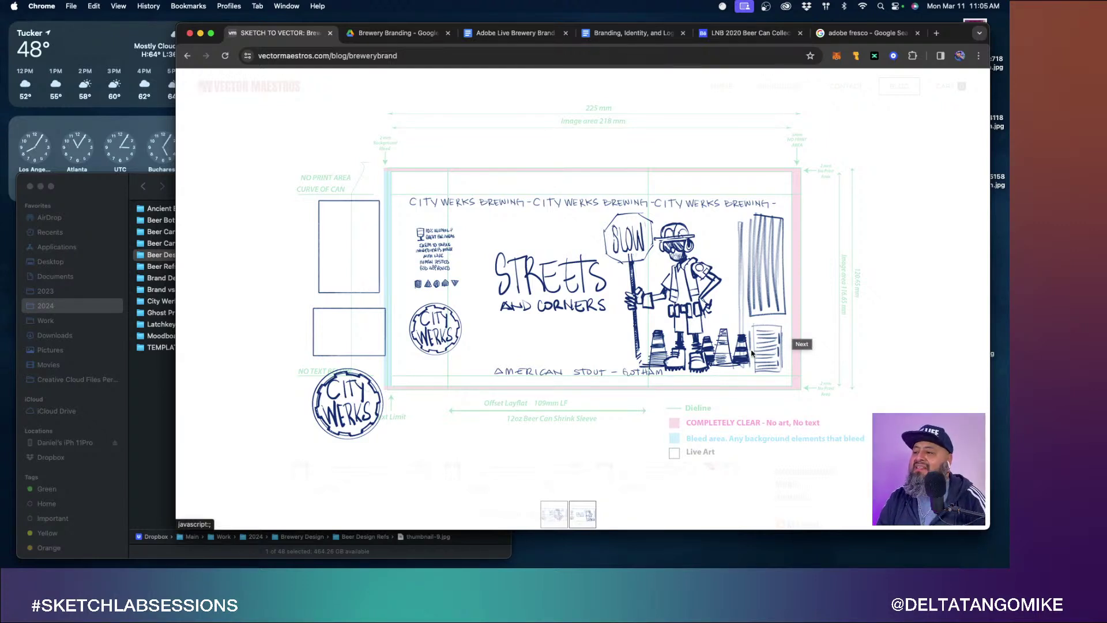
{"action": "left_click", "coordinate": [922, 282]}
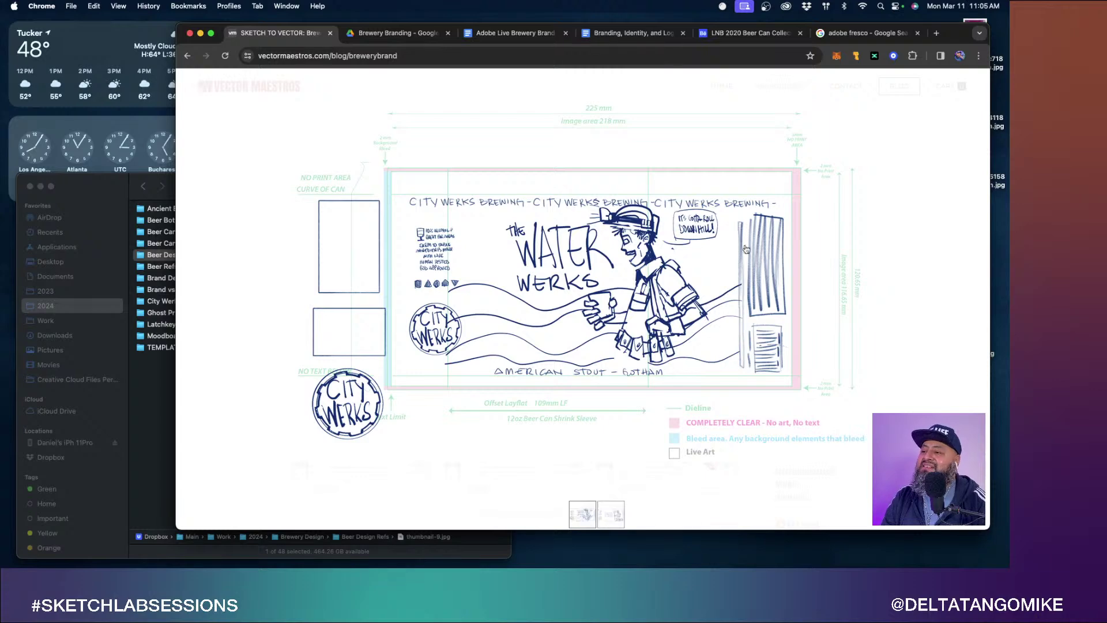
Switch to Finder and preview the two sketch files in the City Werks Brewing folder.
{"action": "left_click", "coordinate": [96, 187]}
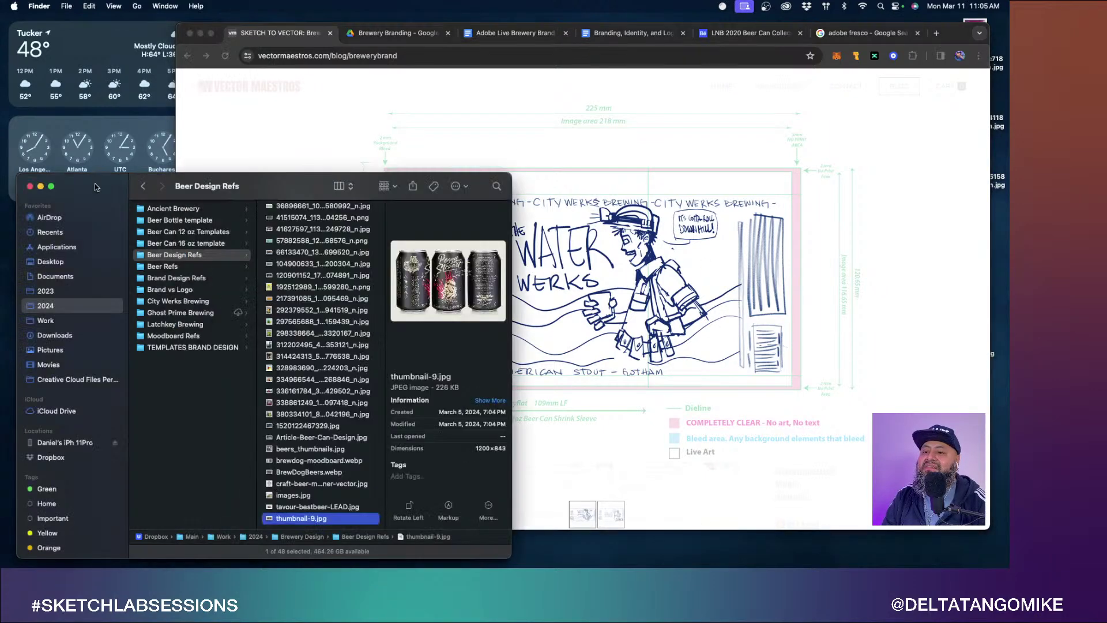
{"action": "left_click", "coordinate": [177, 303]}
{"action": "key", "text": "Right"}
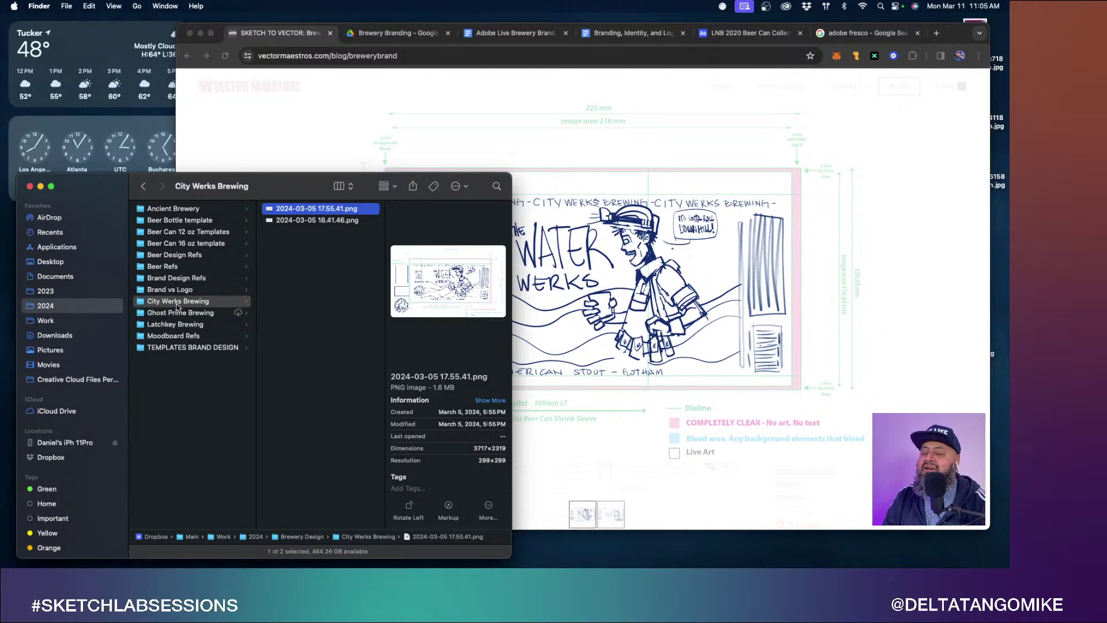
{"action": "key", "text": "Down"}
{"action": "key", "text": "Up"}
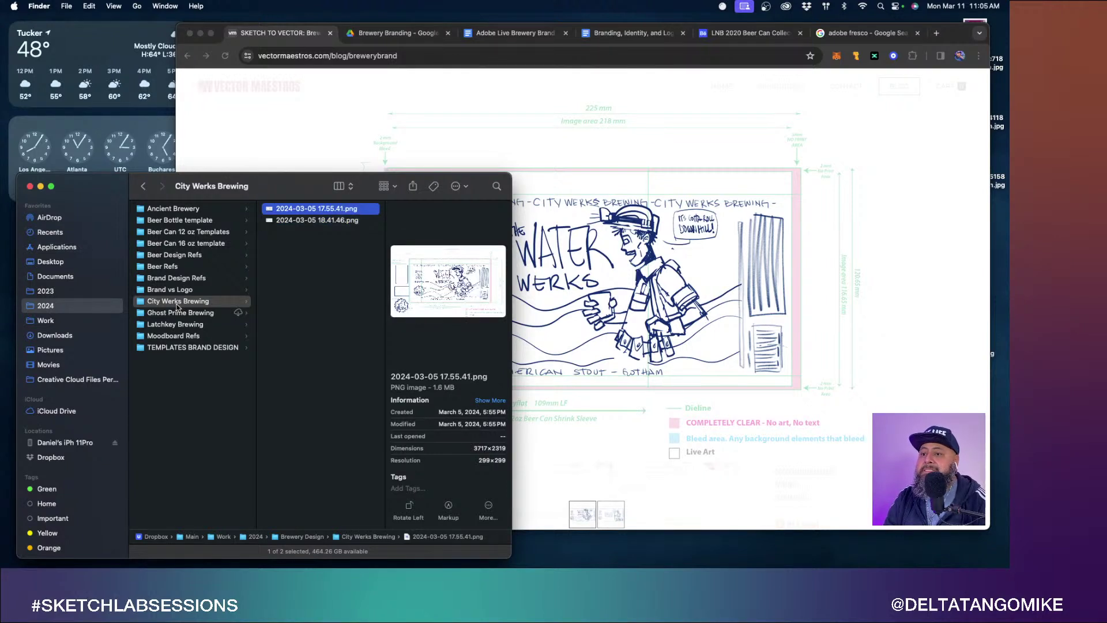
{"action": "mouse_move", "coordinate": [384, 567]}
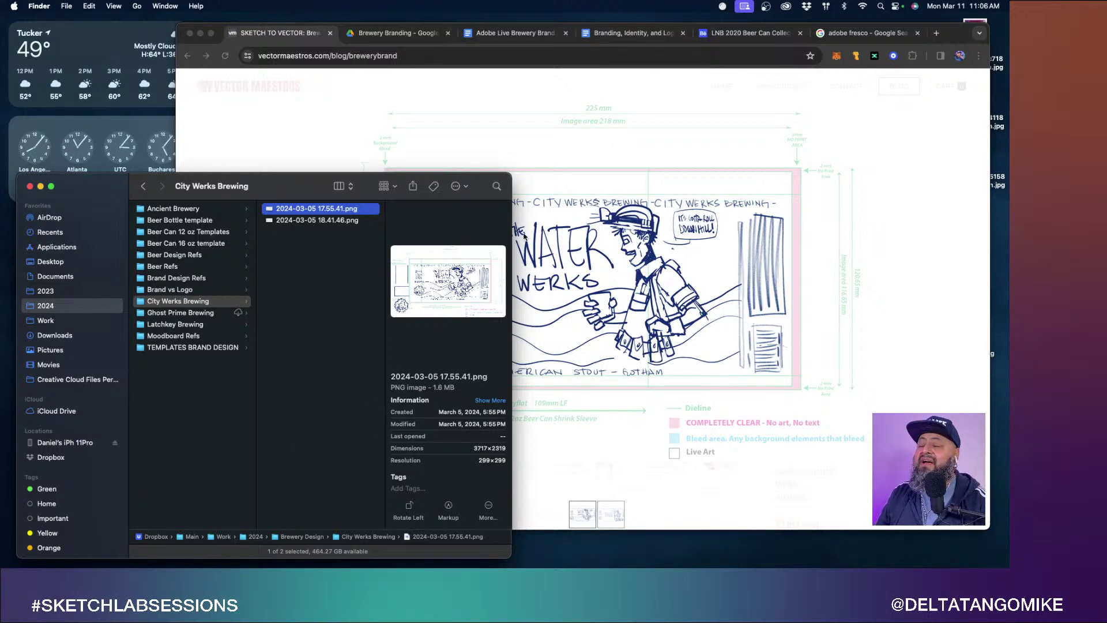
Return to the blog post in Chrome and view the Ghost Prime Brewing sketches Bolis Brew, Steel Suds and Rebel Level at full size.
{"action": "left_click", "coordinate": [847, 295]}
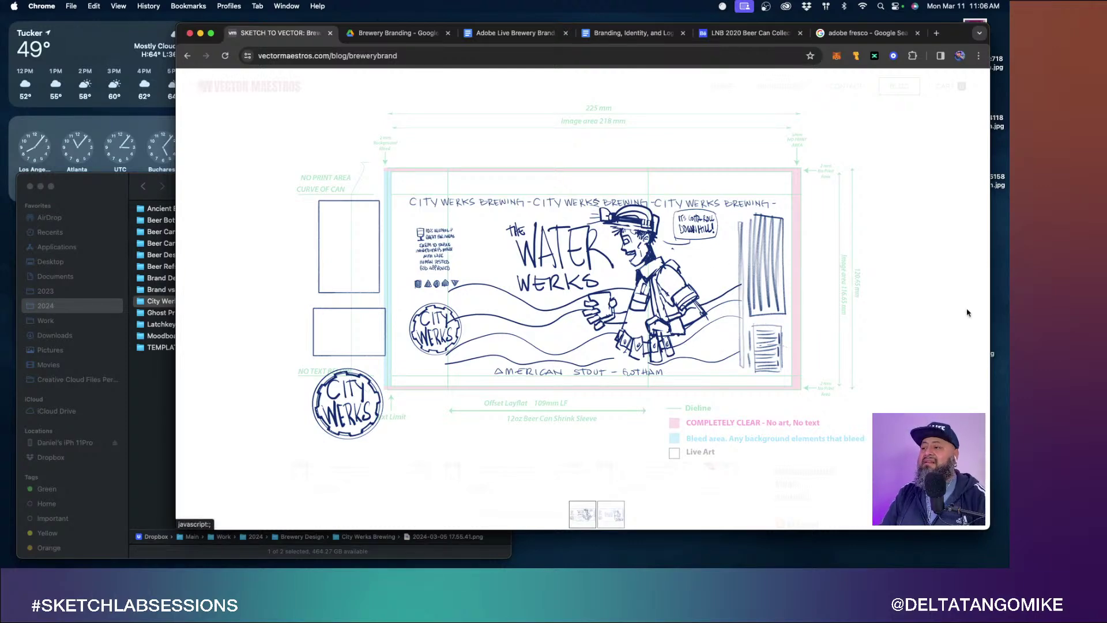
{"action": "left_click", "coordinate": [977, 280]}
{"action": "scroll", "coordinate": [496, 314], "scroll_direction": "down", "scroll_amount": 5}
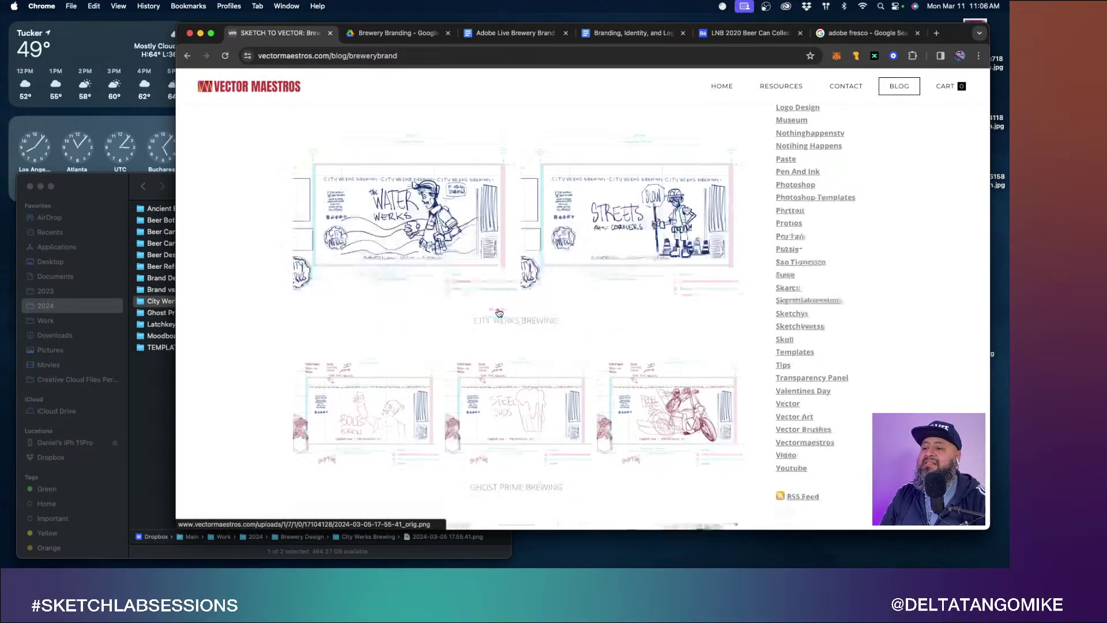
{"action": "scroll", "coordinate": [499, 313], "scroll_direction": "down", "scroll_amount": 1}
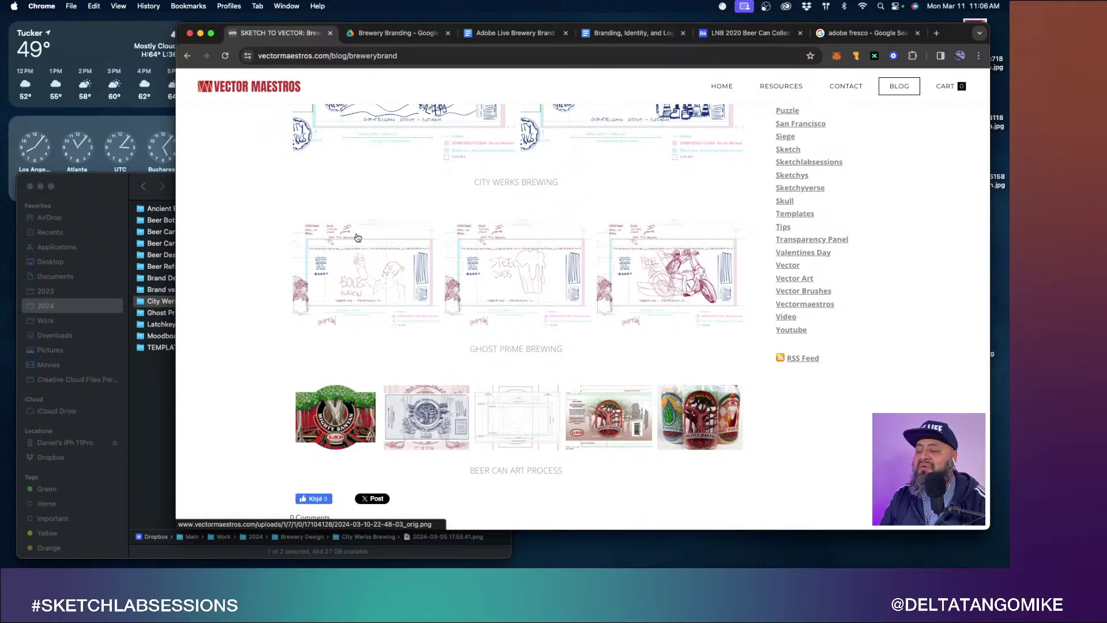
{"action": "left_click", "coordinate": [377, 285]}
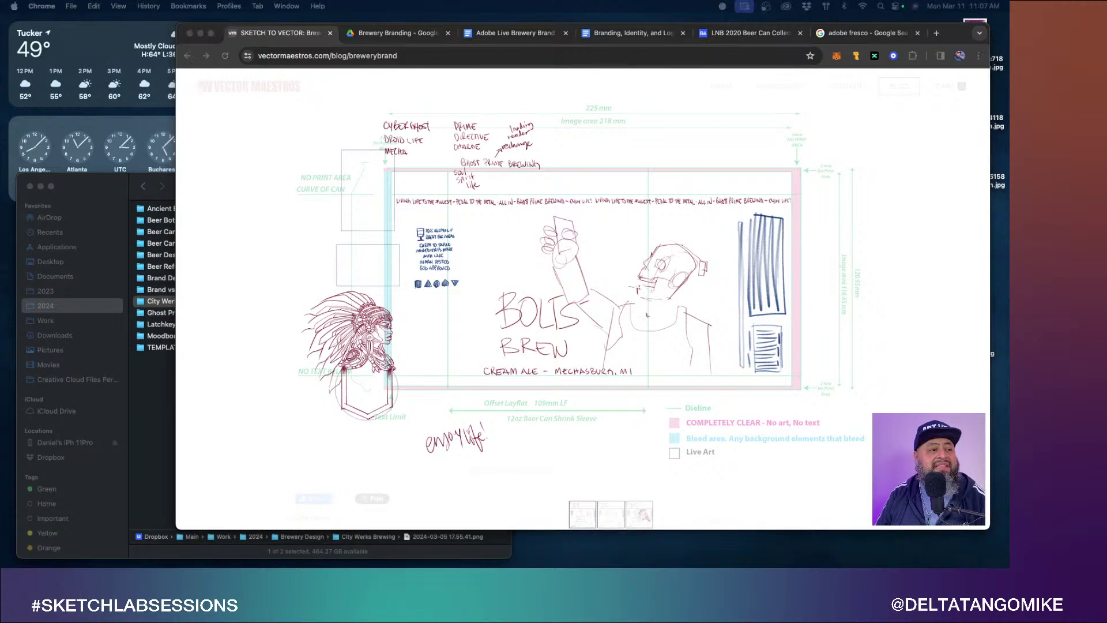
{"action": "left_click", "coordinate": [534, 259]}
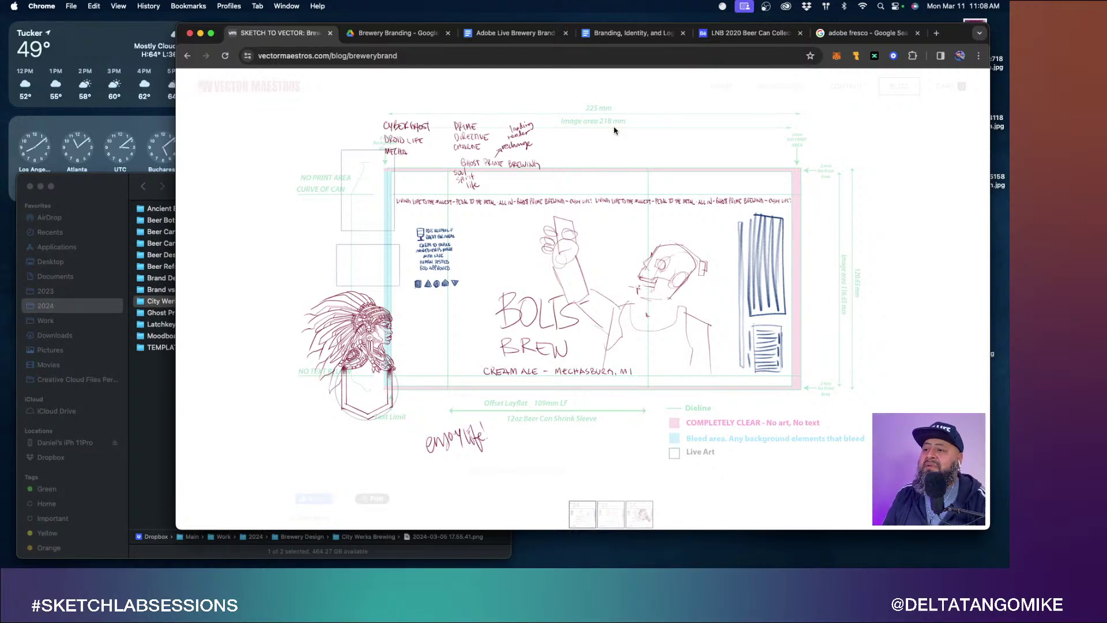
{"action": "left_click", "coordinate": [658, 266]}
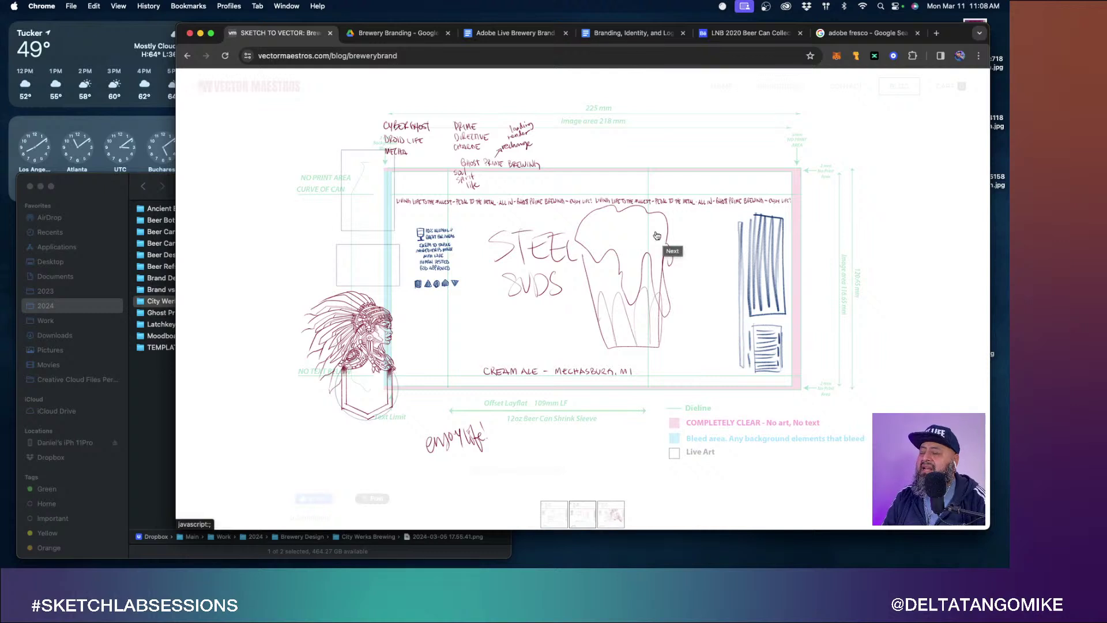
{"action": "left_click", "coordinate": [679, 271]}
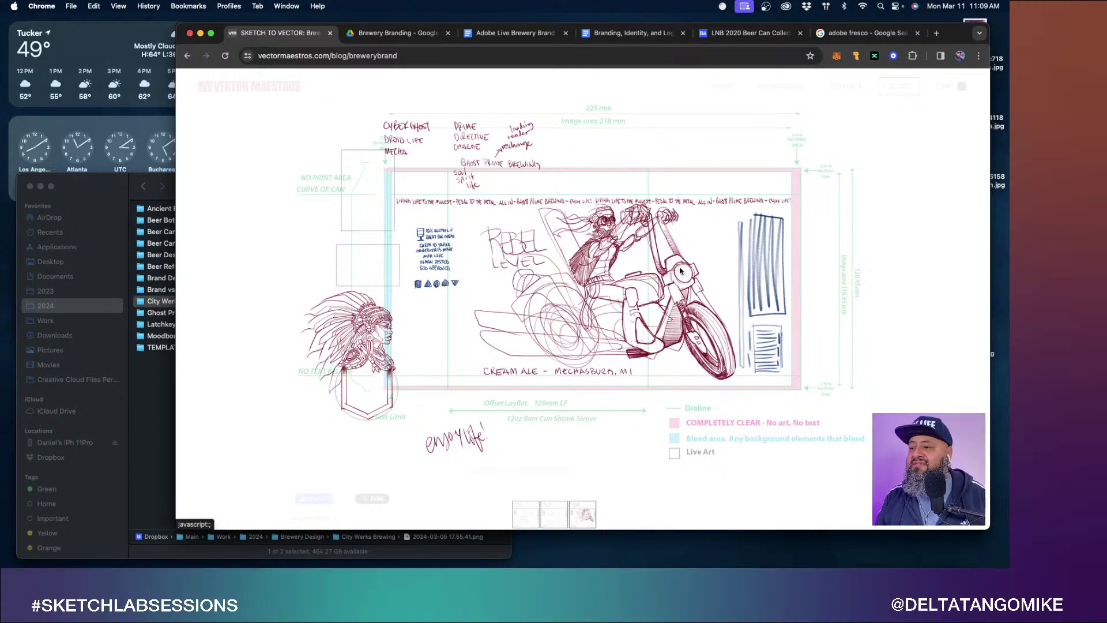
Go back to the Steel Suds sketch, compare it with Rebel Level, and close the Ghost Prime Brewing gallery.
{"action": "left_click", "coordinate": [425, 320]}
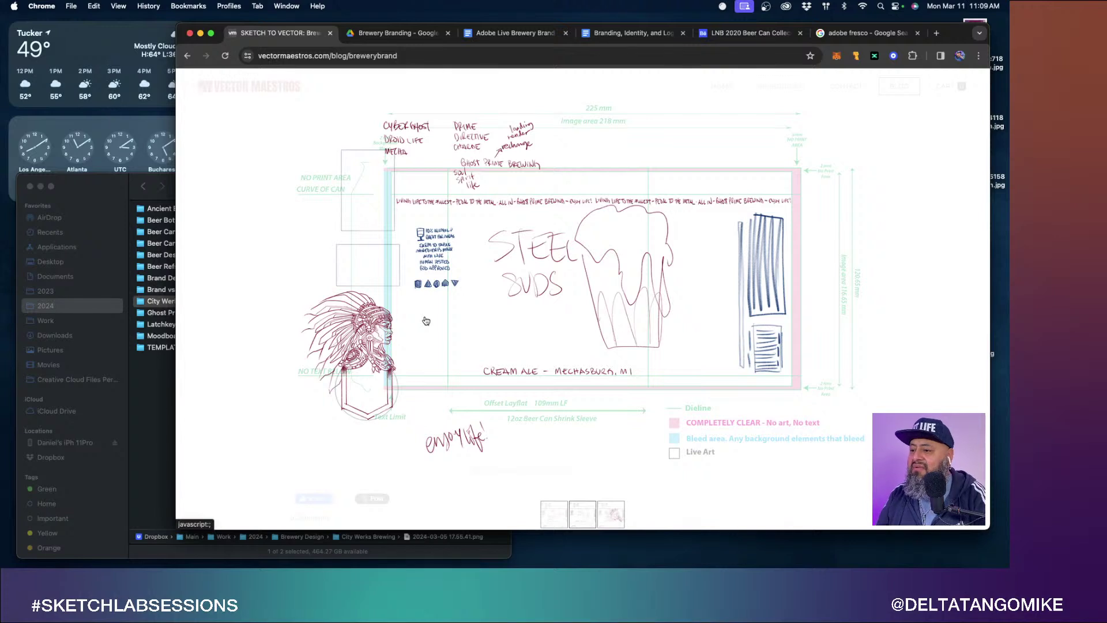
{"action": "left_click", "coordinate": [427, 321]}
{"action": "left_click", "coordinate": [426, 321]}
{"action": "left_click", "coordinate": [426, 321]}
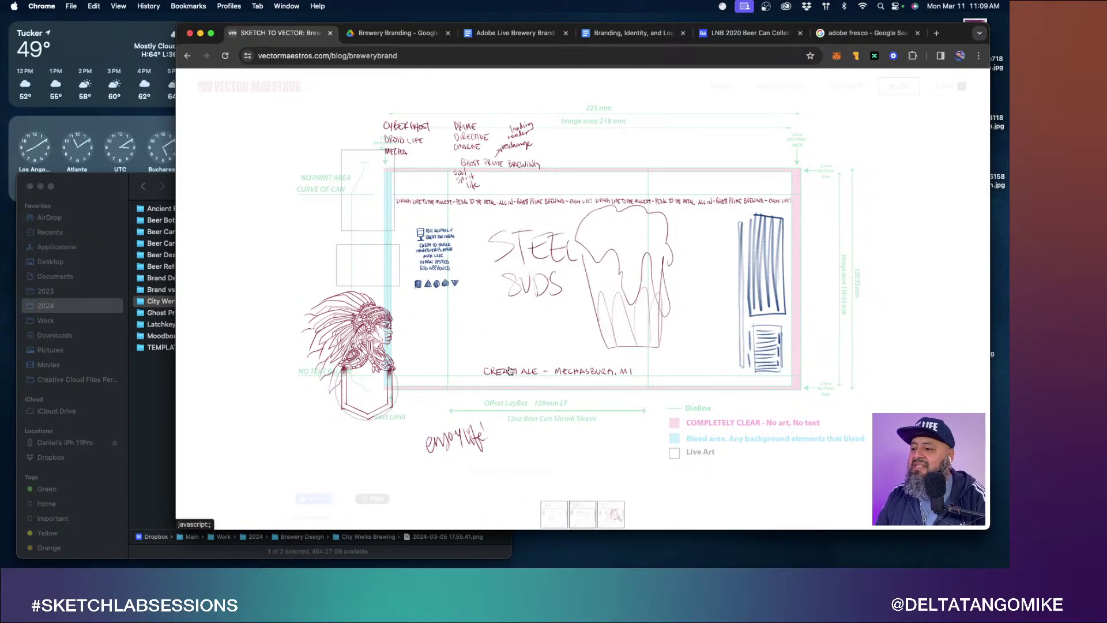
{"action": "left_click", "coordinate": [539, 351]}
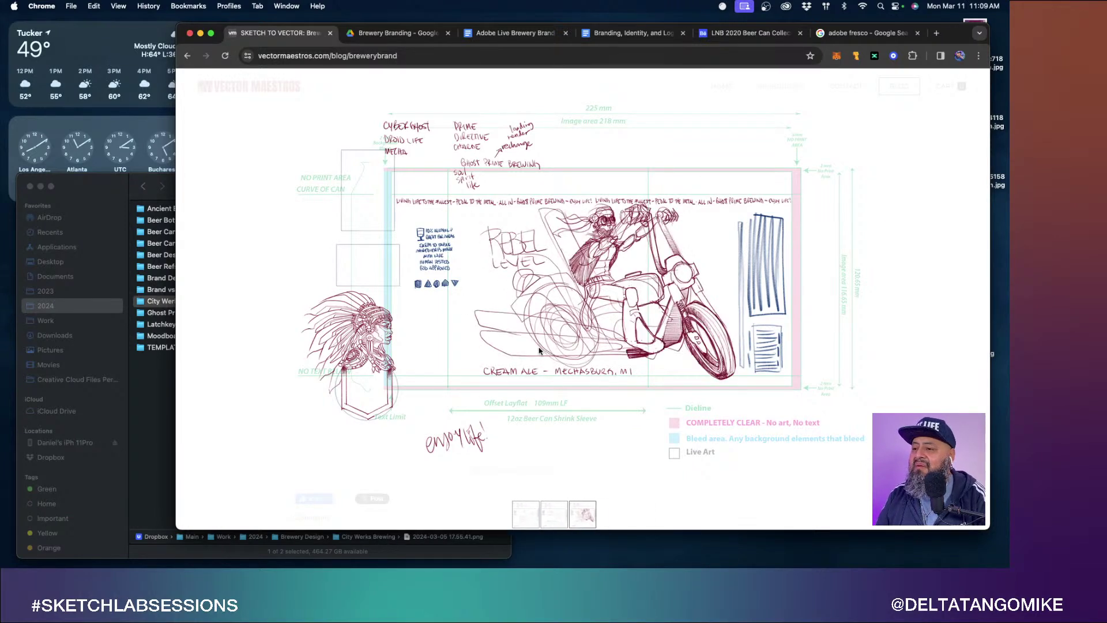
{"action": "left_click", "coordinate": [939, 267]}
Open the Beer Can Art Process gallery on the blog post, view its images from the Mighty Banyan label to the finished cans, and close it.
{"action": "scroll", "coordinate": [610, 371], "scroll_direction": "down", "scroll_amount": 5}
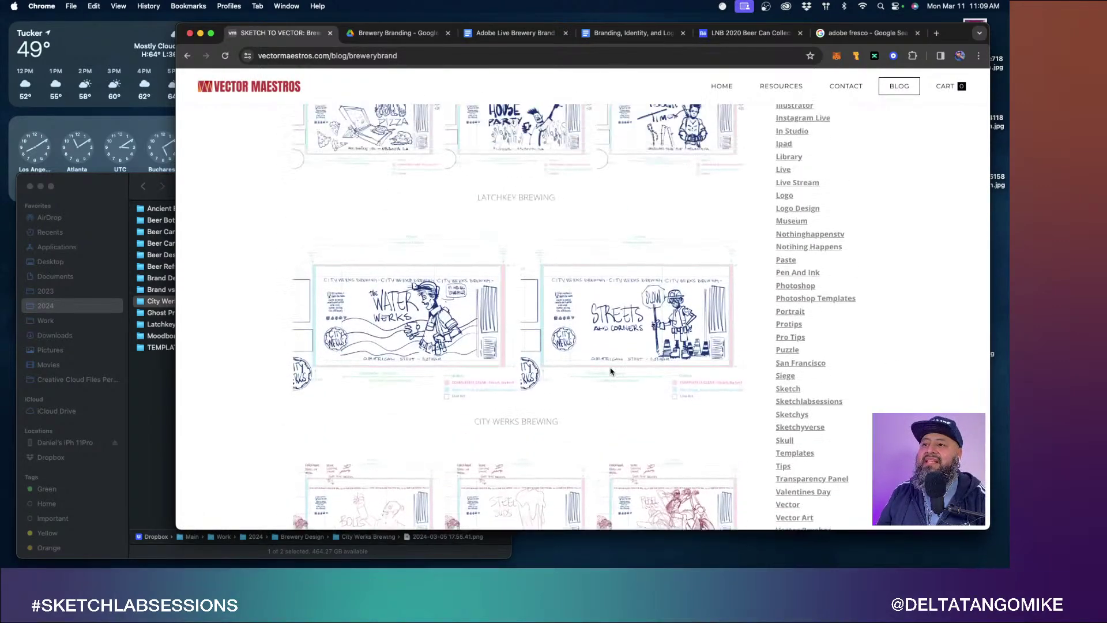
{"action": "scroll", "coordinate": [610, 371], "scroll_direction": "up", "scroll_amount": 10}
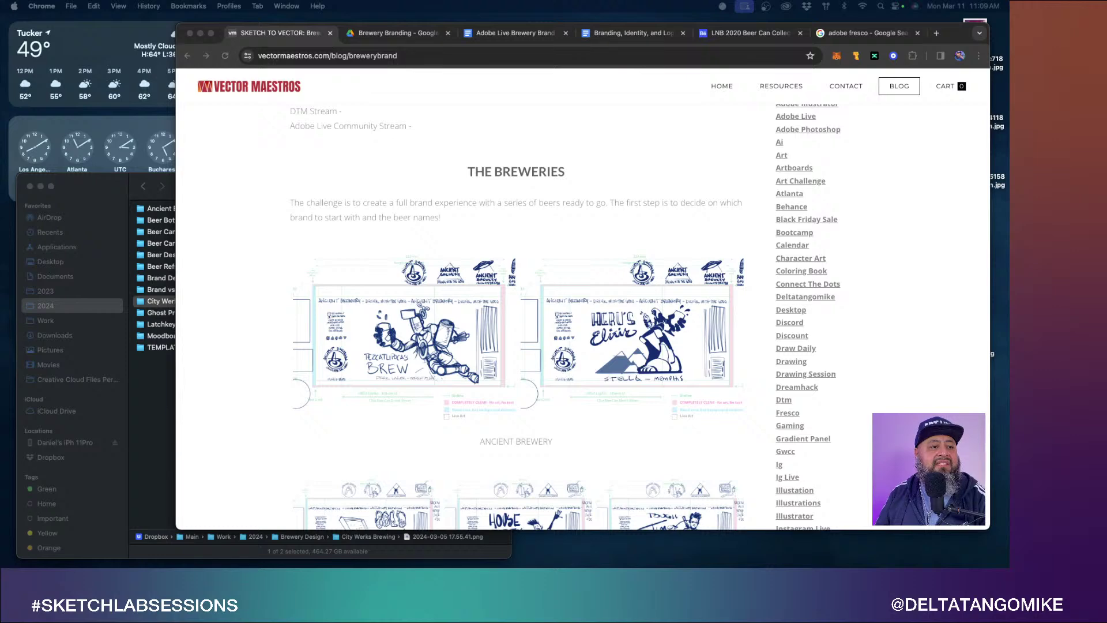
{"action": "scroll", "coordinate": [580, 304], "scroll_direction": "down", "scroll_amount": 10}
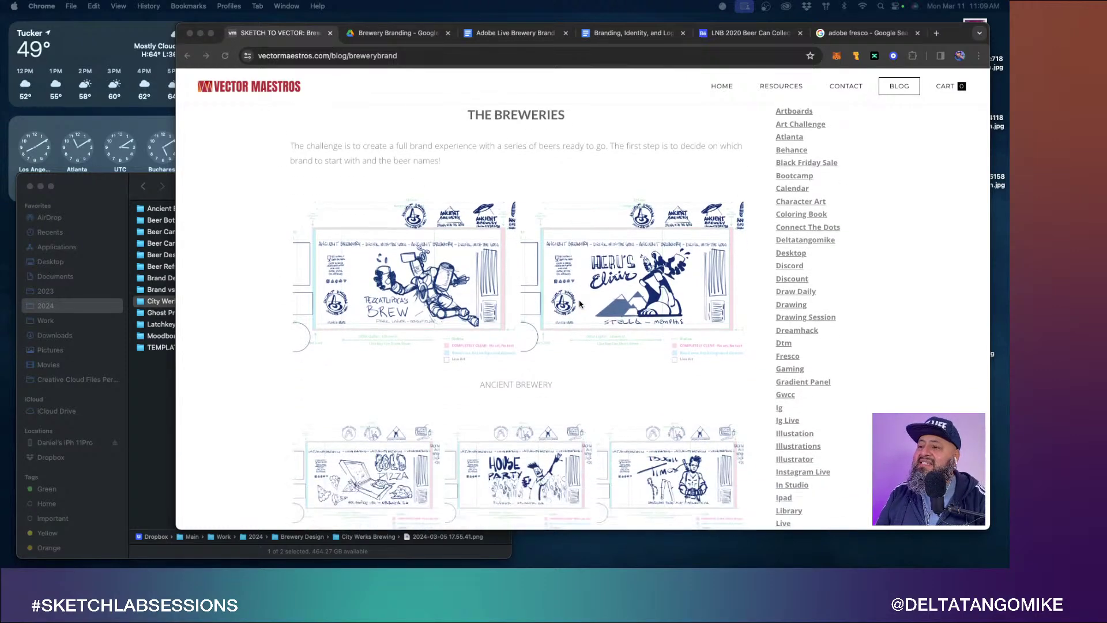
{"action": "scroll", "coordinate": [580, 304], "scroll_direction": "down", "scroll_amount": 5}
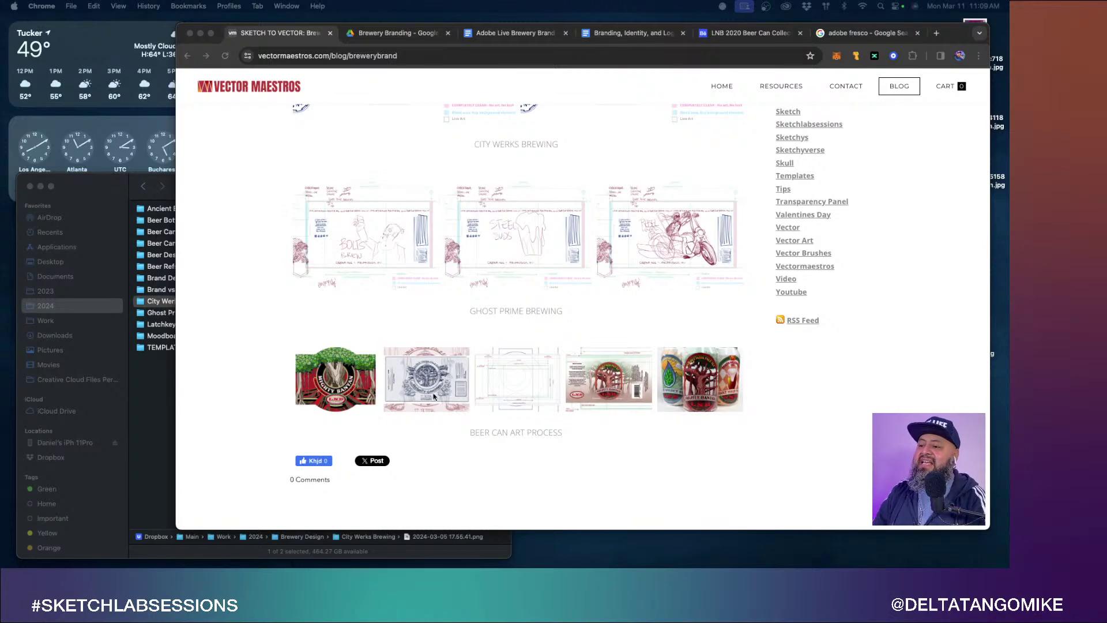
{"action": "left_click", "coordinate": [342, 377]}
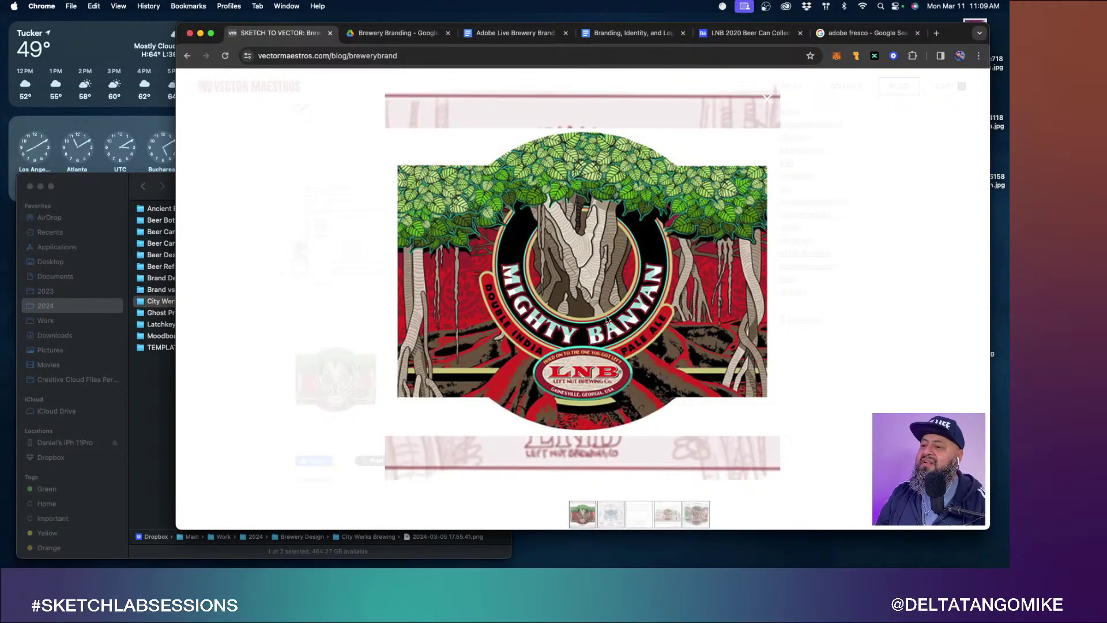
{"action": "left_click", "coordinate": [823, 385]}
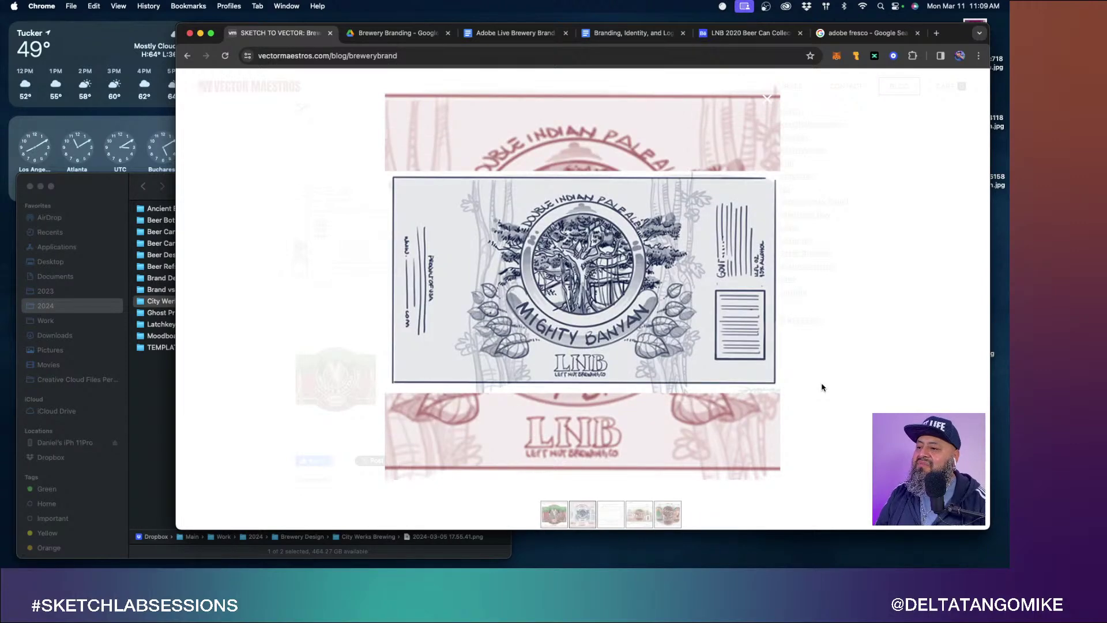
{"action": "left_click", "coordinate": [823, 387]}
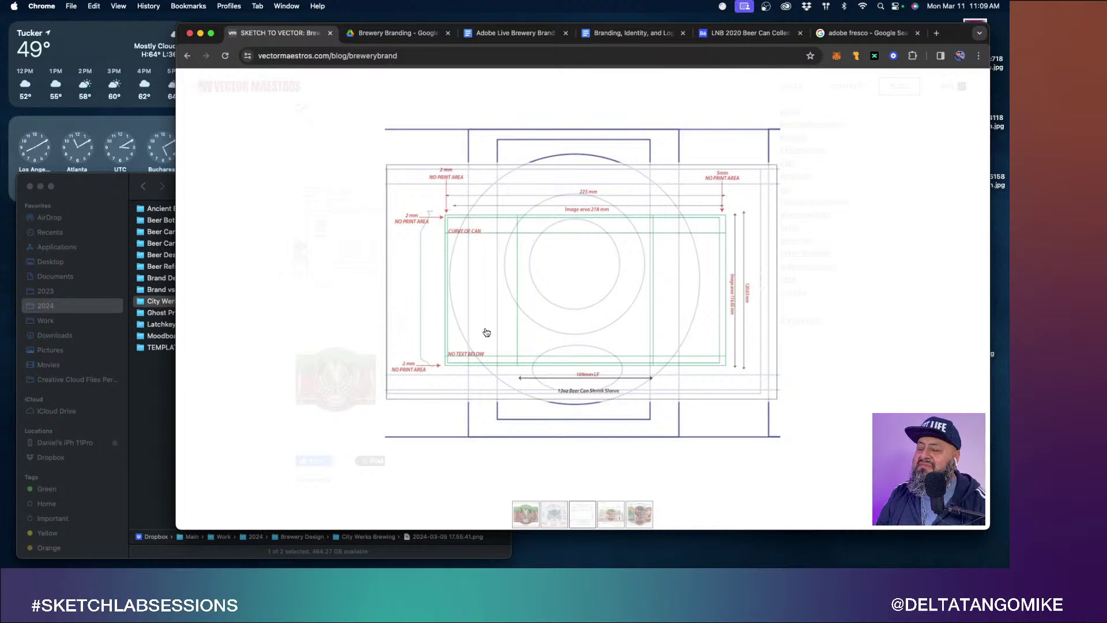
{"action": "left_click", "coordinate": [590, 295]}
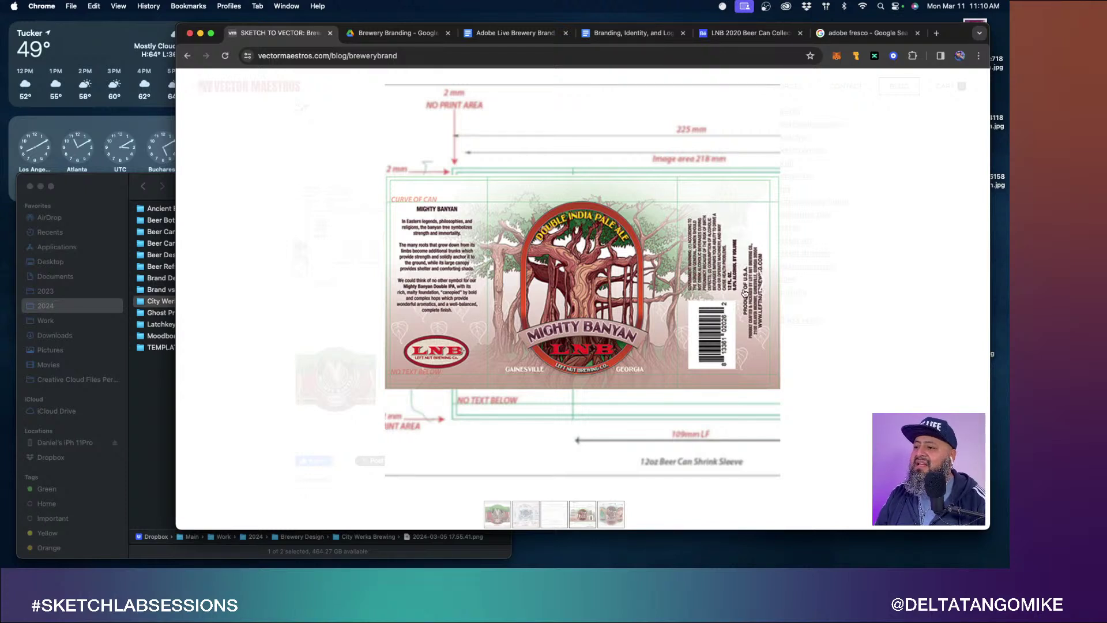
{"action": "left_click", "coordinate": [776, 266]}
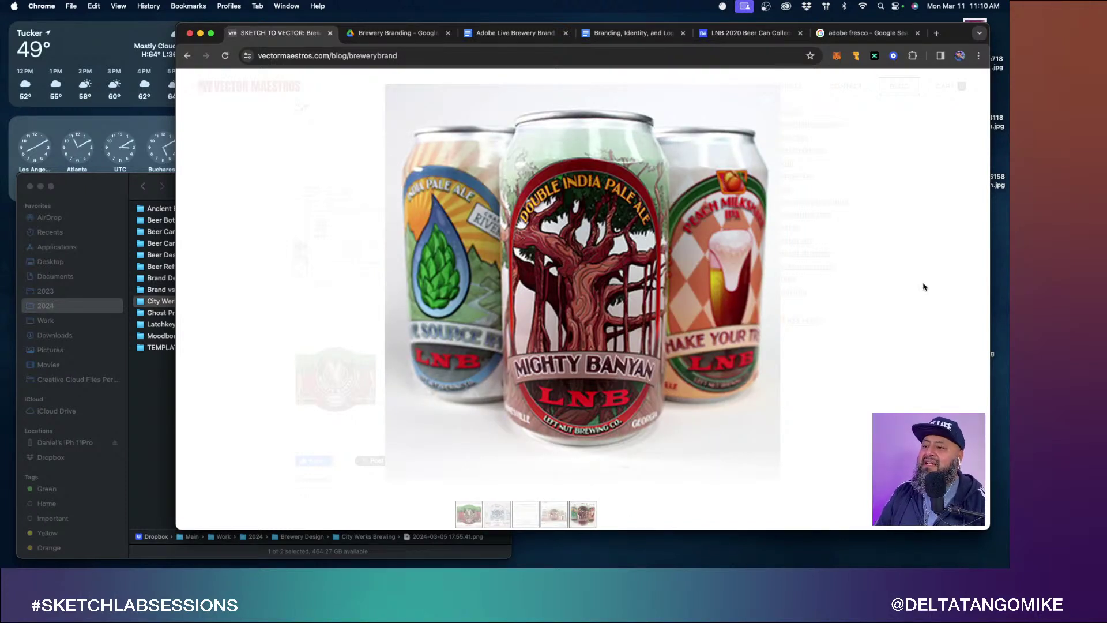
{"action": "left_click", "coordinate": [927, 267]}
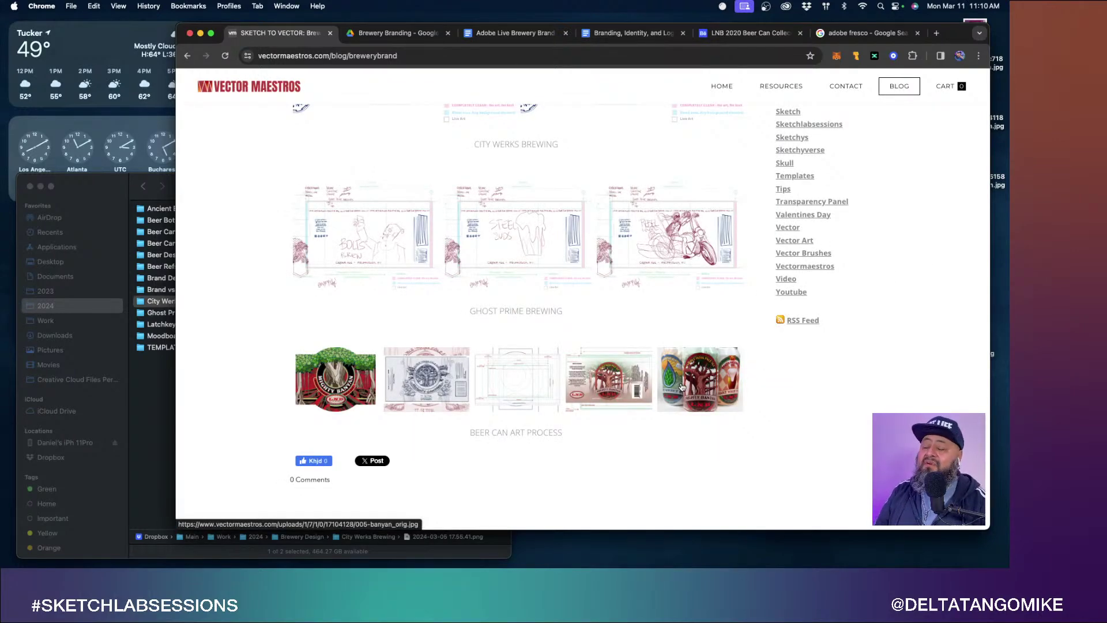
Review the brewery sketches on the blog post once more and go back up to the livestream schedule and the post's title banner.
{"action": "scroll", "coordinate": [682, 387], "scroll_direction": "up", "scroll_amount": 15}
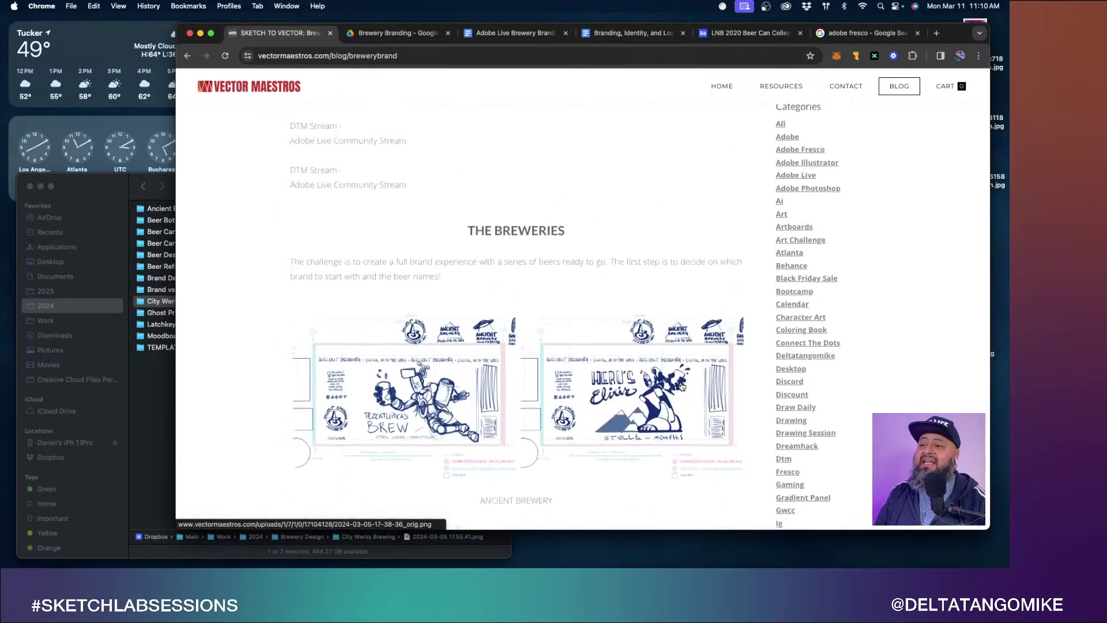
{"action": "scroll", "coordinate": [681, 387], "scroll_direction": "down", "scroll_amount": 12}
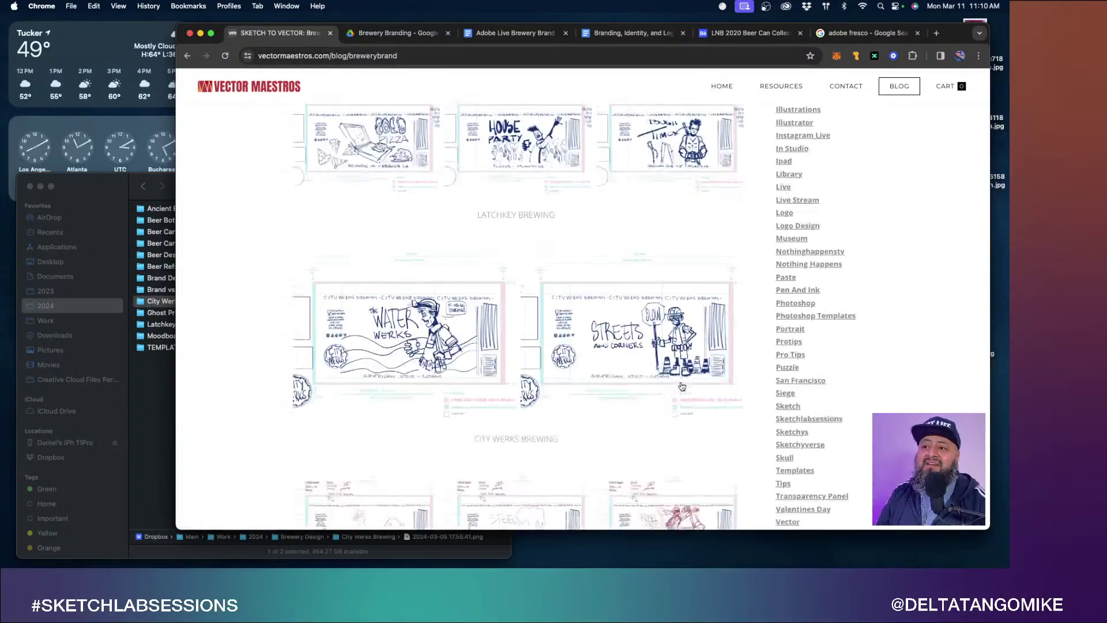
{"action": "scroll", "coordinate": [682, 387], "scroll_direction": "up", "scroll_amount": 12}
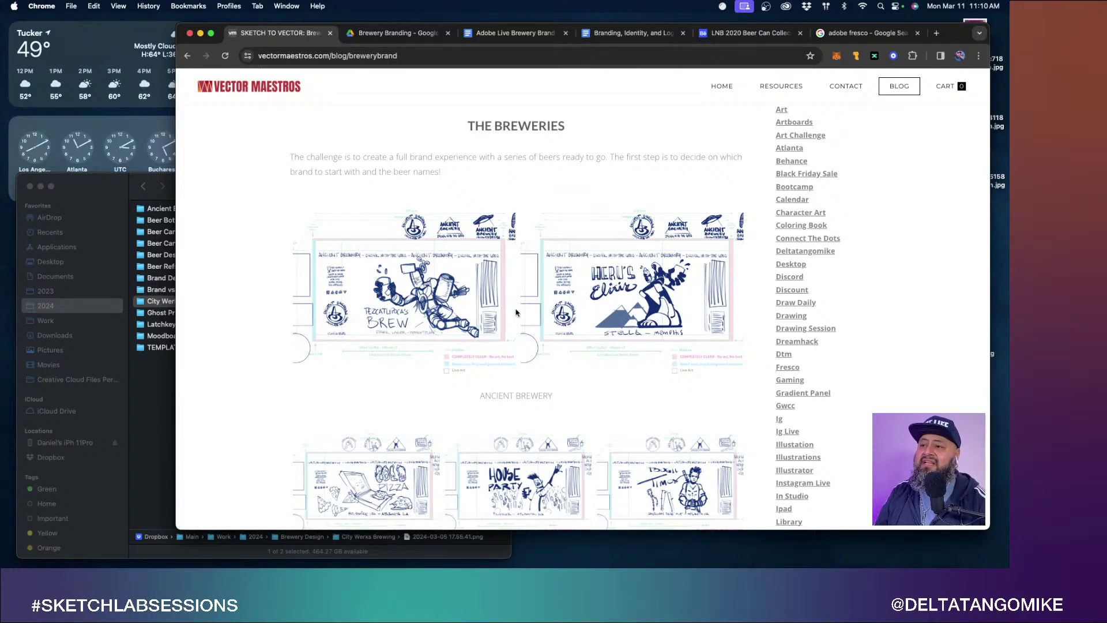
{"action": "scroll", "coordinate": [516, 313], "scroll_direction": "up", "scroll_amount": 5}
{"action": "scroll", "coordinate": [516, 312], "scroll_direction": "up", "scroll_amount": 2}
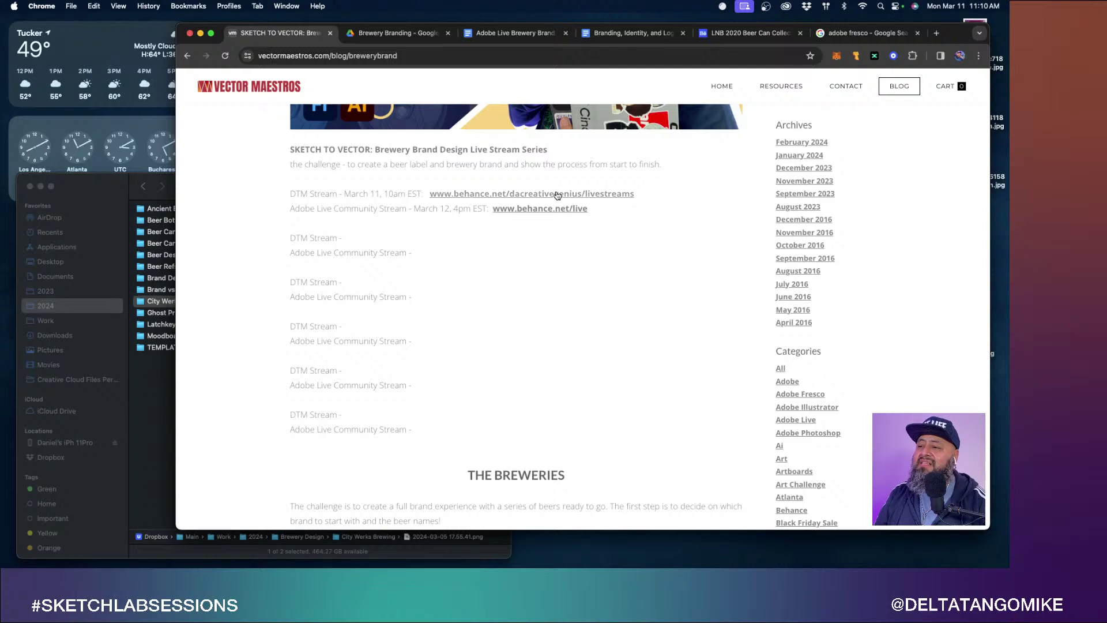
{"action": "scroll", "coordinate": [441, 247], "scroll_direction": "up", "scroll_amount": 1}
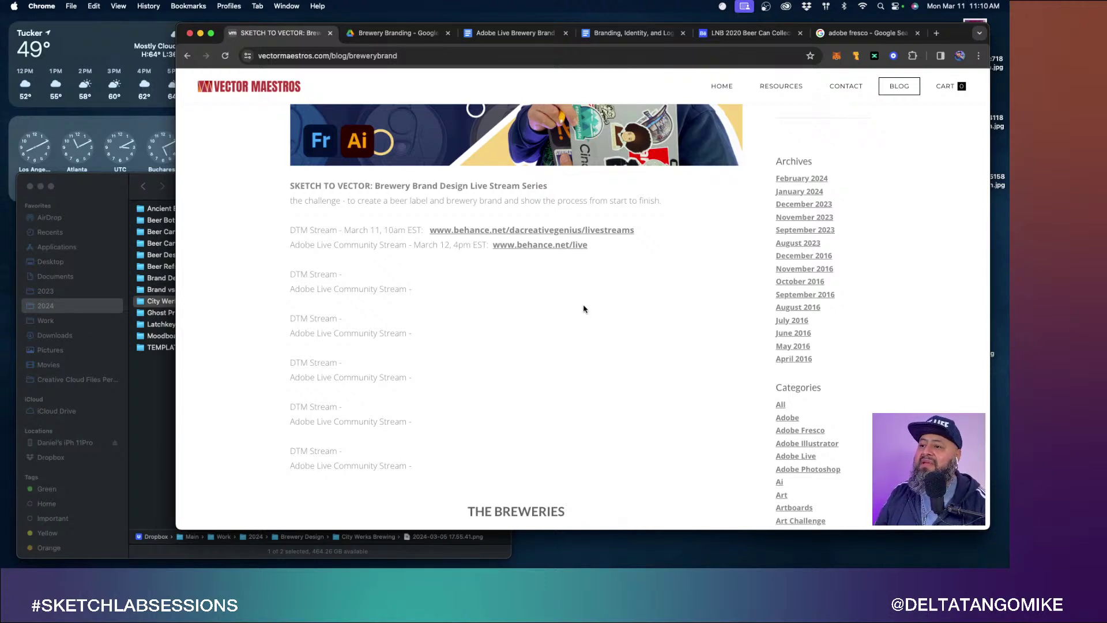
{"action": "scroll", "coordinate": [644, 310], "scroll_direction": "up", "scroll_amount": 5}
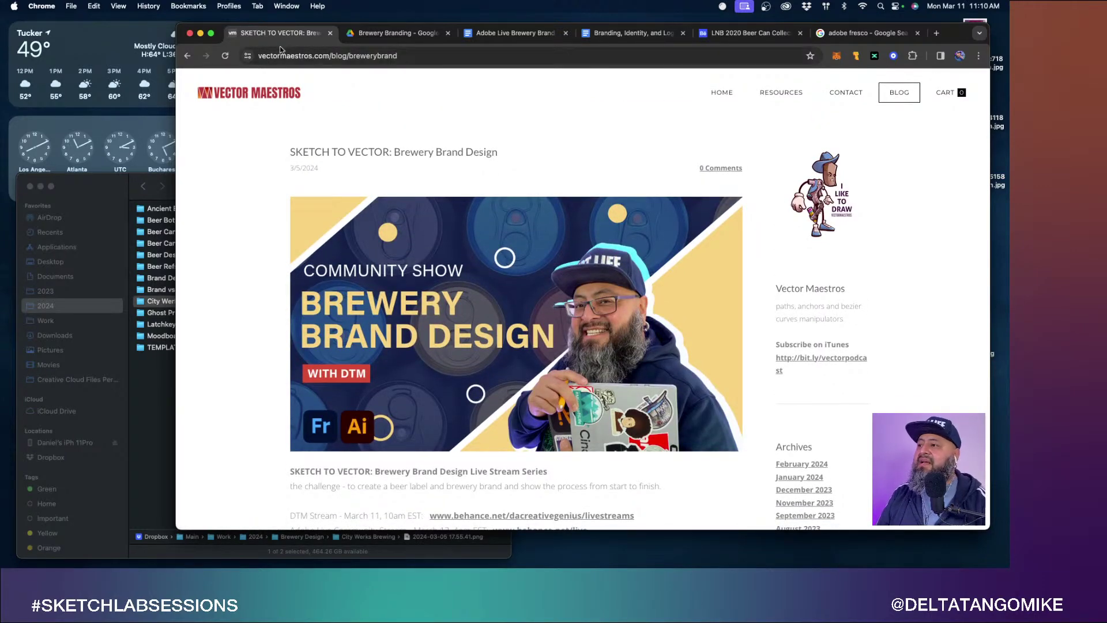
Switch to Finder, move its window clear of the desktop's lower edge, and preview the first image in the Moodboard Refs folder.
{"action": "left_click", "coordinate": [120, 180]}
{"action": "left_click_drag", "start_coordinate": [120, 179], "coordinate": [133, 80]}
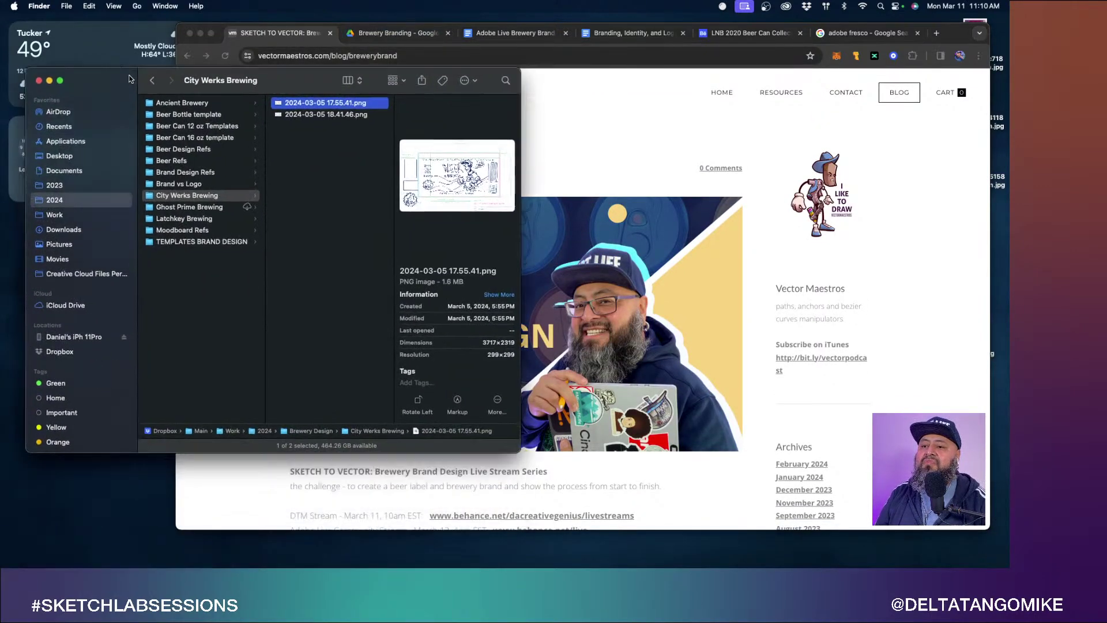
{"action": "left_click", "coordinate": [204, 226]}
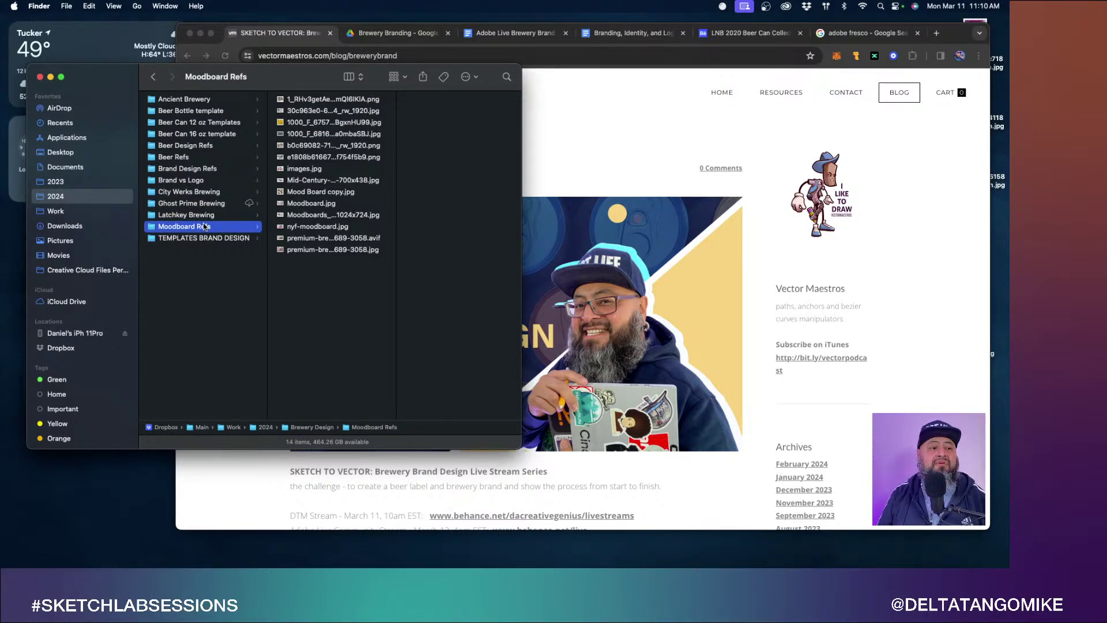
{"action": "key", "text": "space"}
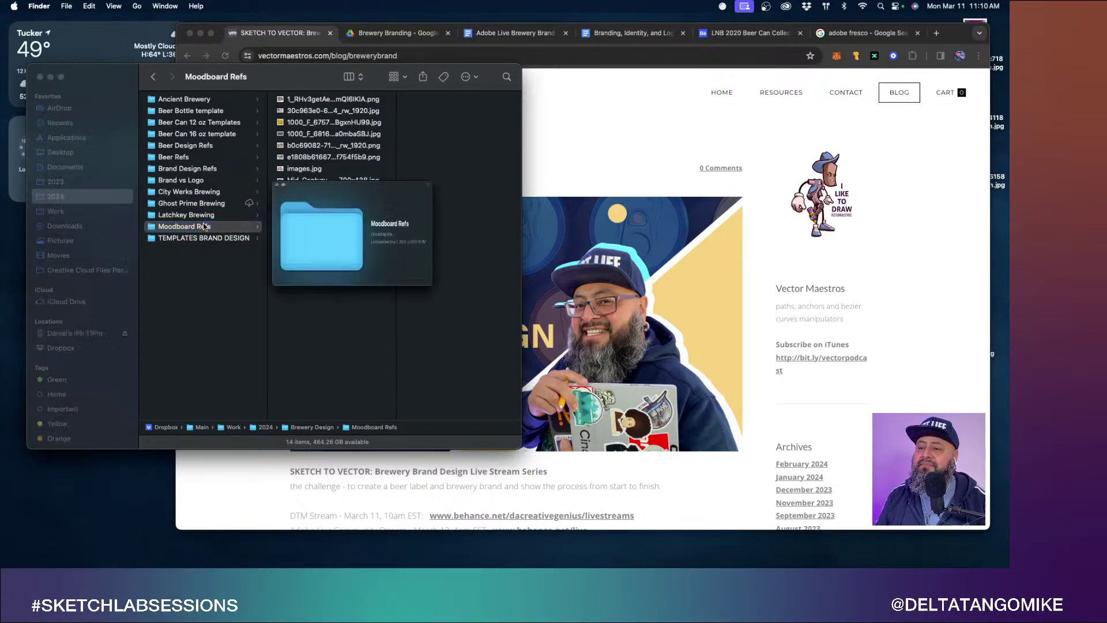
{"action": "key", "text": "space"}
{"action": "key", "text": "Right"}
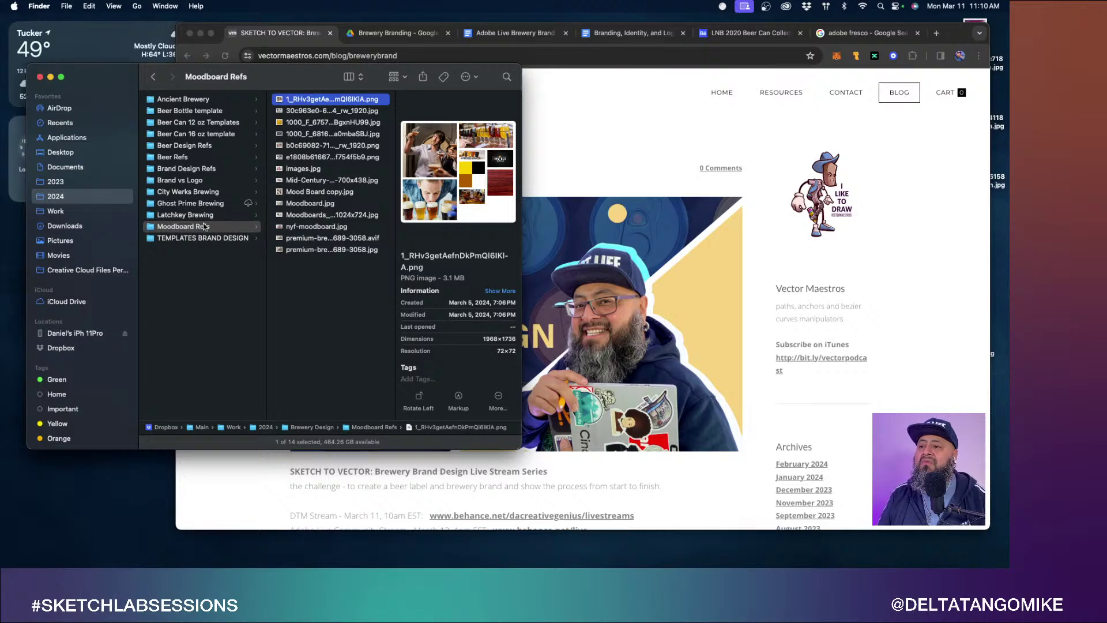
{"action": "key", "text": "space"}
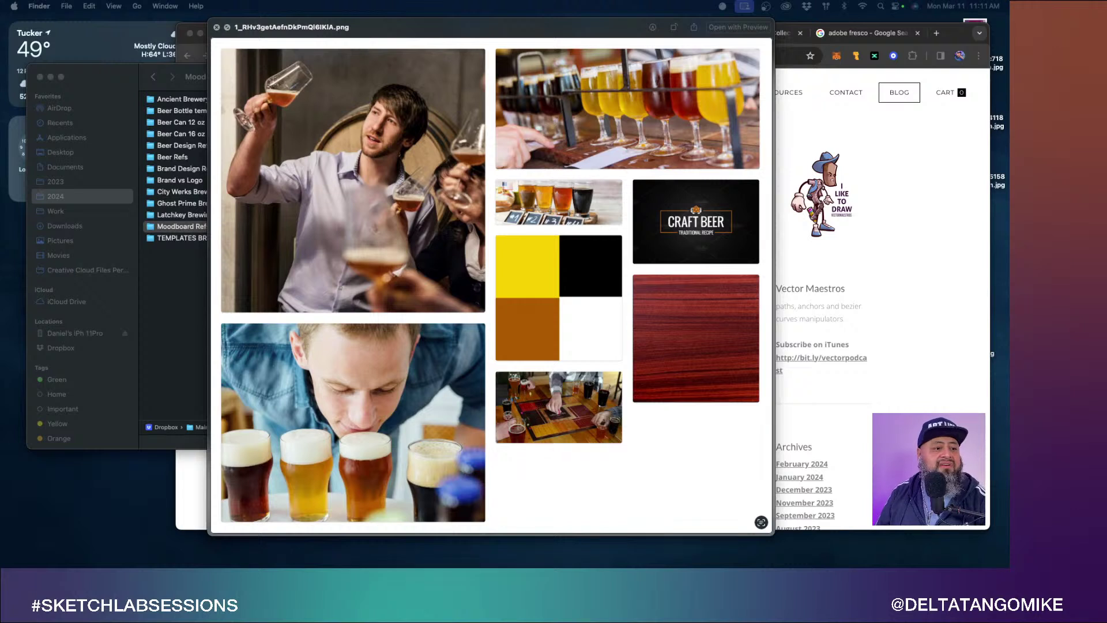
Browse the next five Moodboard Refs images in the preview, covering packaging, beer icons, the brewery infographic and two beer moodboards.
{"action": "left_click", "coordinate": [505, 268]}
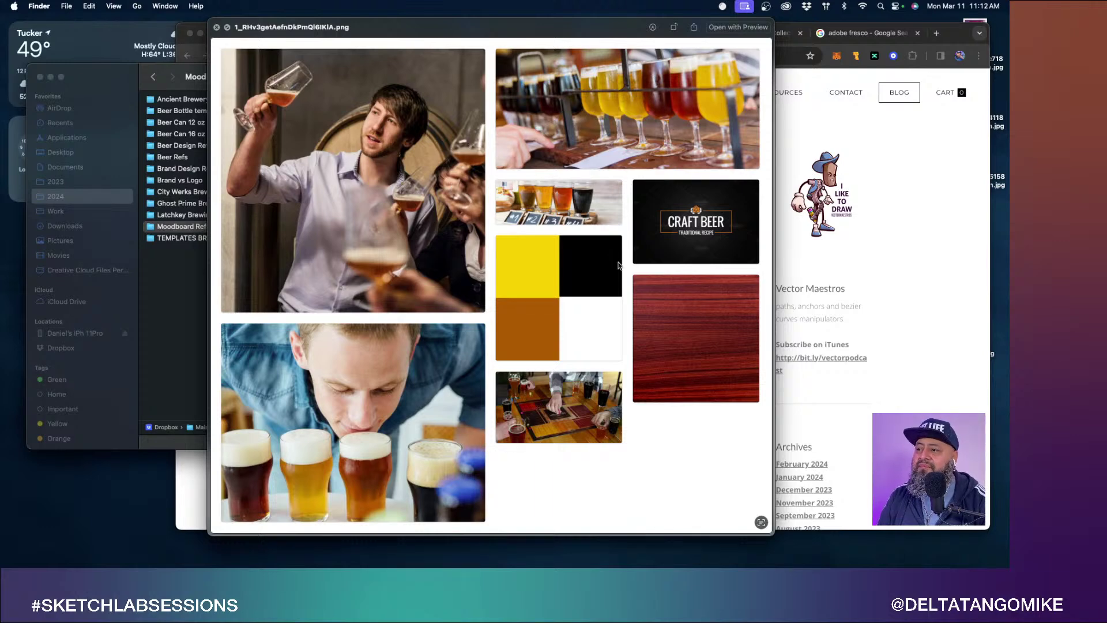
{"action": "key", "text": "Down"}
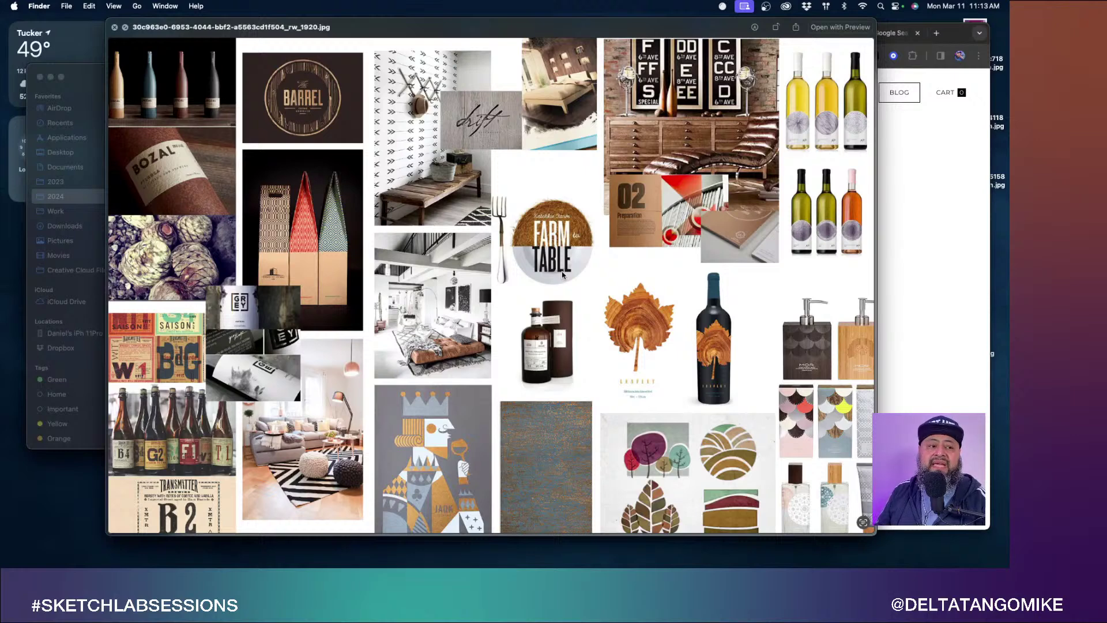
{"action": "key", "text": "Down"}
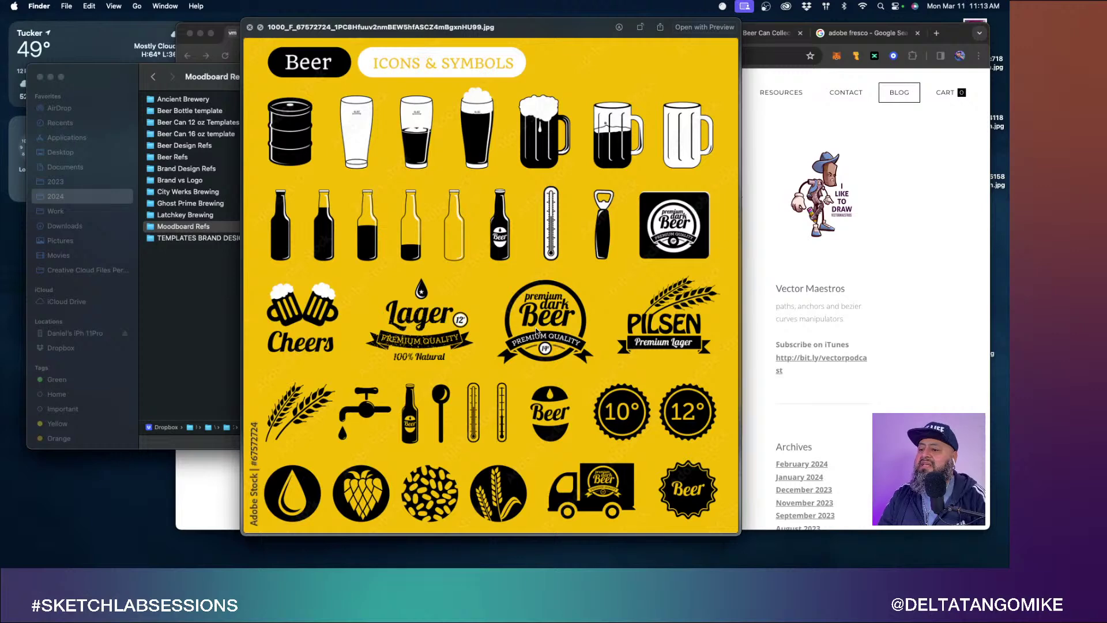
{"action": "key", "text": "Down"}
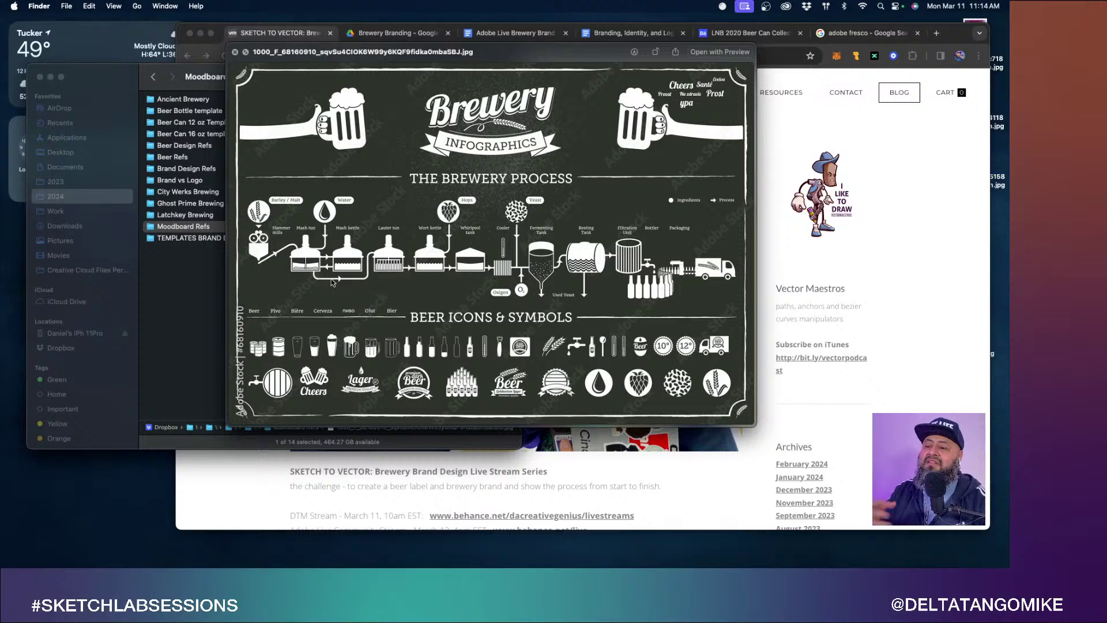
{"action": "key", "text": "Down"}
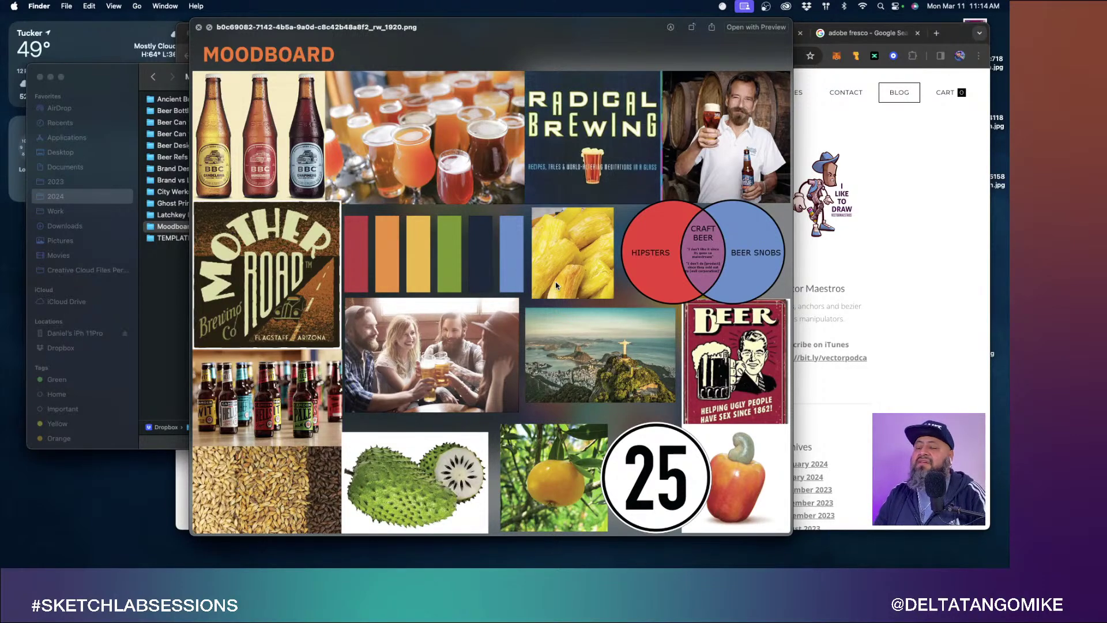
{"action": "key", "text": "Down"}
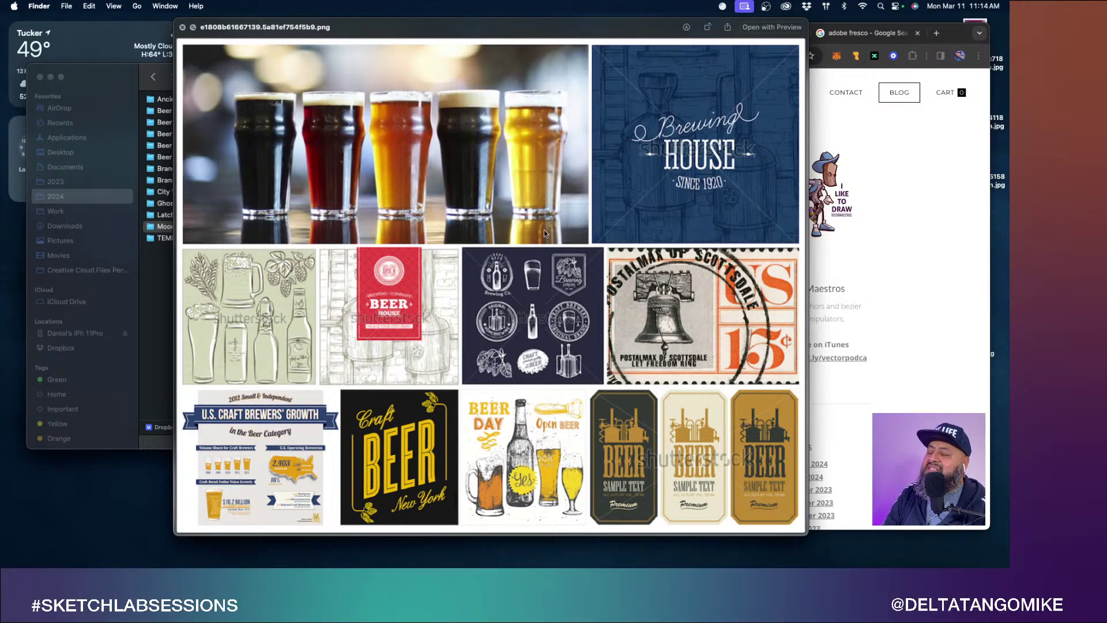
Switch to Chrome and search Google for "moodboard elements" in a new tab.
{"action": "left_click", "coordinate": [939, 35]}
{"action": "left_click", "coordinate": [937, 34]}
{"action": "type", "text": "moo"}
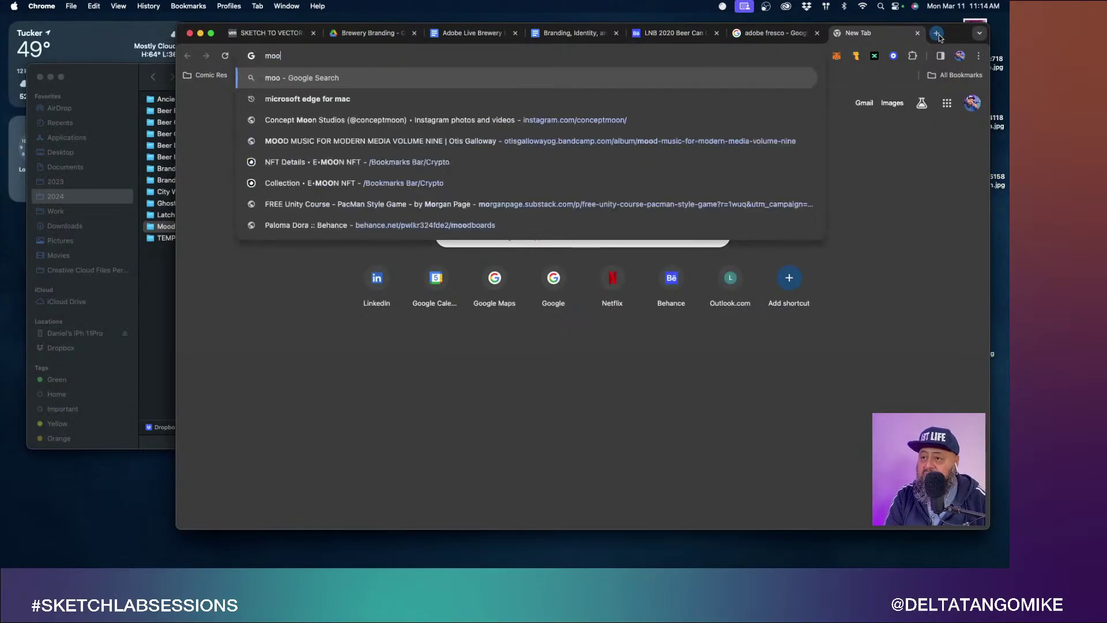
{"action": "type", "text": "dboard r"}
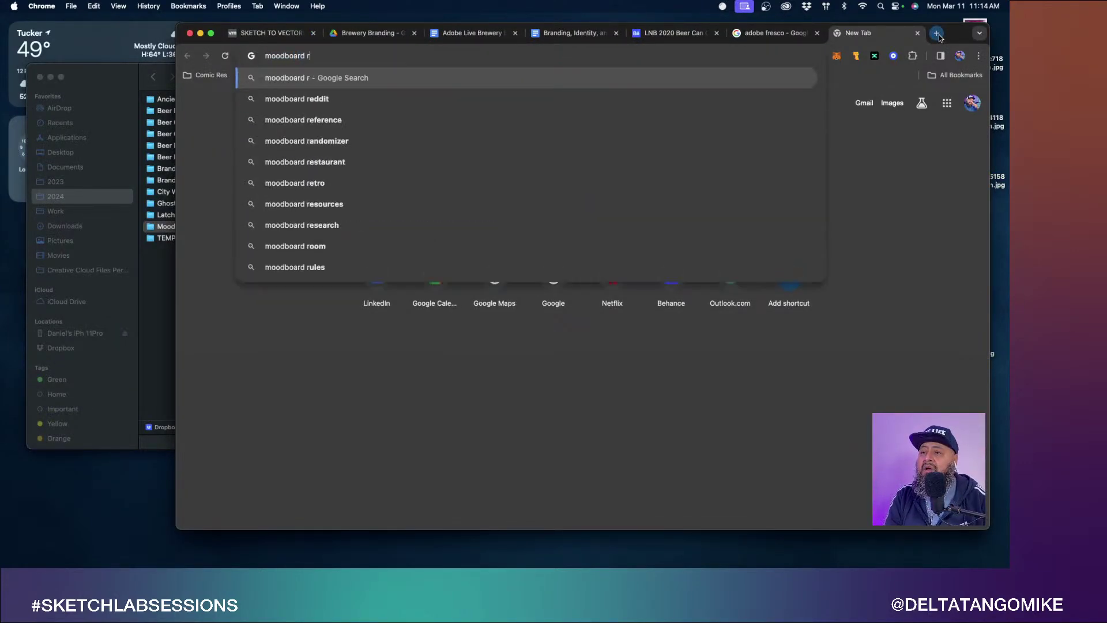
{"action": "key", "text": "BackSpace"}
{"action": "type", "text": "elements"}
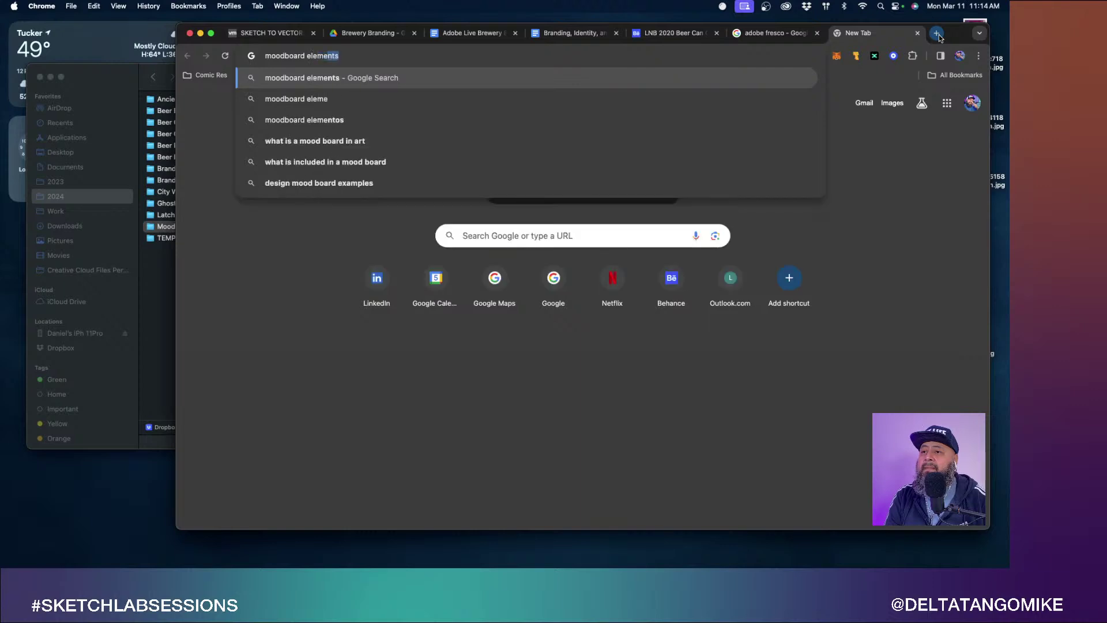
{"action": "key", "text": "Return"}
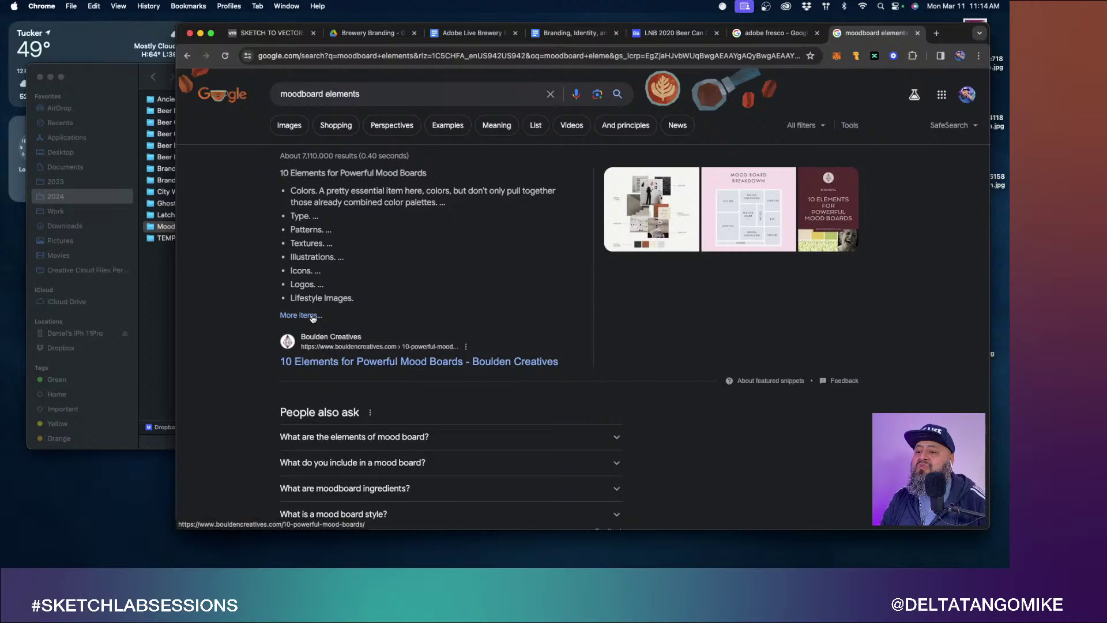
Expand the question about the elements of a mood board, then open the Boulden Creatives article on 10 mood board elements and read its sections.
{"action": "left_click", "coordinate": [372, 437]}
{"action": "scroll", "coordinate": [262, 403], "scroll_direction": "down", "scroll_amount": 2}
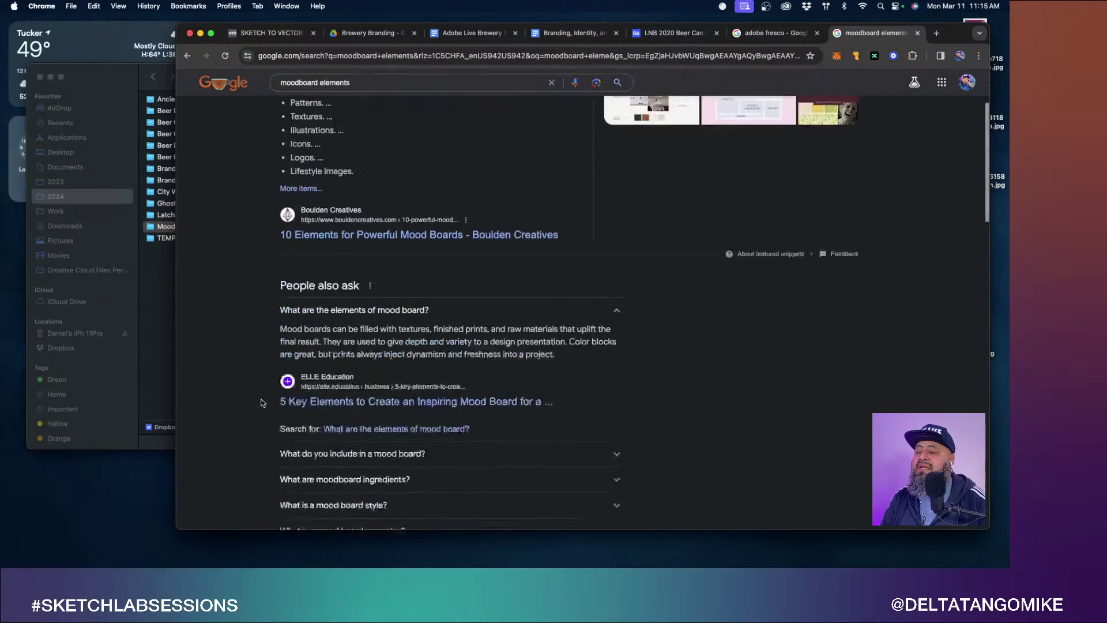
{"action": "scroll", "coordinate": [262, 403], "scroll_direction": "up", "scroll_amount": 2}
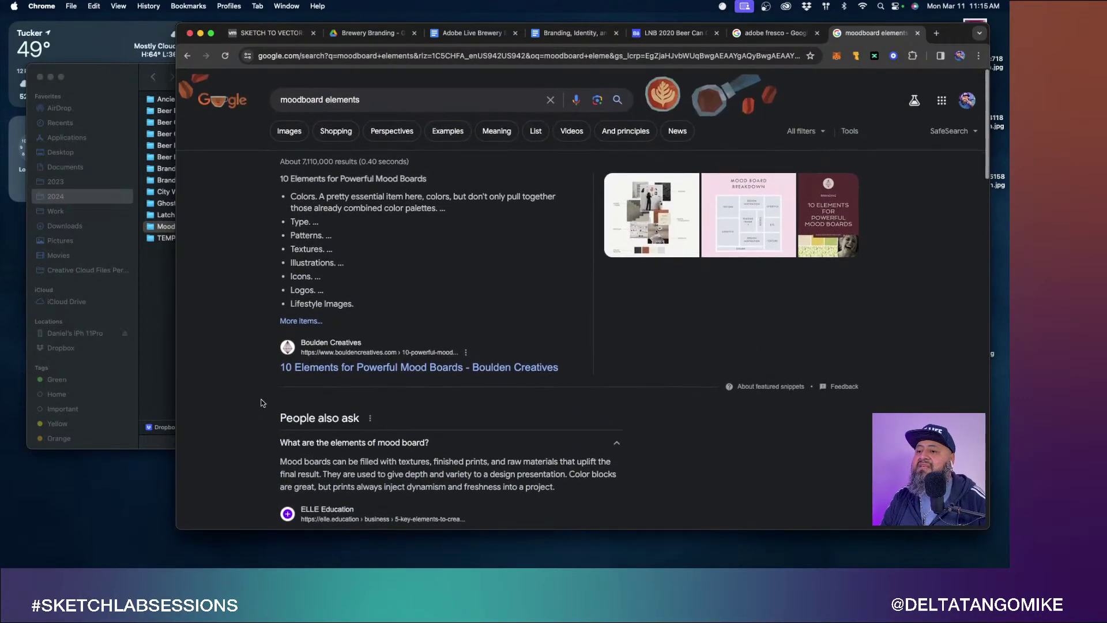
{"action": "left_click", "coordinate": [304, 316]}
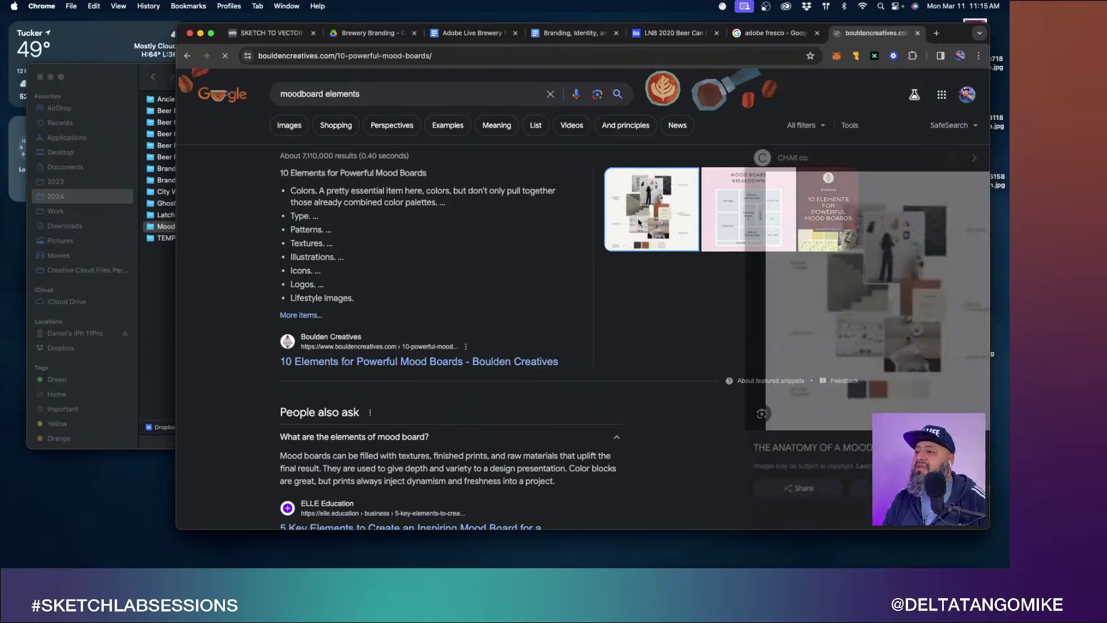
{"action": "scroll", "coordinate": [612, 237], "scroll_direction": "down", "scroll_amount": 15}
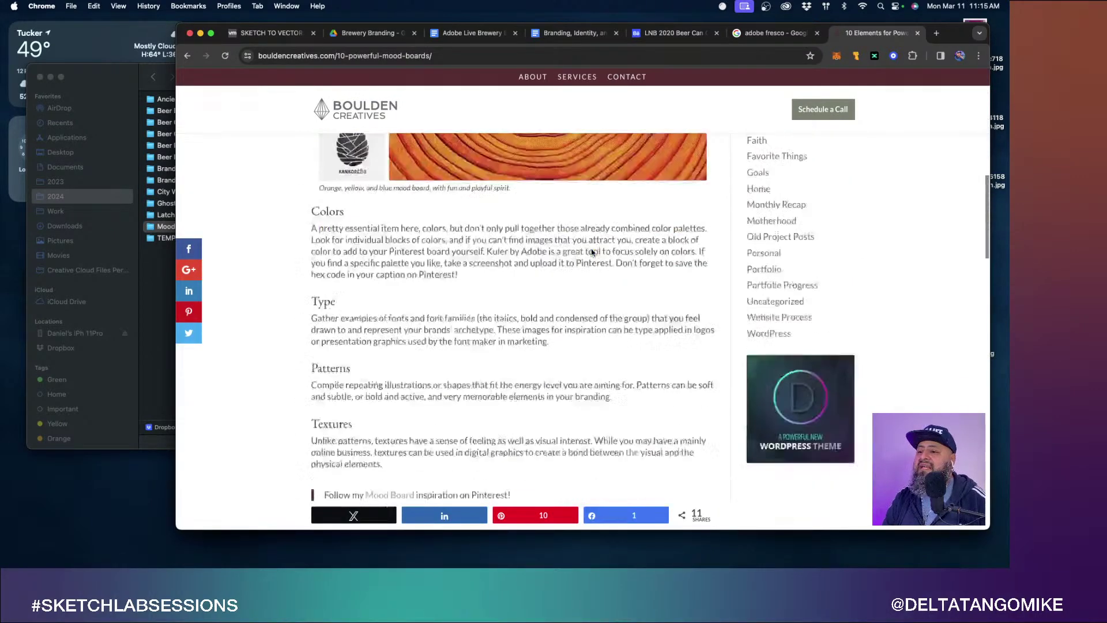
Read the article's sections from Colors through Web Design, including the closing advice on gathering all 10 elements.
{"action": "scroll", "coordinate": [591, 249], "scroll_direction": "up", "scroll_amount": 2}
{"action": "scroll", "coordinate": [592, 249], "scroll_direction": "down", "scroll_amount": 5}
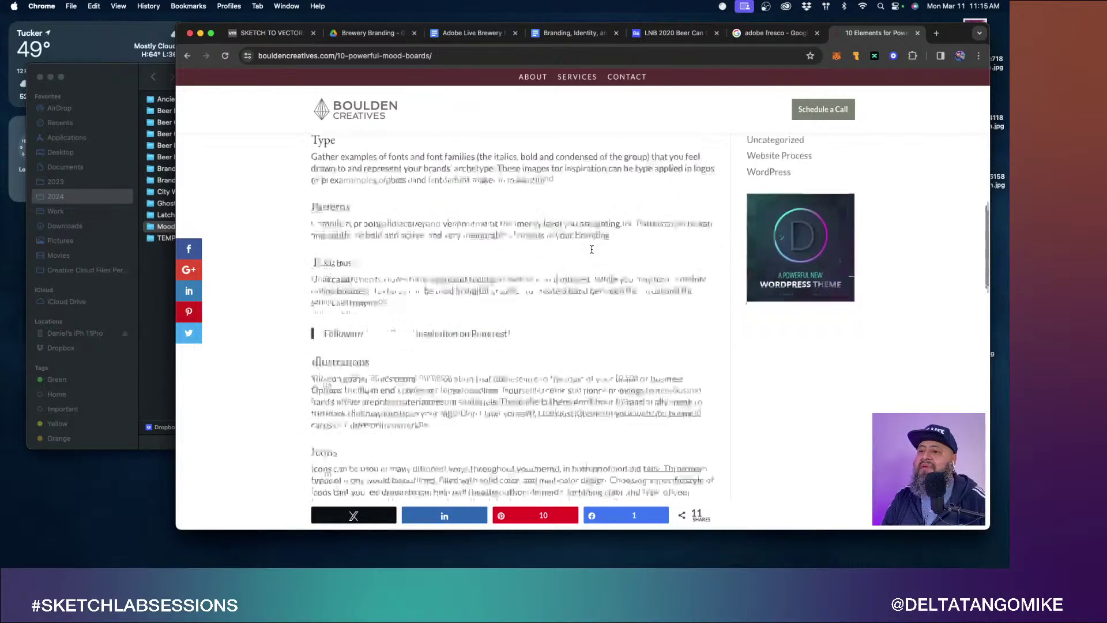
{"action": "scroll", "coordinate": [592, 249], "scroll_direction": "down", "scroll_amount": 5}
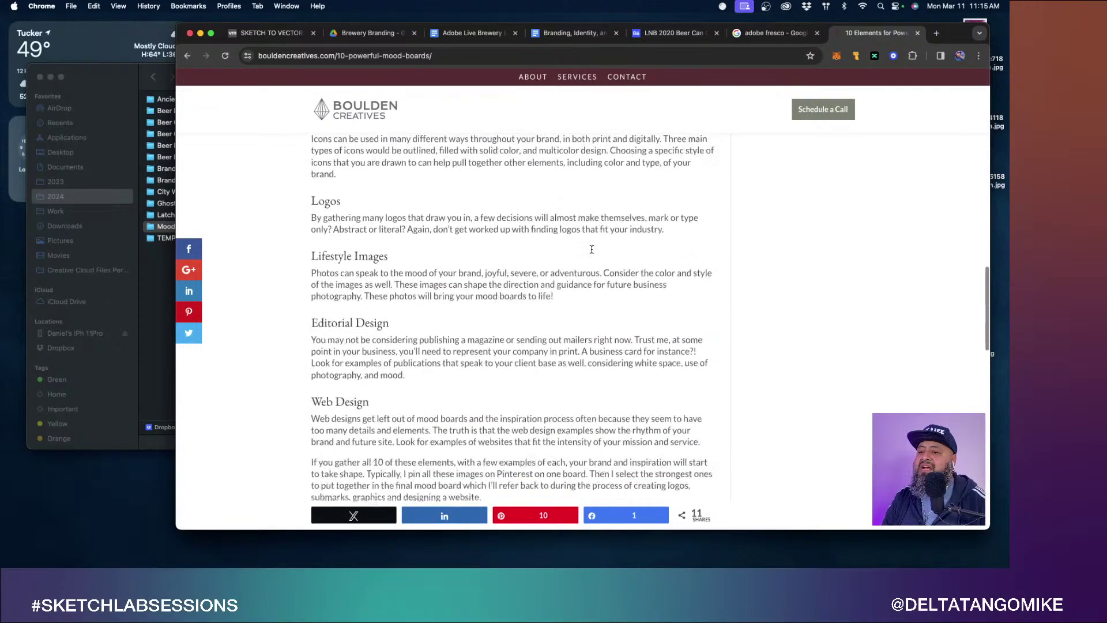
{"action": "scroll", "coordinate": [592, 249], "scroll_direction": "down", "scroll_amount": 5}
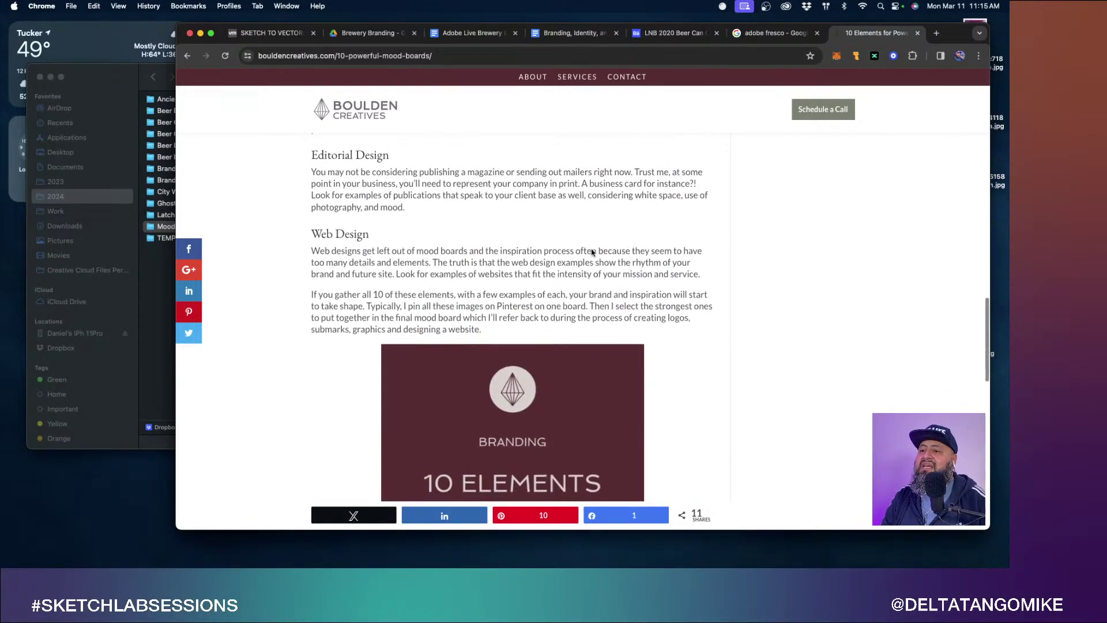
{"action": "scroll", "coordinate": [592, 249], "scroll_direction": "down", "scroll_amount": 6}
{"action": "scroll", "coordinate": [592, 250], "scroll_direction": "up", "scroll_amount": 9}
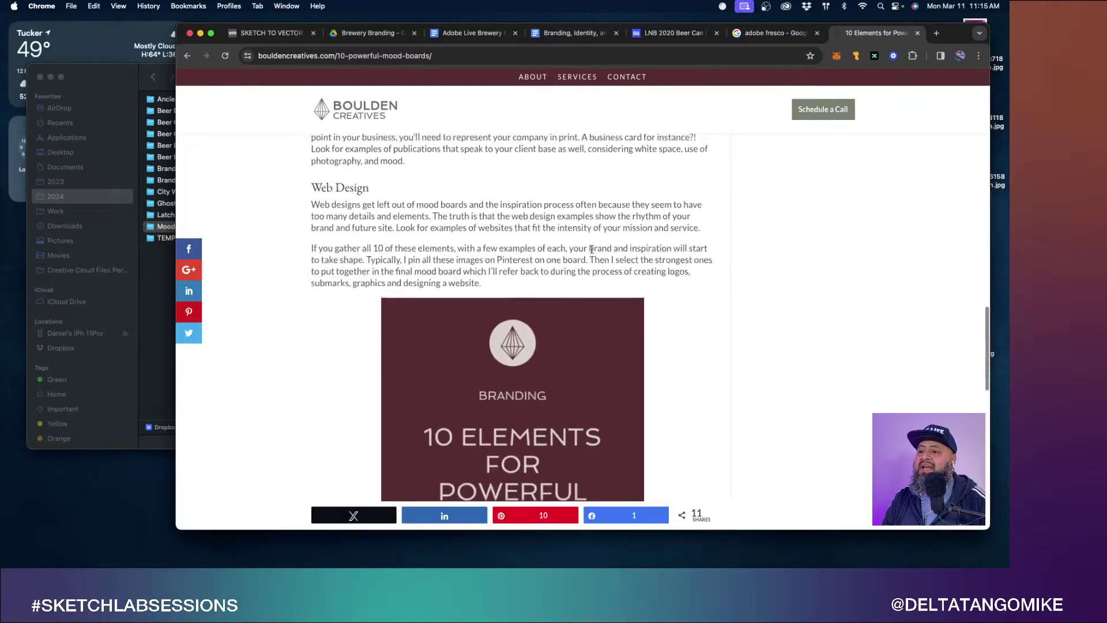
{"action": "scroll", "coordinate": [592, 252], "scroll_direction": "up", "scroll_amount": 7}
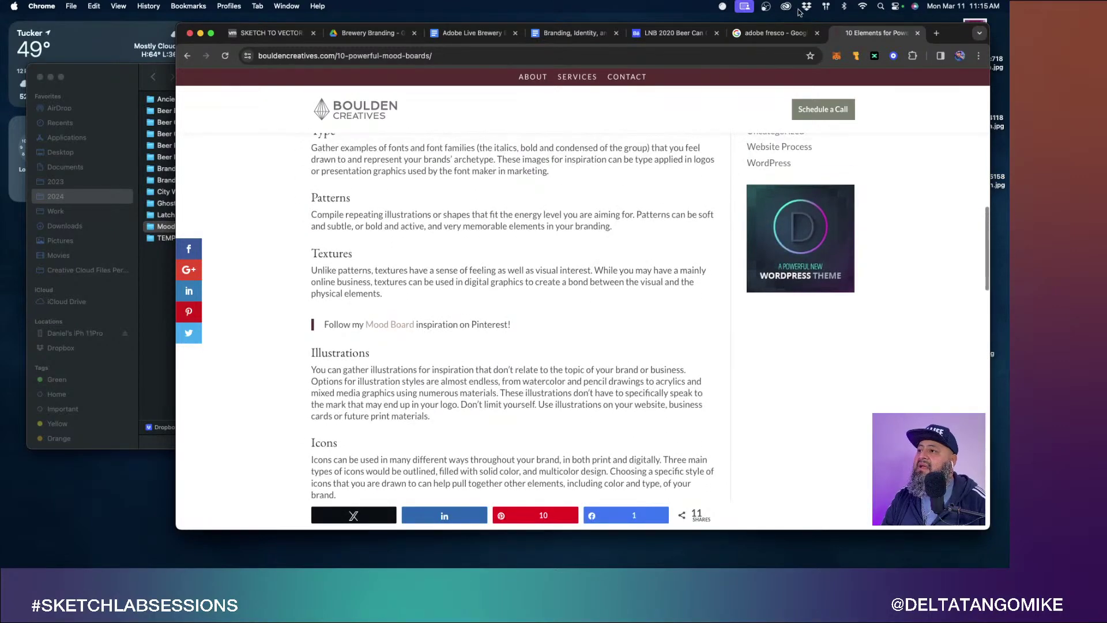
Return to the "moodboard elements" results, open the Boulden Creatives article in a separate tab, and show the image results.
{"action": "left_click", "coordinate": [187, 55]}
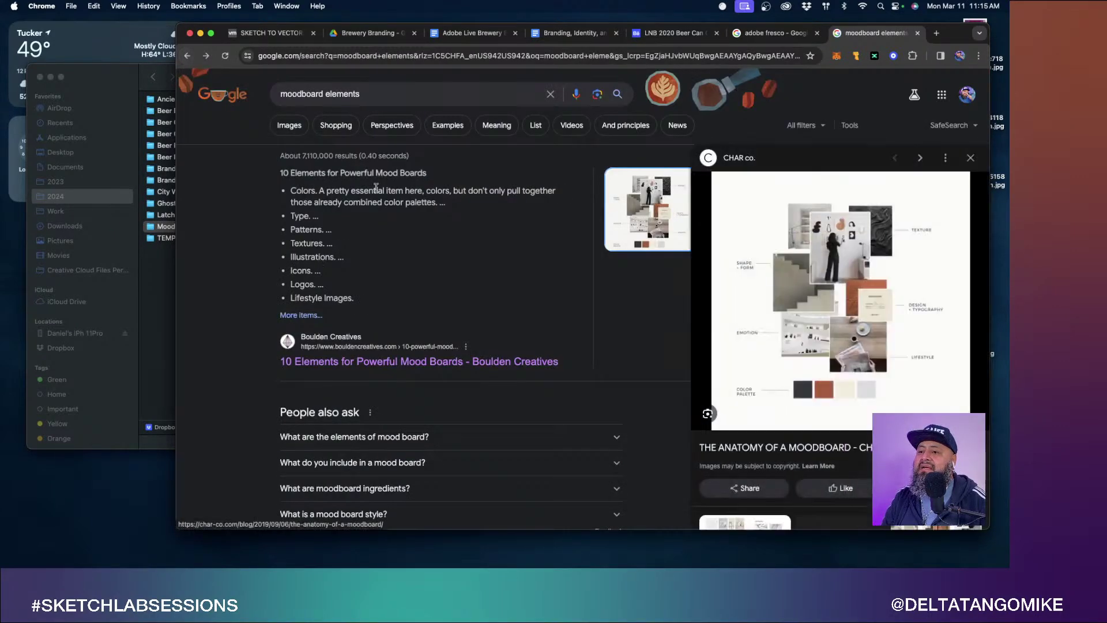
{"action": "right_click", "coordinate": [419, 363]}
{"action": "left_click", "coordinate": [444, 364]}
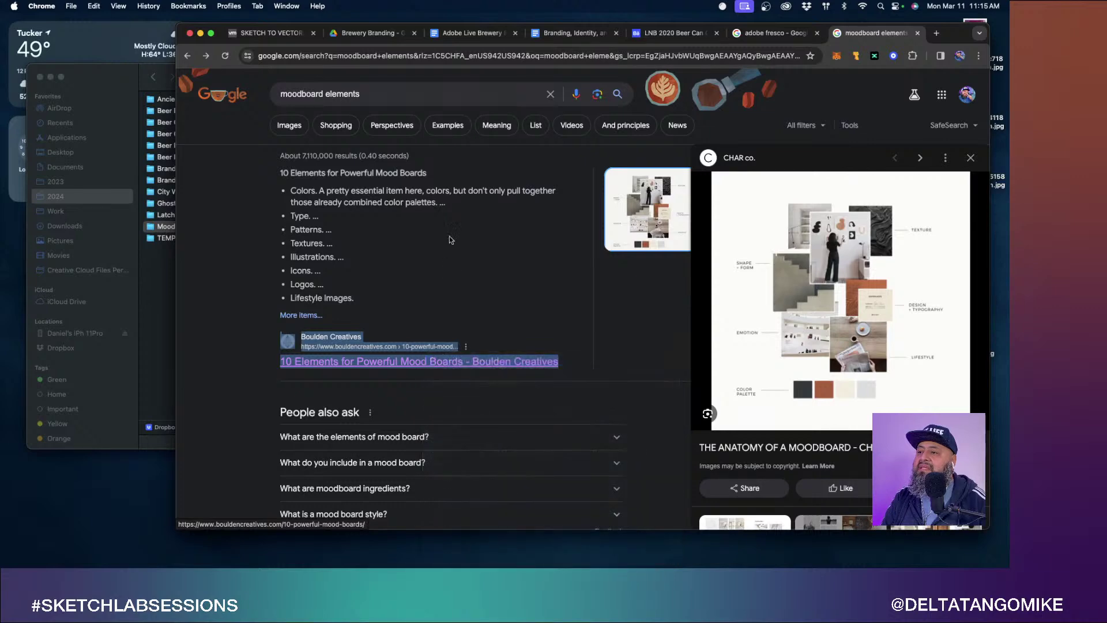
{"action": "left_click", "coordinate": [289, 125]}
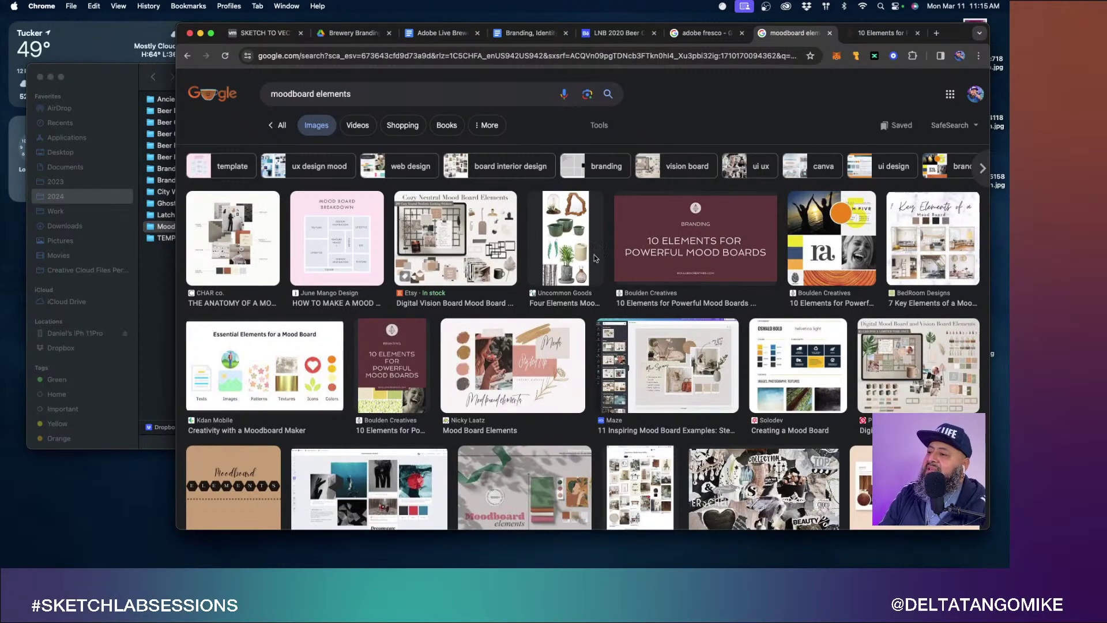
Open the June Mango Design mood board breakdown, arrange Finder beside Chrome, and save the image into the Moodboard Refs folder.
{"action": "left_click", "coordinate": [351, 251]}
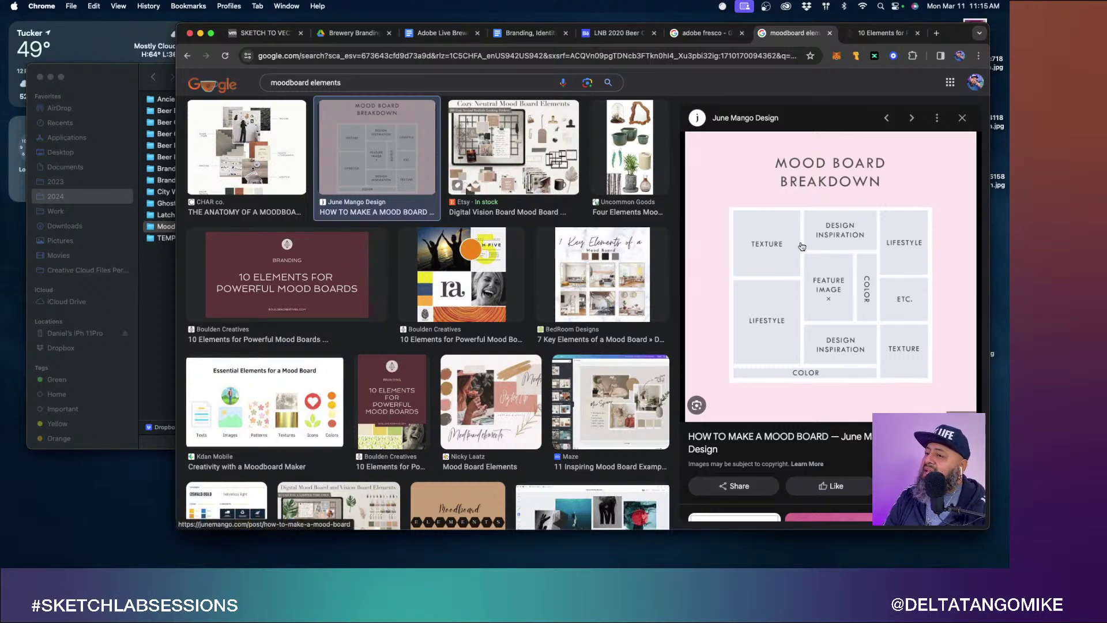
{"action": "key", "text": "super+Tab"}
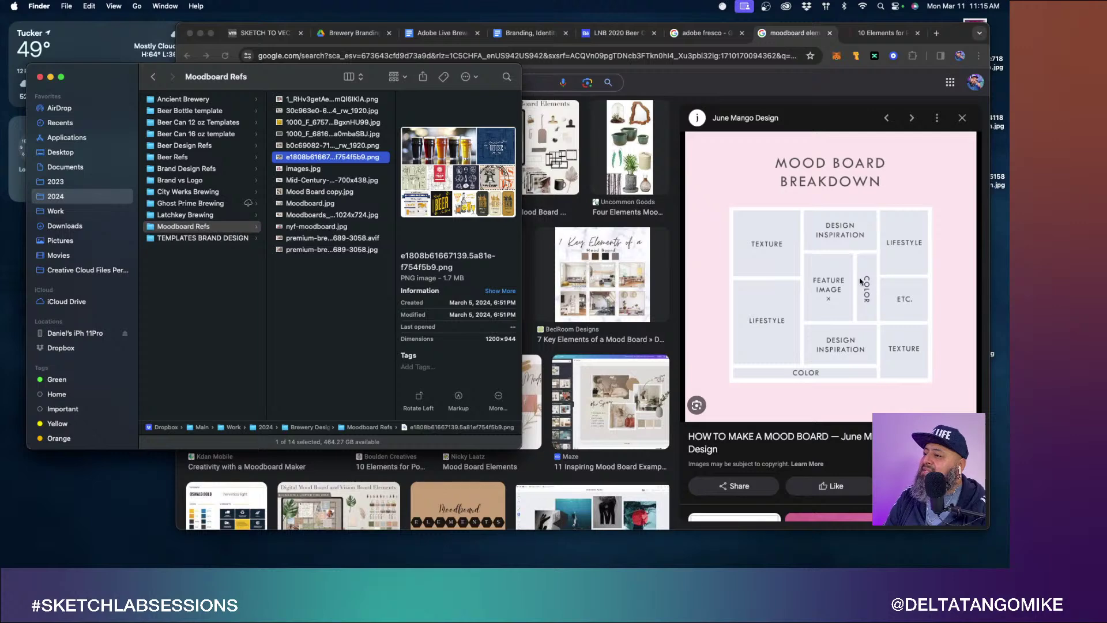
{"action": "left_click", "coordinate": [818, 352]}
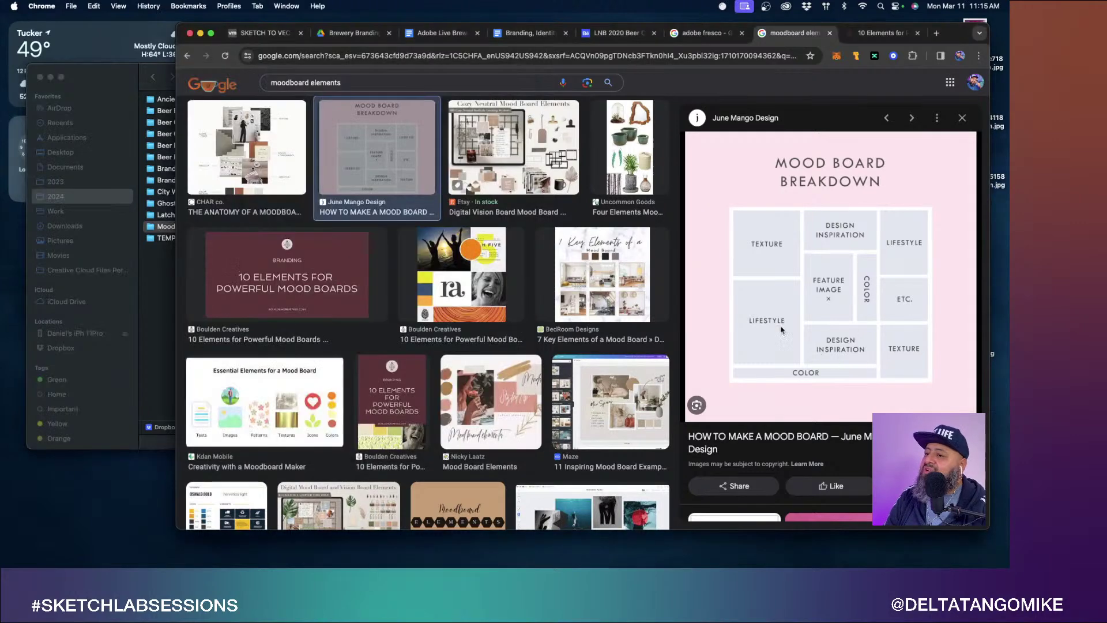
{"action": "left_click_drag", "start_coordinate": [121, 79], "coordinate": [604, 119]}
{"action": "left_click_drag", "start_coordinate": [953, 36], "coordinate": [778, 30]}
{"action": "left_click_drag", "start_coordinate": [717, 356], "coordinate": [833, 373]}
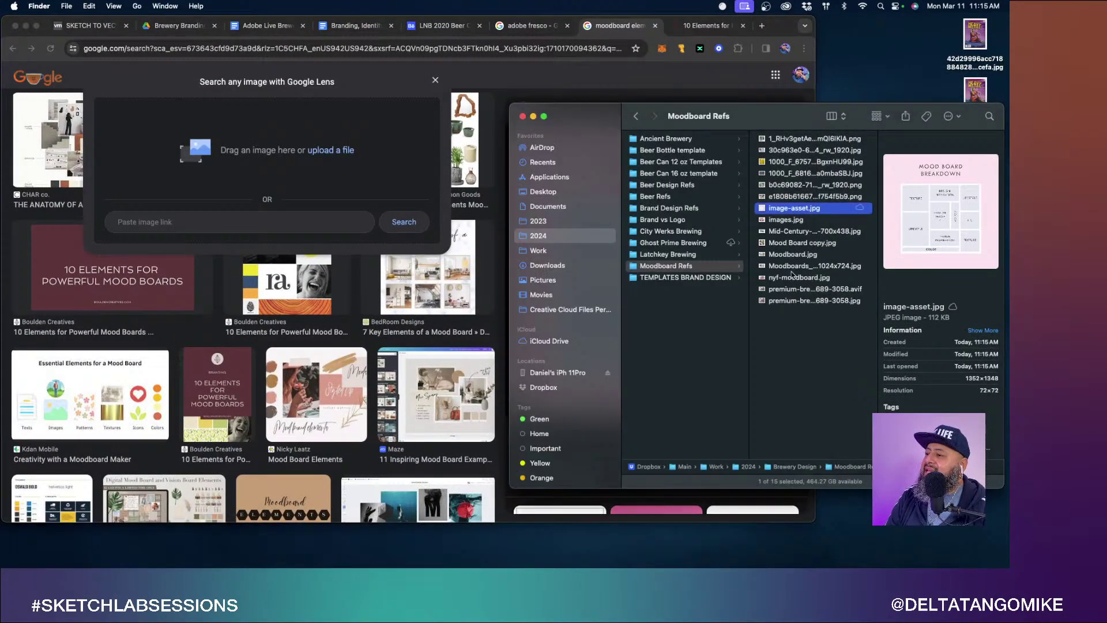
Browse the related mood board templates and save Creately's Mood Board Breakdown image into the Moodboard Refs folder.
{"action": "left_click", "coordinate": [617, 26]}
{"action": "scroll", "coordinate": [608, 311], "scroll_direction": "down", "scroll_amount": 5}
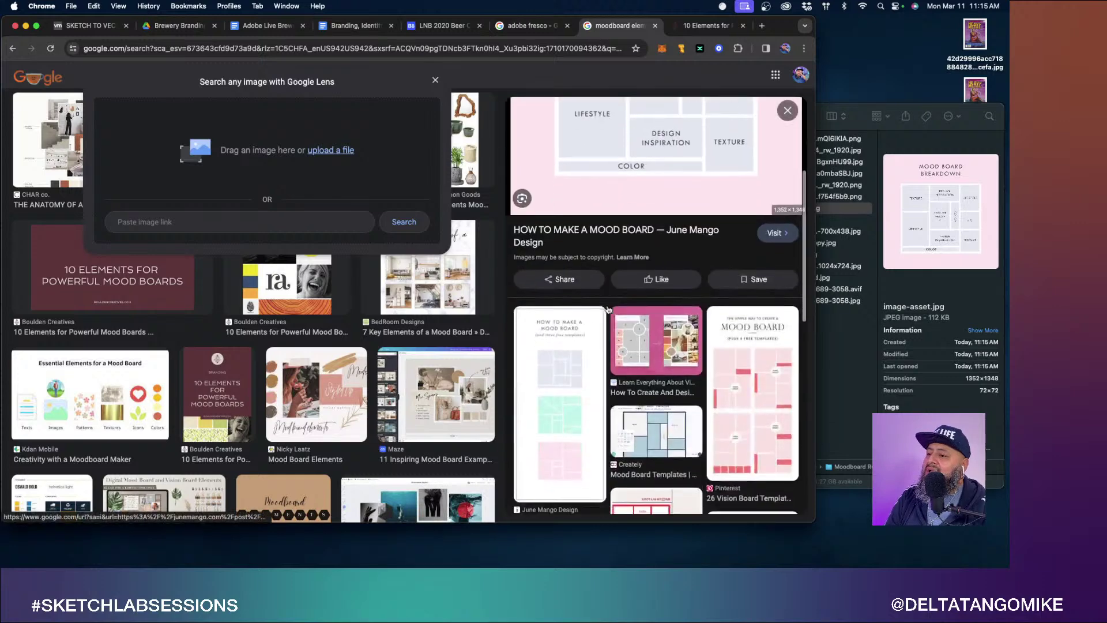
{"action": "left_click", "coordinate": [574, 327]}
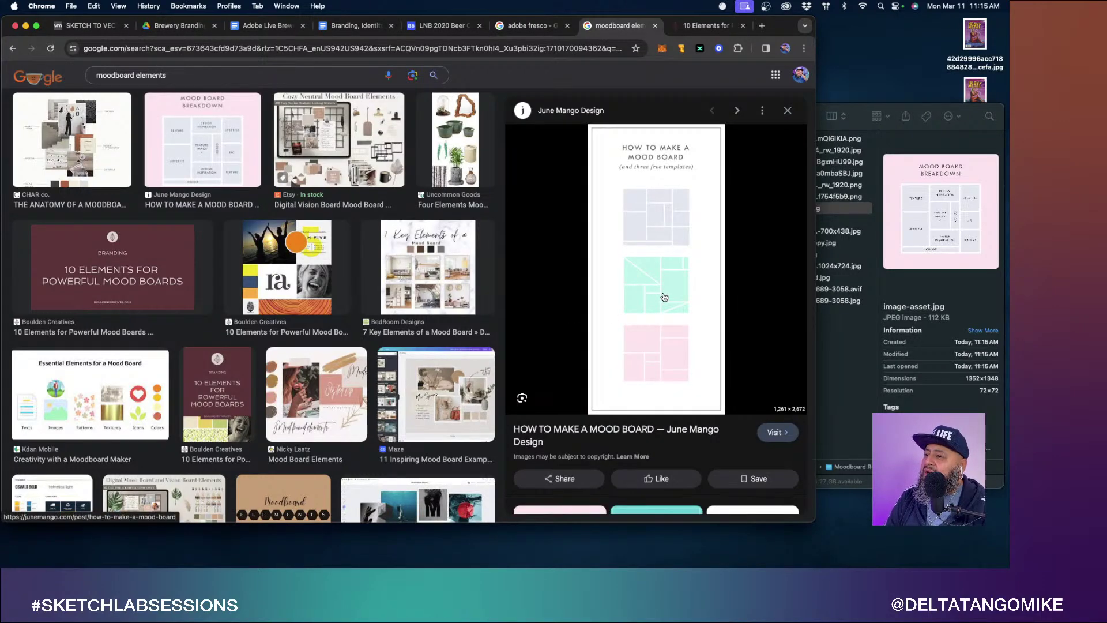
{"action": "scroll", "coordinate": [664, 297], "scroll_direction": "down", "scroll_amount": 6}
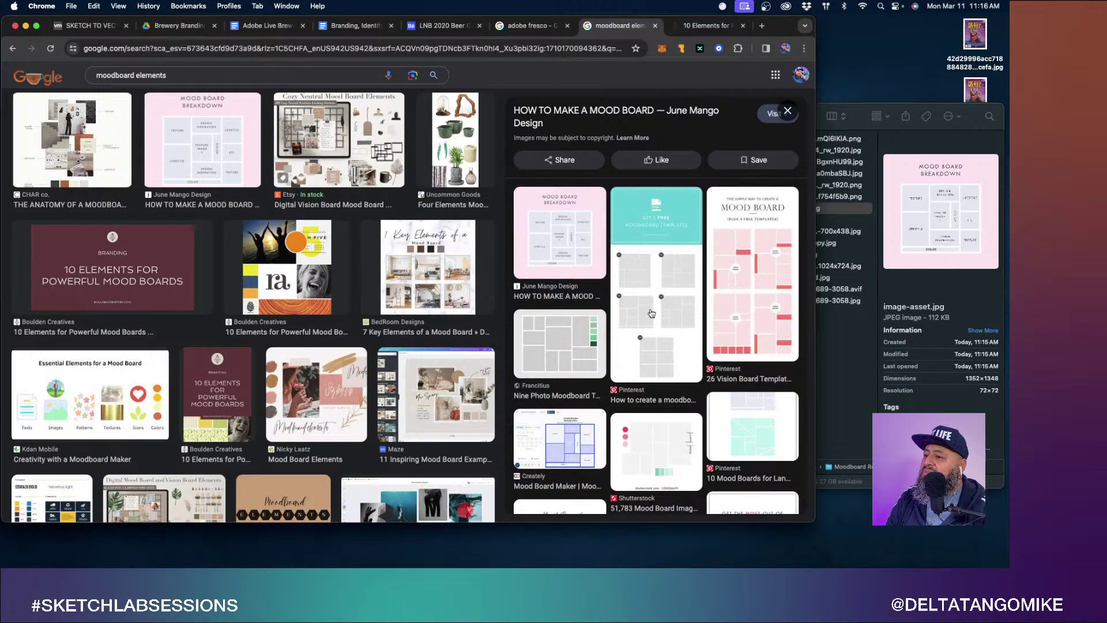
{"action": "scroll", "coordinate": [591, 387], "scroll_direction": "down", "scroll_amount": 2}
{"action": "left_click", "coordinate": [590, 388]}
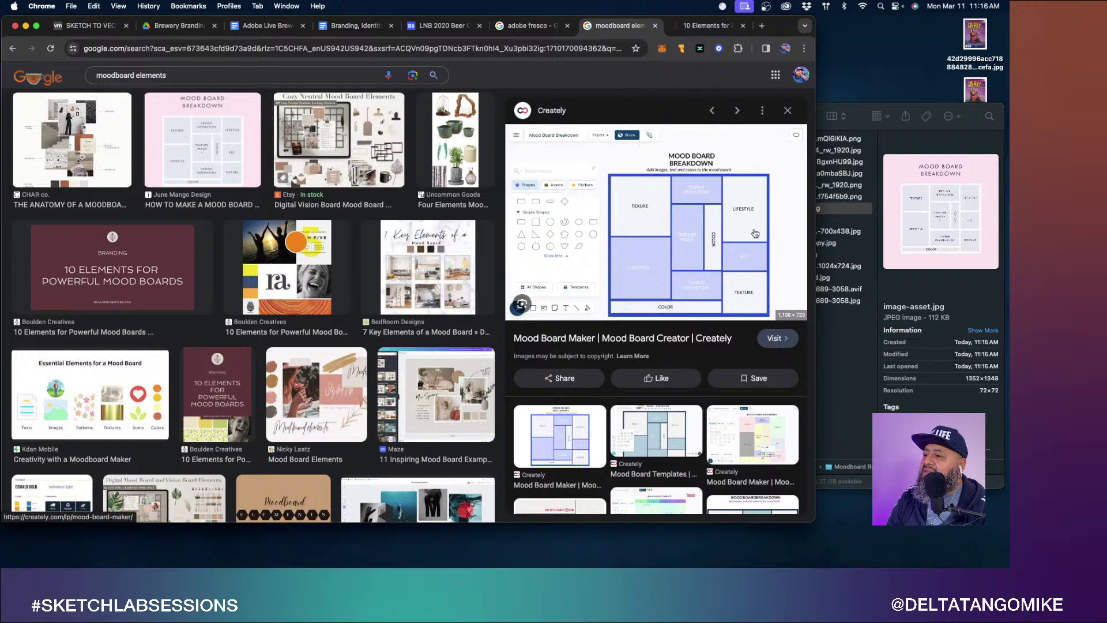
{"action": "left_click_drag", "start_coordinate": [705, 284], "coordinate": [836, 358]}
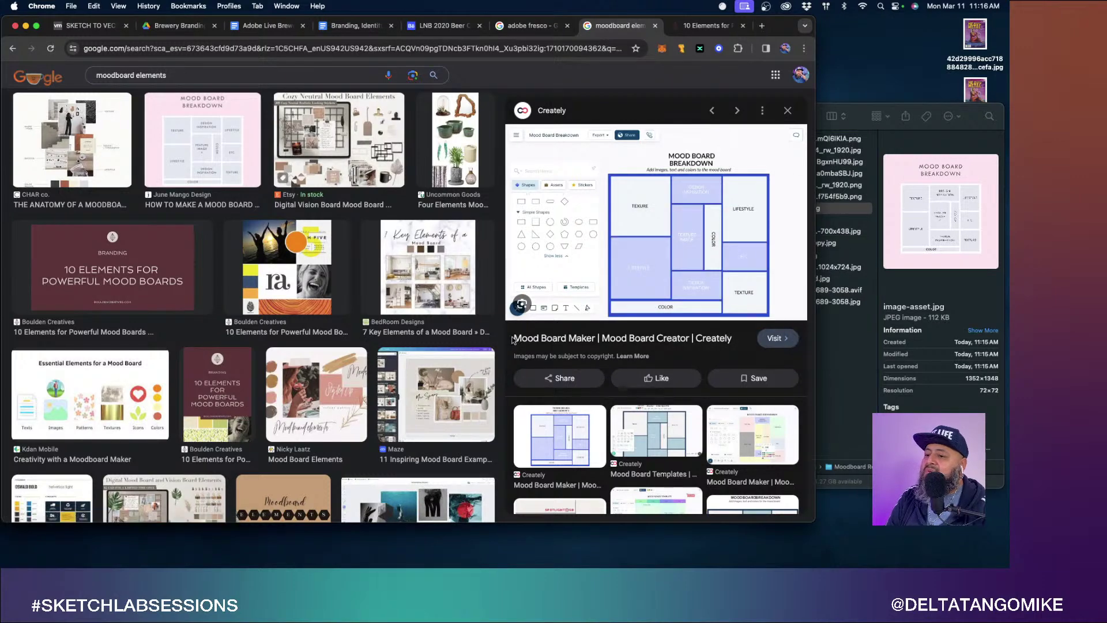
Preview the Etsy neutral mood board elements, then save CHAR co.'s anatomy of a moodboard image into the Moodboard Refs folder.
{"action": "scroll", "coordinate": [261, 270], "scroll_direction": "up", "scroll_amount": 3}
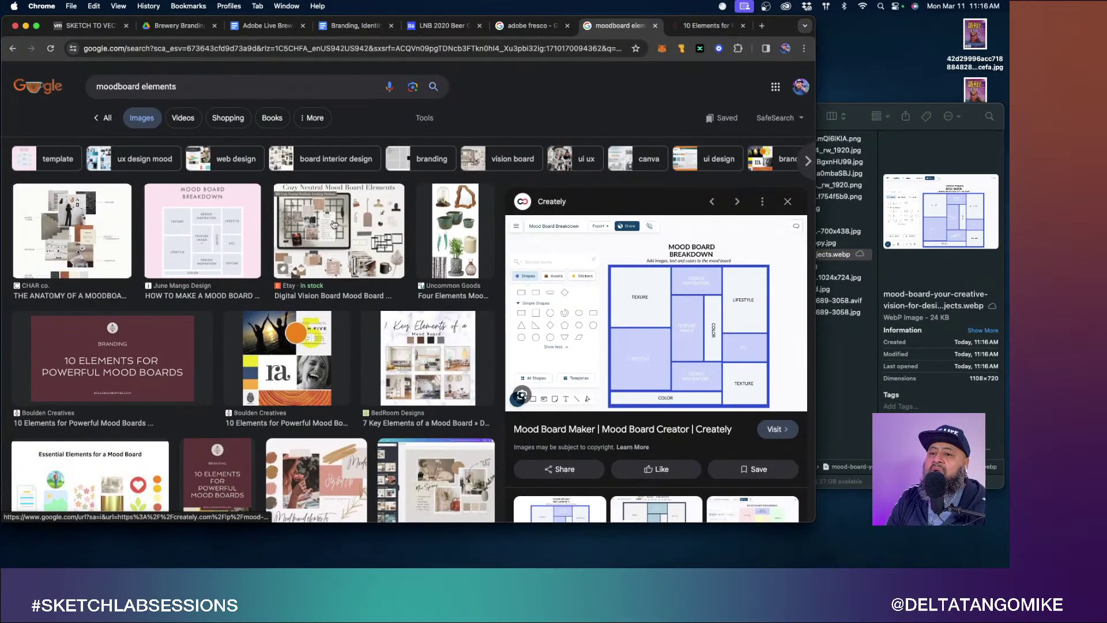
{"action": "left_click", "coordinate": [334, 225]}
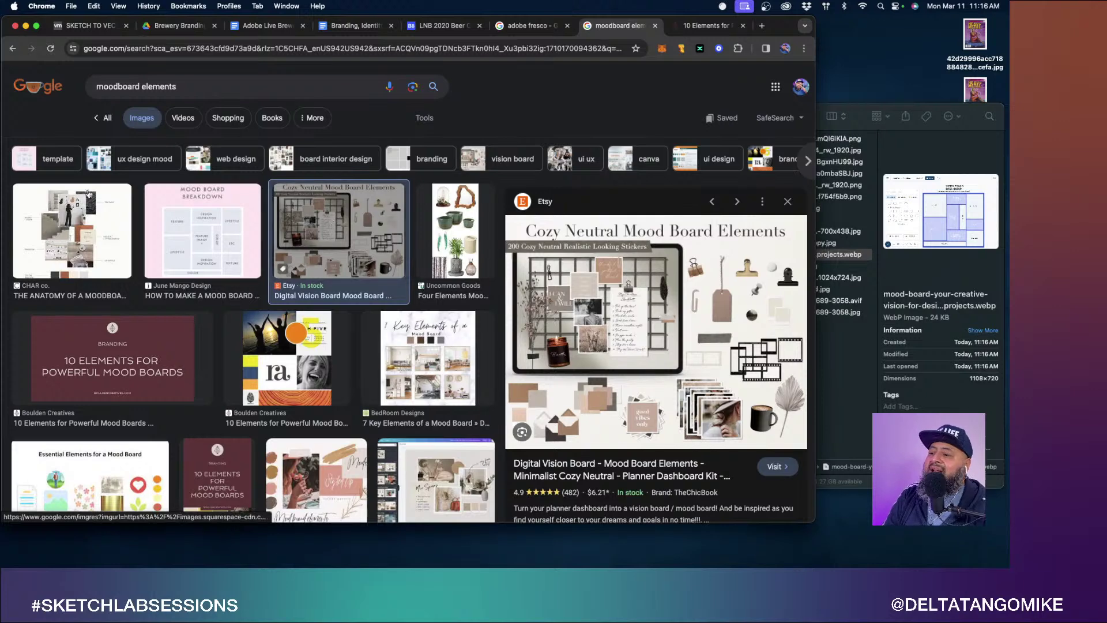
{"action": "left_click", "coordinate": [51, 207]}
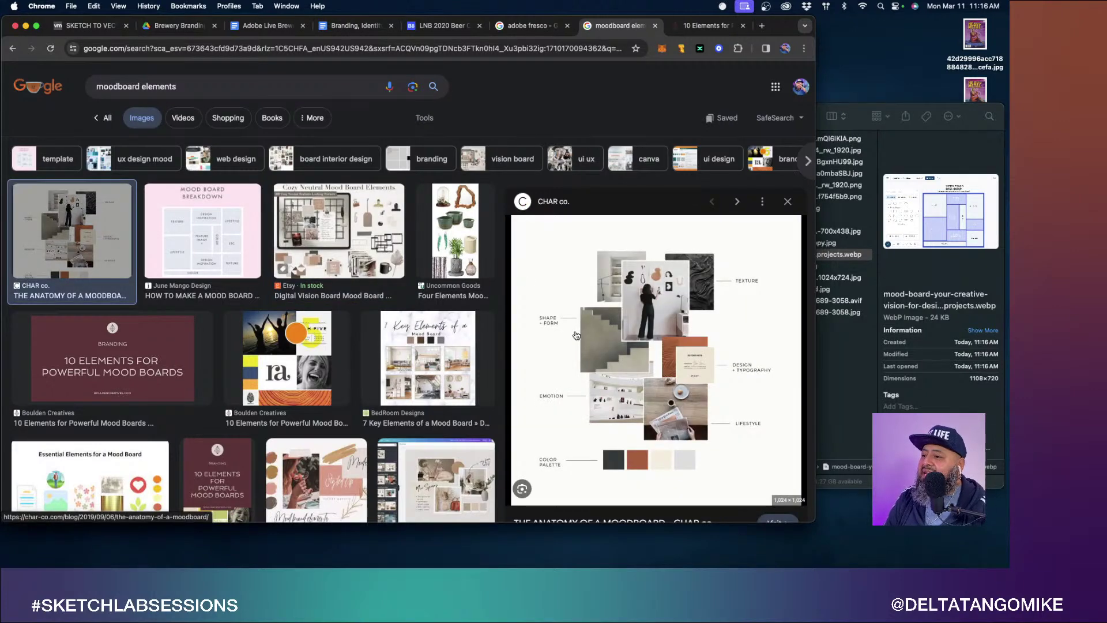
{"action": "left_click_drag", "start_coordinate": [691, 349], "coordinate": [836, 380]}
Look through the images related to the CHAR co. moodboard and preview the HubSpot Blog one.
{"action": "scroll", "coordinate": [729, 357], "scroll_direction": "down", "scroll_amount": 5}
{"action": "scroll", "coordinate": [728, 357], "scroll_direction": "down", "scroll_amount": 8}
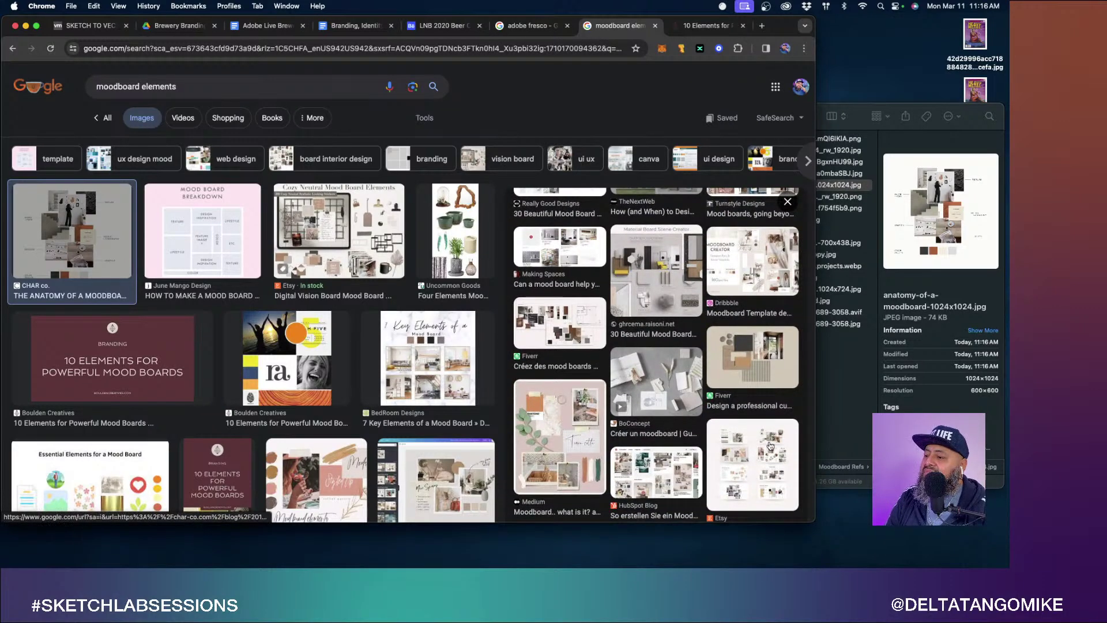
{"action": "left_click", "coordinate": [642, 460]}
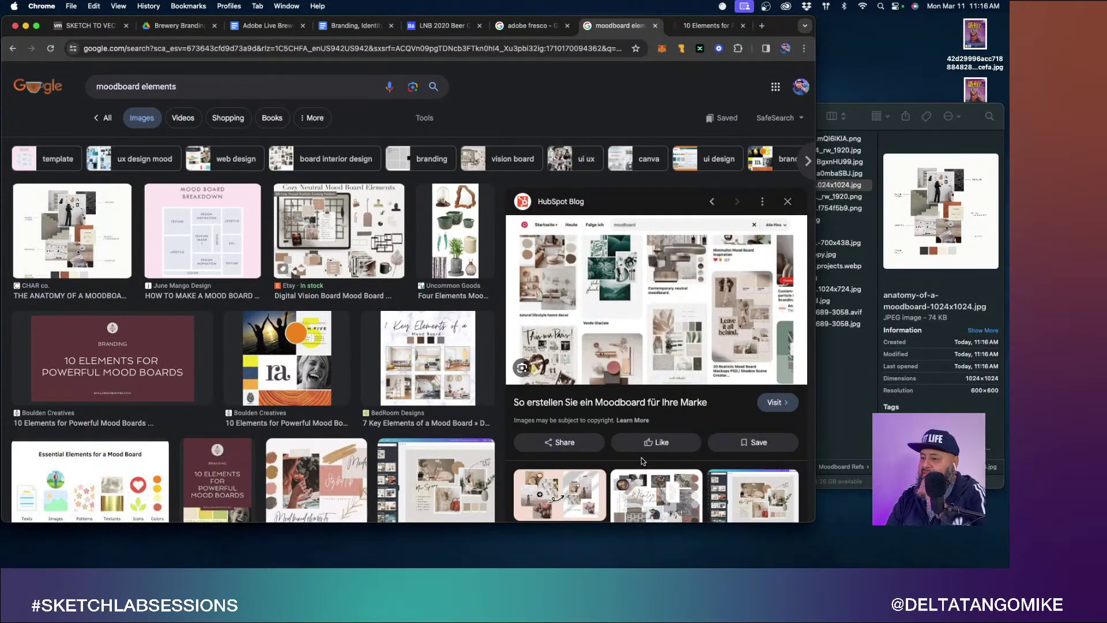
Search Google Images for "moodboard elements beer and brewery".
{"action": "left_click", "coordinate": [204, 87]}
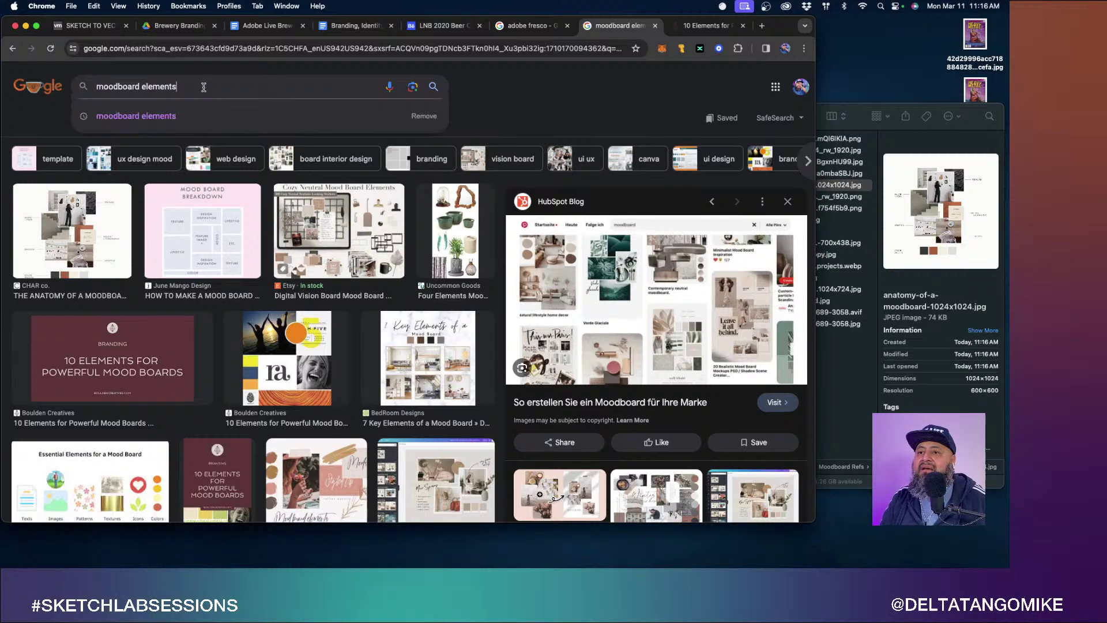
{"action": "left_click", "coordinate": [508, 109]}
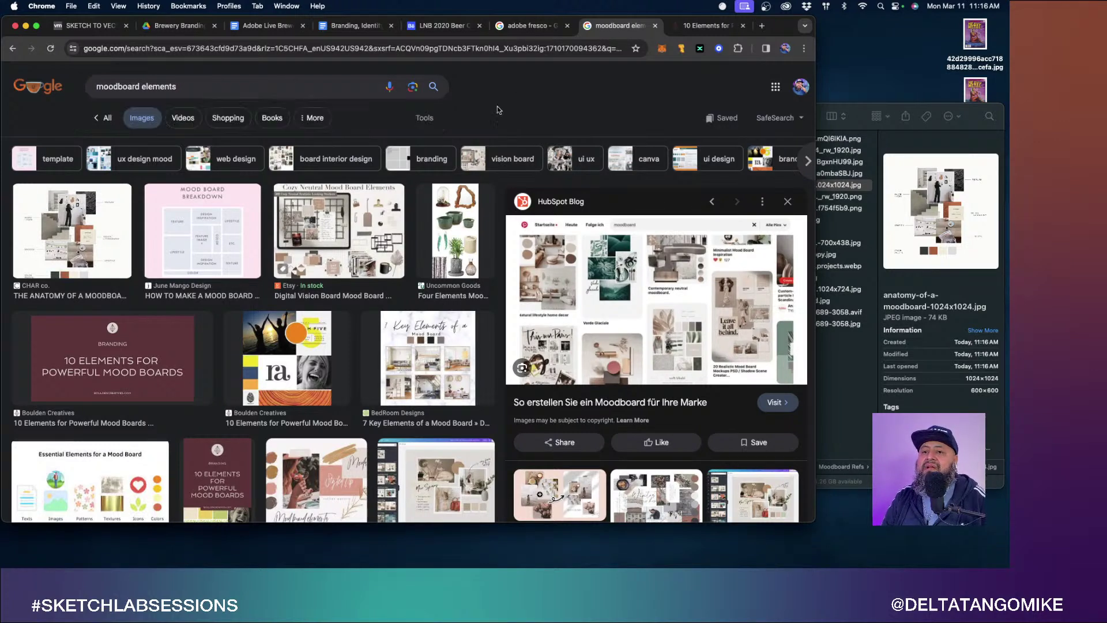
{"action": "left_click", "coordinate": [224, 86]}
{"action": "type", "text": "bee"}
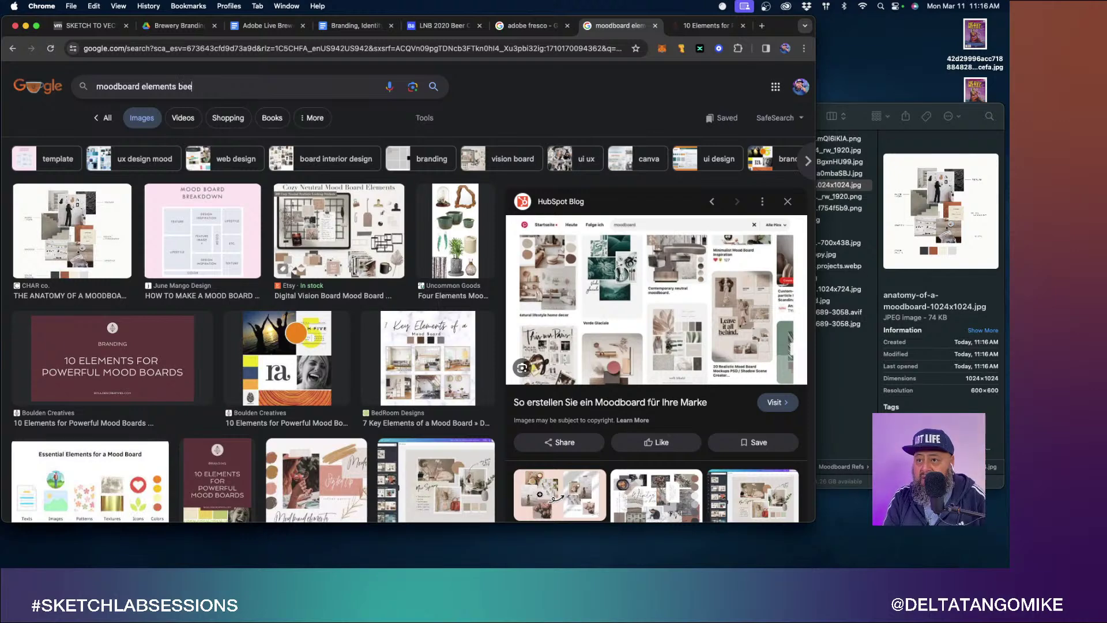
{"action": "type", "text": "r and brew"}
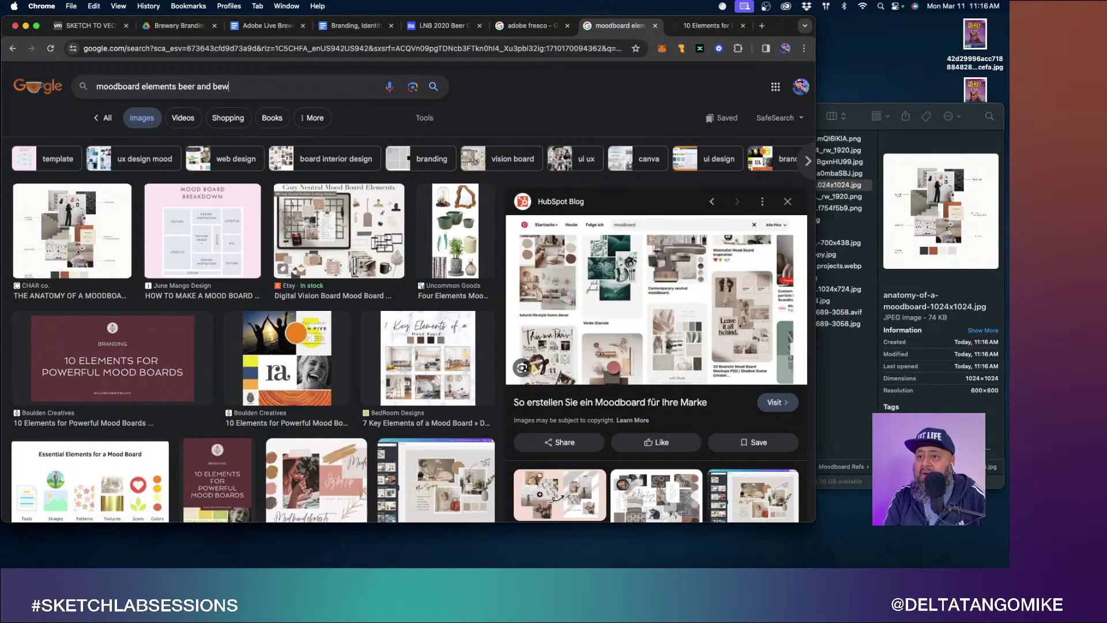
{"action": "type", "text": "ery"}
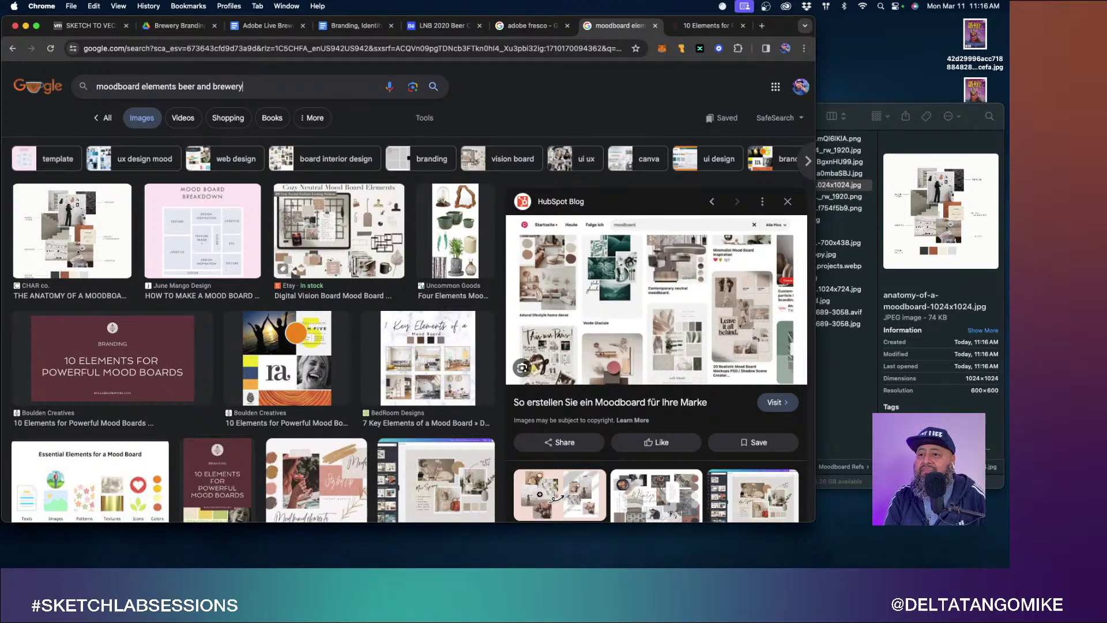
{"action": "key", "text": "Return"}
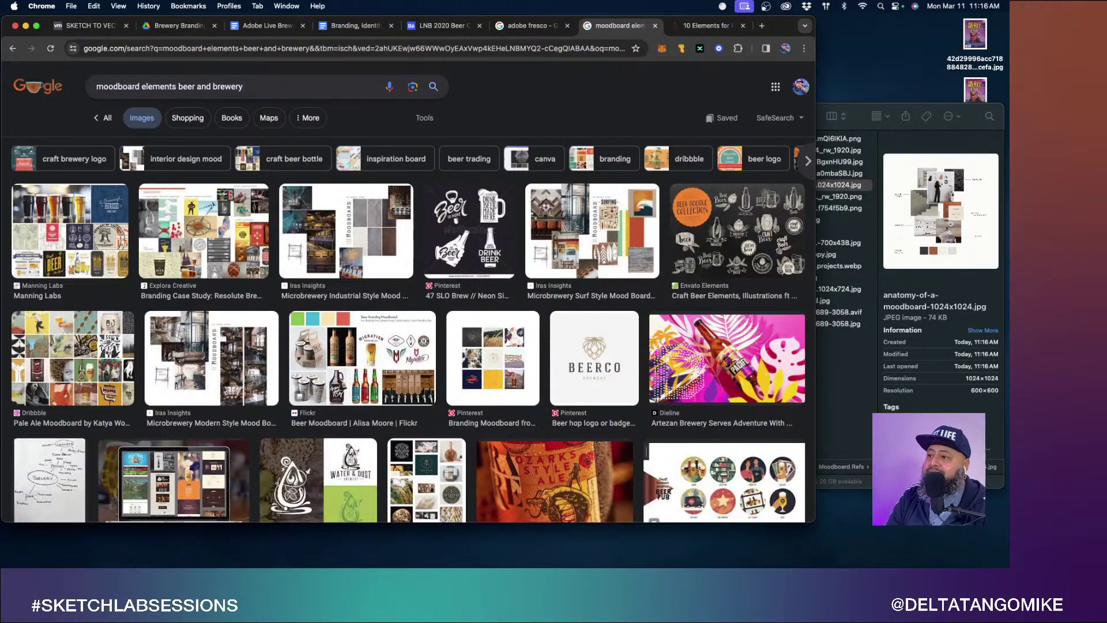
Preview the Envato beer doodle collection, then save the Dribbble Pale Ale Moodboard image into the Moodboard Refs folder.
{"action": "left_click", "coordinate": [750, 250]}
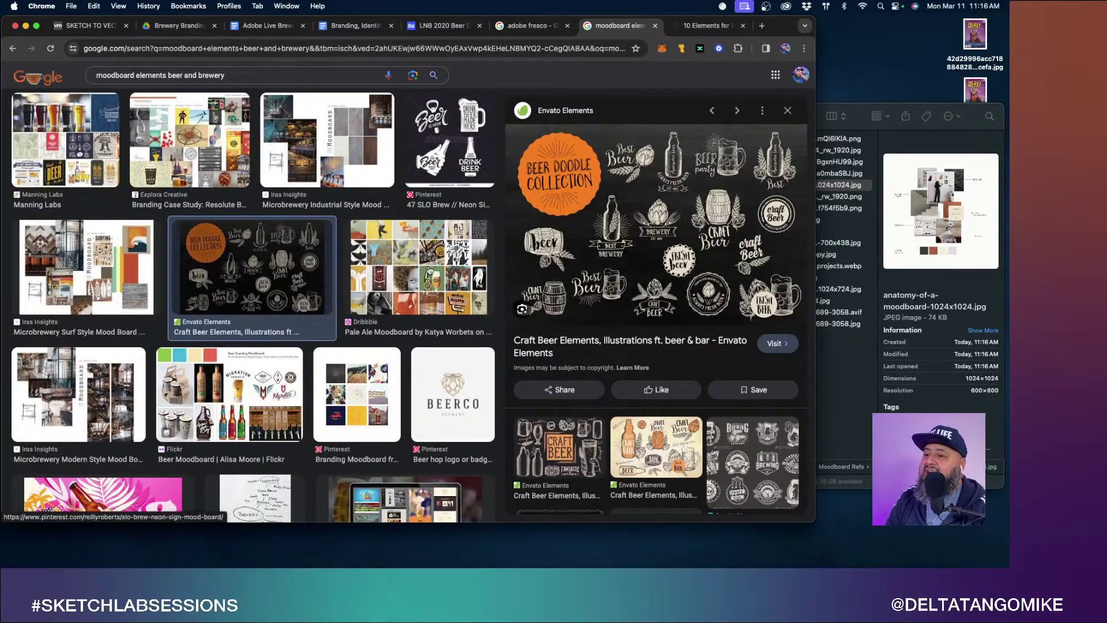
{"action": "left_click", "coordinate": [427, 270]}
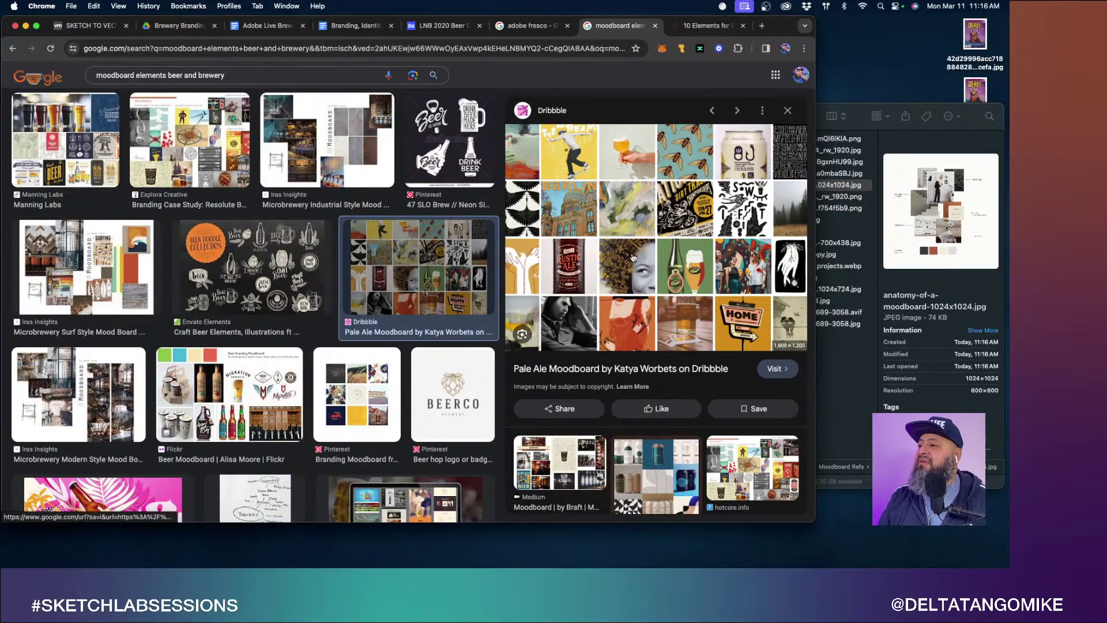
{"action": "left_click_drag", "start_coordinate": [428, 270], "coordinate": [839, 381]}
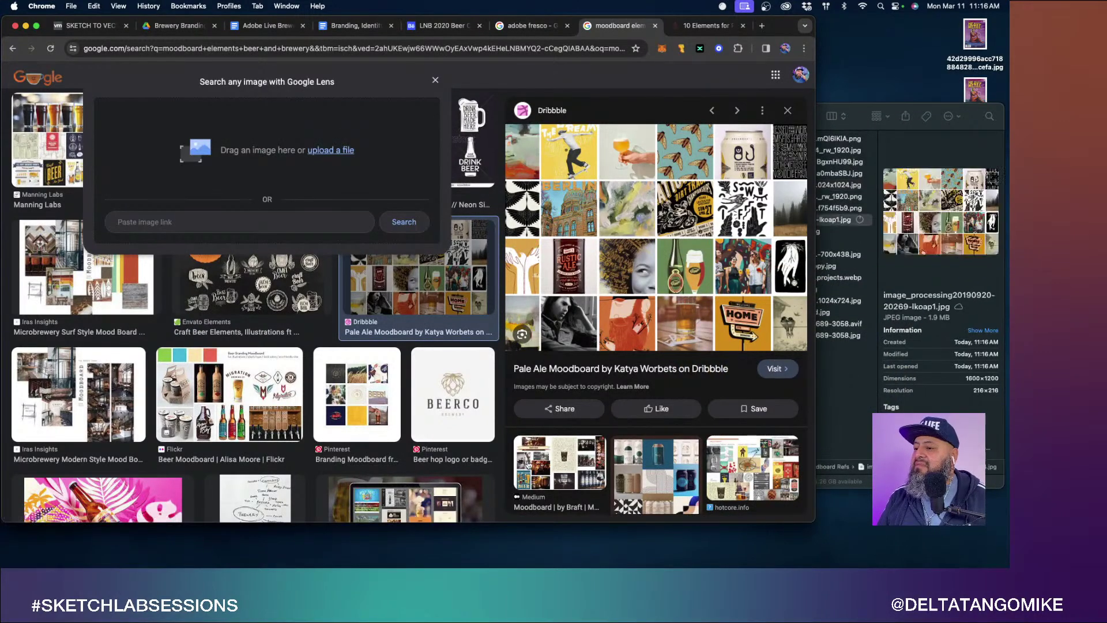
Preview Braft's Medium moodboard and look through its related images and the remaining beer and brewery results.
{"action": "left_click", "coordinate": [559, 461]}
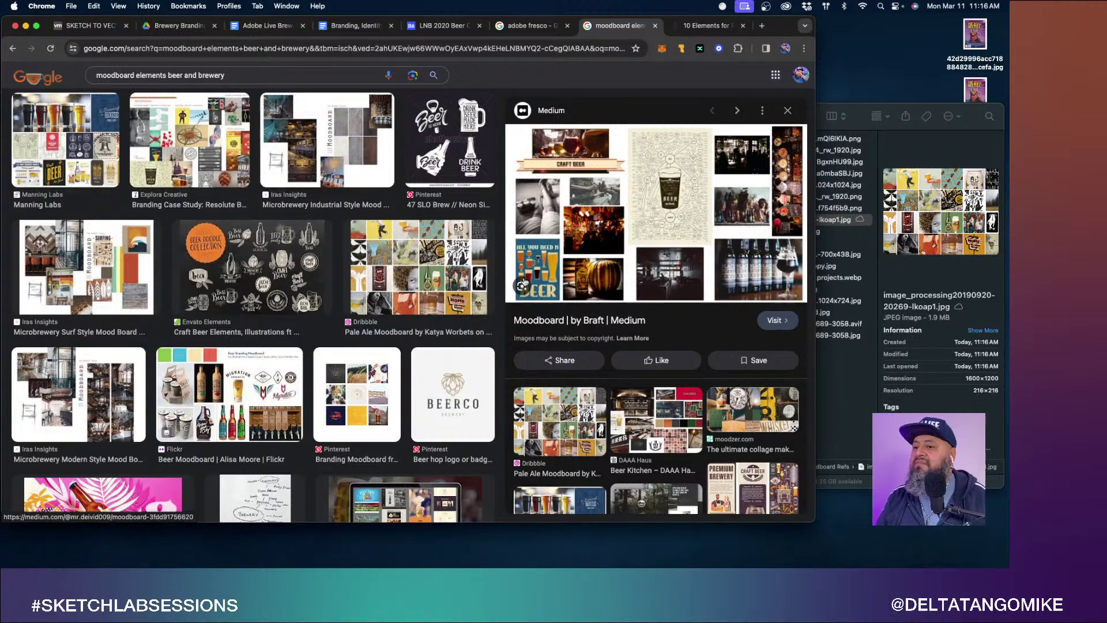
{"action": "scroll", "coordinate": [594, 385], "scroll_direction": "down", "scroll_amount": 5}
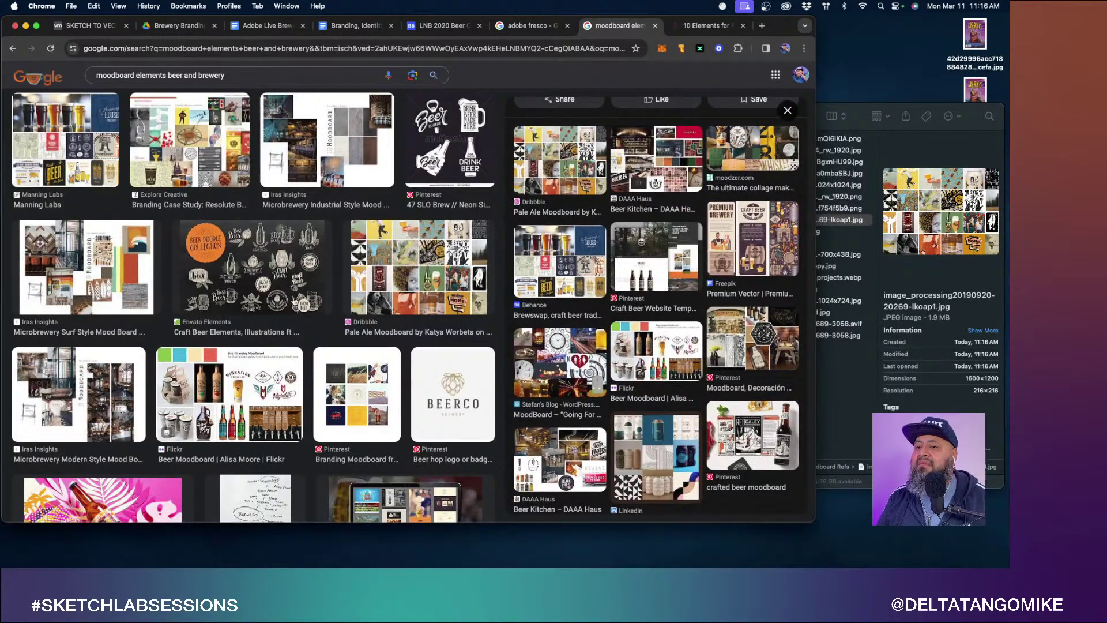
{"action": "scroll", "coordinate": [319, 341], "scroll_direction": "down", "scroll_amount": 5}
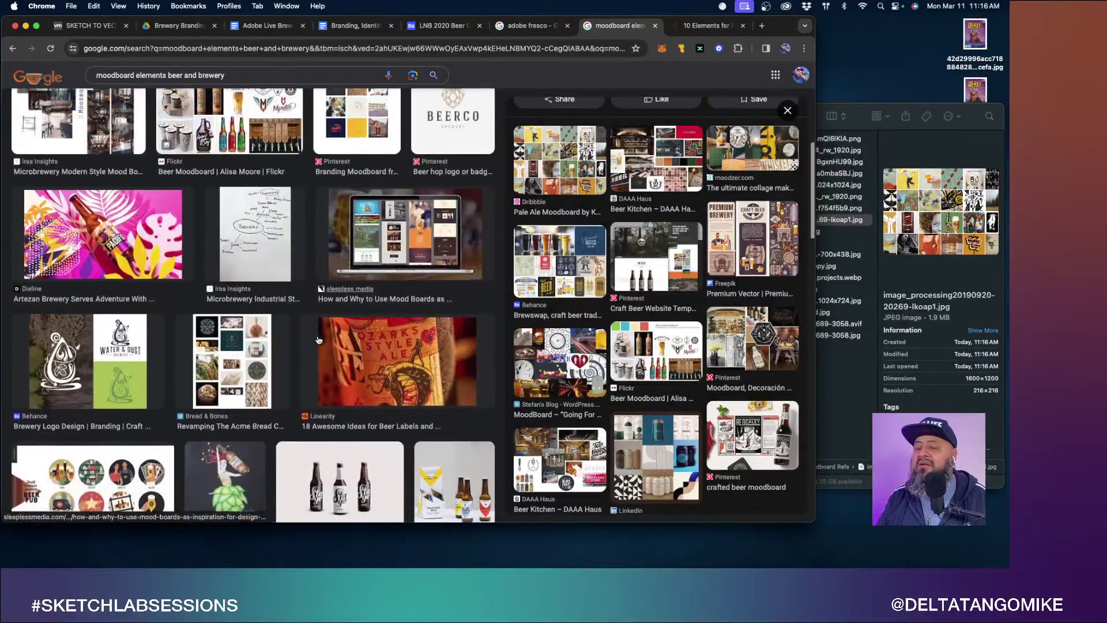
{"action": "scroll", "coordinate": [318, 340], "scroll_direction": "up", "scroll_amount": 10}
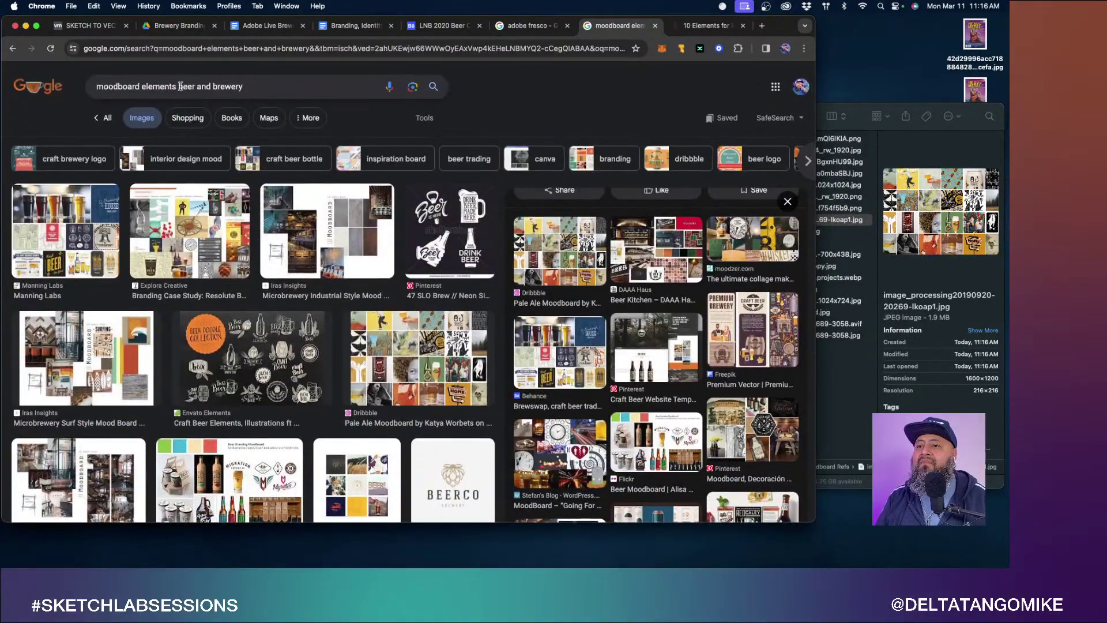
Search Google Images for "moodboard elements list" and preview the Boulden Creatives image "10 Elements for Powerful Mood Boards".
{"action": "left_click_drag", "start_coordinate": [178, 86], "coordinate": [331, 89]}
{"action": "type", "text": "list"}
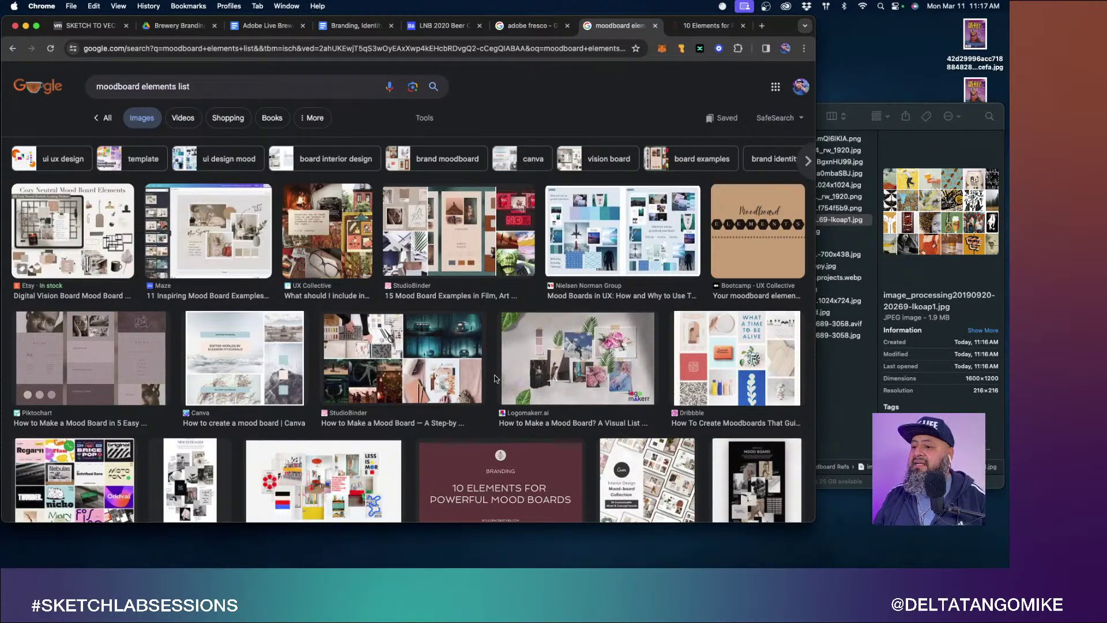
{"action": "scroll", "coordinate": [494, 379], "scroll_direction": "down", "scroll_amount": 3}
{"action": "left_click", "coordinate": [476, 300]}
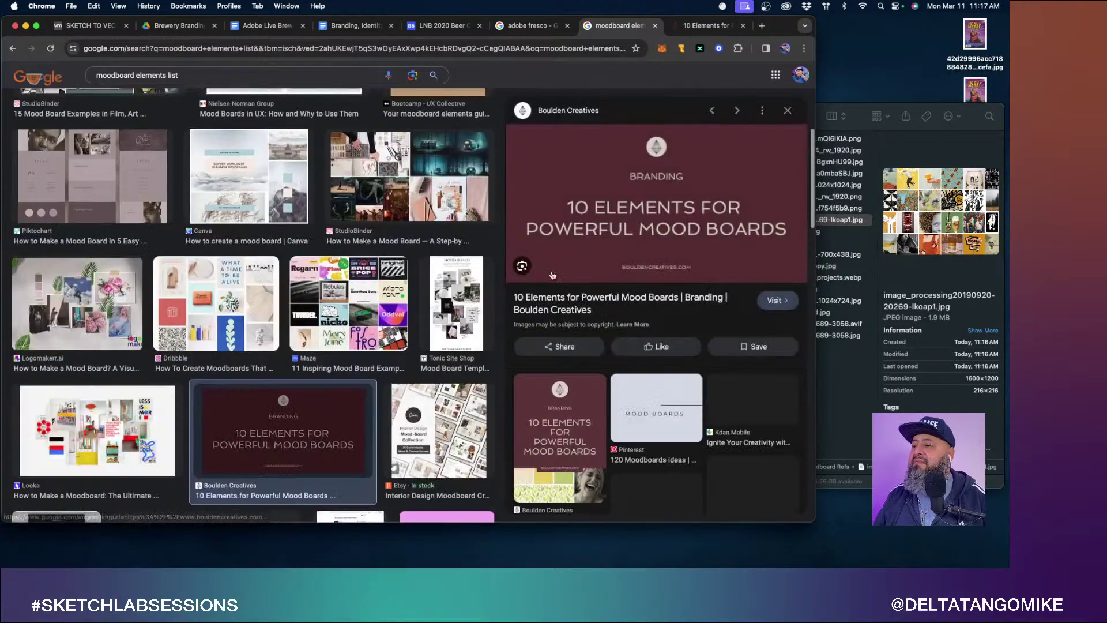
Read through the Boulden Creatives article on 10 mood board elements, covering colors, type, patterns, textures, illustrations, icons and logos.
{"action": "left_click", "coordinate": [714, 26]}
{"action": "scroll", "coordinate": [368, 263], "scroll_direction": "down", "scroll_amount": 20}
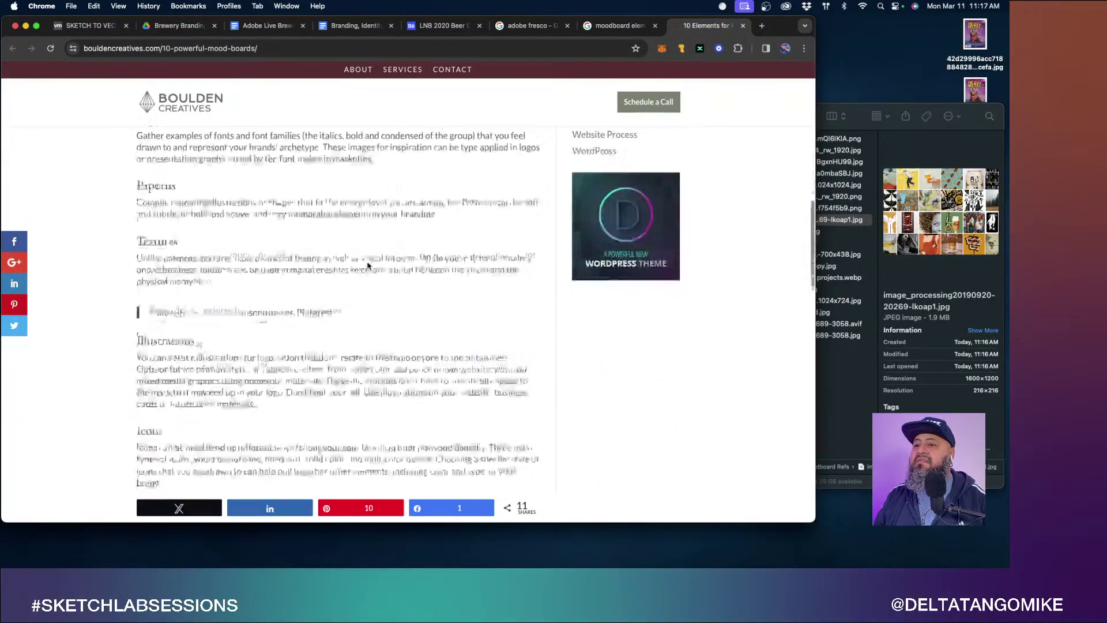
{"action": "scroll", "coordinate": [368, 265], "scroll_direction": "down", "scroll_amount": 3}
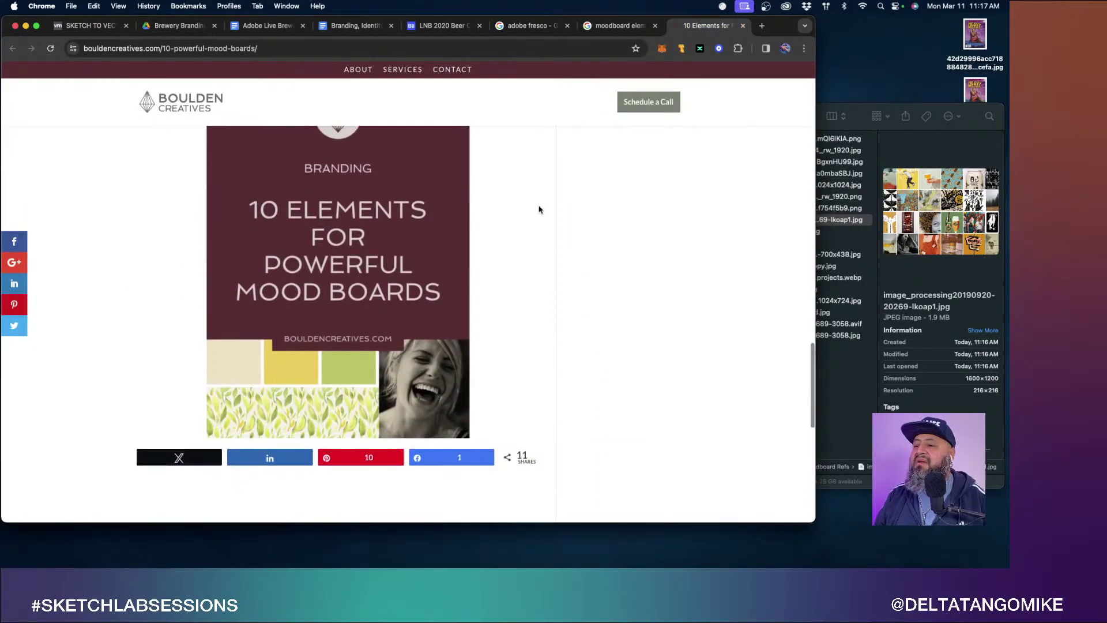
{"action": "scroll", "coordinate": [499, 245], "scroll_direction": "up", "scroll_amount": 10}
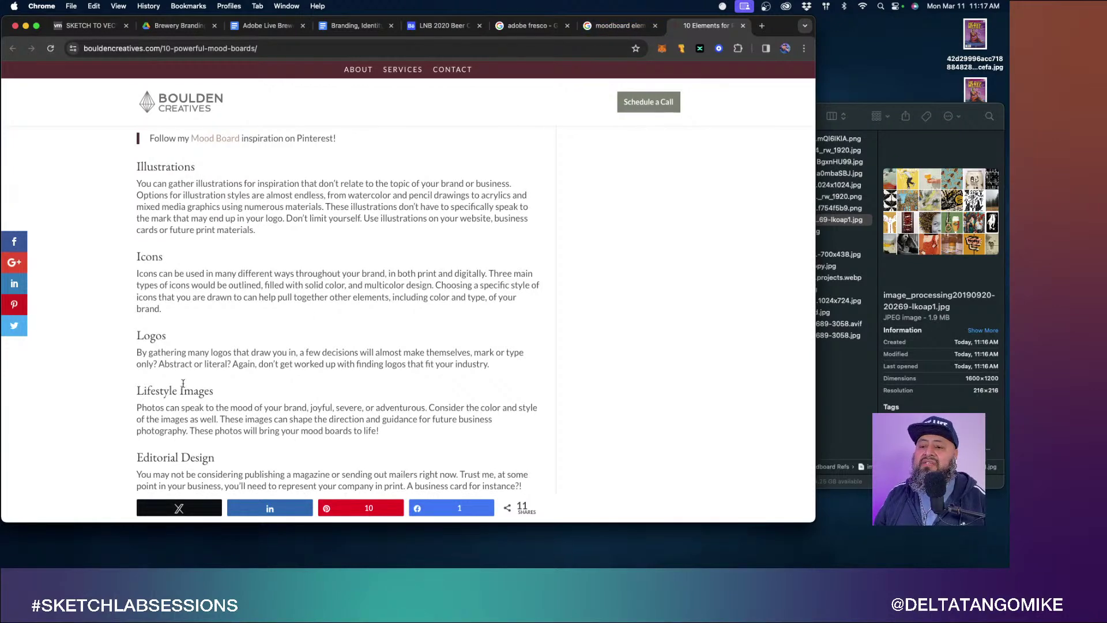
{"action": "scroll", "coordinate": [189, 390], "scroll_direction": "up", "scroll_amount": 6}
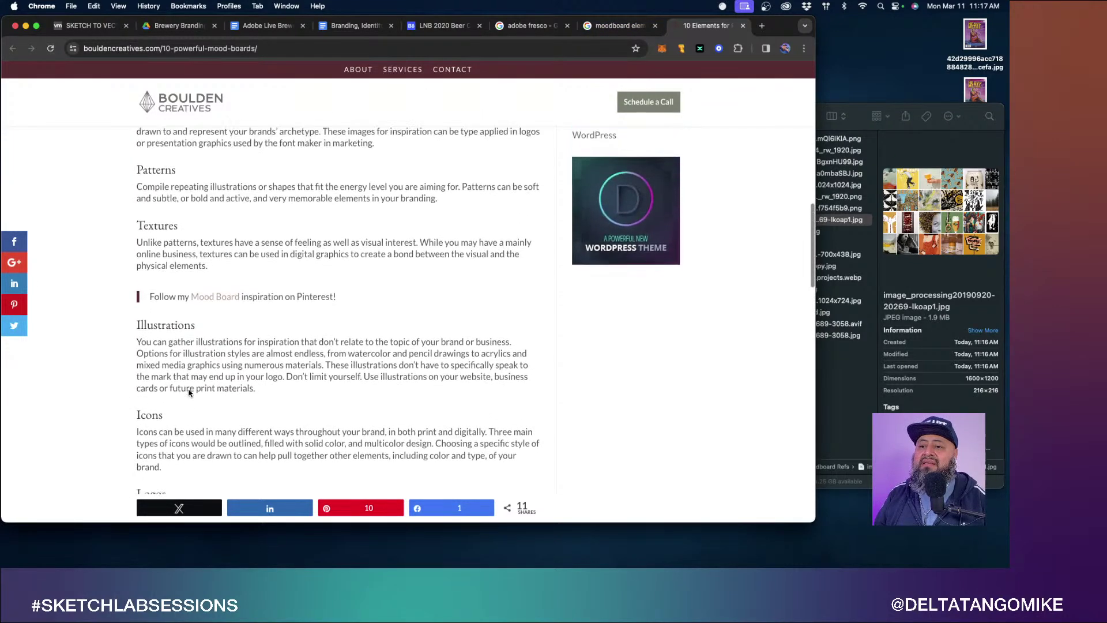
{"action": "scroll", "coordinate": [189, 390], "scroll_direction": "up", "scroll_amount": 4}
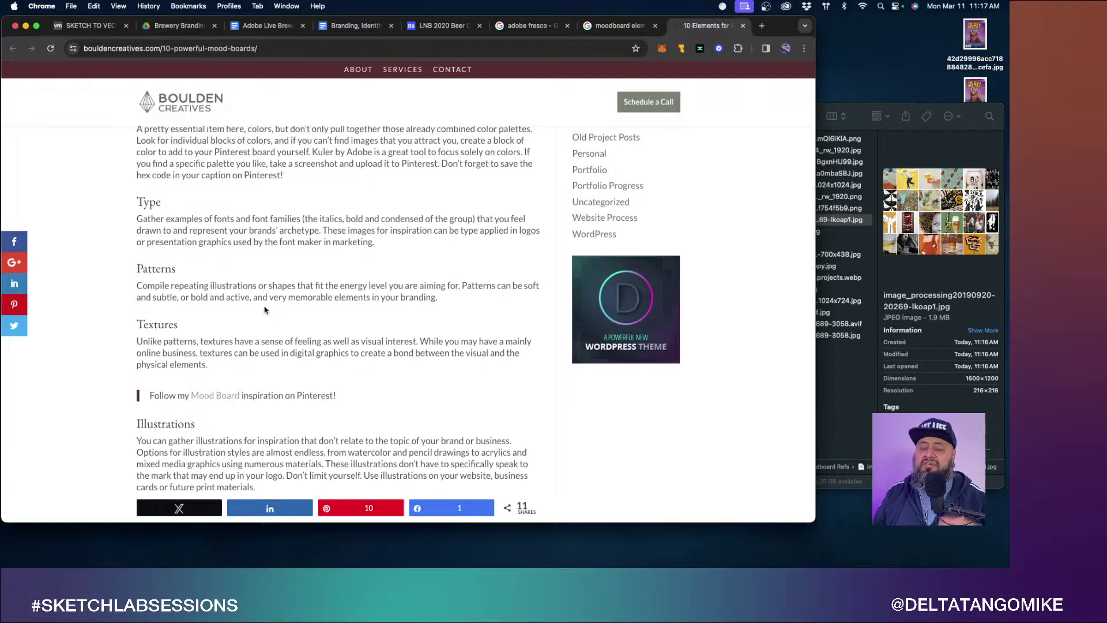
{"action": "scroll", "coordinate": [265, 310], "scroll_direction": "up", "scroll_amount": 4}
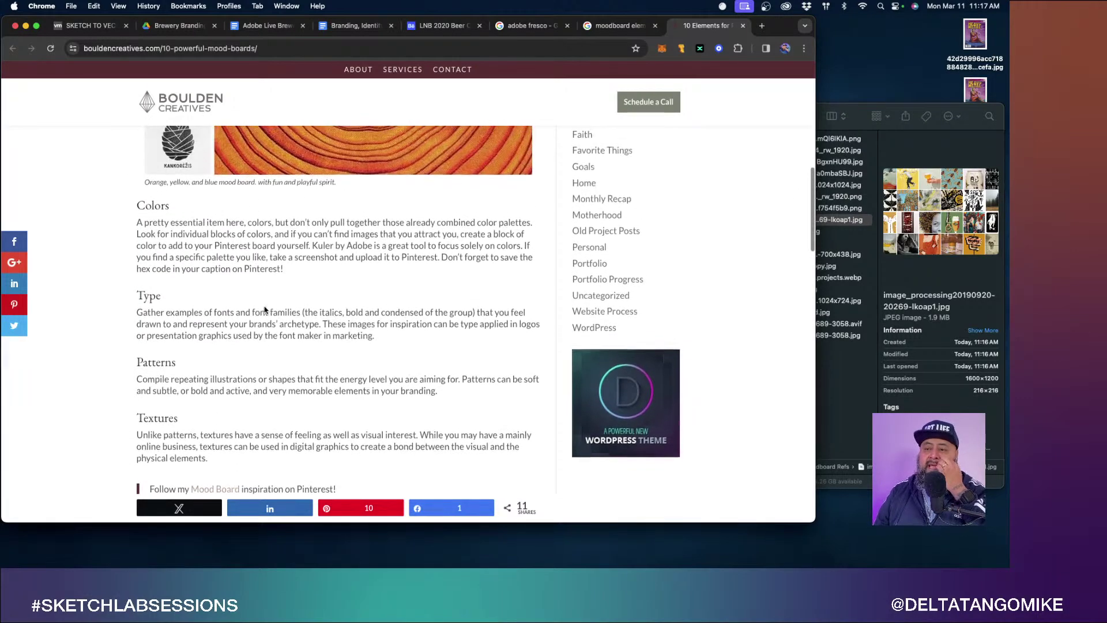
{"action": "scroll", "coordinate": [265, 309], "scroll_direction": "down", "scroll_amount": 10}
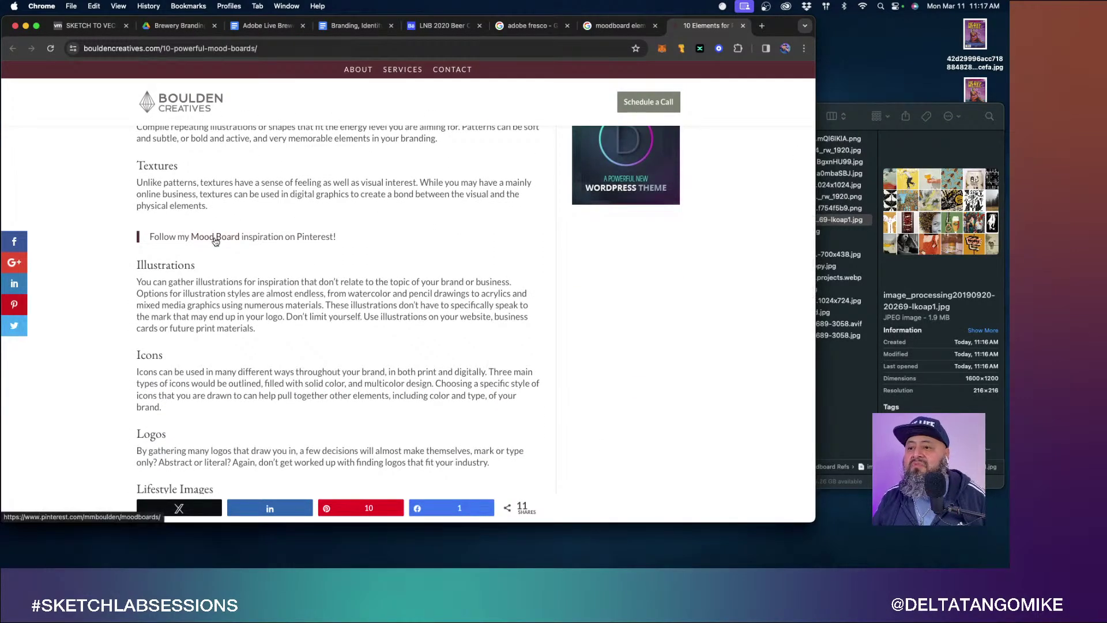
Open the article's Pinterest Mood Board link in a new tab, browse the Pinterest ideas page, and close it.
{"action": "right_click", "coordinate": [217, 237]}
{"action": "left_click", "coordinate": [219, 244]}
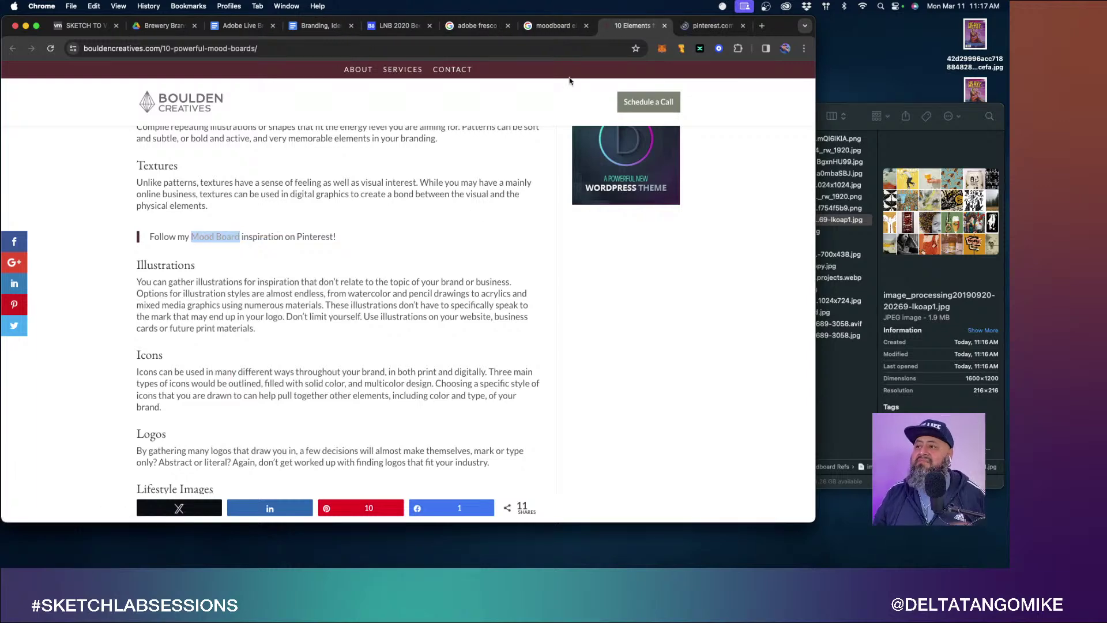
{"action": "left_click", "coordinate": [691, 25]}
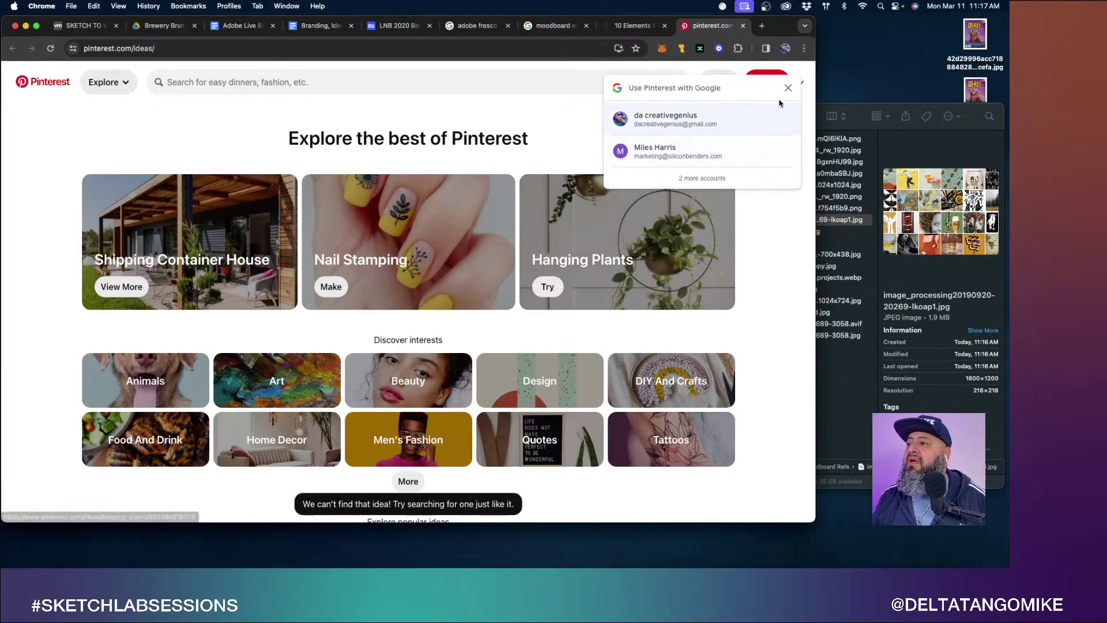
{"action": "scroll", "coordinate": [331, 313], "scroll_direction": "down", "scroll_amount": 7}
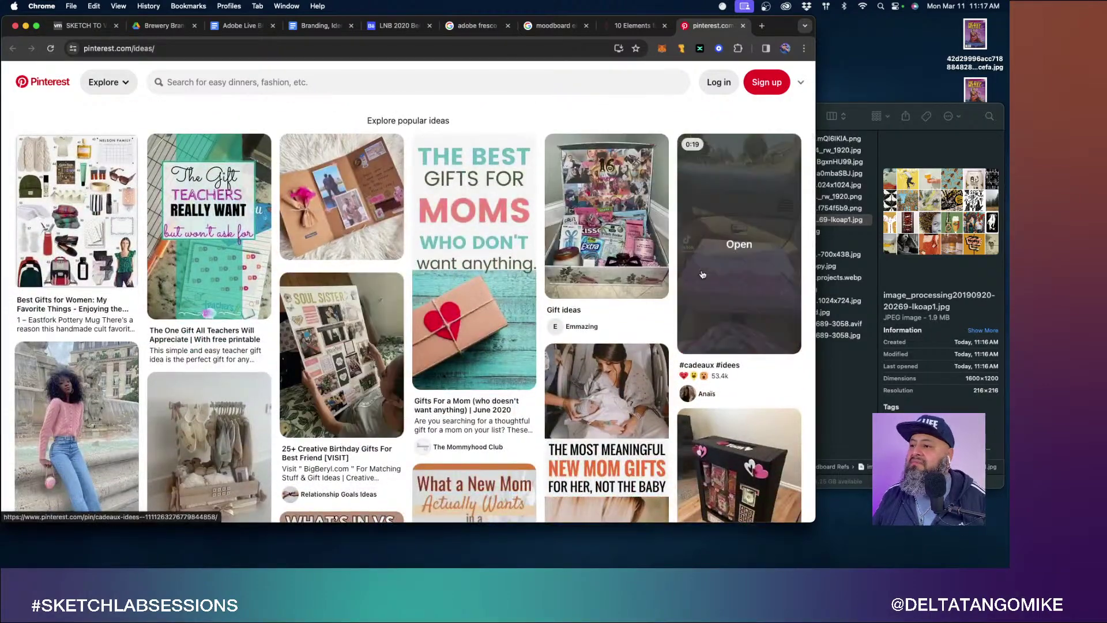
{"action": "scroll", "coordinate": [783, 359], "scroll_direction": "down", "scroll_amount": 3}
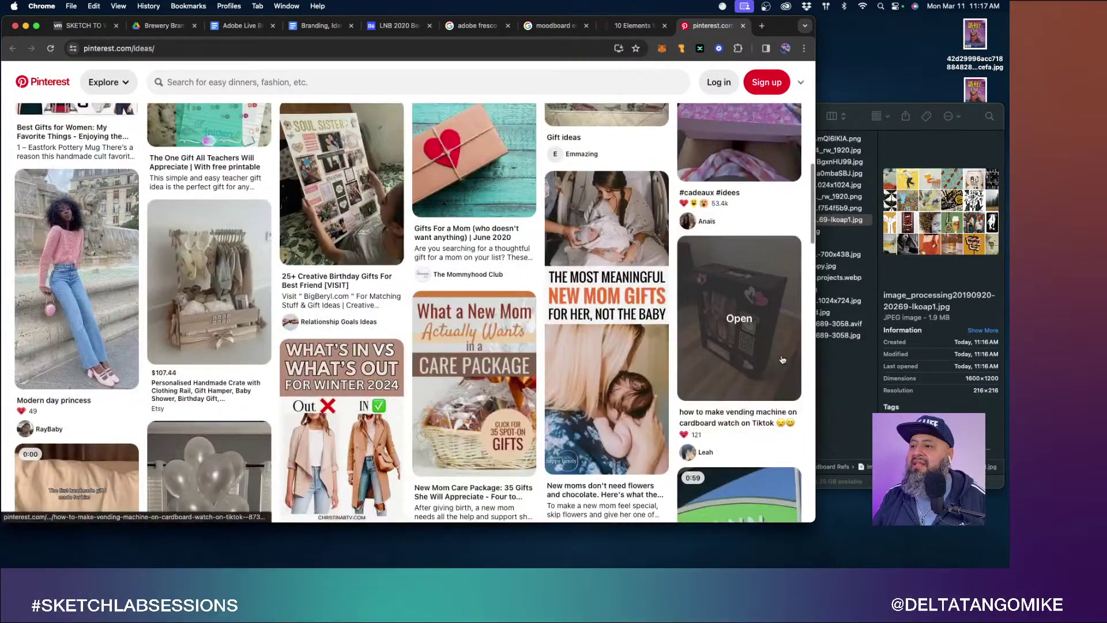
{"action": "scroll", "coordinate": [783, 360], "scroll_direction": "up", "scroll_amount": 6}
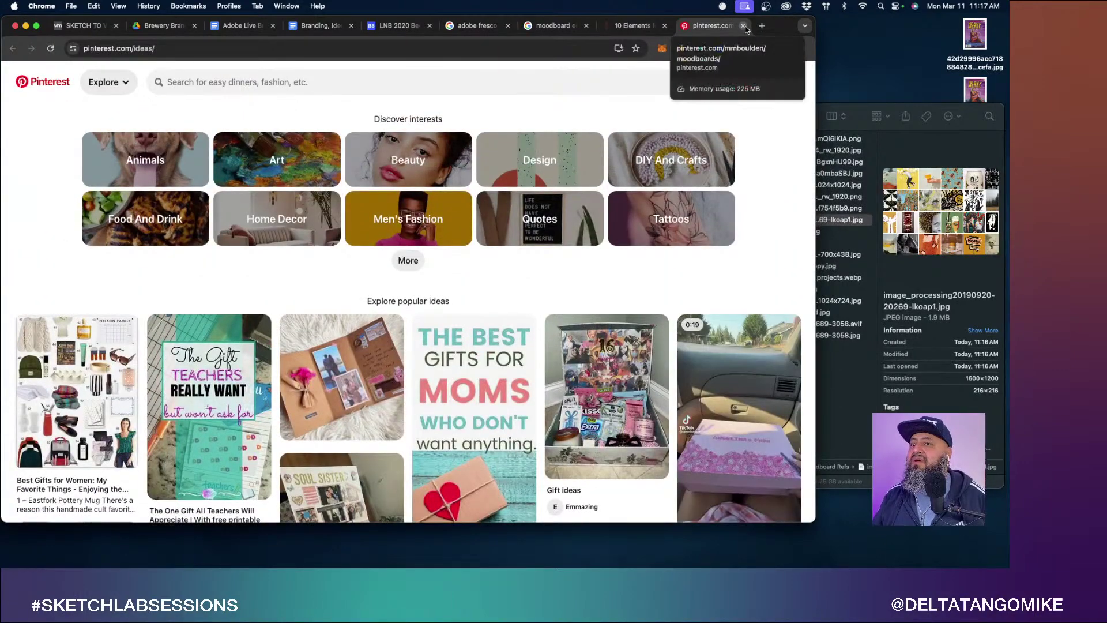
{"action": "left_click", "coordinate": [743, 26]}
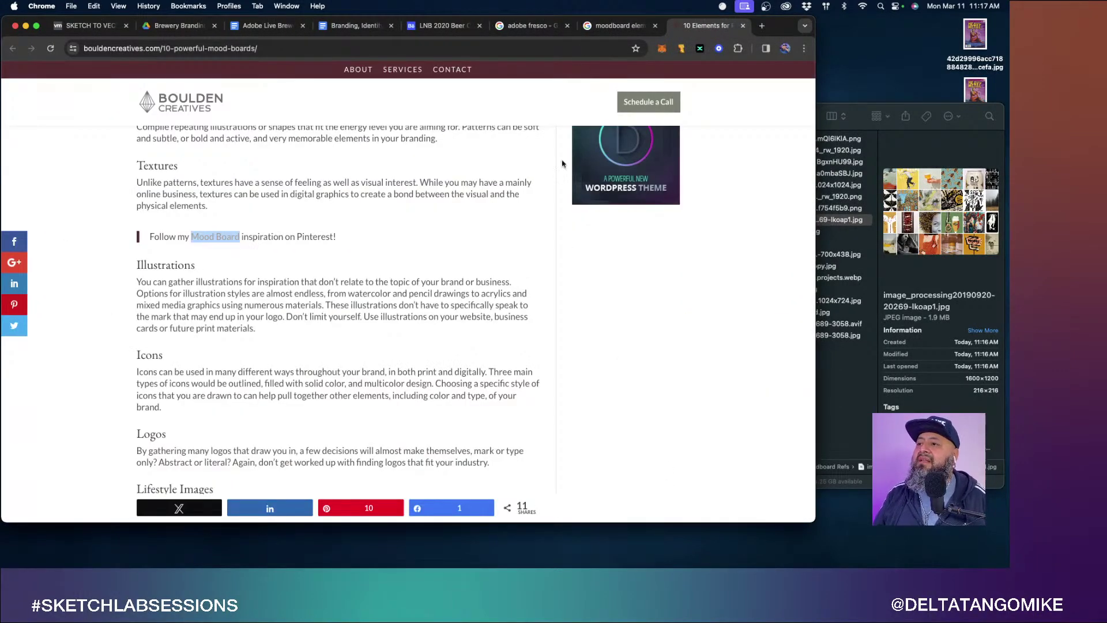
Return to the Vector Maestros Brewery Brand Design post and look through its brewery label sketches and beer can art process.
{"action": "left_click", "coordinate": [591, 24]}
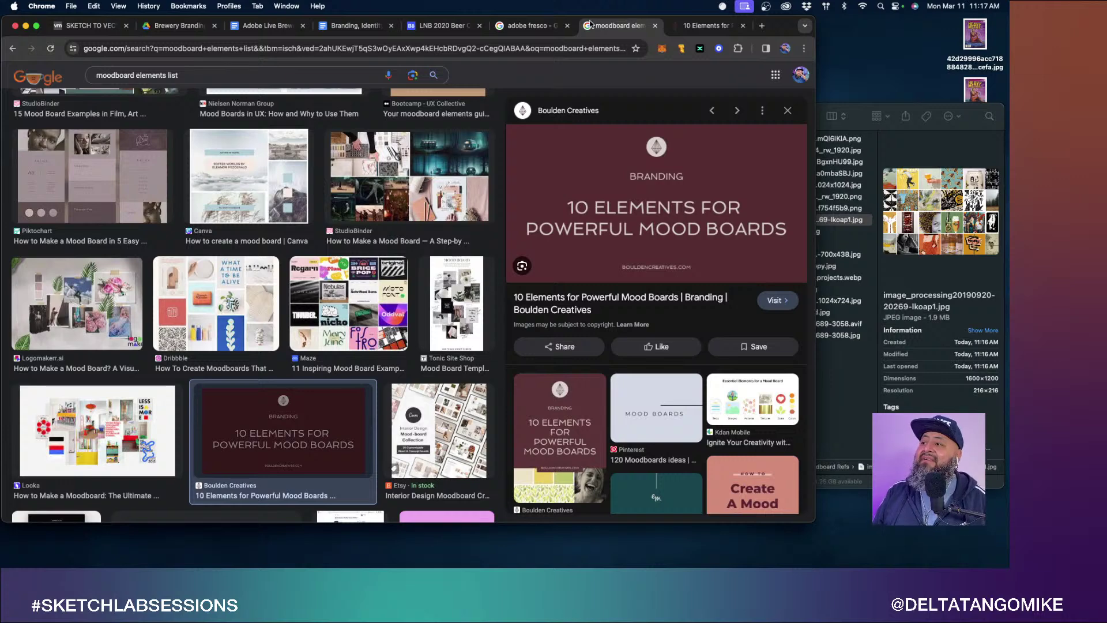
{"action": "left_click", "coordinate": [90, 26]}
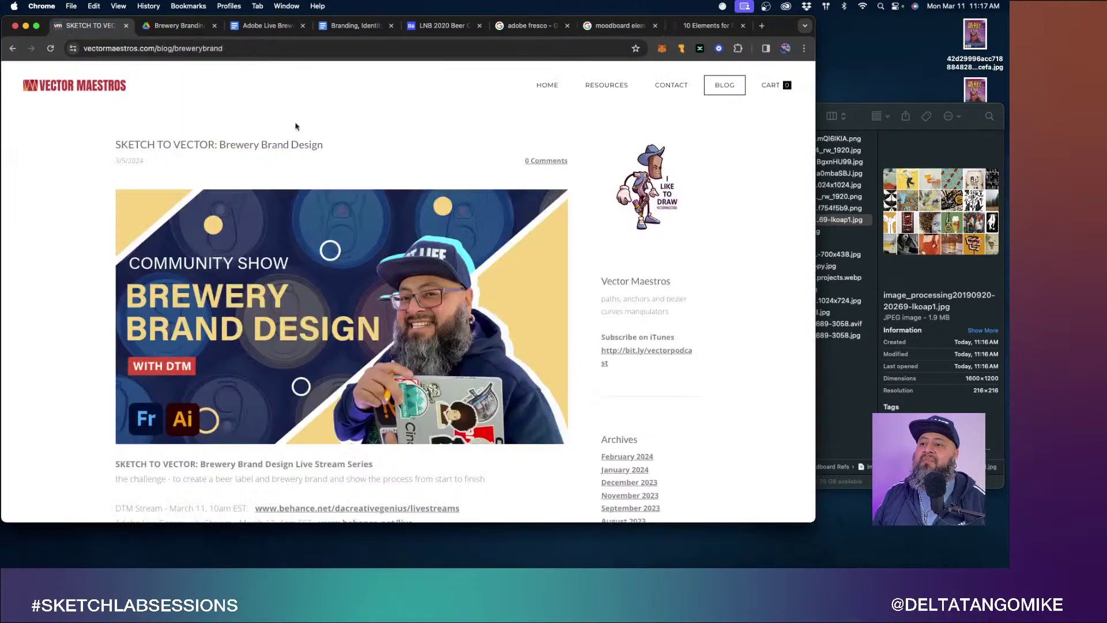
{"action": "scroll", "coordinate": [442, 301], "scroll_direction": "down", "scroll_amount": 10}
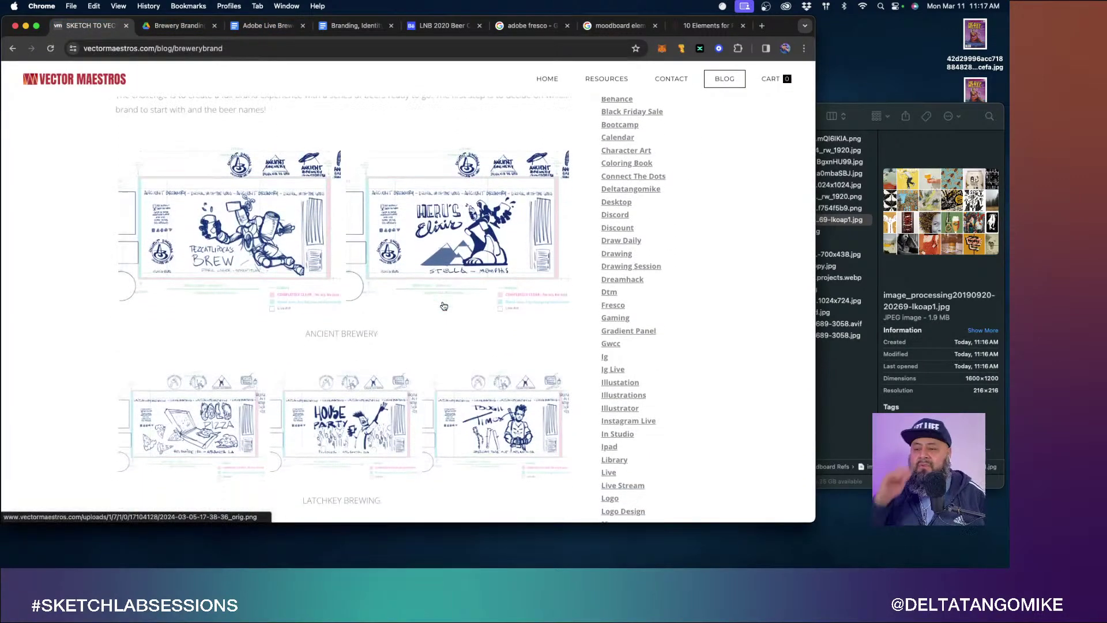
{"action": "scroll", "coordinate": [444, 305], "scroll_direction": "down", "scroll_amount": 5}
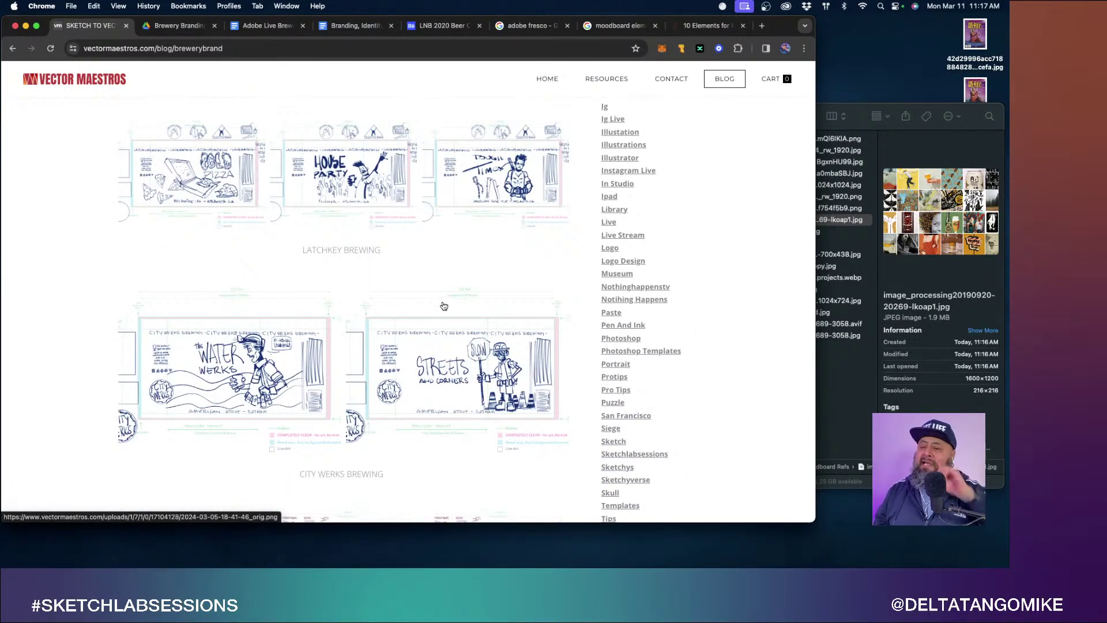
{"action": "scroll", "coordinate": [443, 306], "scroll_direction": "down", "scroll_amount": 4}
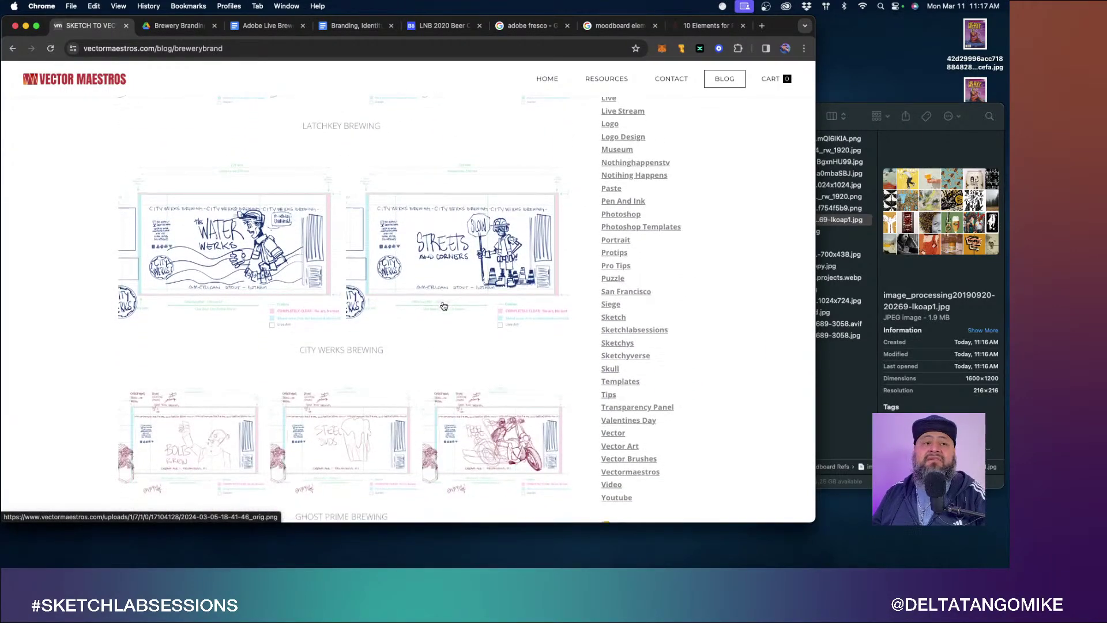
{"action": "scroll", "coordinate": [443, 306], "scroll_direction": "down", "scroll_amount": 8}
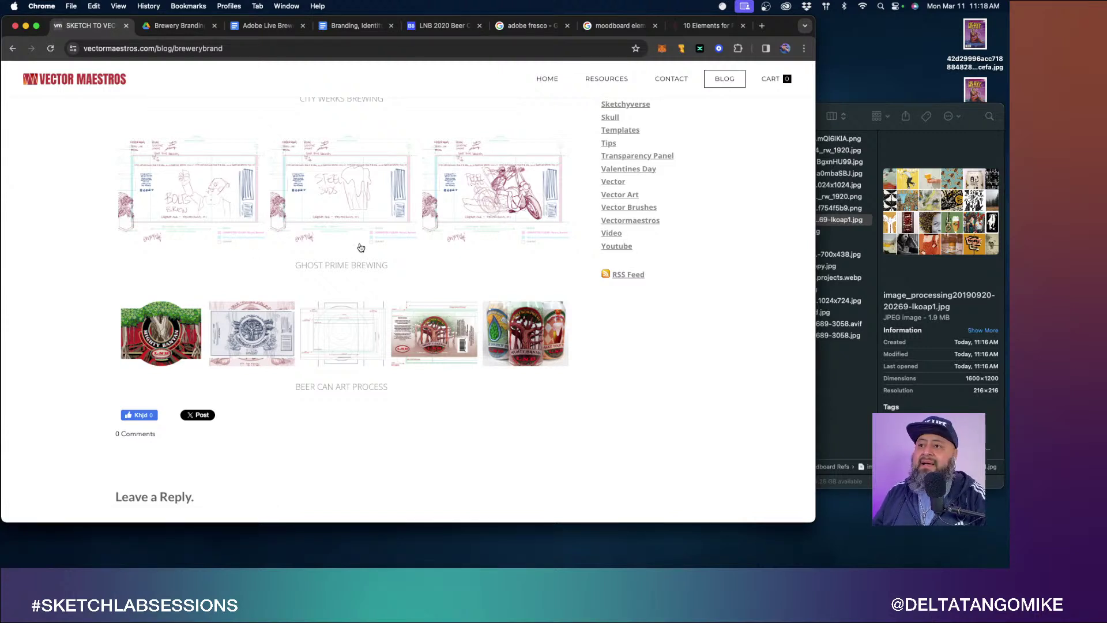
Review the Part 1 DTM livestream and Adobe Live task lists in the Adobe Live Brewery Brand Design document.
{"action": "left_click", "coordinate": [341, 24]}
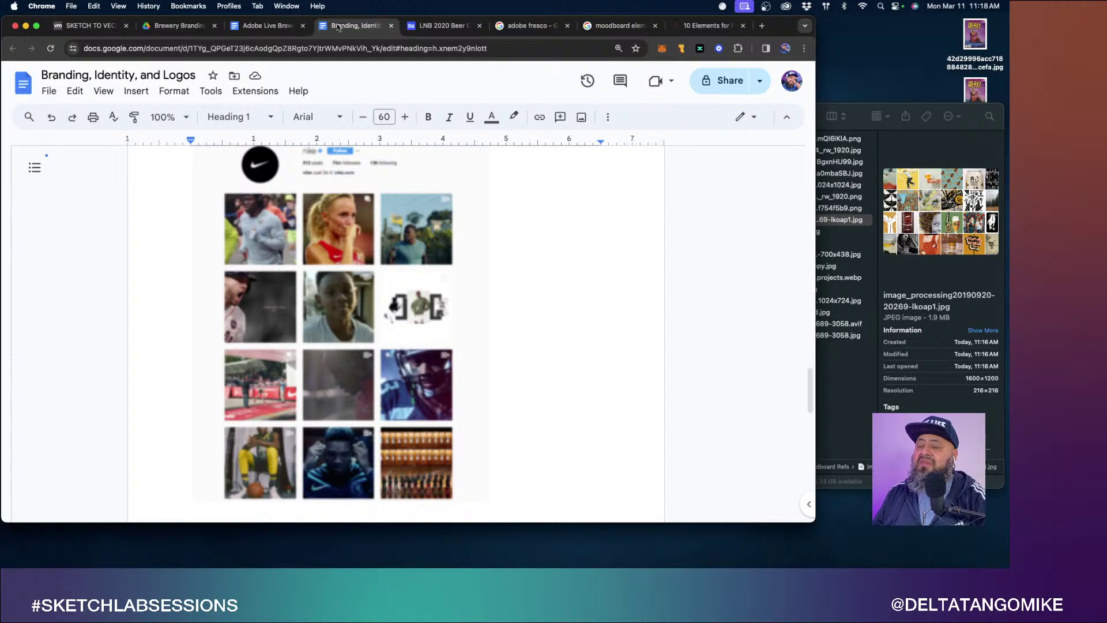
{"action": "left_click", "coordinate": [278, 25]}
{"action": "scroll", "coordinate": [324, 277], "scroll_direction": "up", "scroll_amount": 2}
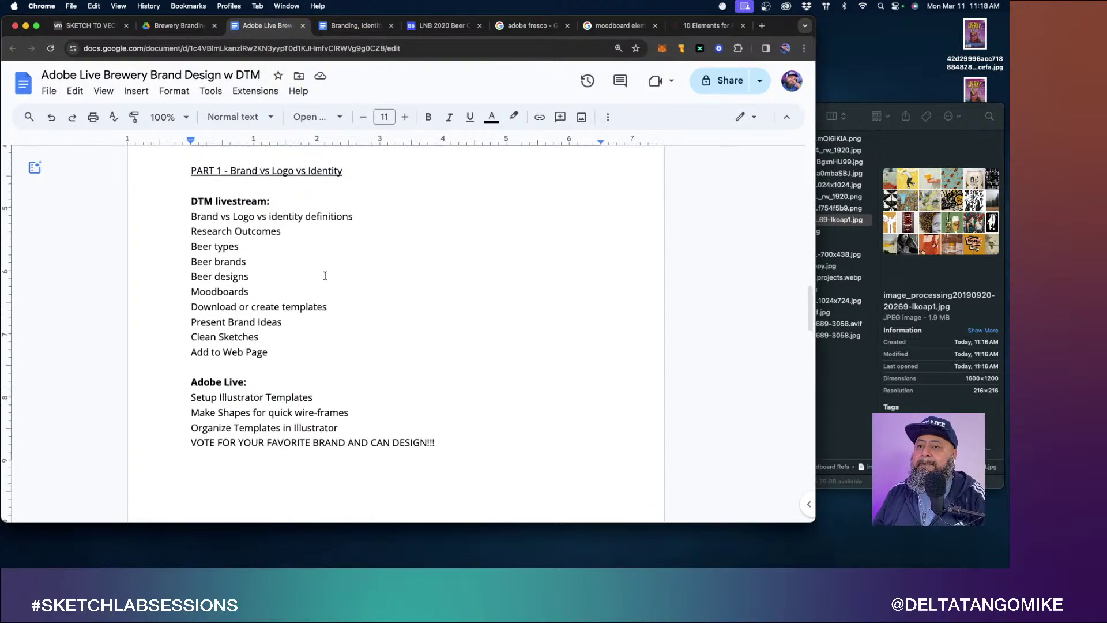
{"action": "scroll", "coordinate": [325, 276], "scroll_direction": "down", "scroll_amount": 3}
{"action": "scroll", "coordinate": [325, 276], "scroll_direction": "down", "scroll_amount": 3}
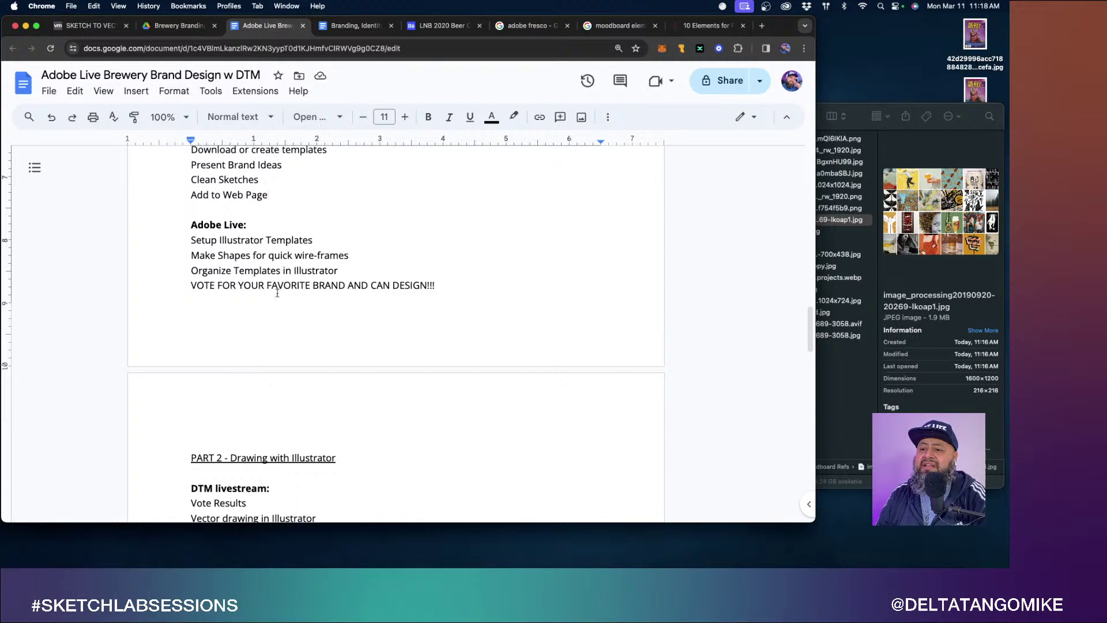
{"action": "left_click", "coordinate": [465, 291]}
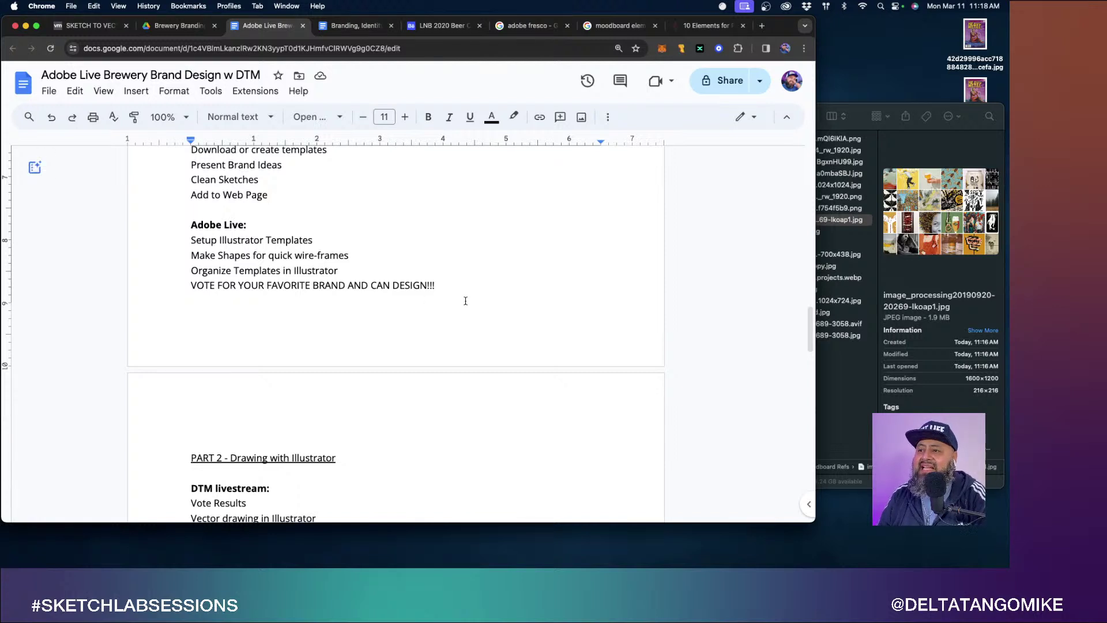